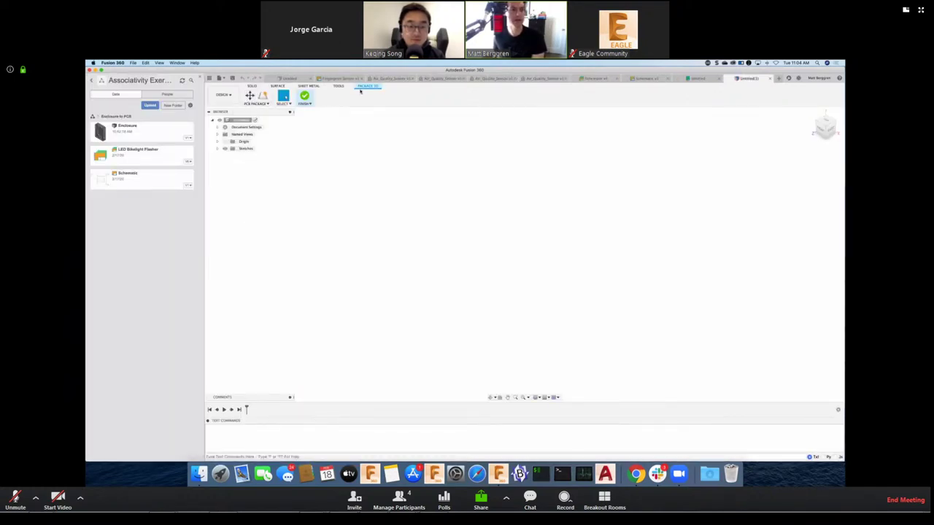
Open the Package Generator and choose the QFN package type
{"action": "left_click", "coordinate": [283, 96]}
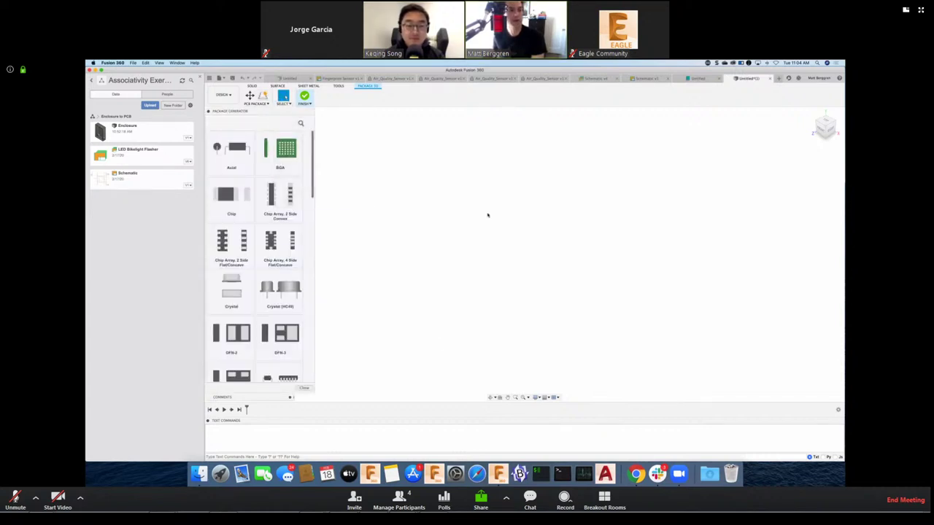
{"action": "scroll", "coordinate": [286, 274], "scroll_direction": "down", "scroll_amount": 1}
{"action": "scroll", "coordinate": [285, 273], "scroll_direction": "down", "scroll_amount": 10}
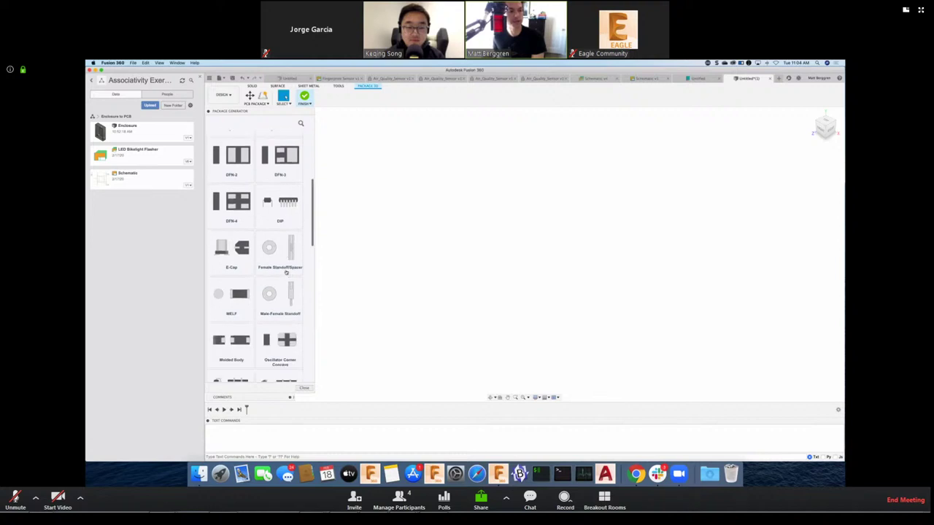
{"action": "scroll", "coordinate": [286, 271], "scroll_direction": "down", "scroll_amount": 5}
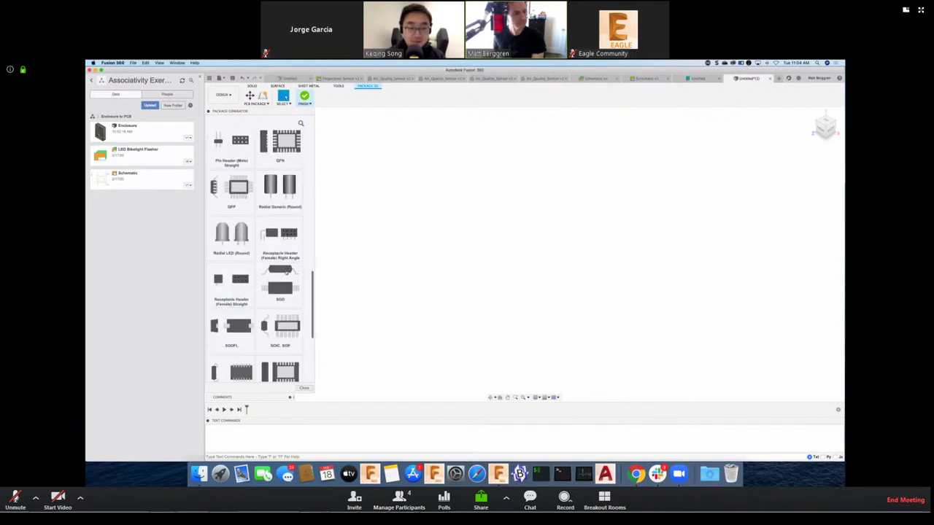
{"action": "scroll", "coordinate": [286, 273], "scroll_direction": "up", "scroll_amount": 7}
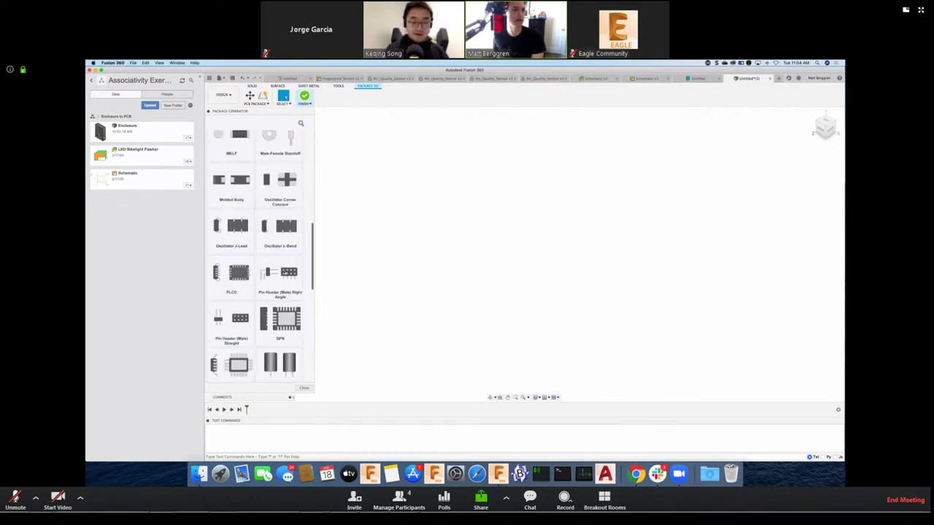
{"action": "left_click", "coordinate": [296, 327]}
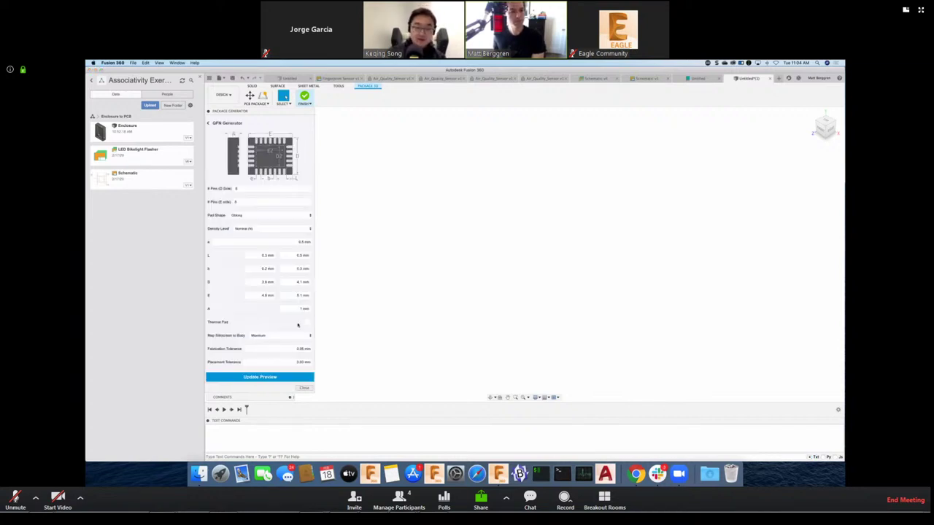
Build the 3D QFN package preview from the default generator parameters
{"action": "left_click", "coordinate": [264, 380]}
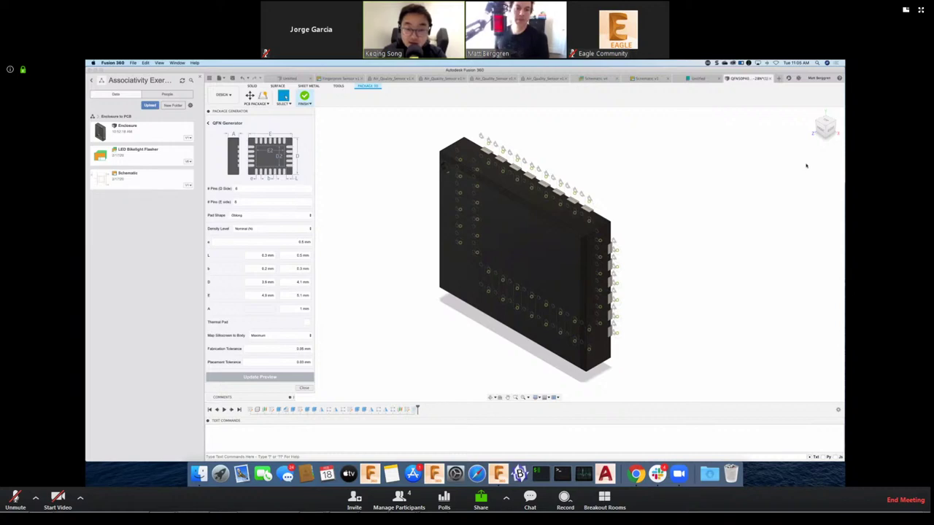
Orbit the QFN package to see several sides and zoom into the upper-right pads
{"action": "left_click", "coordinate": [823, 128]}
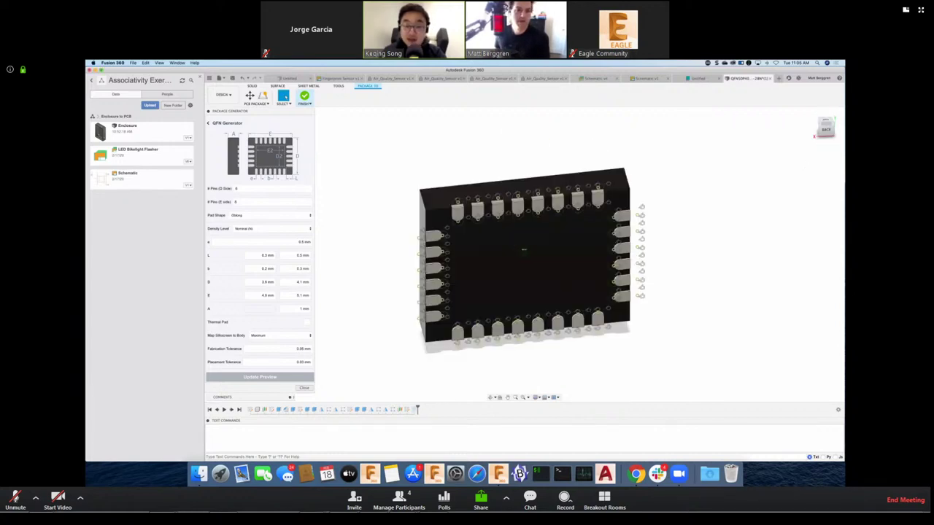
{"action": "left_click_drag", "start_coordinate": [823, 128], "coordinate": [595, 226]}
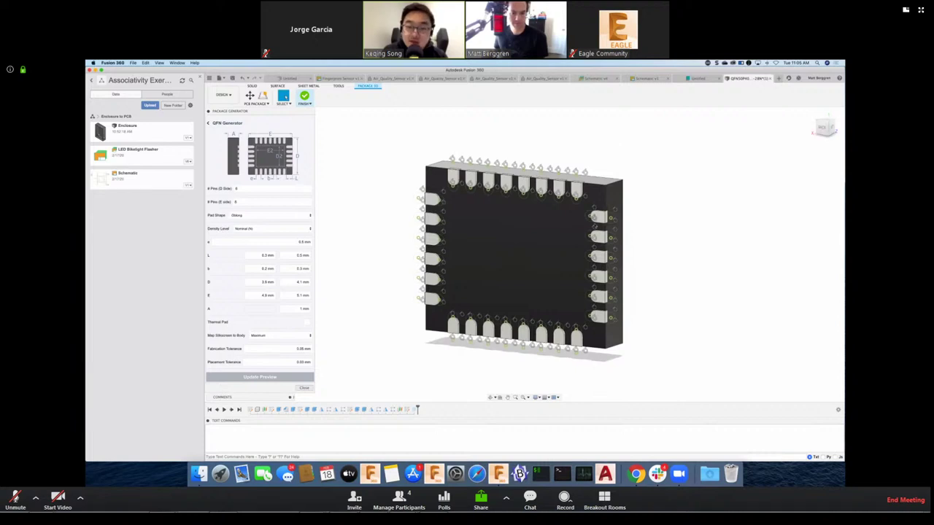
{"action": "scroll", "coordinate": [595, 218], "scroll_direction": "up", "scroll_amount": 5}
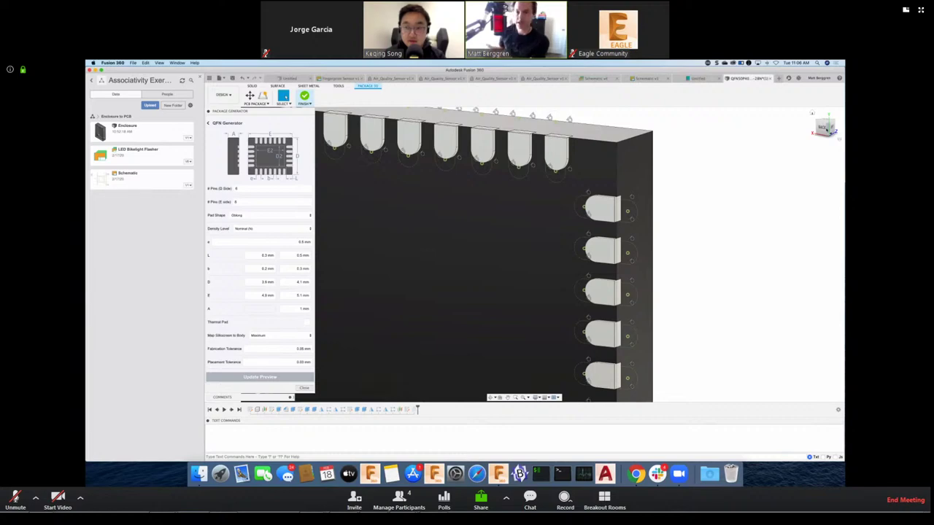
Switch to the Air_Quality_Sensor board document
{"action": "left_click", "coordinate": [826, 129]}
{"action": "left_click", "coordinate": [546, 79]}
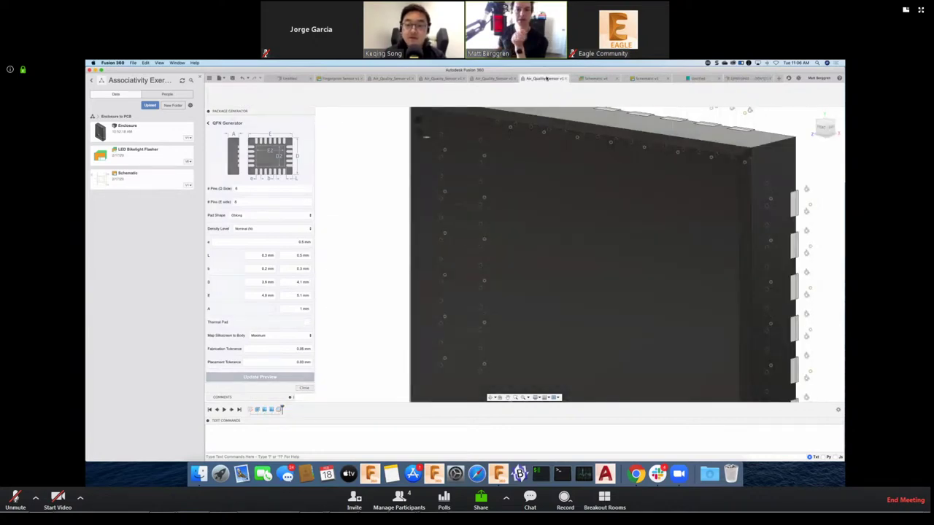
{"action": "scroll", "coordinate": [500, 256], "scroll_direction": "up", "scroll_amount": 5}
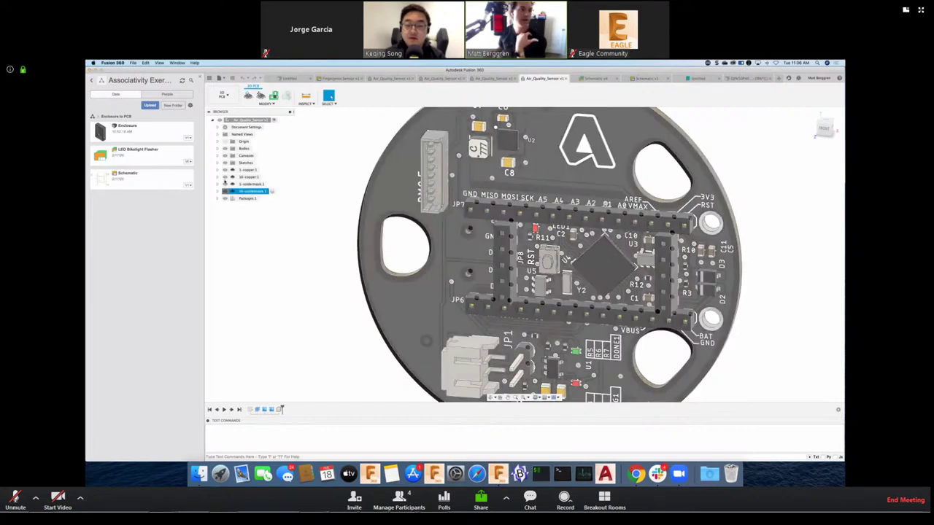
Hide both soldermask layers and zoom in on the copper around the microcontroller
{"action": "left_click", "coordinate": [232, 184]}
{"action": "left_click", "coordinate": [227, 176]}
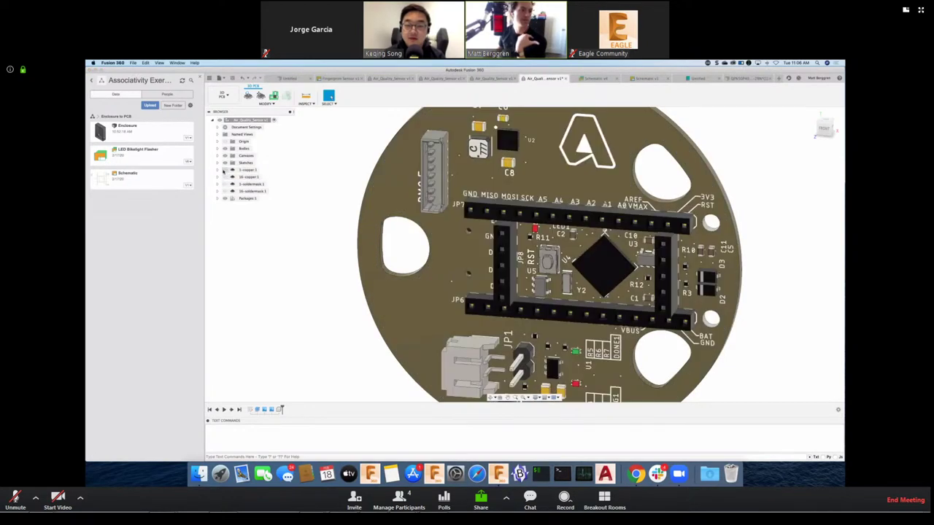
{"action": "left_click", "coordinate": [226, 177]}
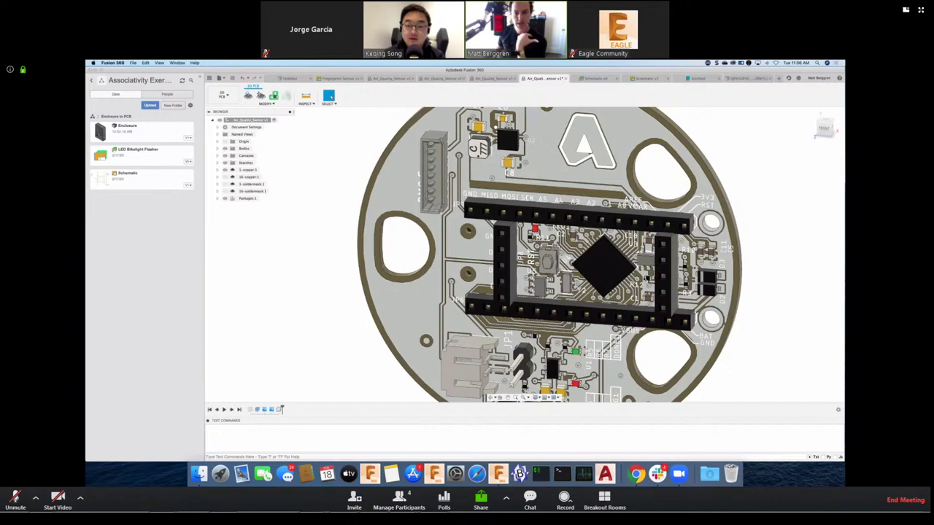
{"action": "scroll", "coordinate": [634, 265], "scroll_direction": "up", "scroll_amount": 5}
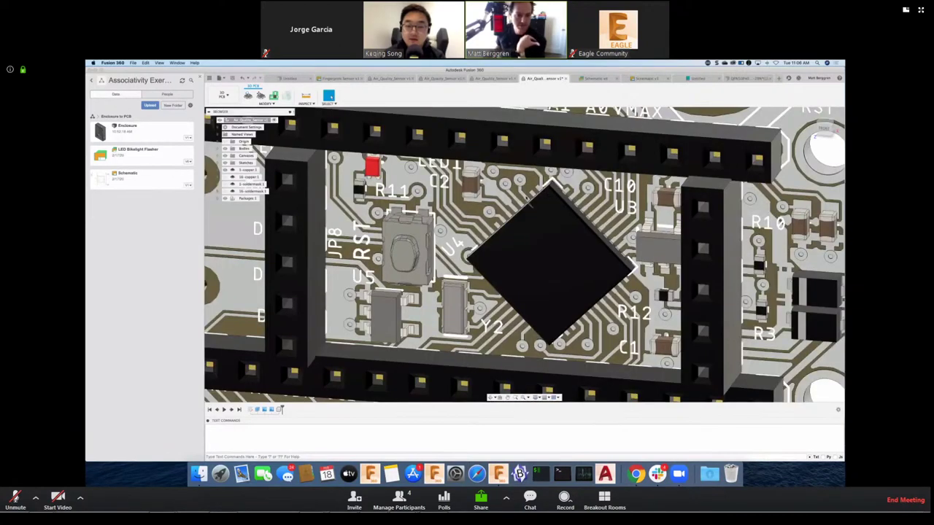
{"action": "scroll", "coordinate": [525, 194], "scroll_direction": "up", "scroll_amount": 4}
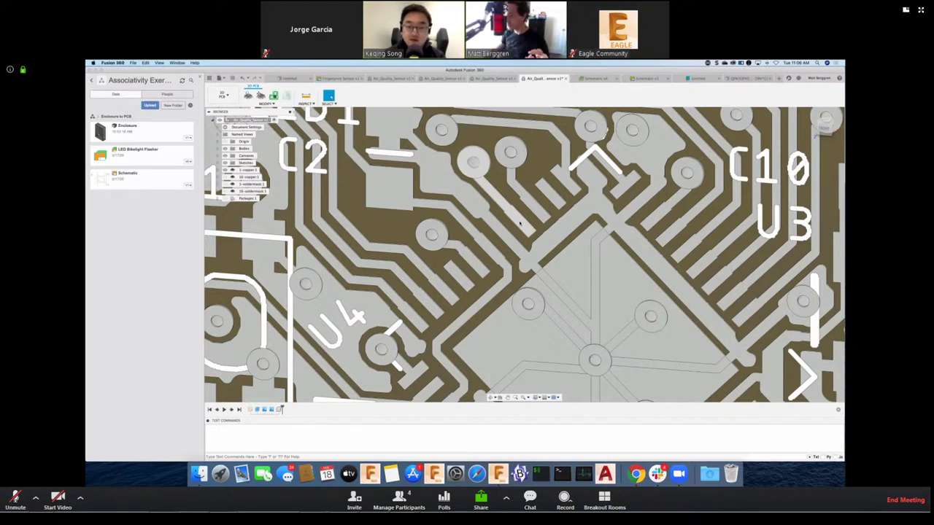
Select the pad near C2, the trace routed around LED1, and the bottom-left copper pour
{"action": "left_click", "coordinate": [520, 224]}
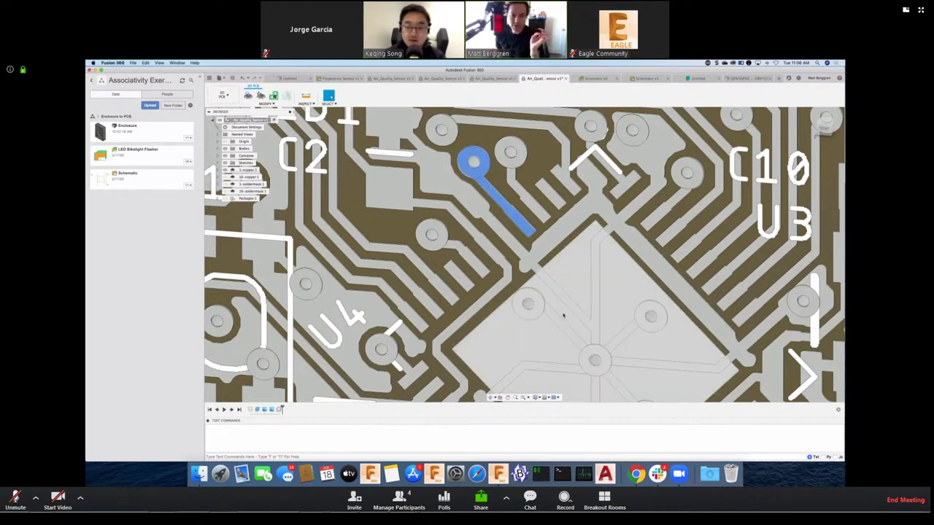
{"action": "scroll", "coordinate": [564, 315], "scroll_direction": "up", "scroll_amount": 2}
{"action": "scroll", "coordinate": [563, 313], "scroll_direction": "down", "scroll_amount": 6}
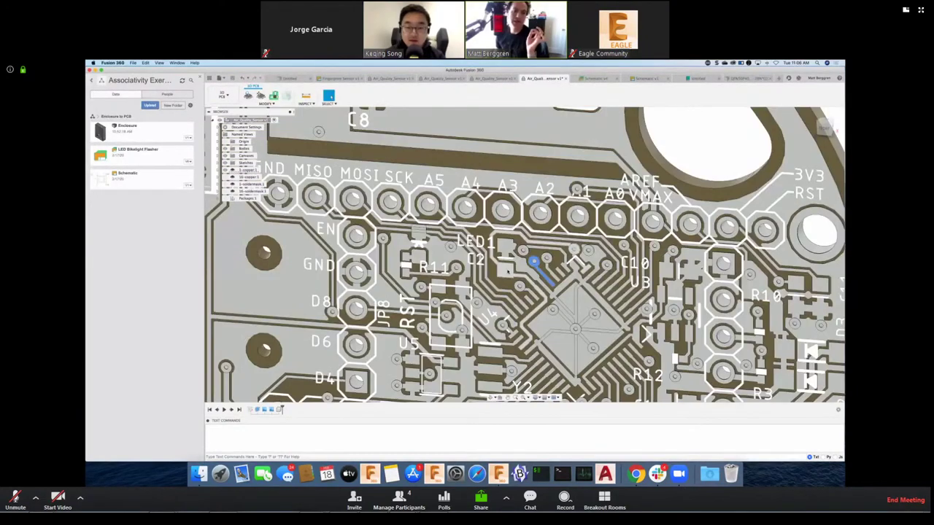
{"action": "left_click", "coordinate": [573, 250]}
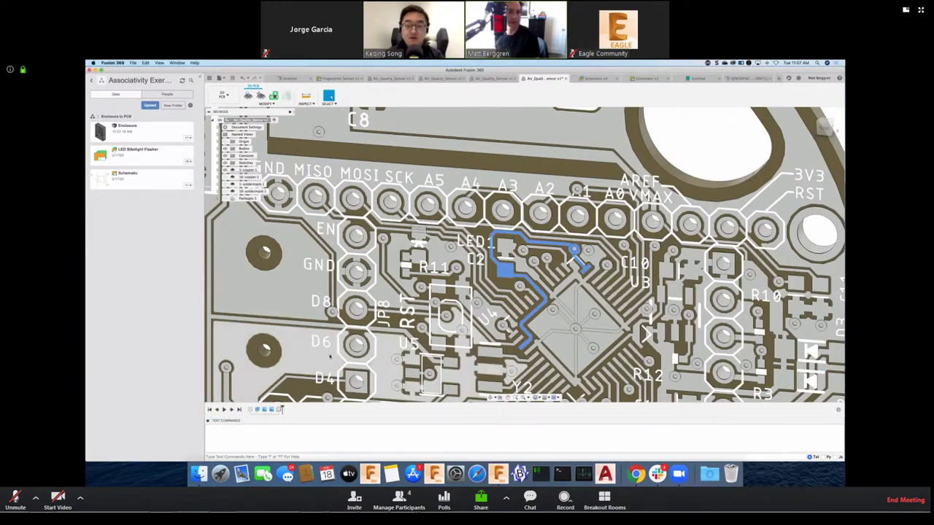
{"action": "left_click", "coordinate": [361, 356]}
{"action": "scroll", "coordinate": [386, 364], "scroll_direction": "up", "scroll_amount": 4}
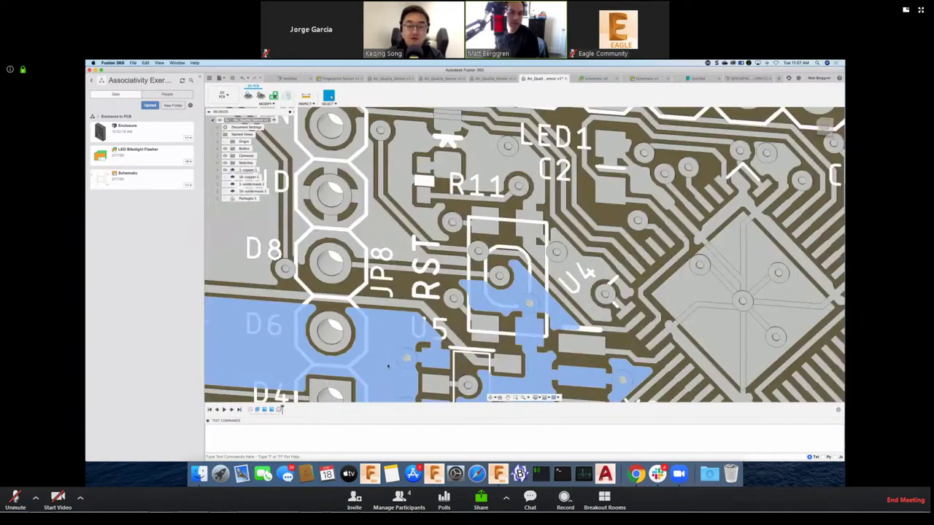
{"action": "scroll", "coordinate": [524, 255], "scroll_direction": "down", "scroll_amount": 5}
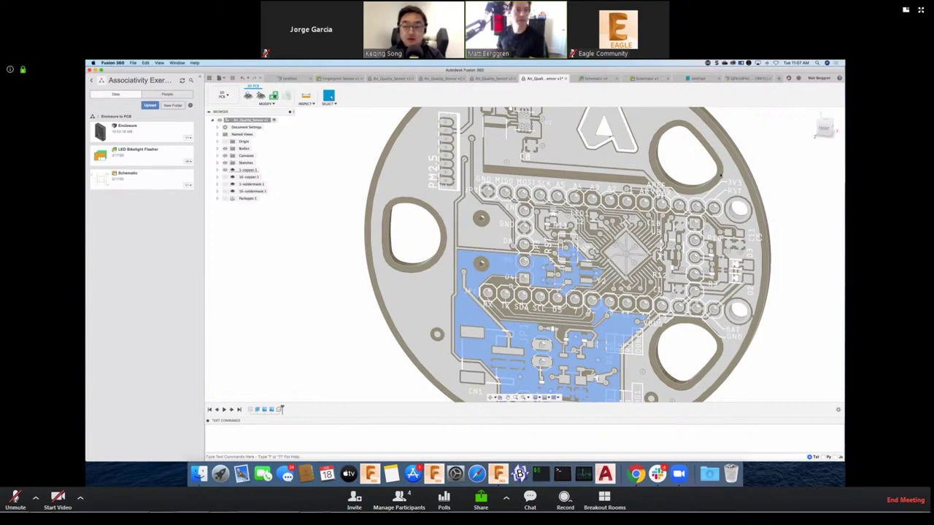
Enter the Simulation workspace, cancel the New Study, and return to the QFN package document
{"action": "left_click", "coordinate": [226, 97]}
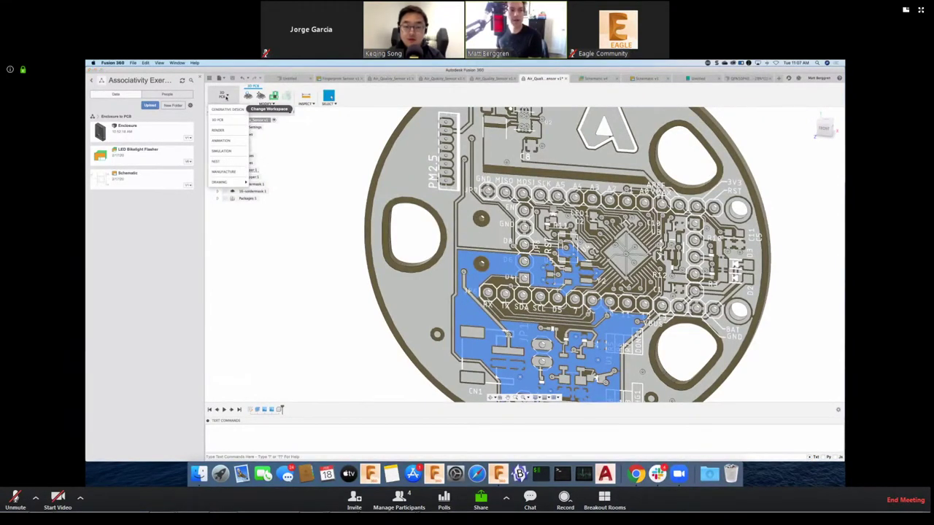
{"action": "left_click", "coordinate": [224, 151]}
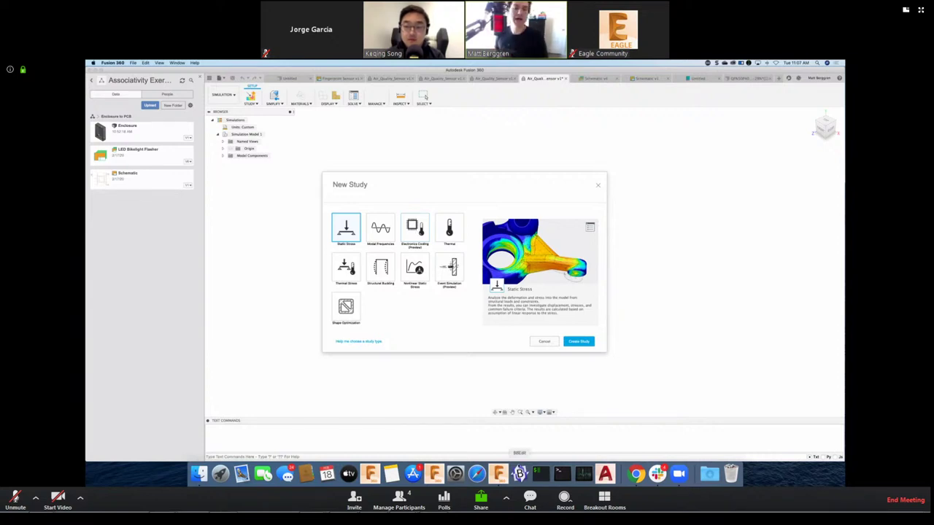
{"action": "left_click", "coordinate": [552, 343]}
{"action": "left_click", "coordinate": [759, 78]}
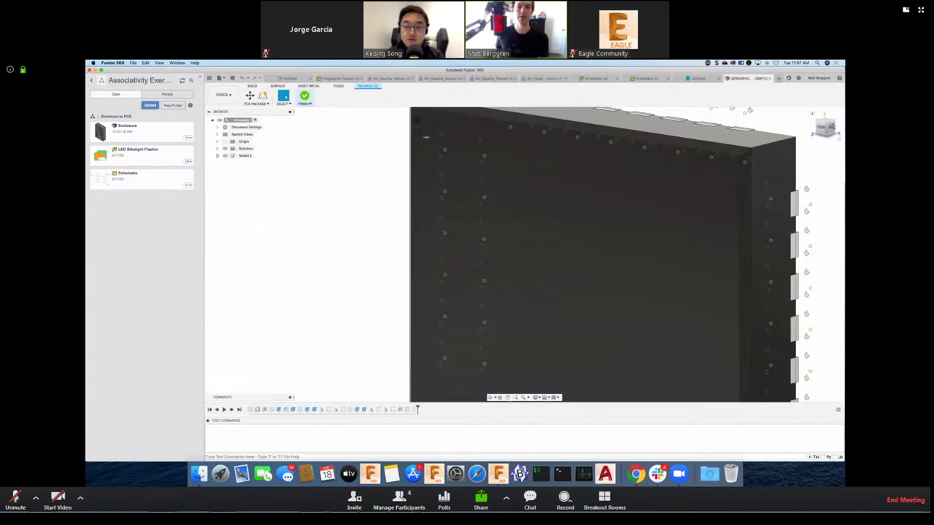
Show the QFN package from the top, zoom out to fit, and tilt it
{"action": "left_click", "coordinate": [824, 126]}
{"action": "scroll", "coordinate": [374, 243], "scroll_direction": "down", "scroll_amount": 5}
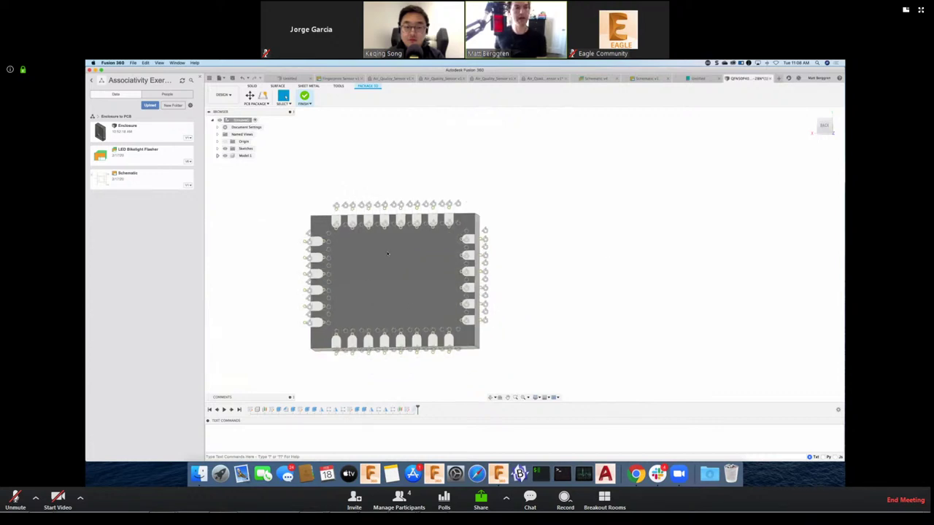
{"action": "middle_click_drag", "start_coordinate": [525, 254], "coordinate": [509, 273], "text": "shift"}
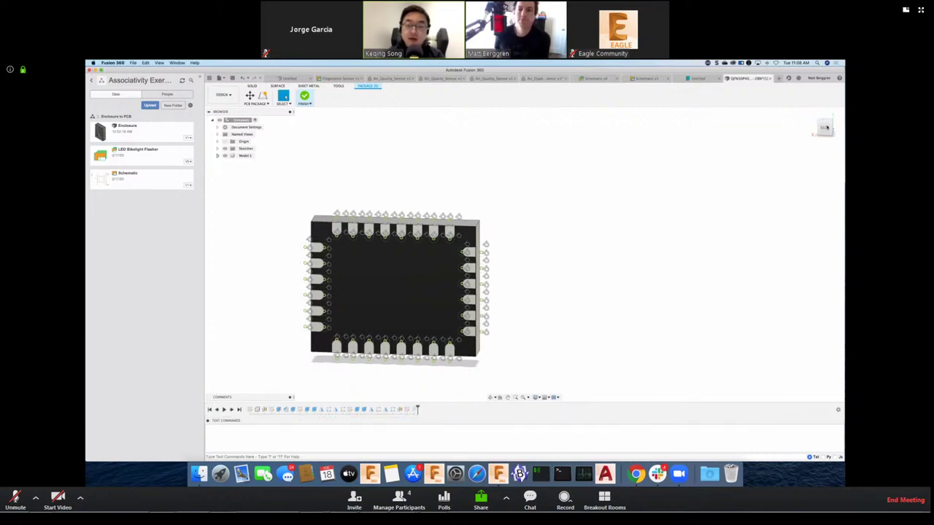
Orbit and pan the QFN package to its front, then switch to the Schematic document
{"action": "middle_click_drag", "start_coordinate": [823, 130], "coordinate": [615, 131], "text": "shift"}
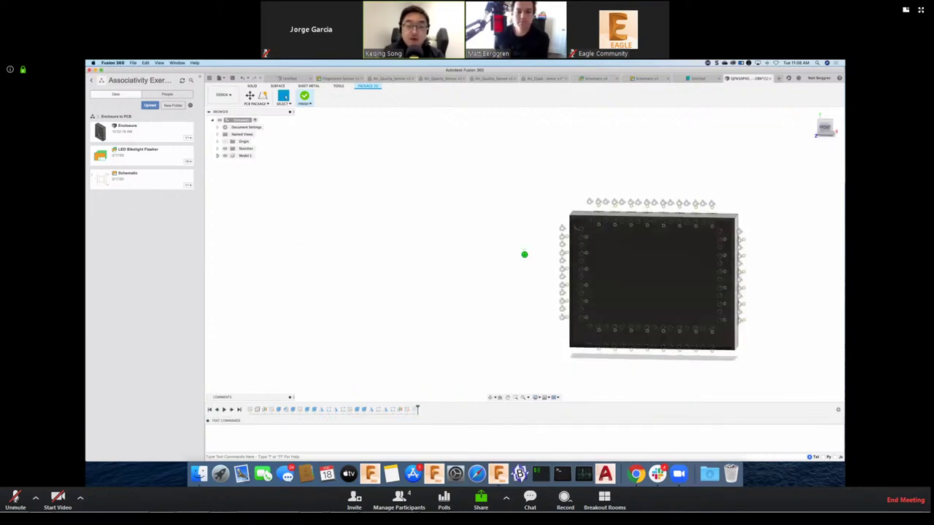
{"action": "middle_click_drag", "start_coordinate": [544, 260], "coordinate": [394, 231]}
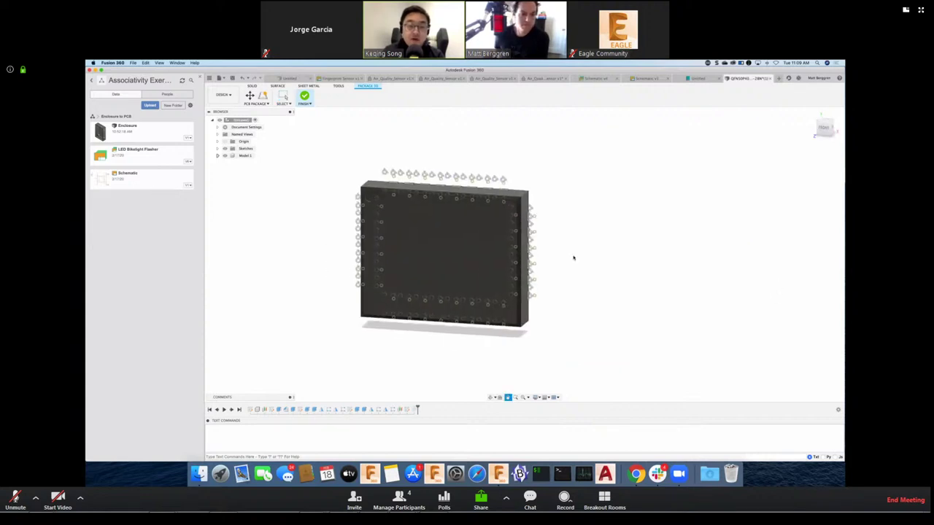
{"action": "scroll", "coordinate": [392, 229], "scroll_direction": "up", "scroll_amount": 3}
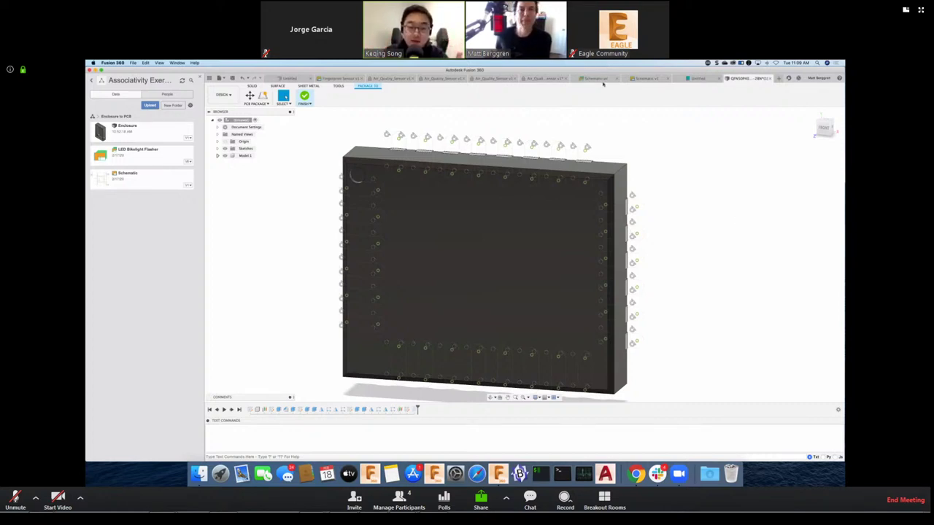
{"action": "left_click", "coordinate": [599, 79]}
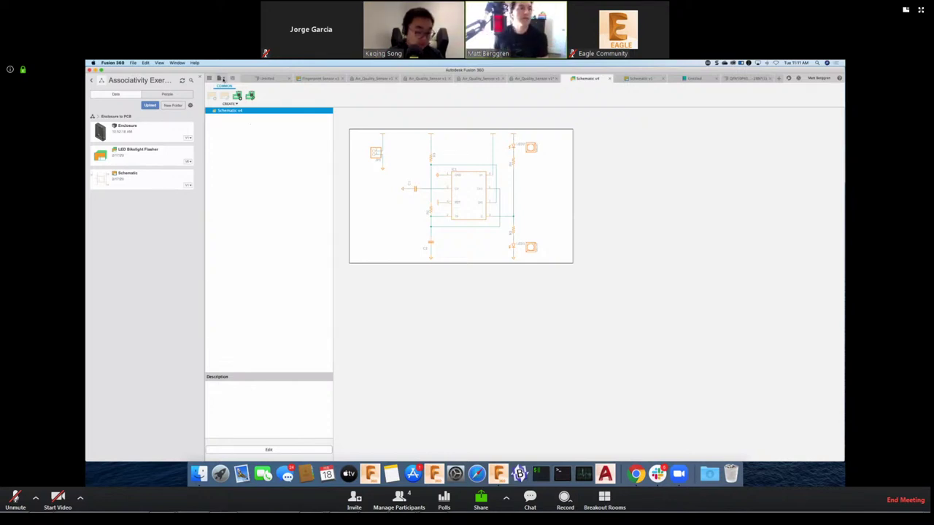
Create a new electronics design referencing the Schematic document, then view Schematic v4
{"action": "left_click", "coordinate": [220, 77]}
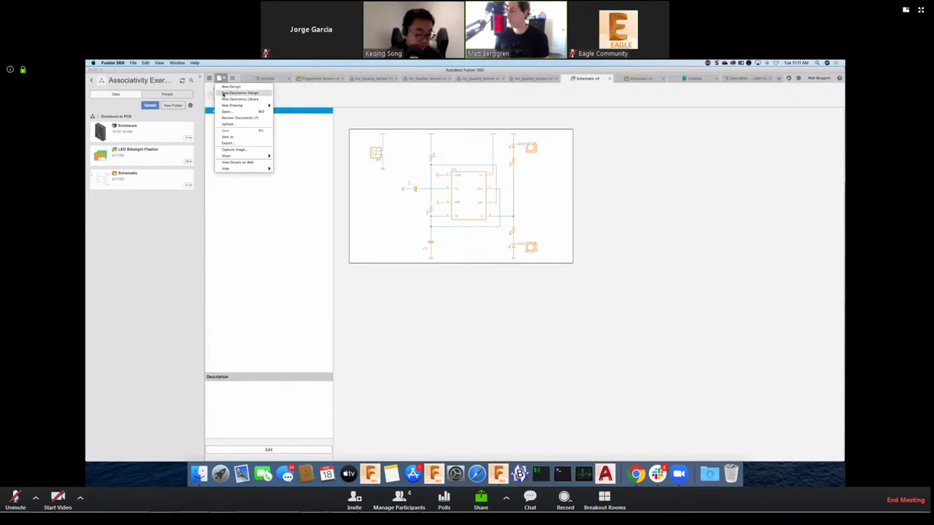
{"action": "left_click", "coordinate": [232, 93]}
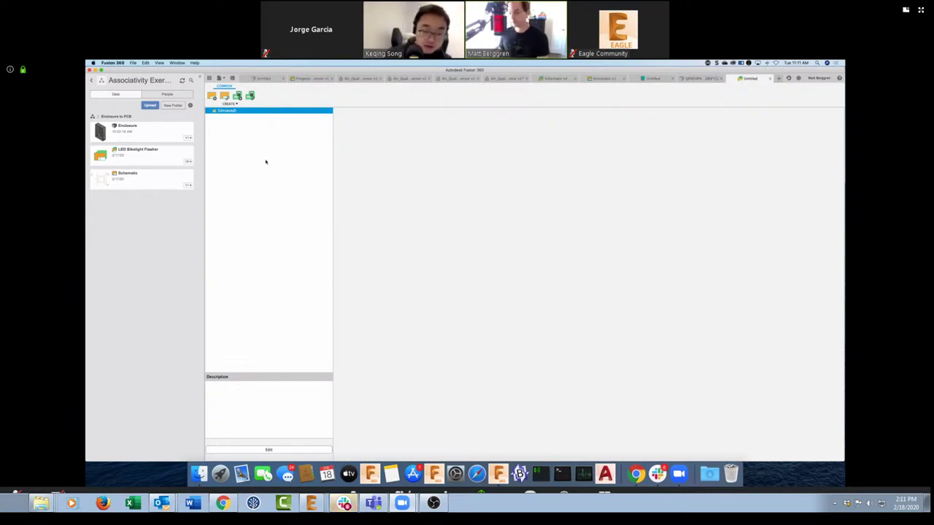
{"action": "left_click", "coordinate": [224, 98]}
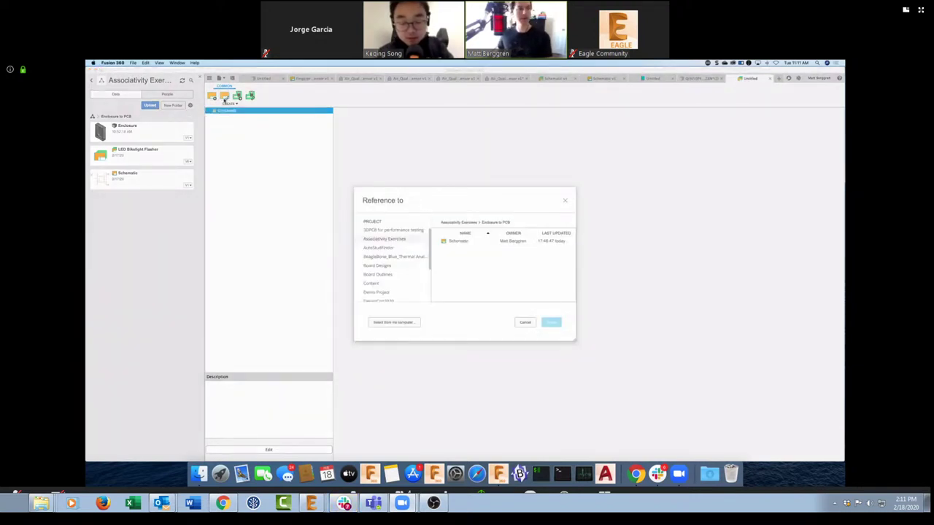
{"action": "left_click", "coordinate": [518, 242]}
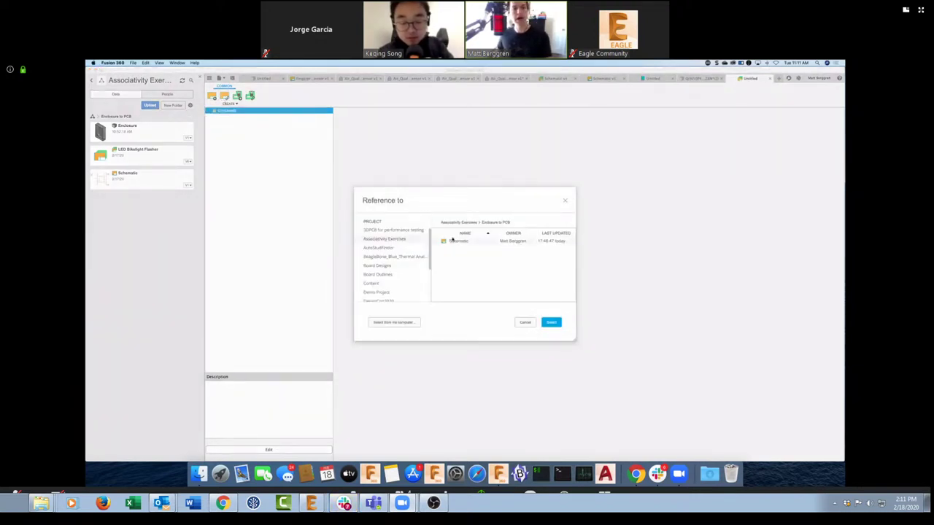
{"action": "left_click", "coordinate": [551, 322]}
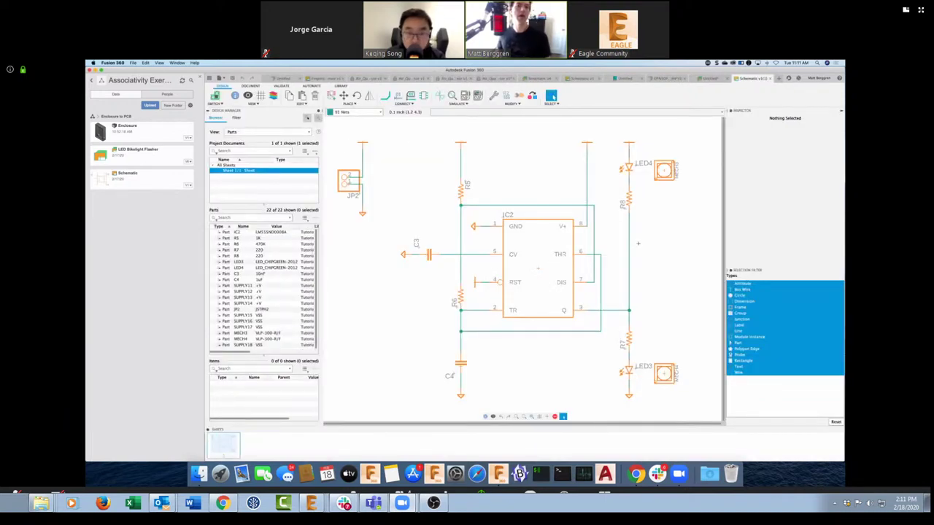
{"action": "left_click", "coordinate": [569, 78]}
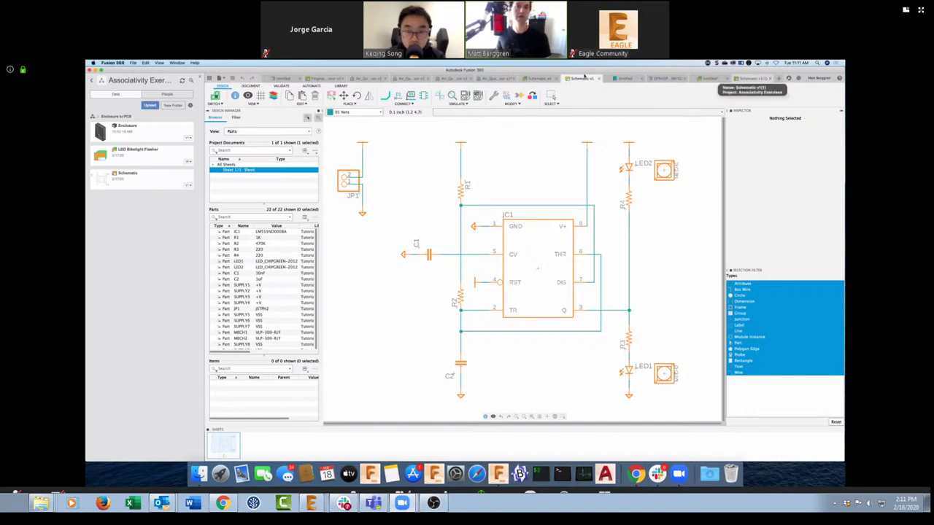
{"action": "left_click", "coordinate": [538, 78]}
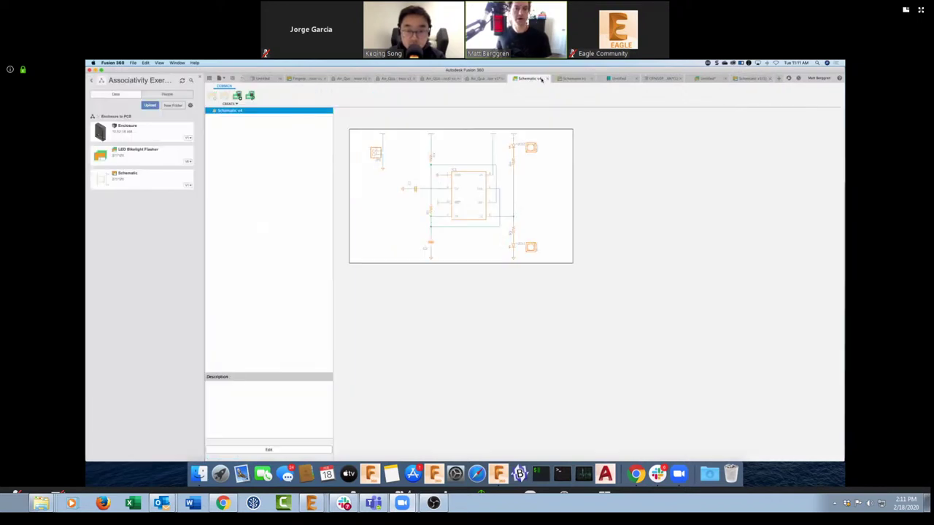
Save the untitled electronics design as 'Schematic B' in the Enclosure to PCB folder
{"action": "left_click", "coordinate": [214, 111]}
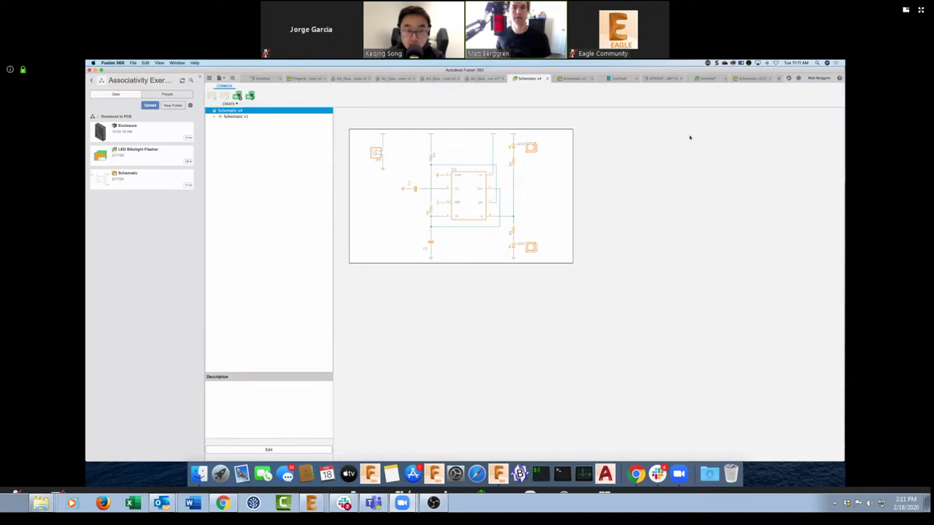
{"action": "left_click", "coordinate": [707, 78]}
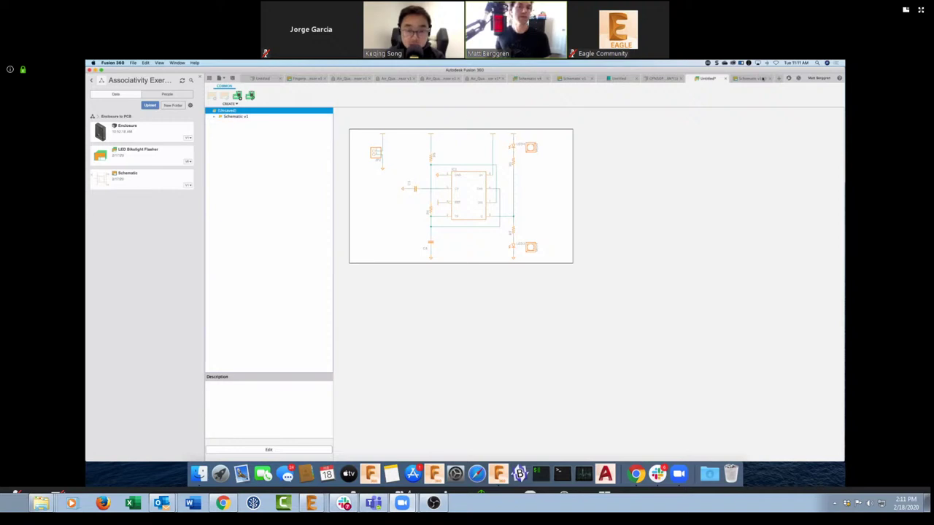
{"action": "left_click", "coordinate": [232, 78]}
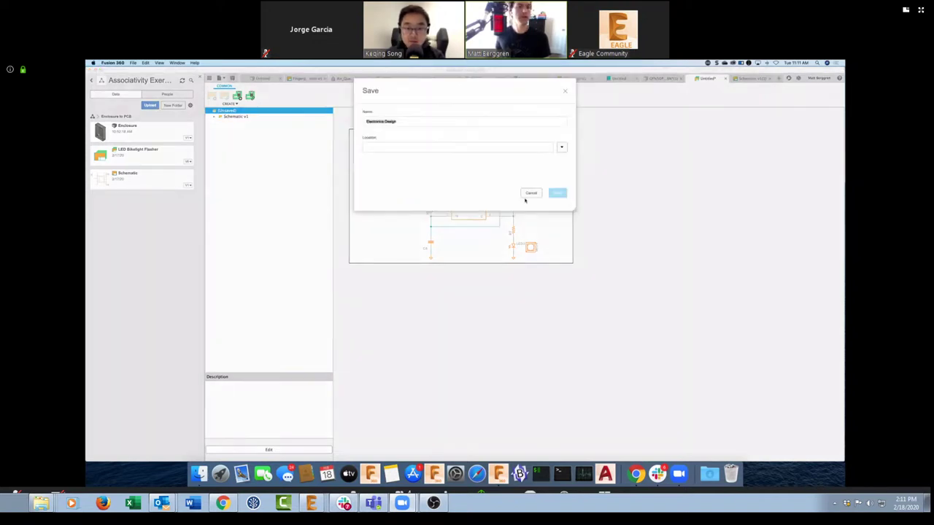
{"action": "left_click", "coordinate": [463, 121]}
{"action": "key", "text": "super+a"}
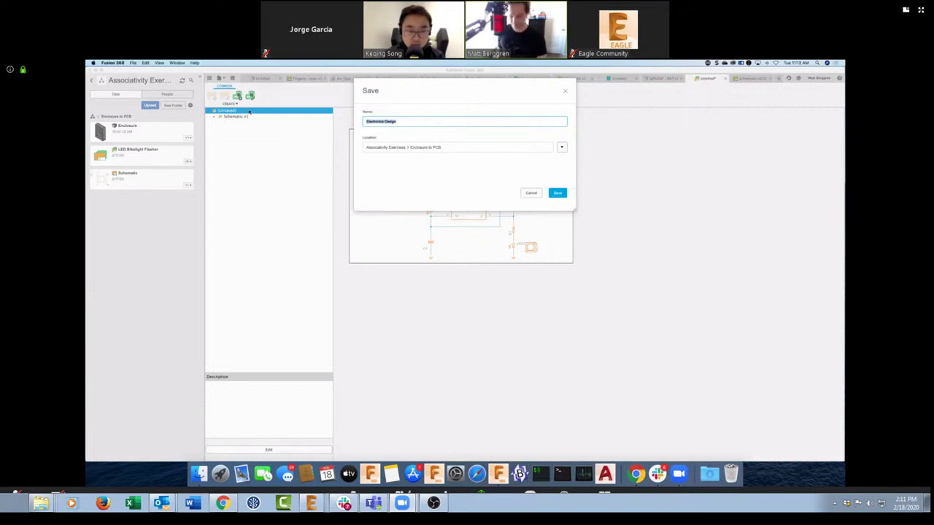
{"action": "type", "text": "Schem"}
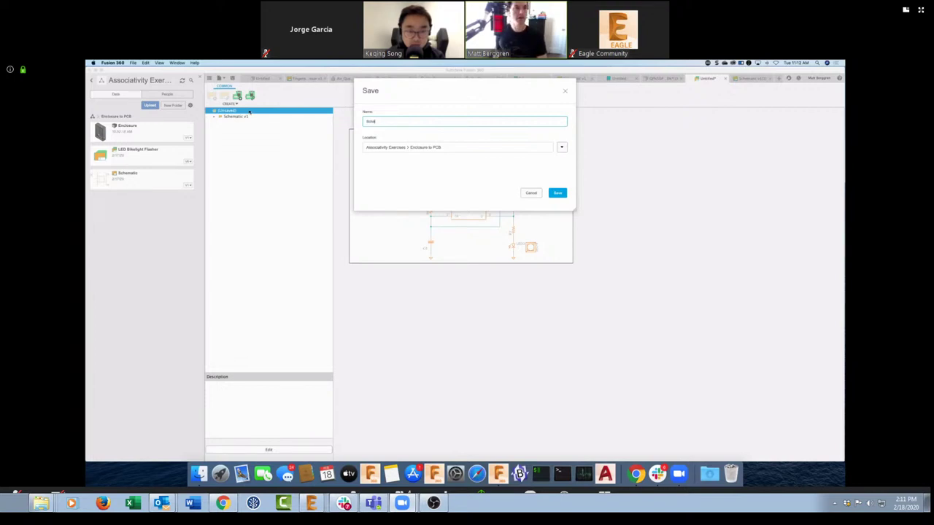
{"action": "type", "text": "atic B"}
{"action": "key", "text": "Return"}
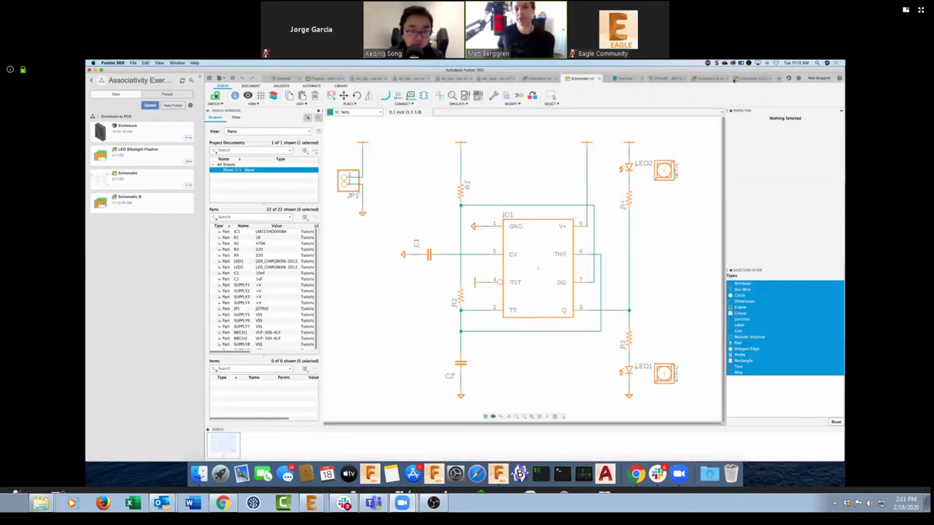
{"action": "left_click", "coordinate": [712, 80]}
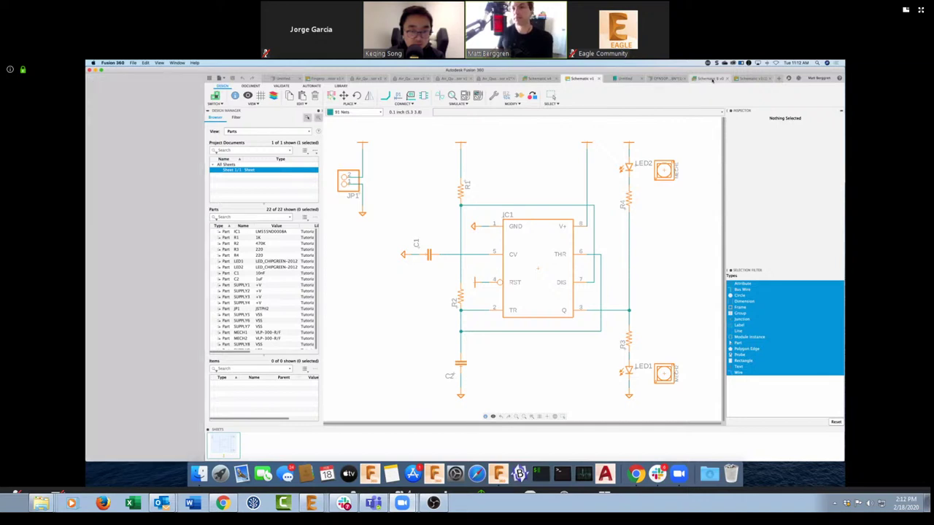
{"action": "left_click", "coordinate": [712, 80]}
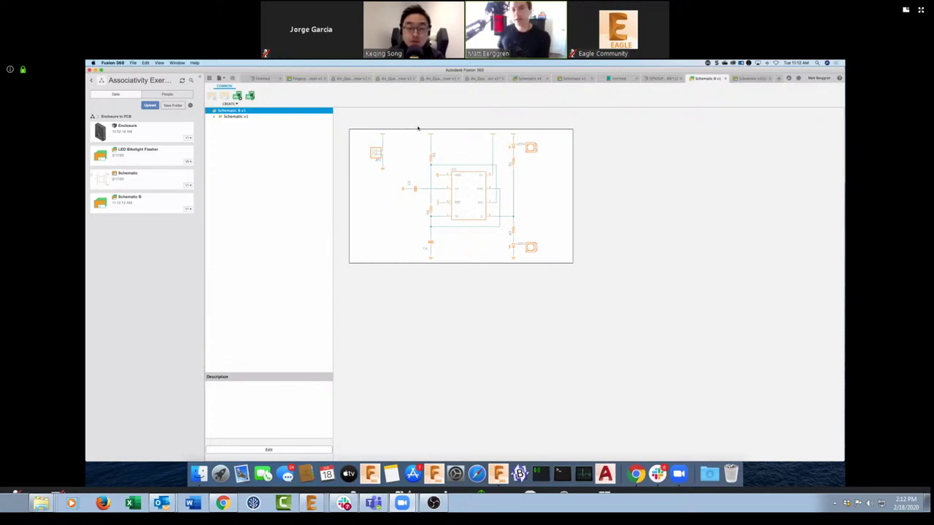
Create a new electronics design from the File menu and add an empty schematic to it
{"action": "left_click", "coordinate": [220, 78]}
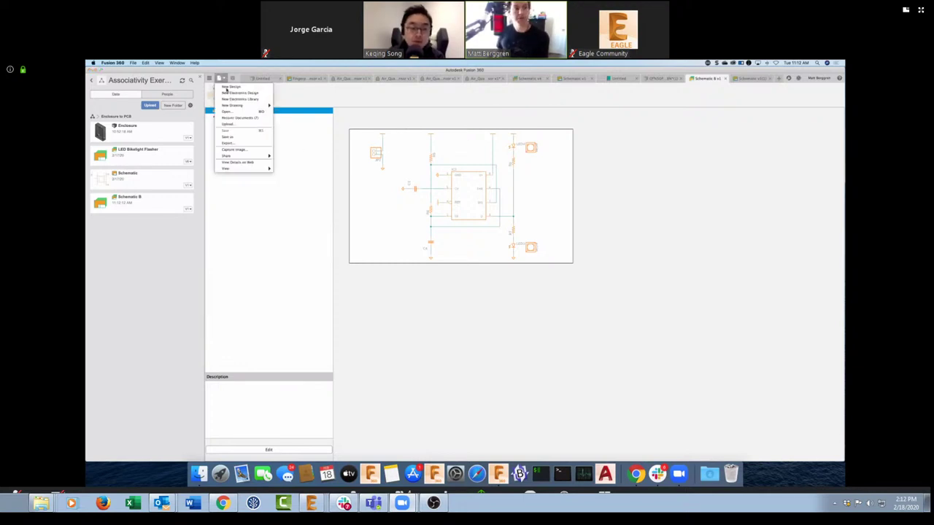
{"action": "left_click", "coordinate": [232, 93]}
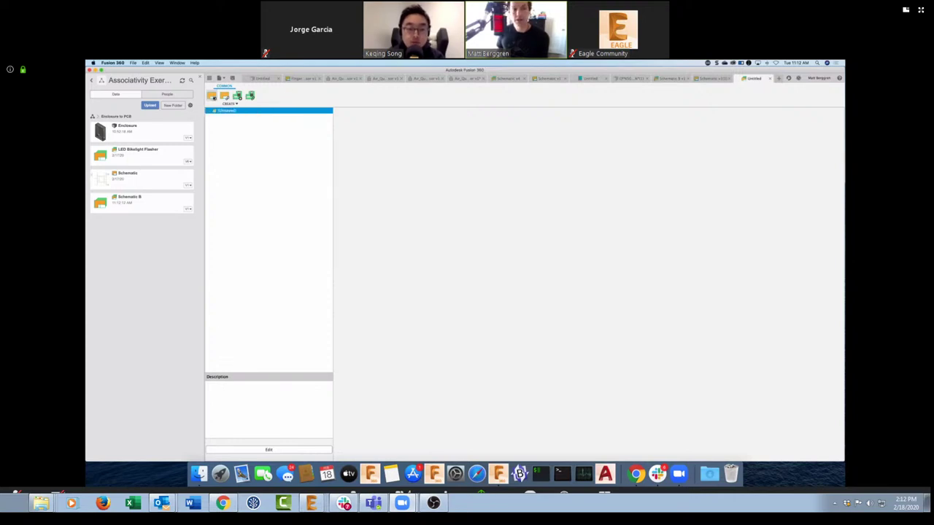
{"action": "left_click", "coordinate": [211, 97]}
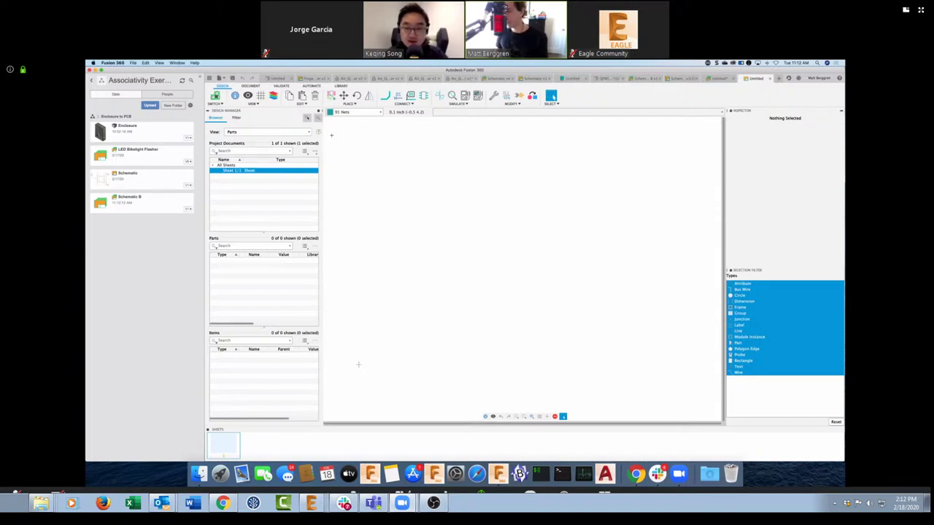
Place the PCA9685PWSSOP-28 from the One_Dimensional_Pong library on the sheet as U1
{"action": "left_click", "coordinate": [331, 96]}
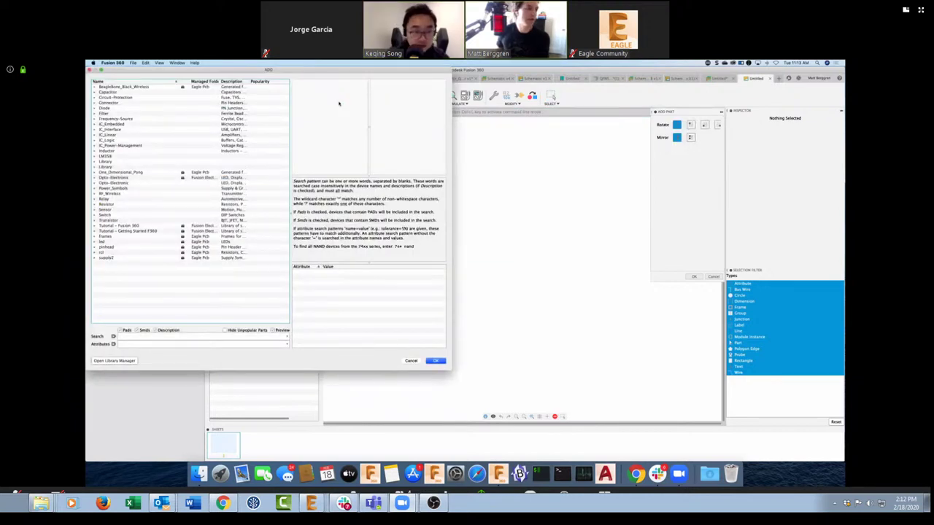
{"action": "left_click", "coordinate": [93, 172]}
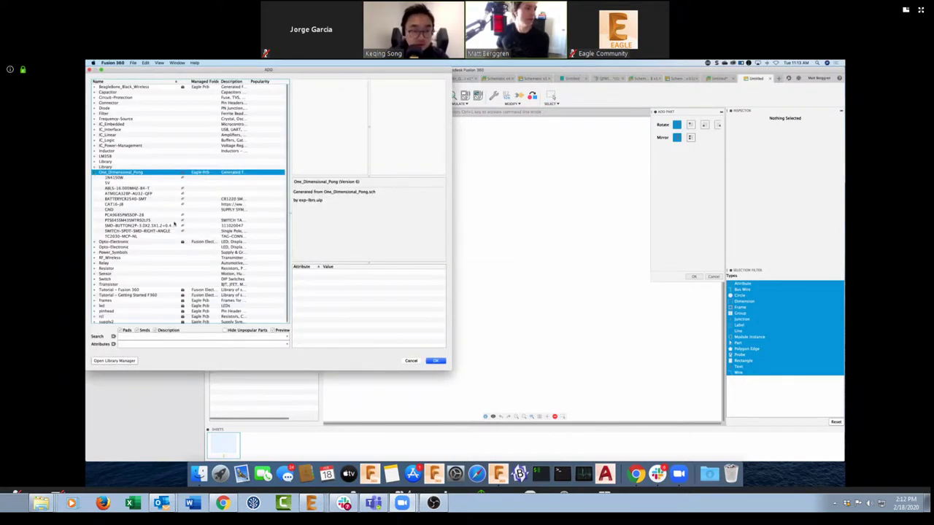
{"action": "left_click", "coordinate": [146, 215]}
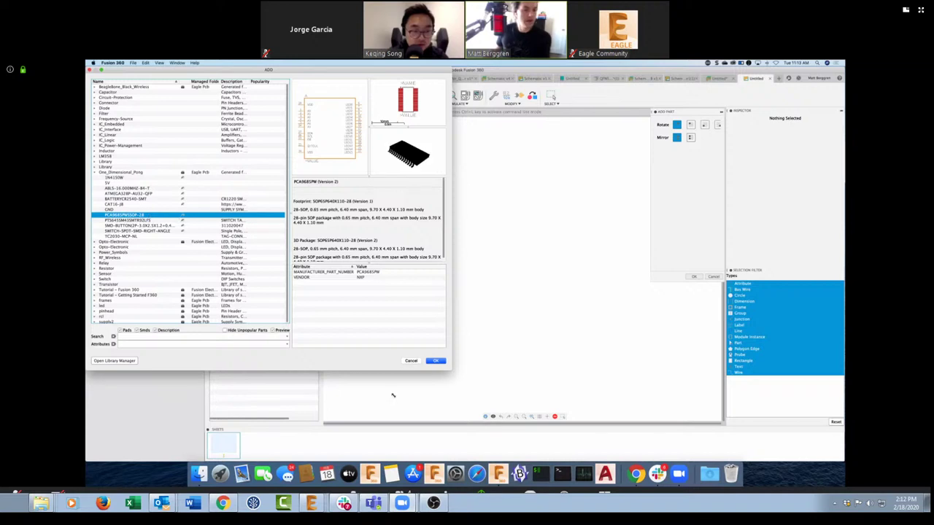
{"action": "left_click", "coordinate": [319, 259]}
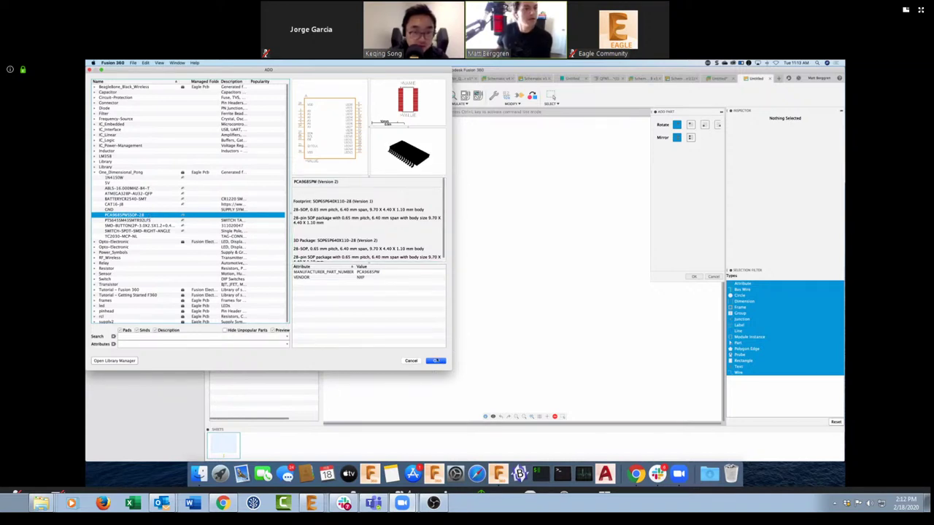
{"action": "left_click", "coordinate": [436, 360]}
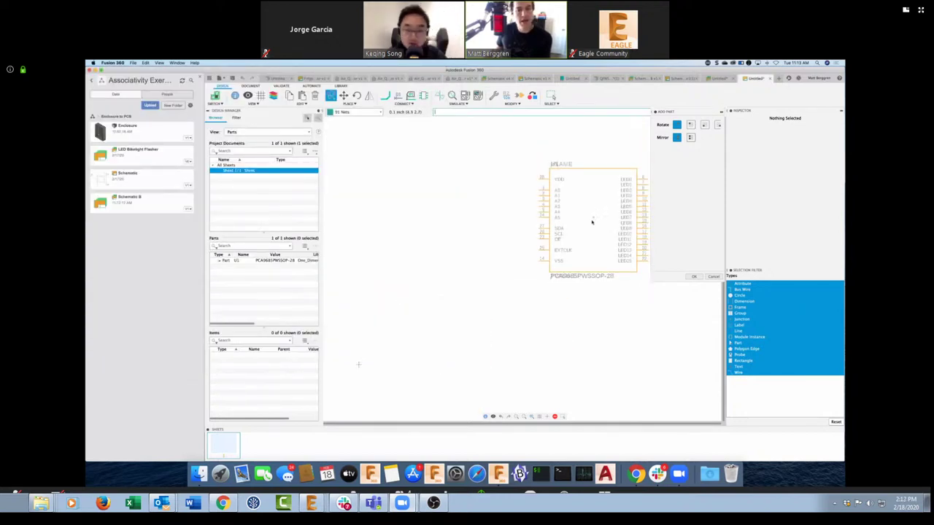
{"action": "left_click", "coordinate": [592, 221]}
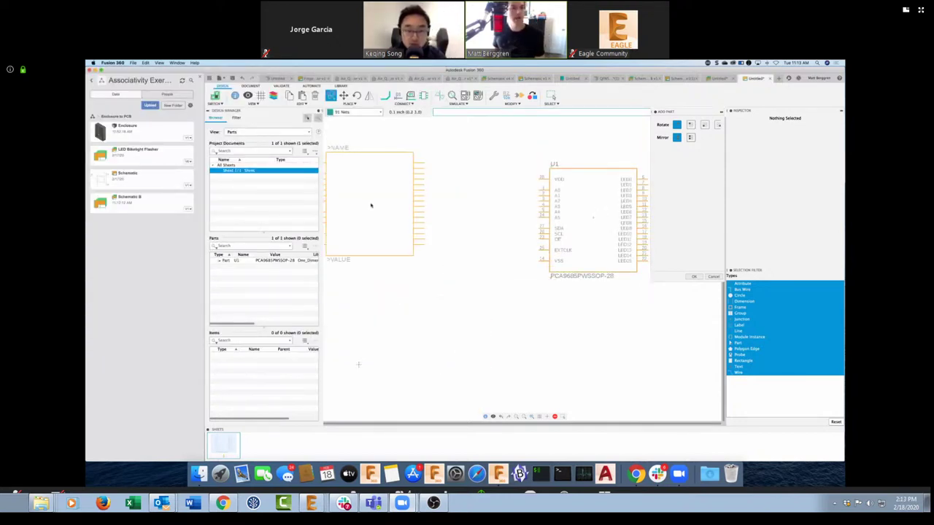
{"action": "key", "text": "Escape"}
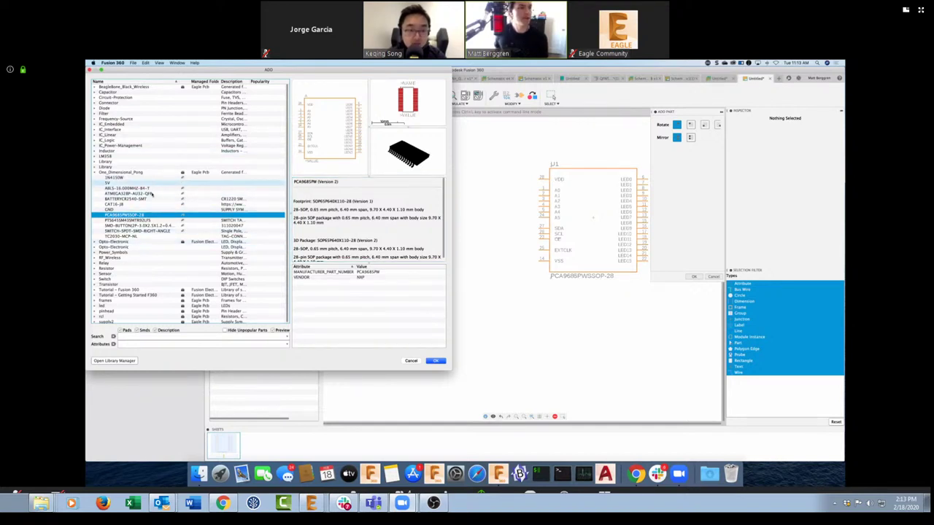
Place the ATMEGA328P-AU32-QFP part on the sheet as U2 and stop placing parts
{"action": "left_click", "coordinate": [151, 193]}
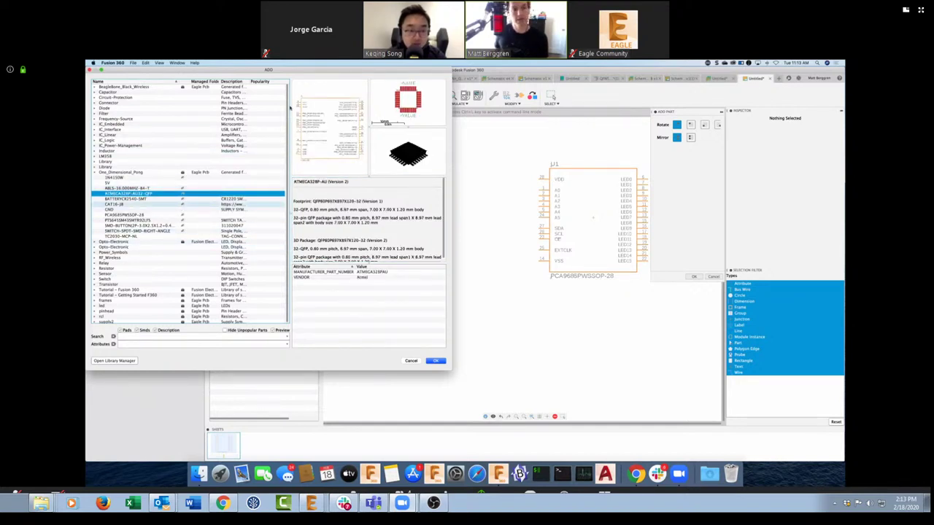
{"action": "left_click", "coordinate": [436, 361]}
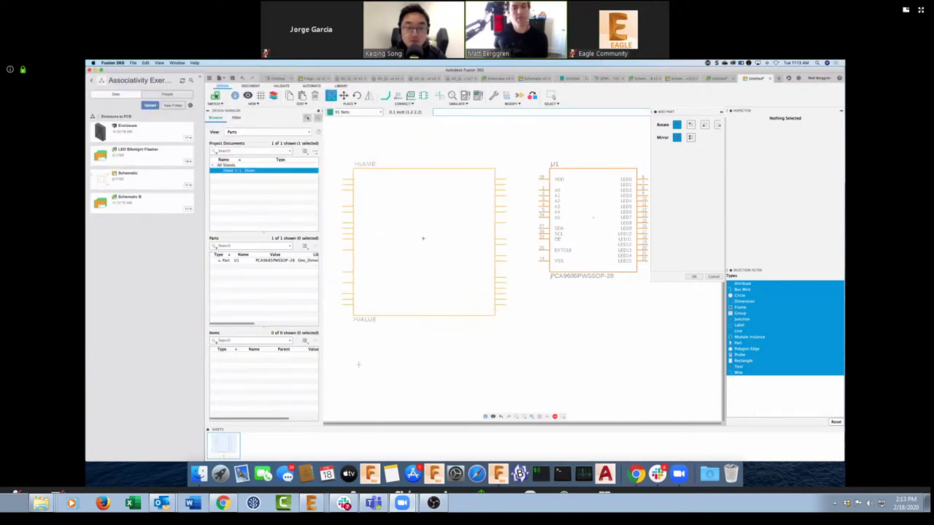
{"action": "left_click", "coordinate": [424, 235]}
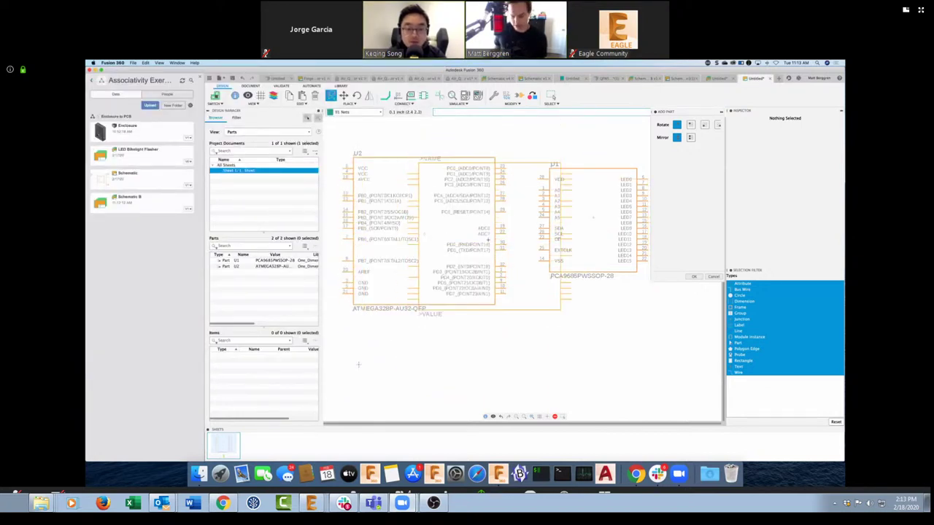
{"action": "scroll", "coordinate": [488, 240], "scroll_direction": "down", "scroll_amount": 3}
{"action": "scroll", "coordinate": [565, 196], "scroll_direction": "up", "scroll_amount": 2}
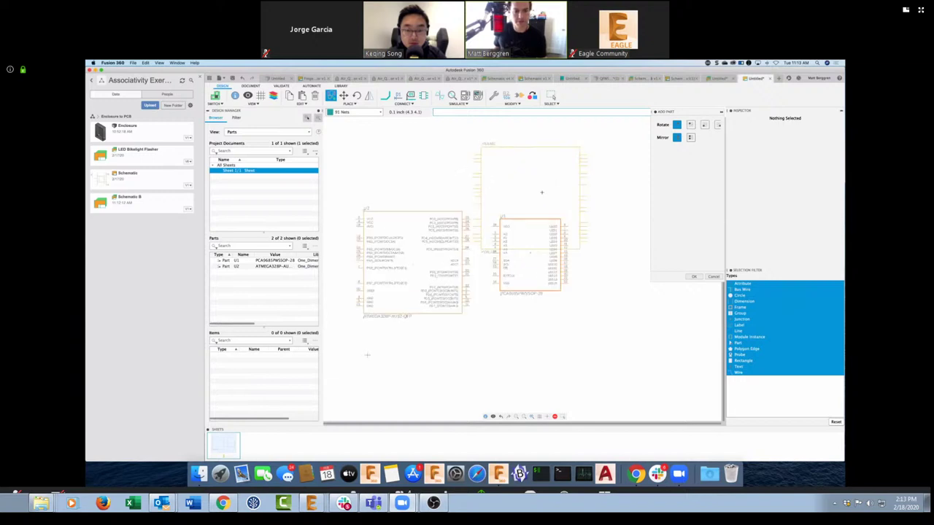
{"action": "key", "text": "Escape"}
{"action": "key", "text": "Escape"}
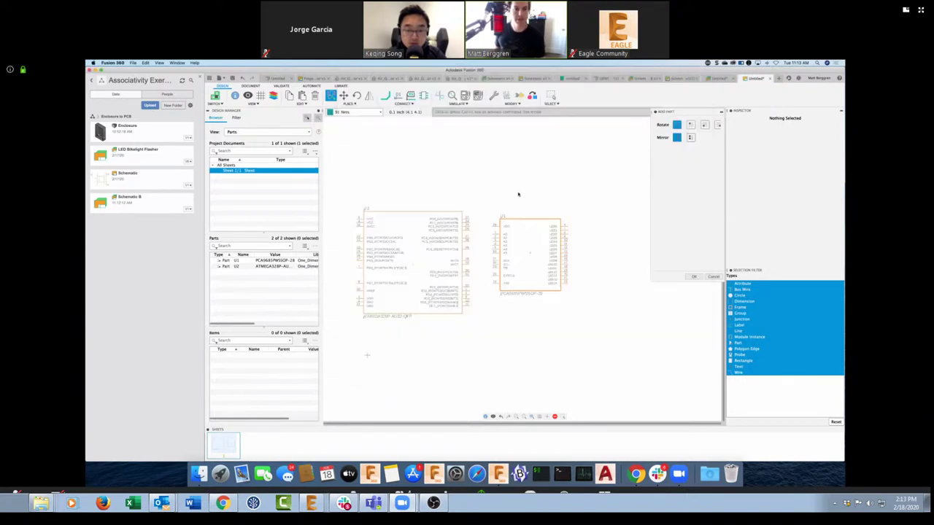
Move U1 and U2 up and right, then shift U1 further right of U2
{"action": "left_click_drag", "start_coordinate": [530, 252], "coordinate": [591, 213]}
{"action": "left_click_drag", "start_coordinate": [412, 265], "coordinate": [462, 219]}
{"action": "left_click_drag", "start_coordinate": [591, 210], "coordinate": [631, 212]}
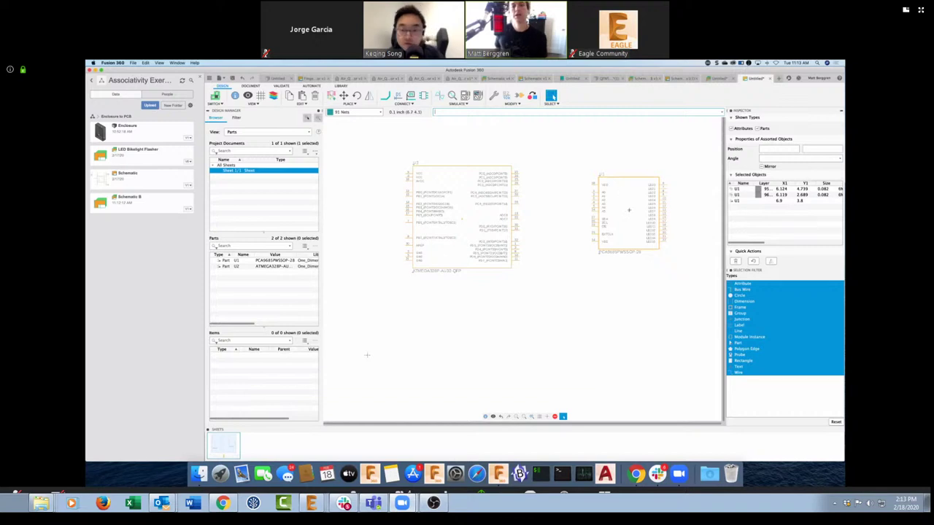
{"action": "scroll", "coordinate": [621, 220], "scroll_direction": "up", "scroll_amount": 2}
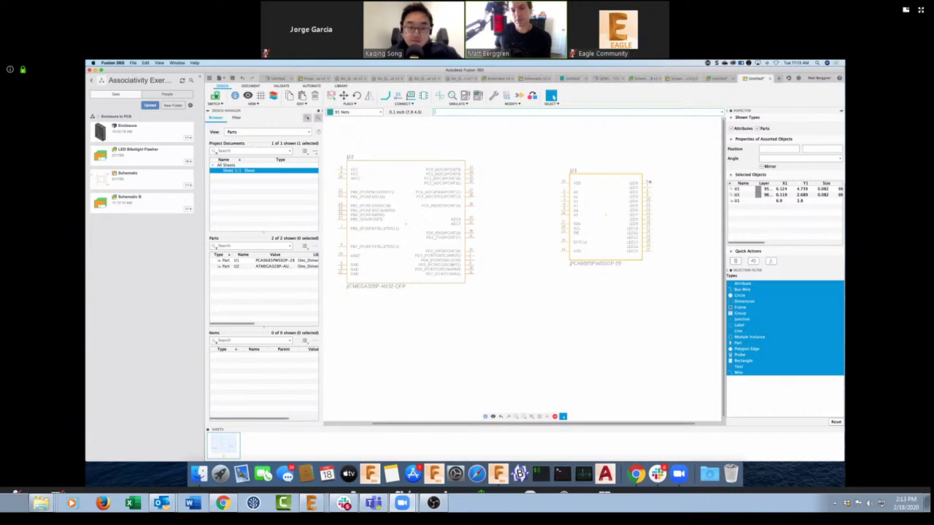
Start a pin breakout on U1 and add LED0, LED9 and LED1 to it
{"action": "right_click", "coordinate": [606, 216]}
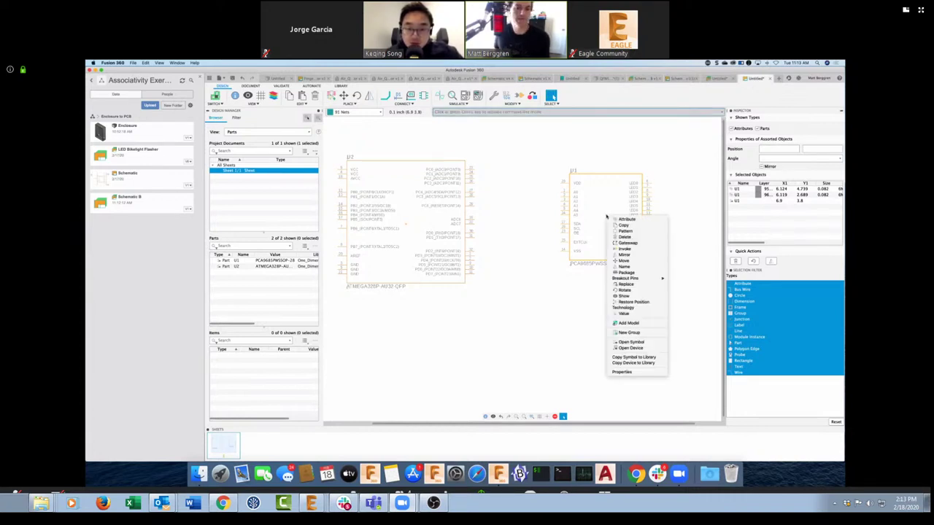
{"action": "mouse_move", "coordinate": [660, 279]}
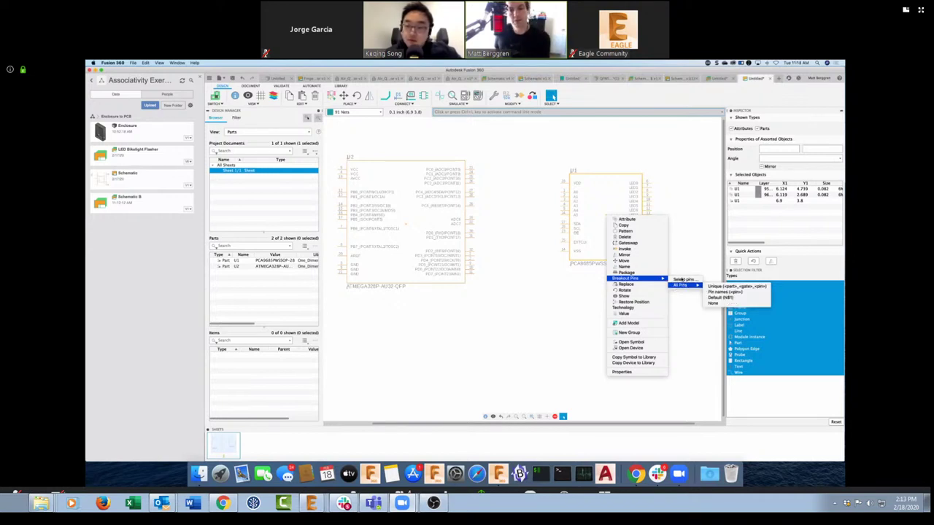
{"action": "left_click", "coordinate": [683, 280]}
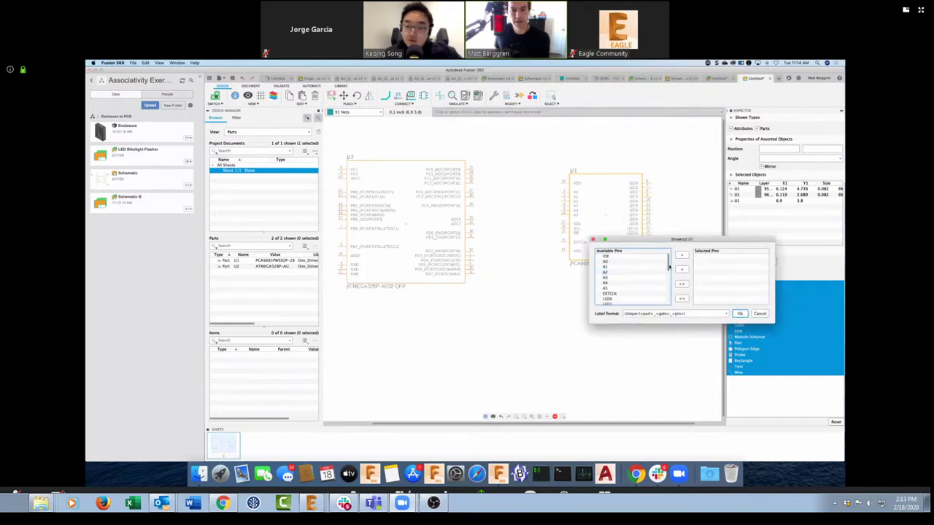
{"action": "scroll", "coordinate": [663, 272], "scroll_direction": "down", "scroll_amount": 2}
{"action": "left_click", "coordinate": [629, 286]}
{"action": "left_click_drag", "start_coordinate": [669, 272], "coordinate": [662, 295]}
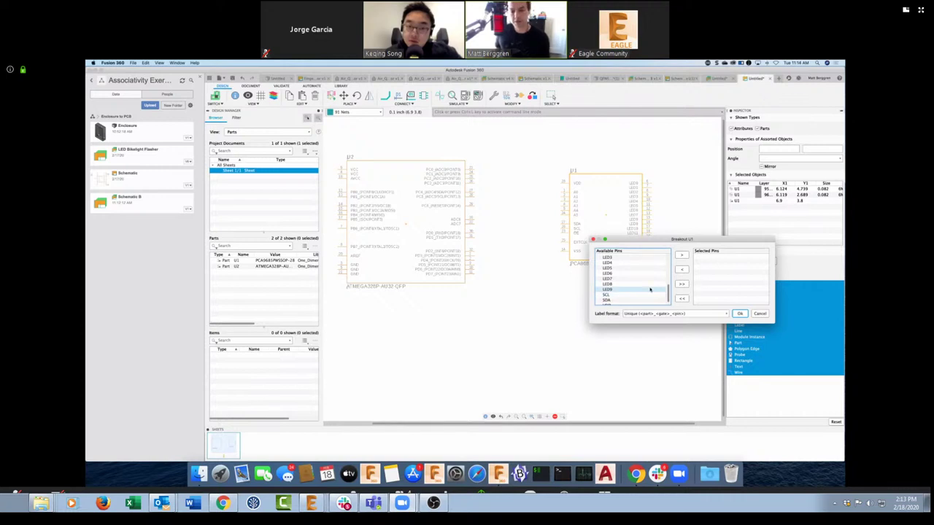
{"action": "left_click", "coordinate": [650, 290]}
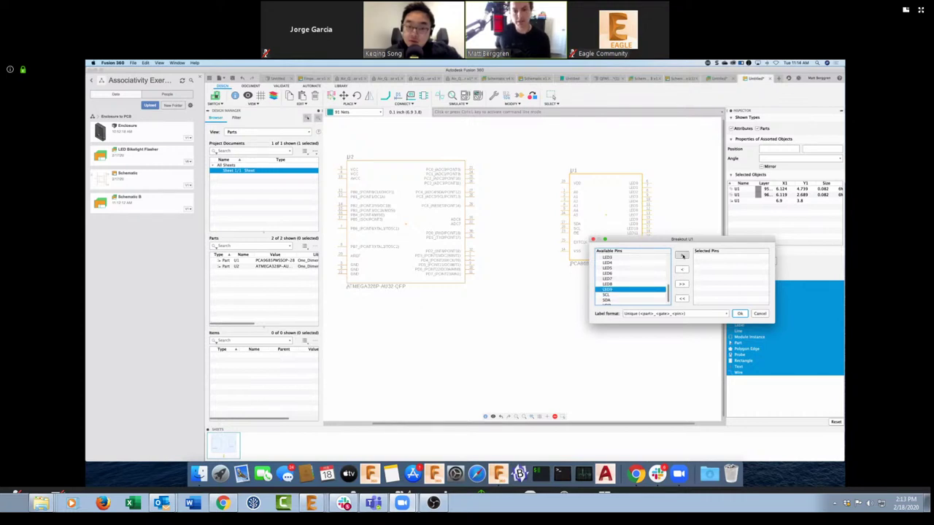
{"action": "left_click", "coordinate": [681, 255]}
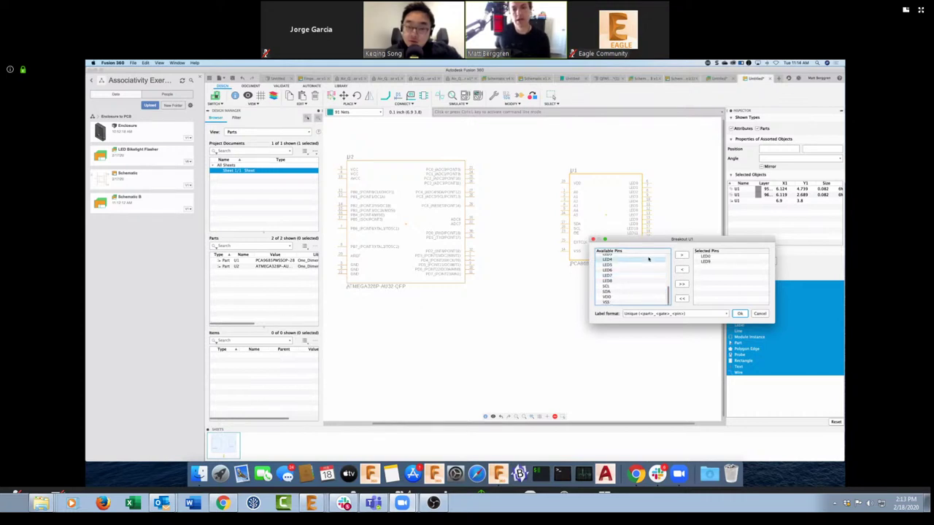
{"action": "scroll", "coordinate": [648, 276], "scroll_direction": "up", "scroll_amount": 3}
{"action": "left_click", "coordinate": [649, 262]}
{"action": "left_click", "coordinate": [608, 257]}
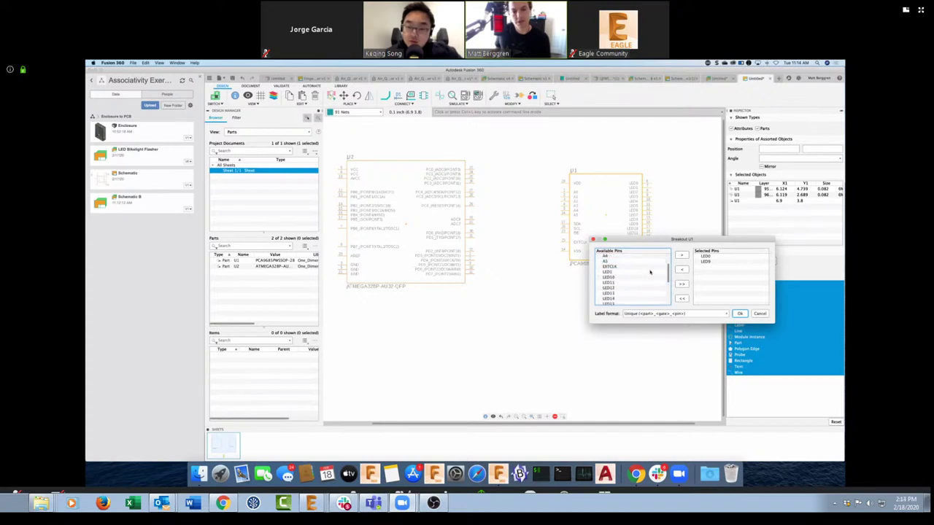
{"action": "left_click", "coordinate": [682, 256]}
Add LED10, LED11, EXTCLK, LED12, LED14, LED13 and LED15 to the breakout list
{"action": "left_click", "coordinate": [634, 272]}
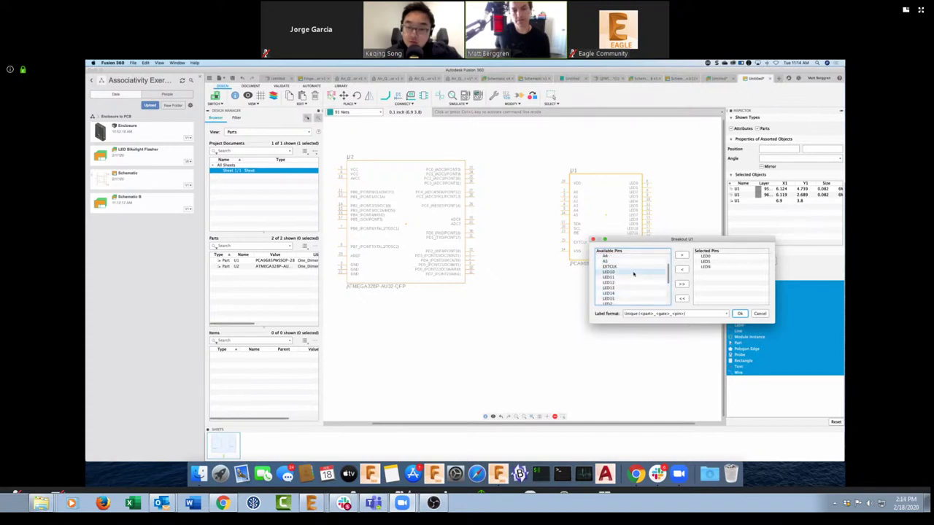
{"action": "left_click", "coordinate": [681, 255]}
{"action": "left_click", "coordinate": [665, 271]}
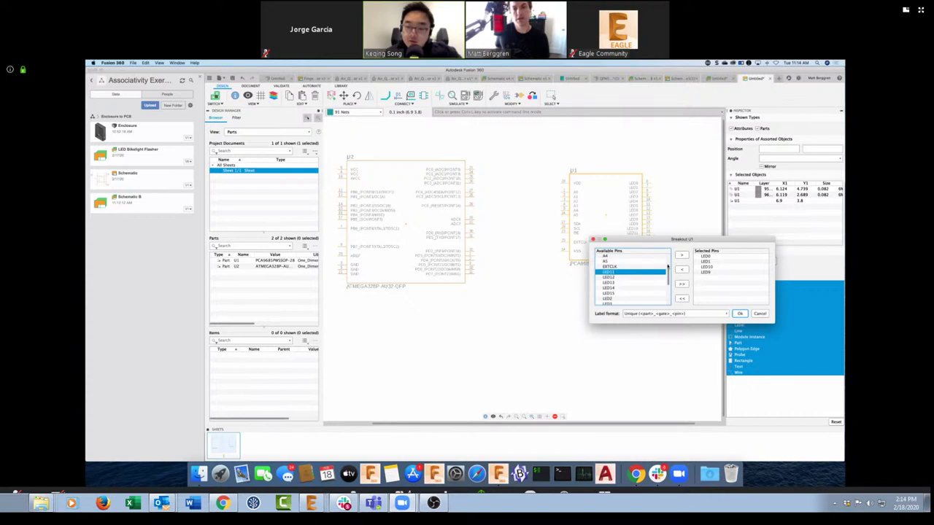
{"action": "left_click", "coordinate": [681, 255]}
{"action": "left_click", "coordinate": [640, 269]}
{"action": "left_click", "coordinate": [681, 256]}
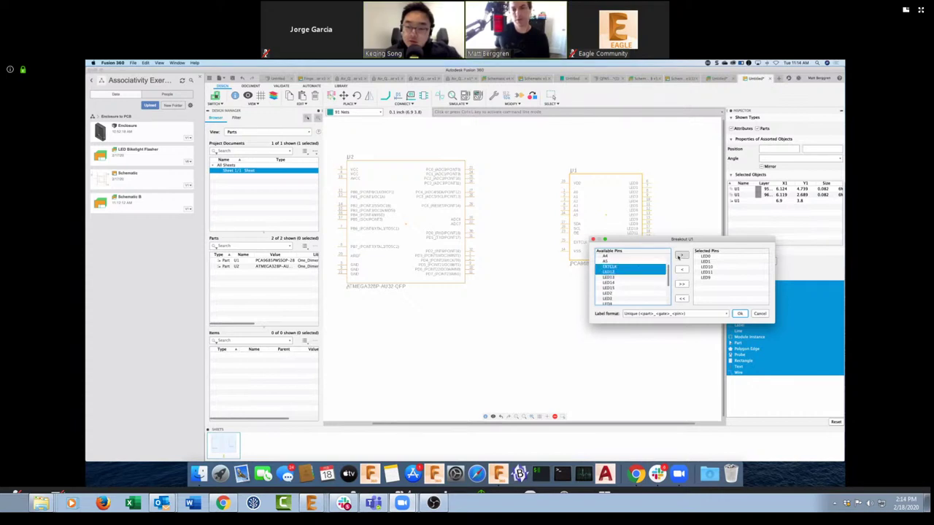
{"action": "left_click", "coordinate": [633, 267]}
{"action": "left_click", "coordinate": [681, 256]}
{"action": "left_click", "coordinate": [633, 273]}
{"action": "left_click", "coordinate": [682, 255]}
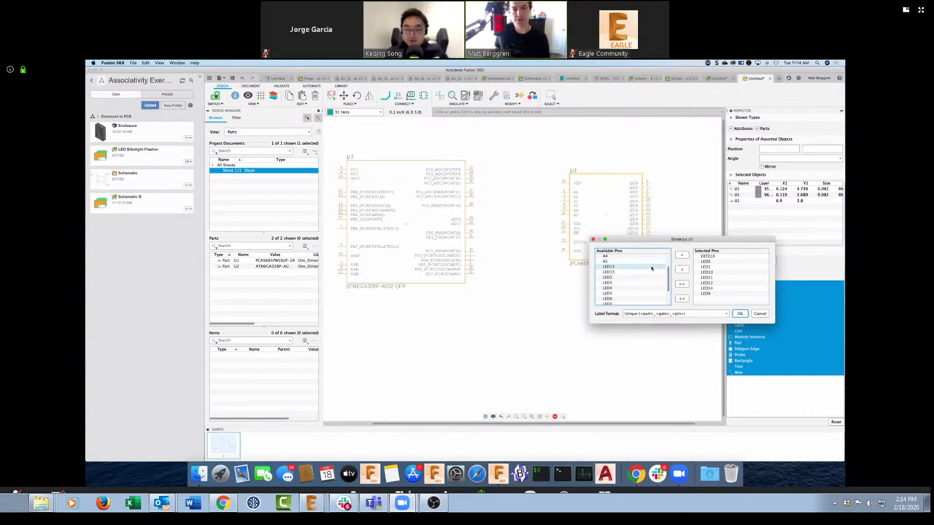
{"action": "left_click", "coordinate": [634, 267]}
{"action": "left_click", "coordinate": [681, 255]}
{"action": "left_click", "coordinate": [655, 266]}
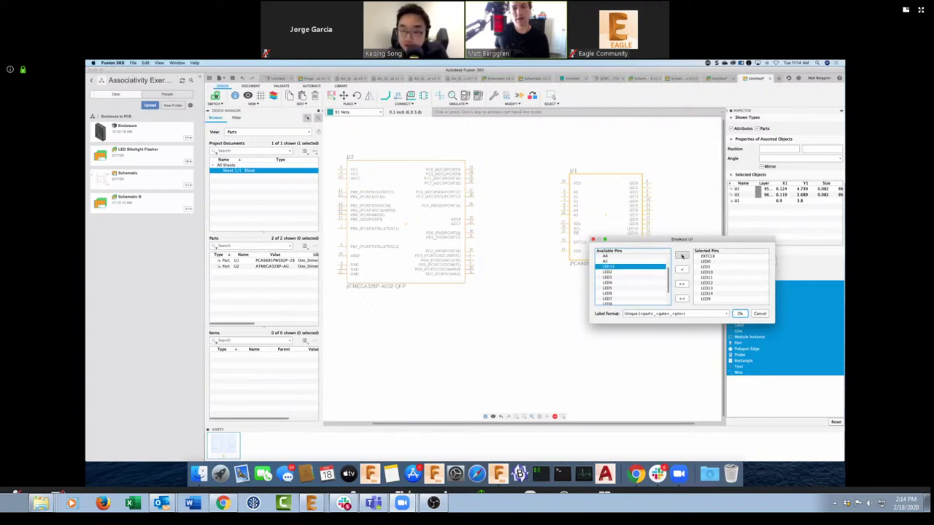
{"action": "left_click", "coordinate": [681, 255]}
Name the breakout labels by pin name and confirm the breakout
{"action": "left_click", "coordinate": [722, 313]}
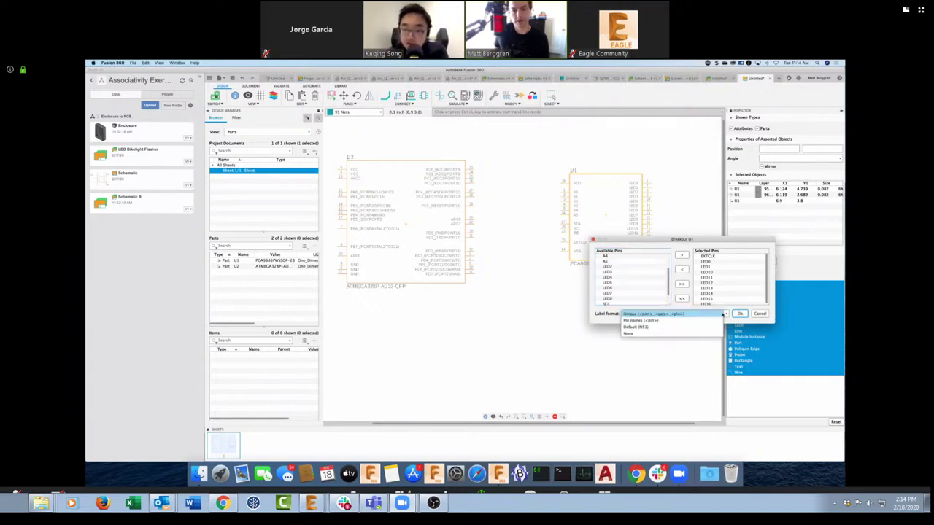
{"action": "left_click", "coordinate": [657, 321]}
{"action": "left_click", "coordinate": [740, 313]}
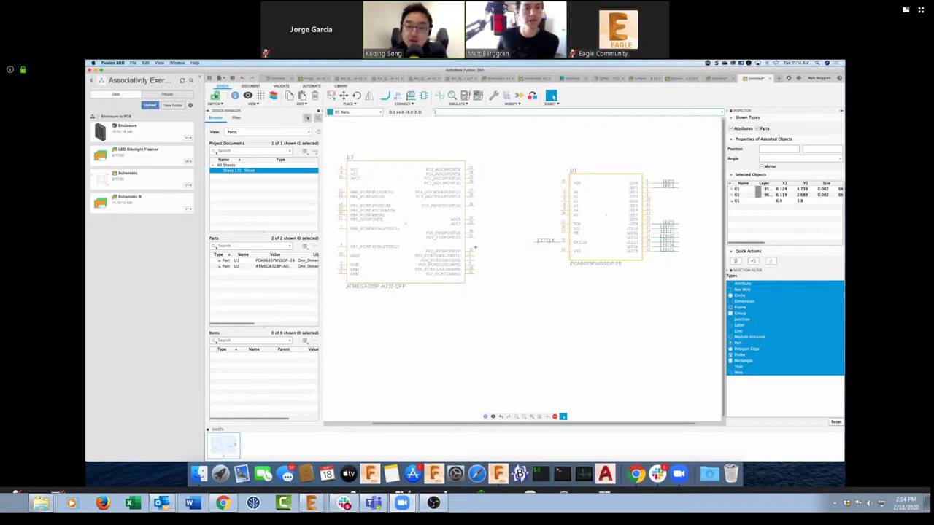
{"action": "scroll", "coordinate": [366, 292], "scroll_direction": "up", "scroll_amount": 2}
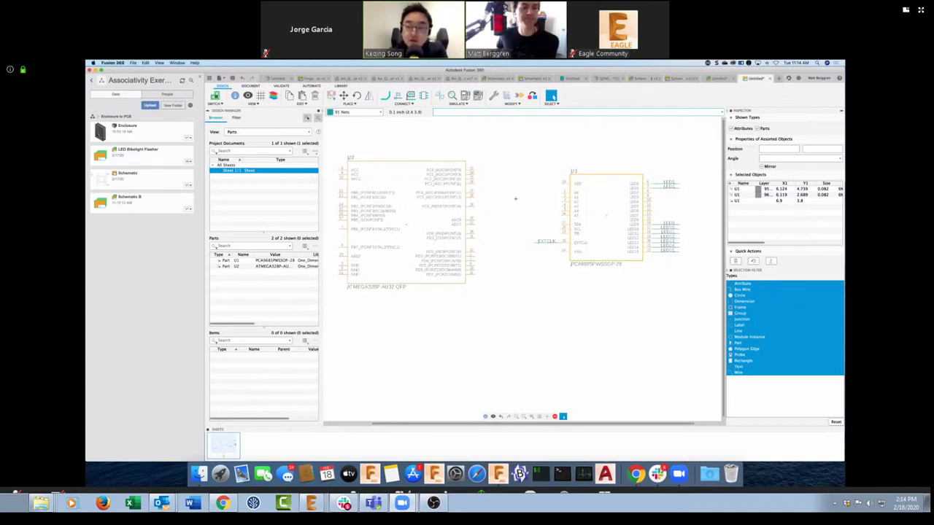
{"action": "scroll", "coordinate": [329, 385], "scroll_direction": "down", "scroll_amount": 2}
{"action": "middle_click_drag", "start_coordinate": [329, 386], "coordinate": [326, 387]}
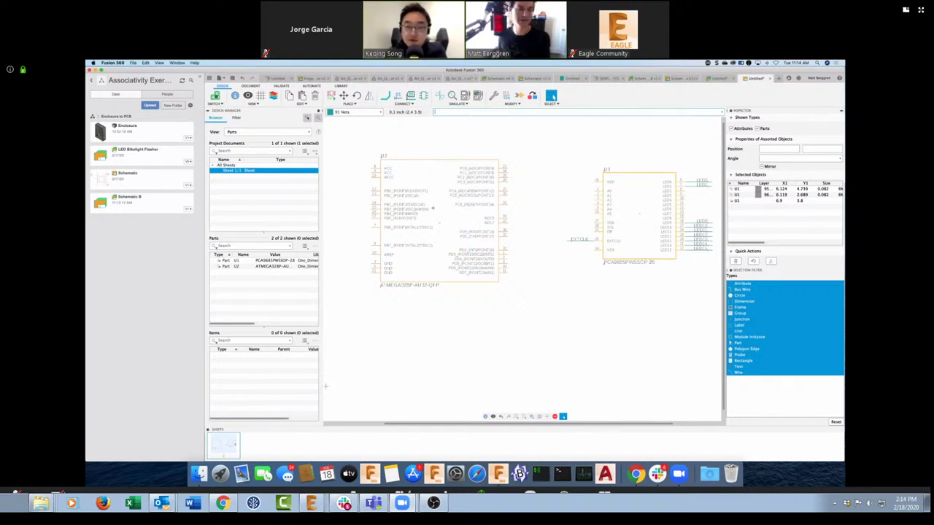
{"action": "scroll", "coordinate": [515, 232], "scroll_direction": "down", "scroll_amount": 2}
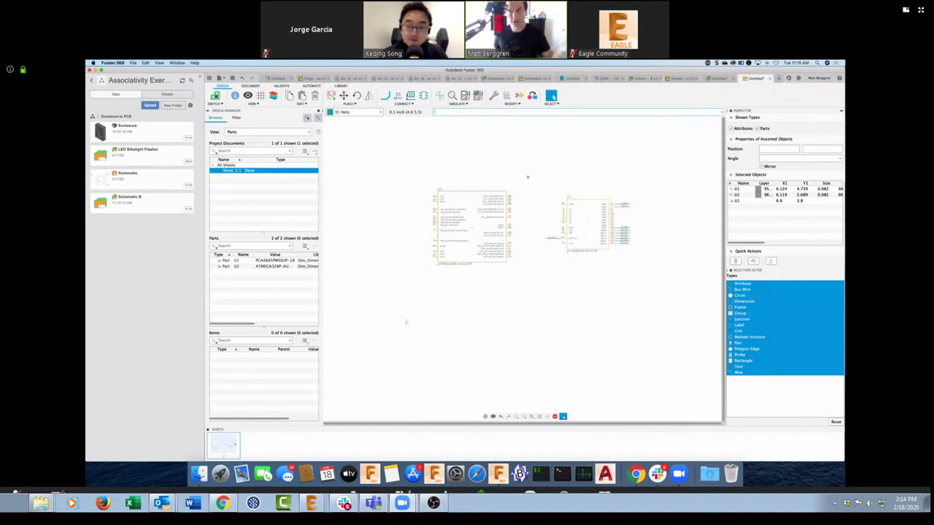
{"action": "left_click", "coordinate": [221, 77]}
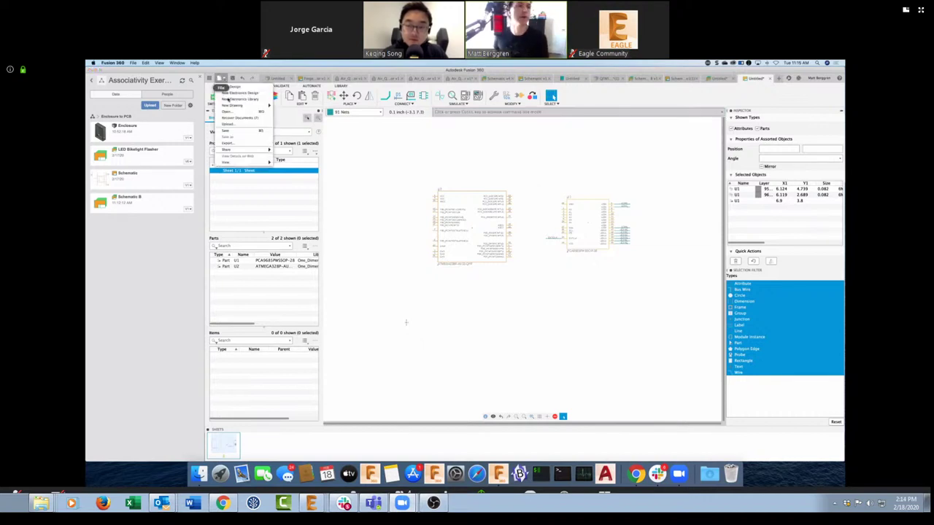
{"action": "left_click", "coordinate": [573, 166]}
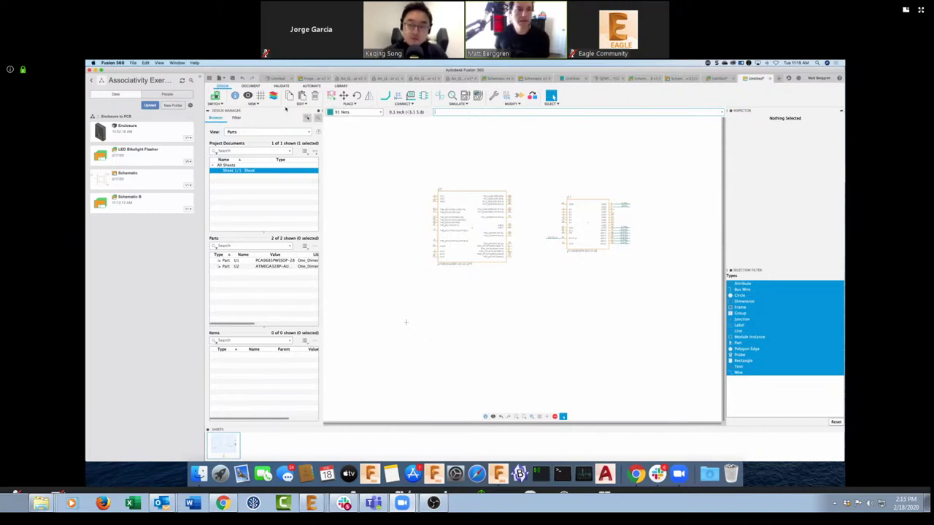
Draw net wires from U2's PC4 to U1's SDA and from U1's SCL to PC5
{"action": "left_click", "coordinate": [385, 96]}
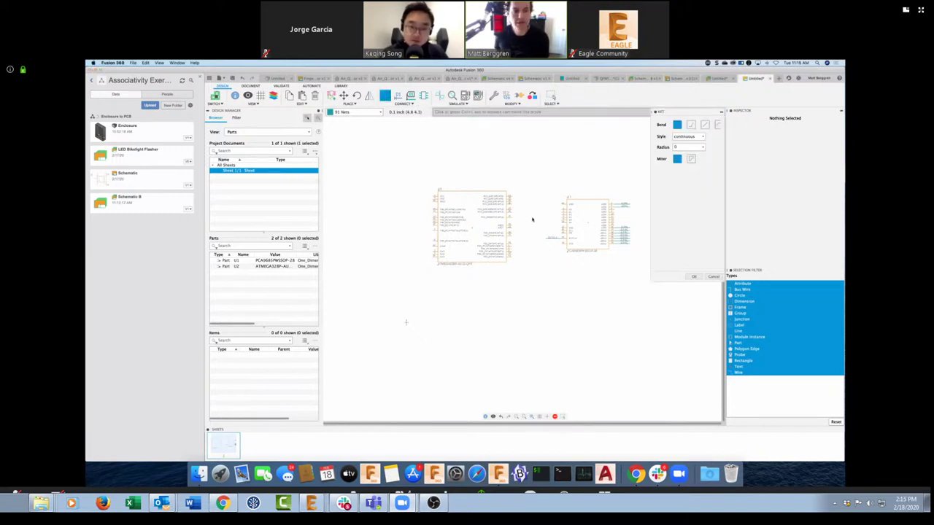
{"action": "scroll", "coordinate": [531, 217], "scroll_direction": "down", "scroll_amount": 2}
{"action": "scroll", "coordinate": [531, 217], "scroll_direction": "up", "scroll_amount": 4}
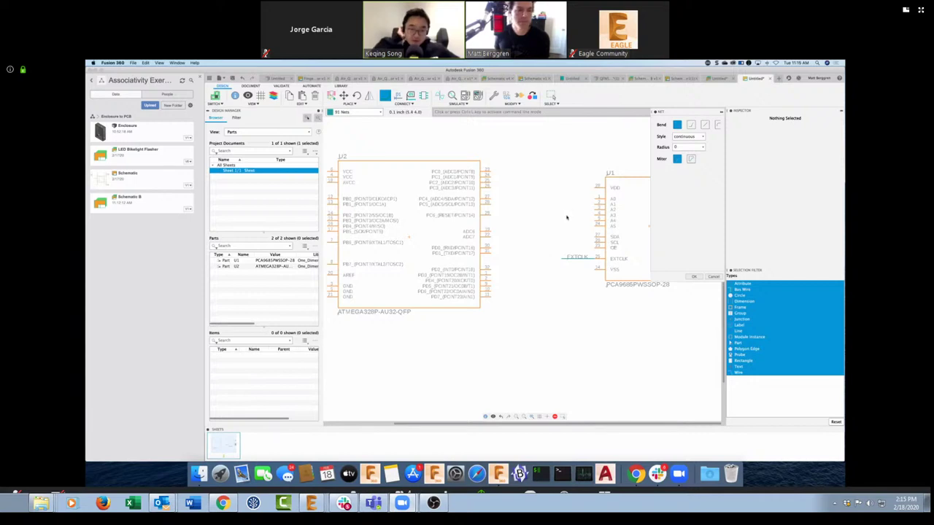
{"action": "scroll", "coordinate": [540, 217], "scroll_direction": "right", "scroll_amount": 2}
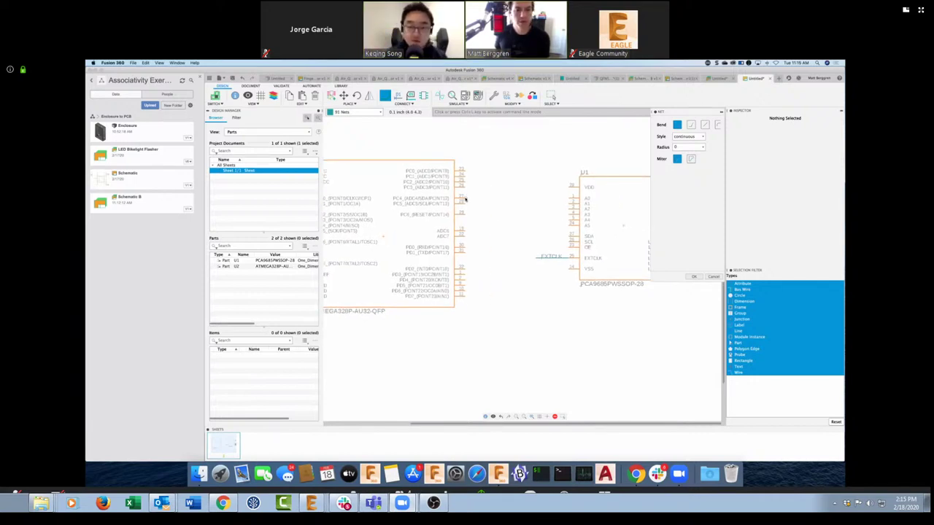
{"action": "left_click", "coordinate": [519, 236]}
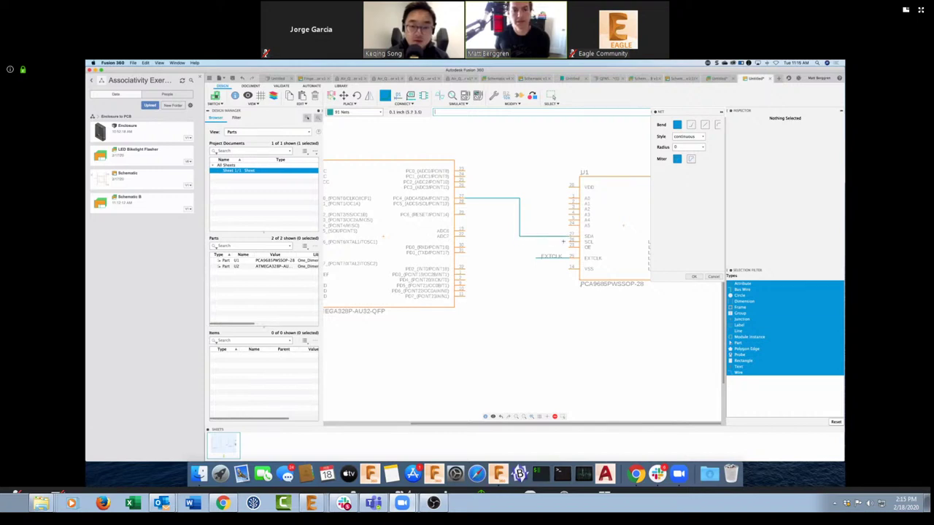
{"action": "left_click", "coordinate": [569, 241]}
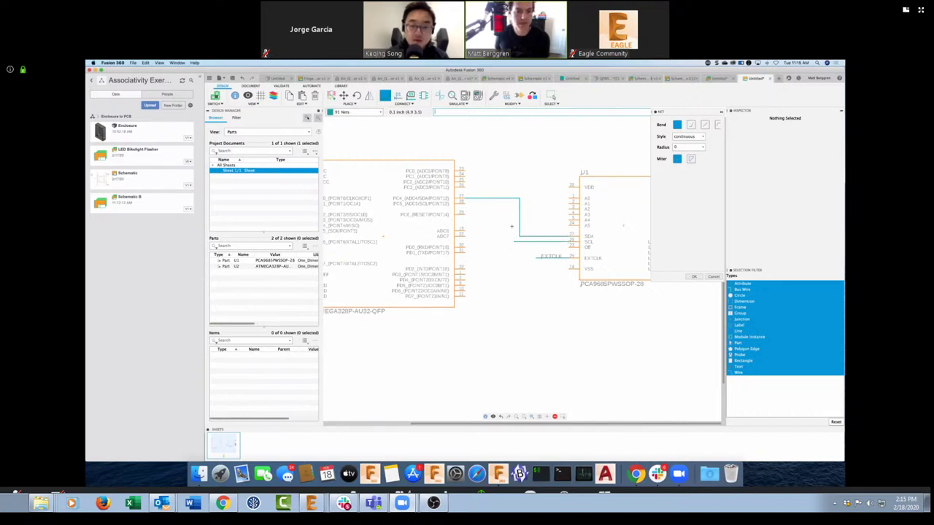
{"action": "left_click", "coordinate": [514, 203]}
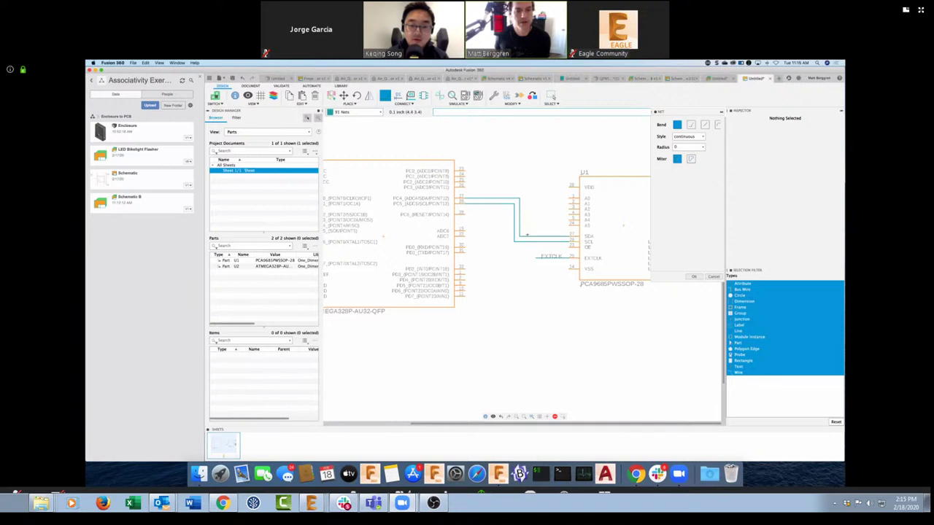
{"action": "scroll", "coordinate": [536, 241], "scroll_direction": "down", "scroll_amount": 4}
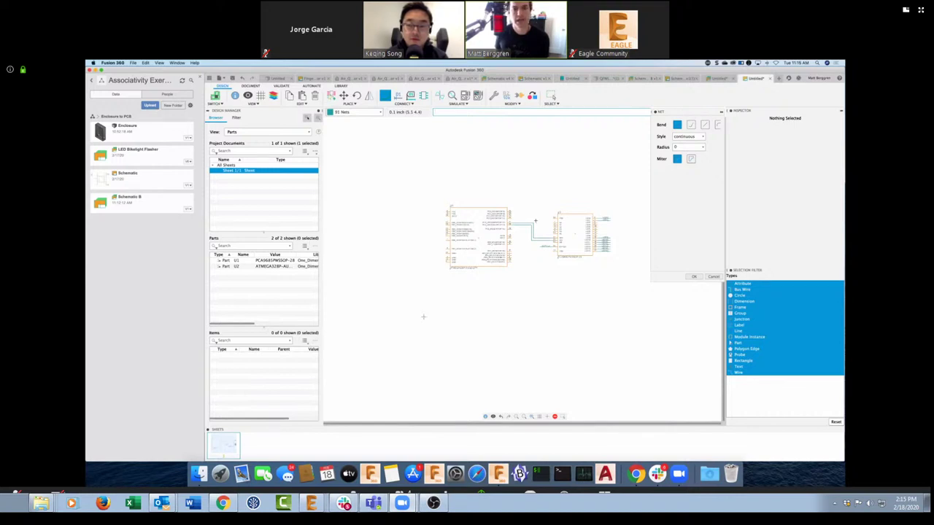
{"action": "key", "text": "Escape"}
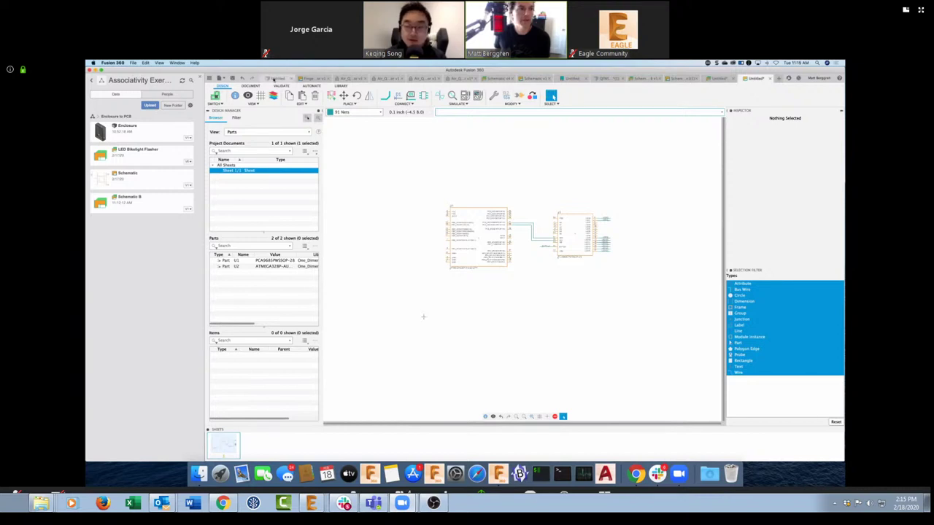
Check the empty 3D design, return to the schematic, and browse the Document and Library tools back to Design
{"action": "left_click", "coordinate": [276, 78]}
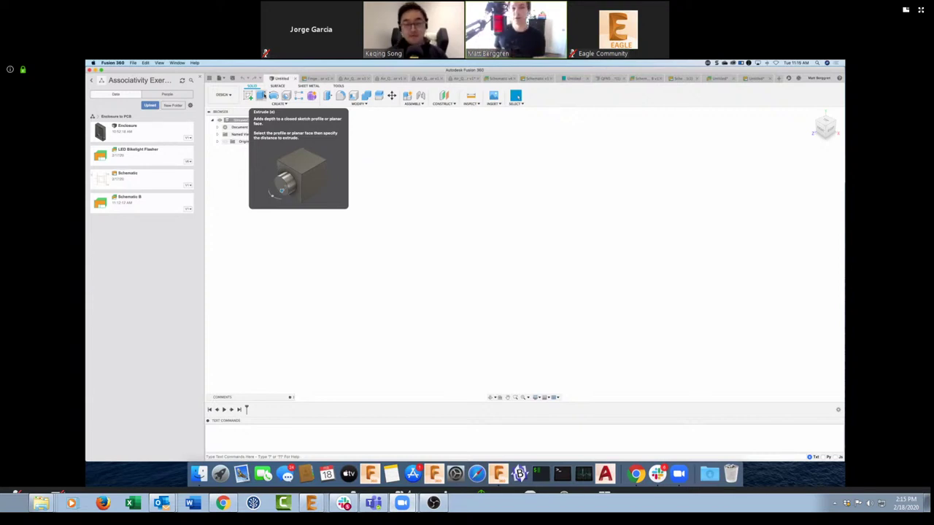
{"action": "left_click", "coordinate": [750, 78]}
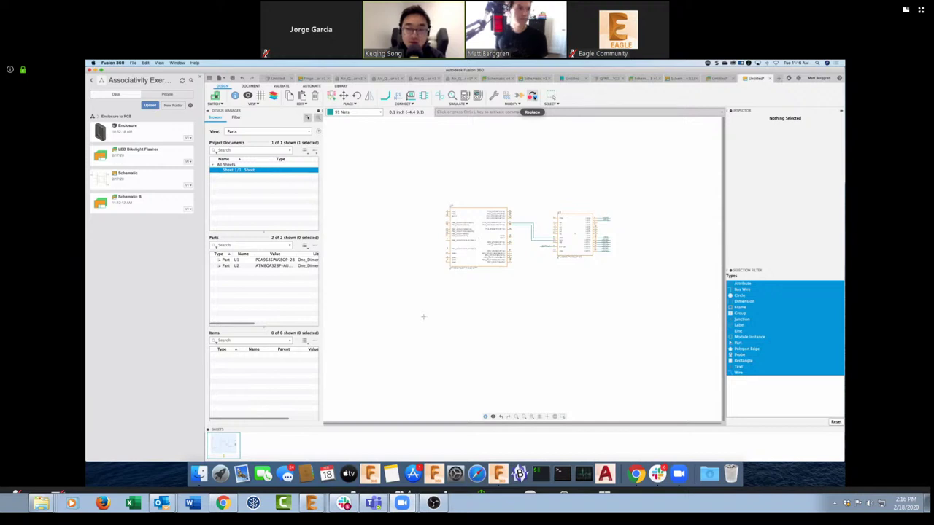
{"action": "left_click", "coordinate": [251, 86]}
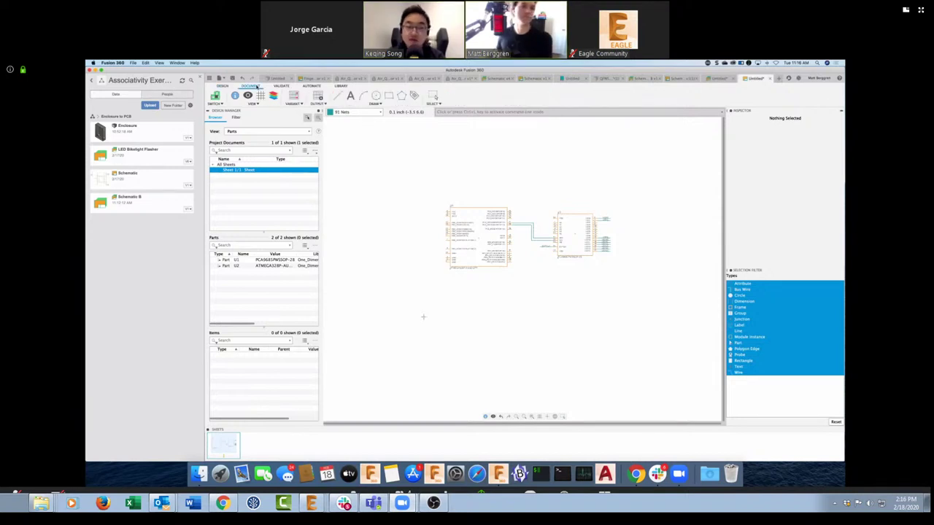
{"action": "left_click", "coordinate": [281, 86]}
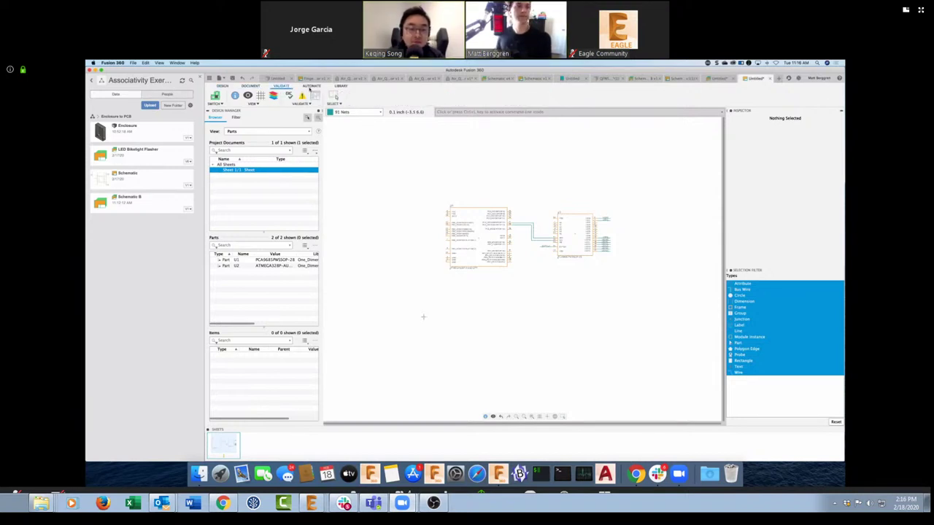
{"action": "left_click", "coordinate": [312, 86]}
{"action": "left_click", "coordinate": [340, 86]}
{"action": "left_click", "coordinate": [311, 86]}
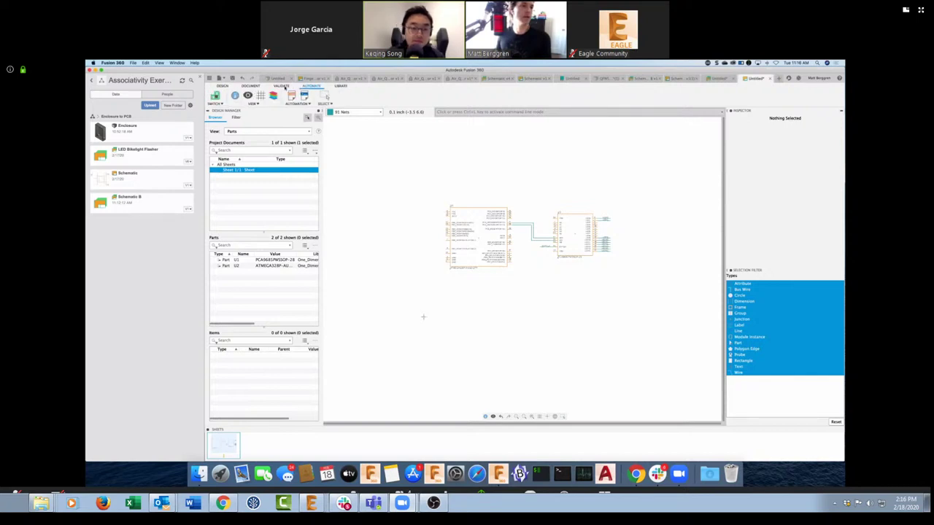
{"action": "left_click", "coordinate": [281, 87]}
{"action": "left_click", "coordinate": [251, 86]}
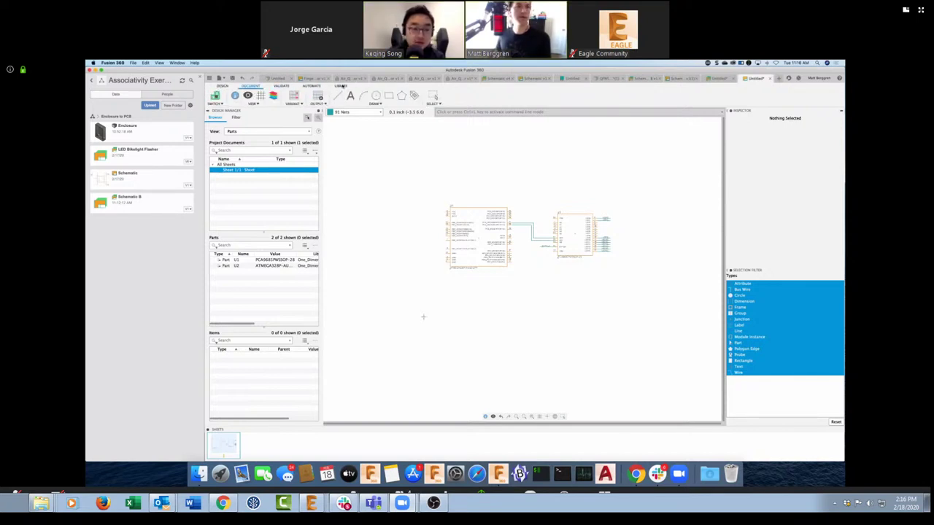
{"action": "left_click", "coordinate": [222, 86]}
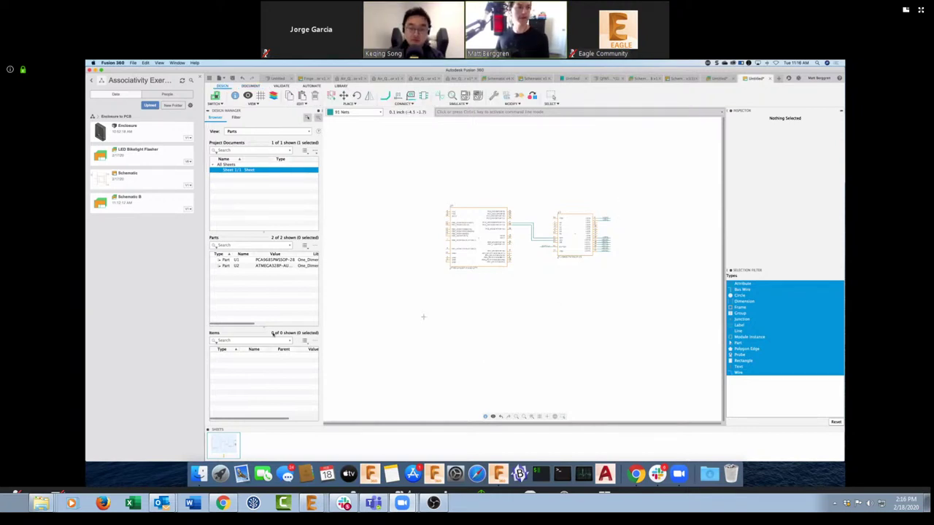
Select the LED9–LED15 net labels and toggle them to cross-reference labels and back
{"action": "scroll", "coordinate": [609, 233], "scroll_direction": "up", "scroll_amount": 2}
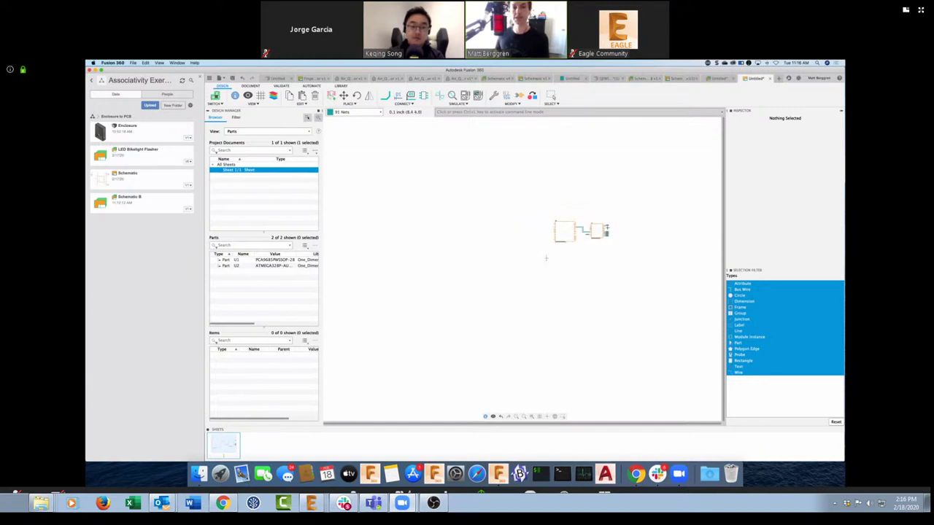
{"action": "scroll", "coordinate": [609, 233], "scroll_direction": "up", "scroll_amount": 3}
{"action": "scroll", "coordinate": [609, 234], "scroll_direction": "down", "scroll_amount": 1}
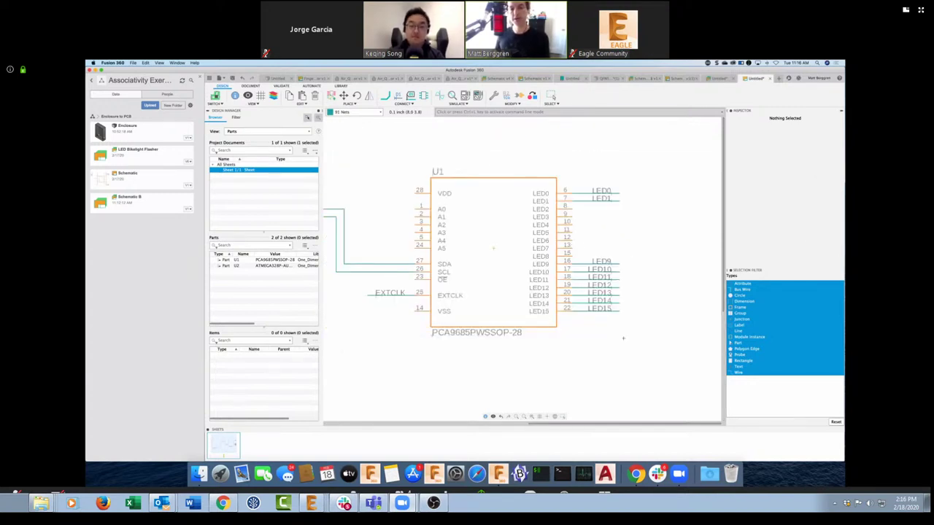
{"action": "left_click_drag", "start_coordinate": [576, 245], "coordinate": [615, 322]}
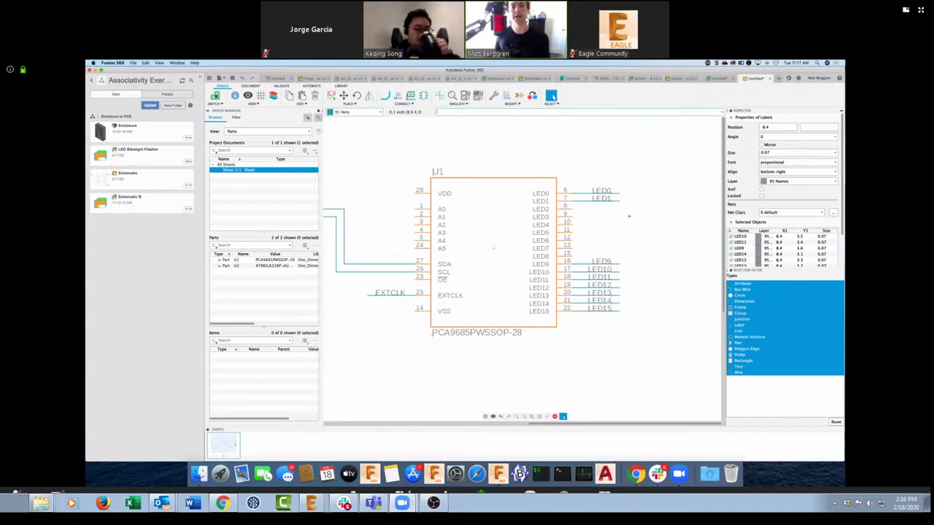
{"action": "left_click", "coordinate": [762, 189]}
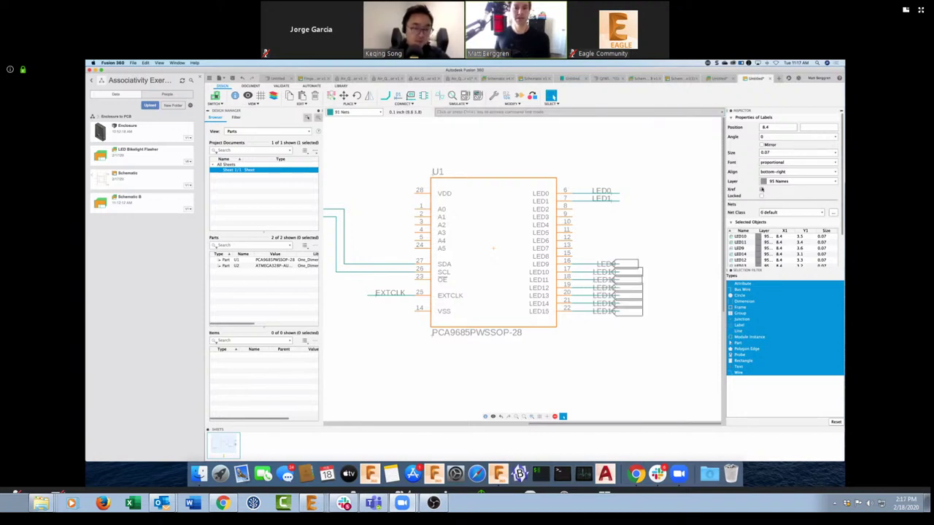
{"action": "left_click", "coordinate": [762, 189]}
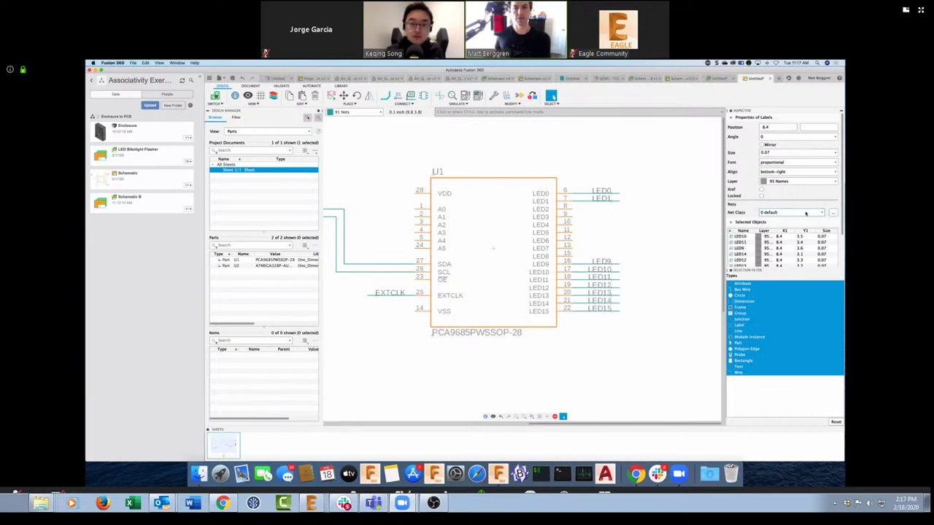
Open and cancel Net Classes, then switch to the other design's schematic sheet
{"action": "left_click", "coordinate": [833, 212]}
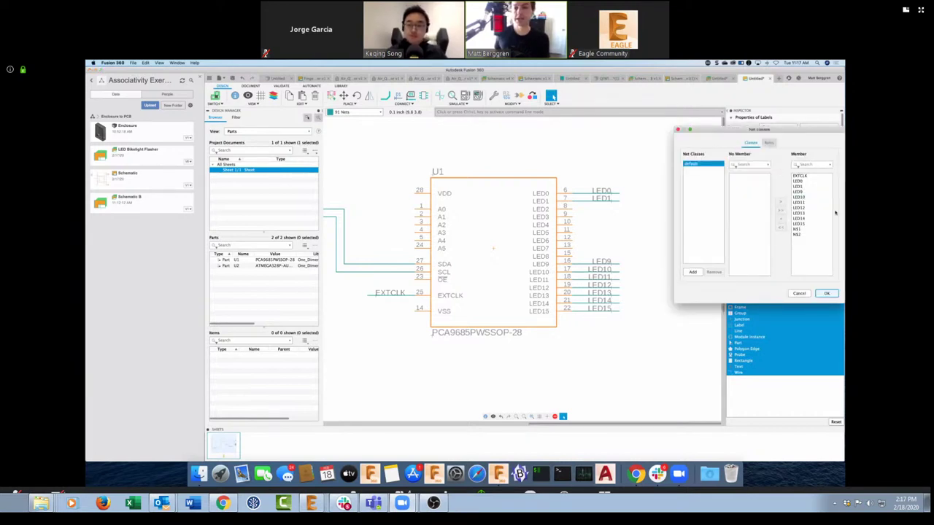
{"action": "left_click", "coordinate": [801, 294]}
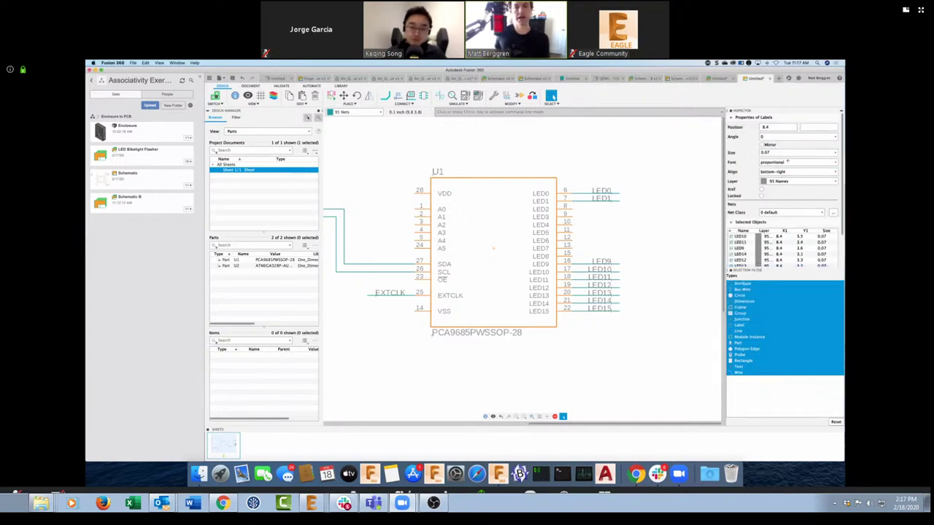
{"action": "scroll", "coordinate": [545, 262], "scroll_direction": "left", "scroll_amount": 5}
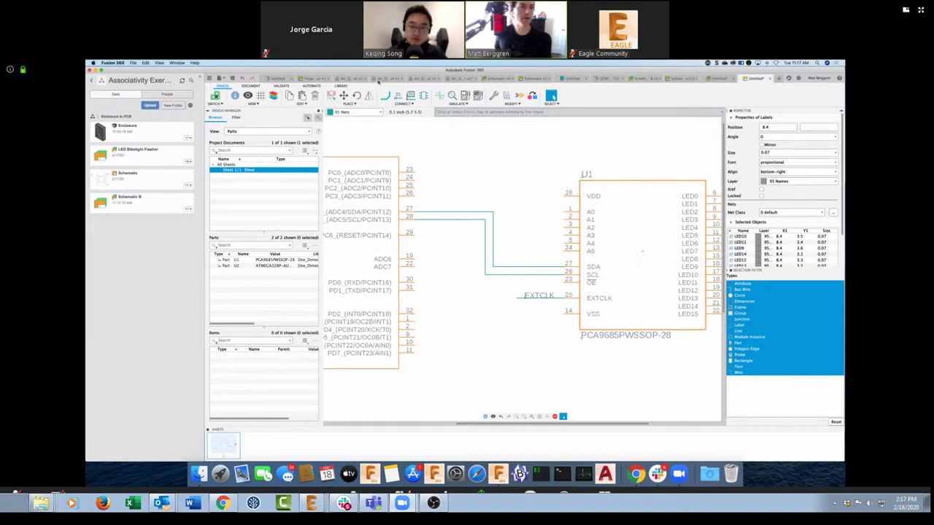
{"action": "left_click", "coordinate": [388, 78]}
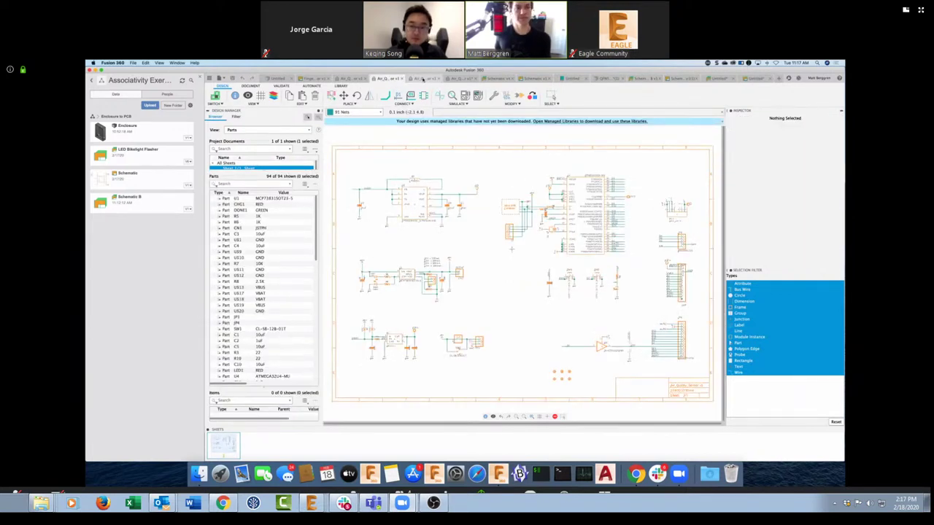
Open the round board layout, limit selection to devices, and window-select the parts around the centre
{"action": "left_click", "coordinate": [423, 78]}
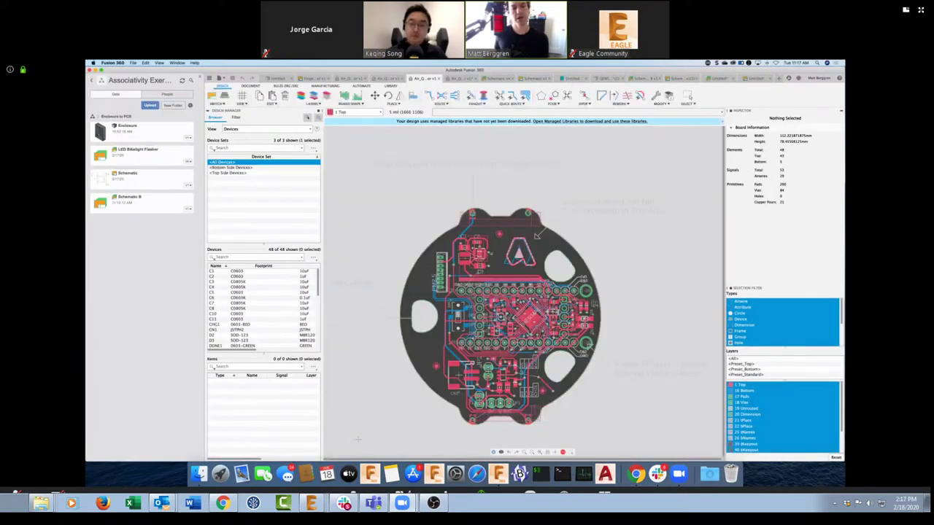
{"action": "scroll", "coordinate": [504, 350], "scroll_direction": "up", "scroll_amount": 8}
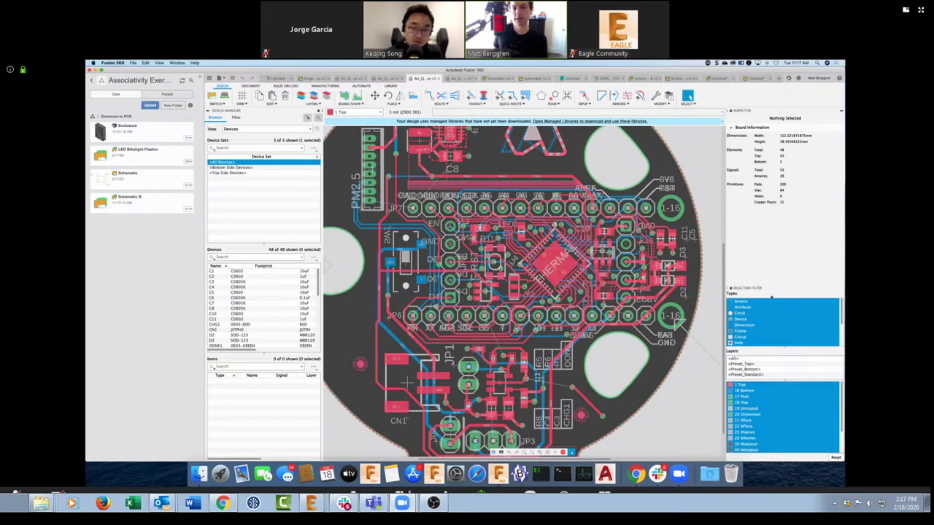
{"action": "left_click", "coordinate": [740, 319]}
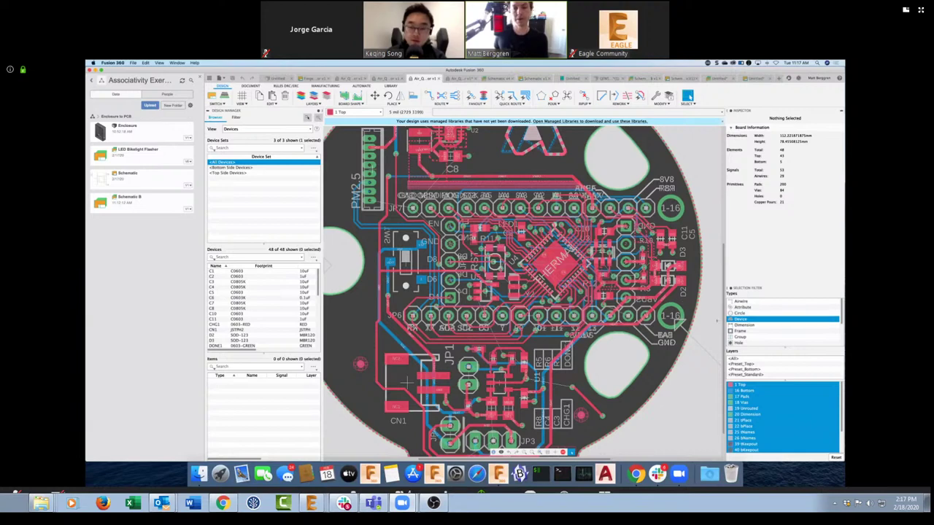
{"action": "left_click_drag", "start_coordinate": [712, 319], "coordinate": [410, 200]}
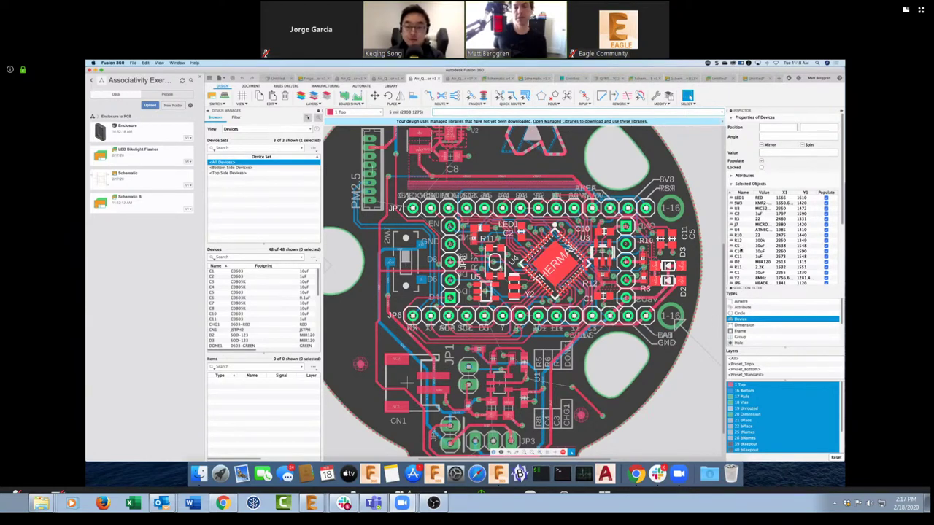
Sort the Inspector's selected objects by name and pick capacitors C1, C5 and C10
{"action": "left_click", "coordinate": [742, 248]}
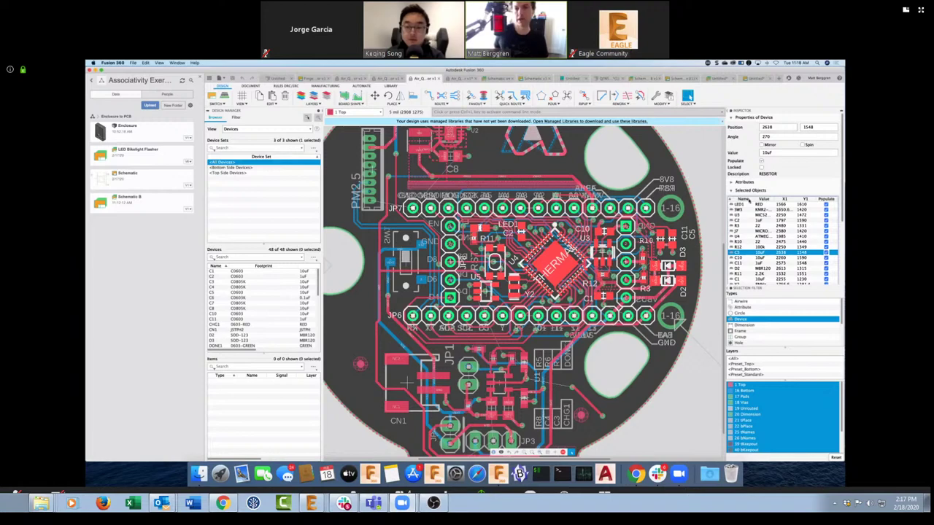
{"action": "left_click", "coordinate": [742, 198]}
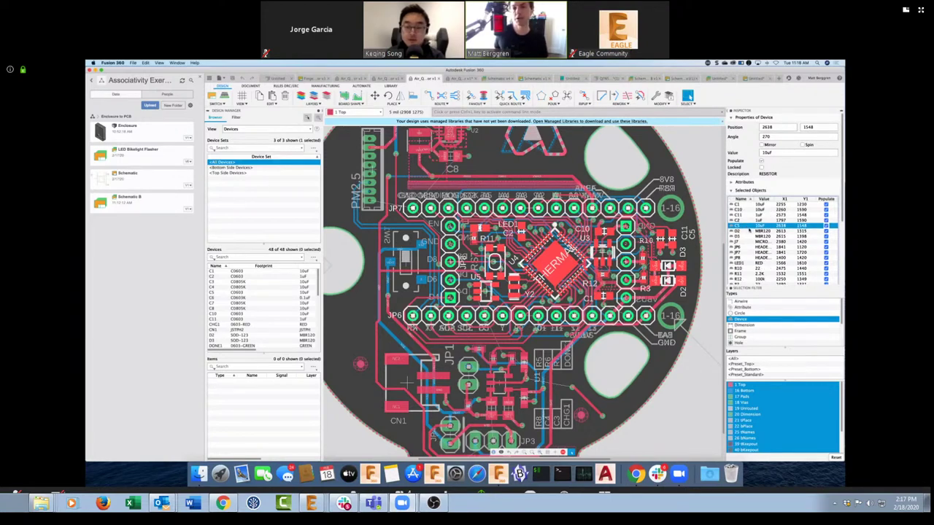
{"action": "scroll", "coordinate": [733, 142], "scroll_direction": "down", "scroll_amount": 2}
{"action": "left_click", "coordinate": [742, 170], "text": "shift"}
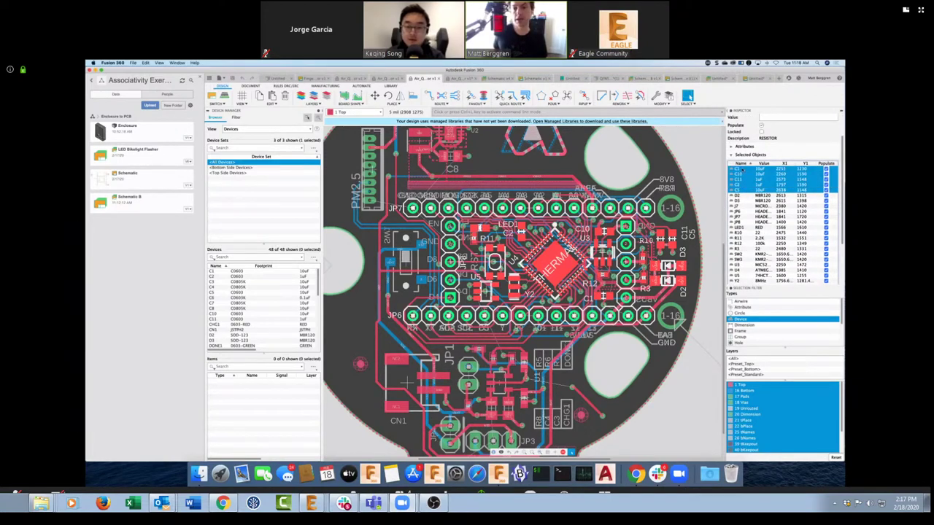
{"action": "left_click", "coordinate": [744, 191]}
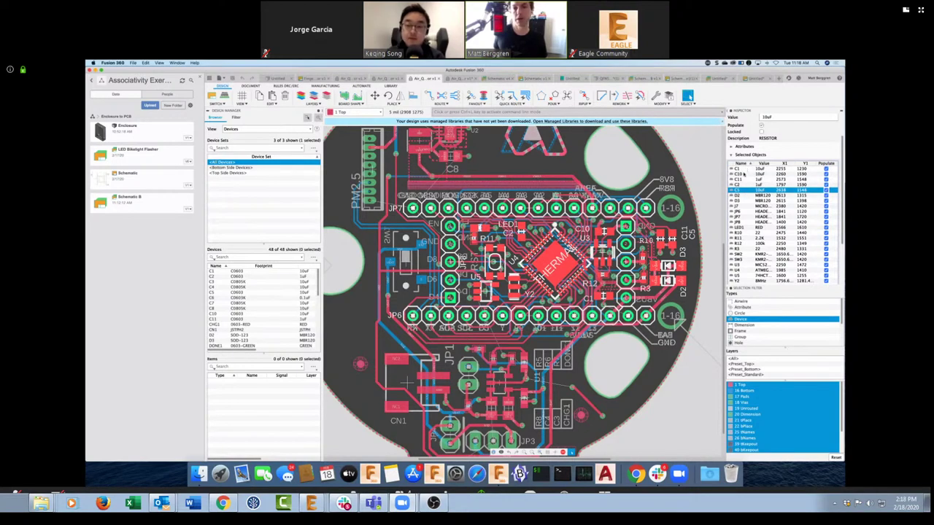
{"action": "left_click", "coordinate": [744, 174], "text": "super"}
{"action": "left_click", "coordinate": [743, 169], "text": "super"}
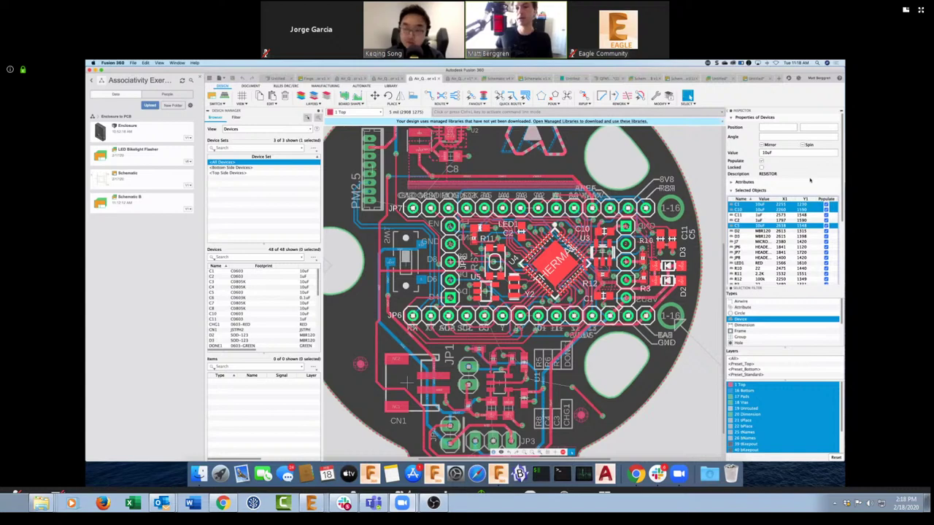
Review the capacitors' shared attributes, then make all object types selectable in the Selection Filter
{"action": "left_click", "coordinate": [731, 182]}
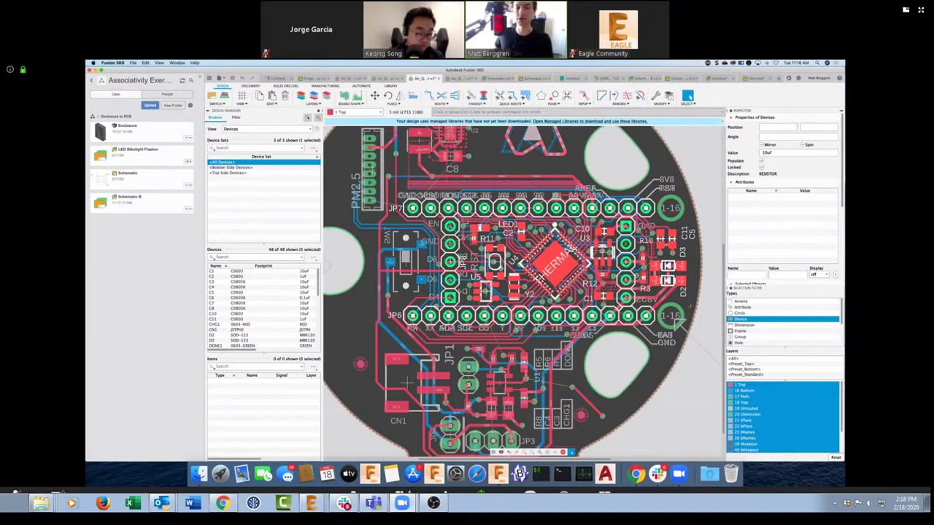
{"action": "left_click", "coordinate": [745, 283]}
{"action": "scroll", "coordinate": [758, 281], "scroll_direction": "down", "scroll_amount": 2}
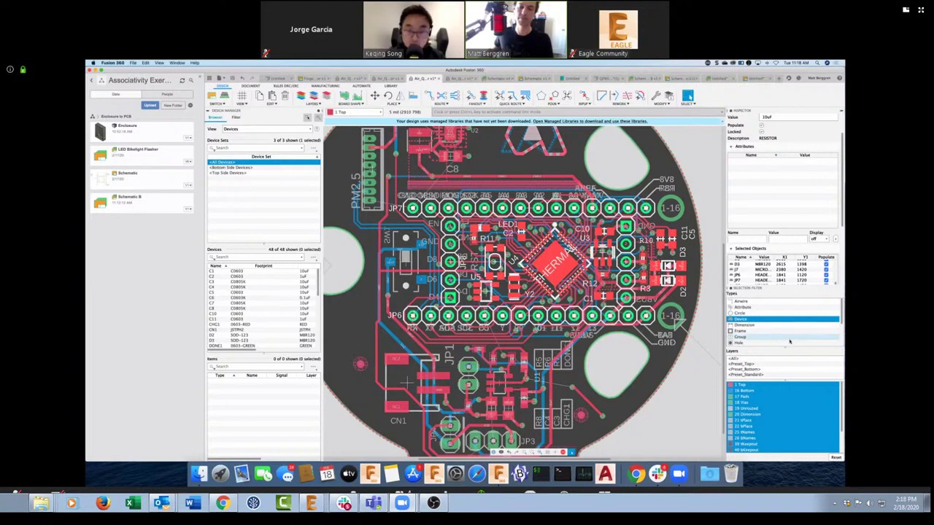
{"action": "left_click_drag", "start_coordinate": [741, 300], "coordinate": [750, 342]}
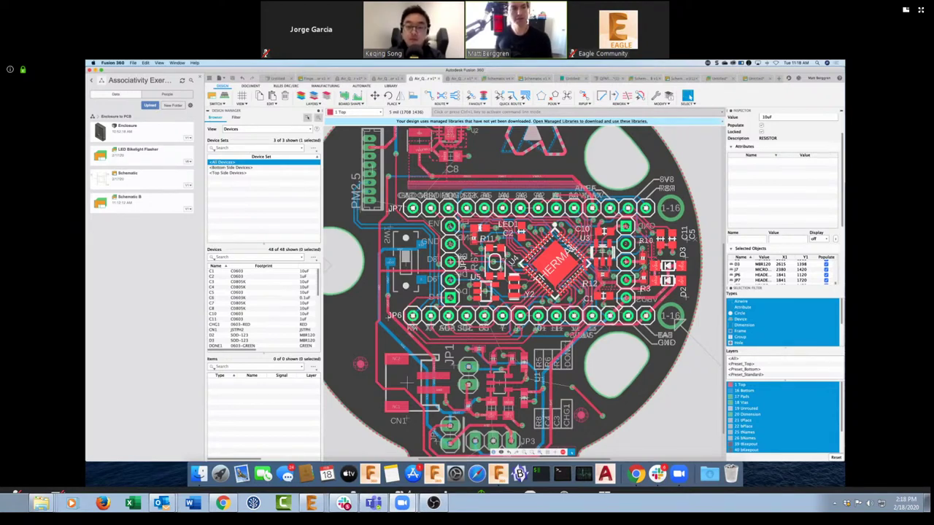
Step through capacitors C4–C10 in the Devices list, then exit full screen to reveal the 3D board window
{"action": "left_click", "coordinate": [223, 286]}
{"action": "left_click", "coordinate": [221, 292]}
{"action": "left_click", "coordinate": [221, 297]}
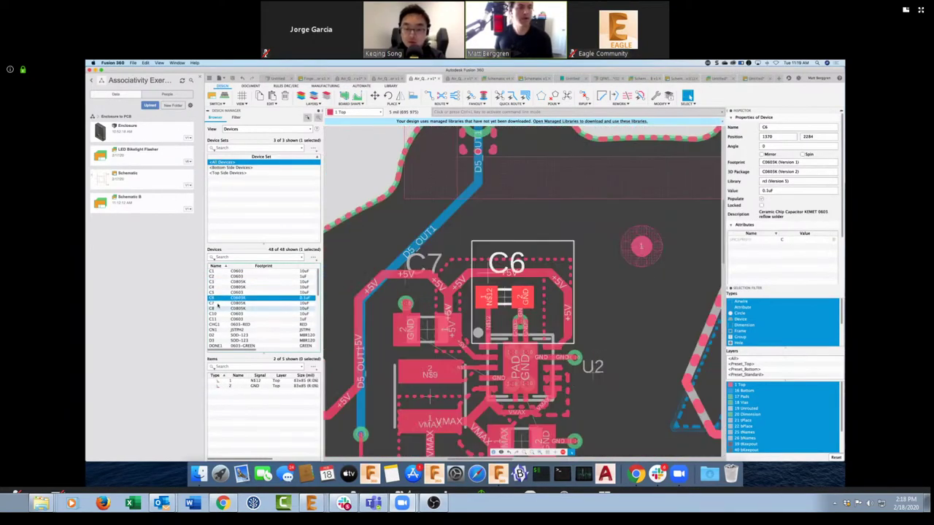
{"action": "left_click", "coordinate": [220, 303]}
{"action": "left_click", "coordinate": [220, 308]}
{"action": "left_click", "coordinate": [221, 314]}
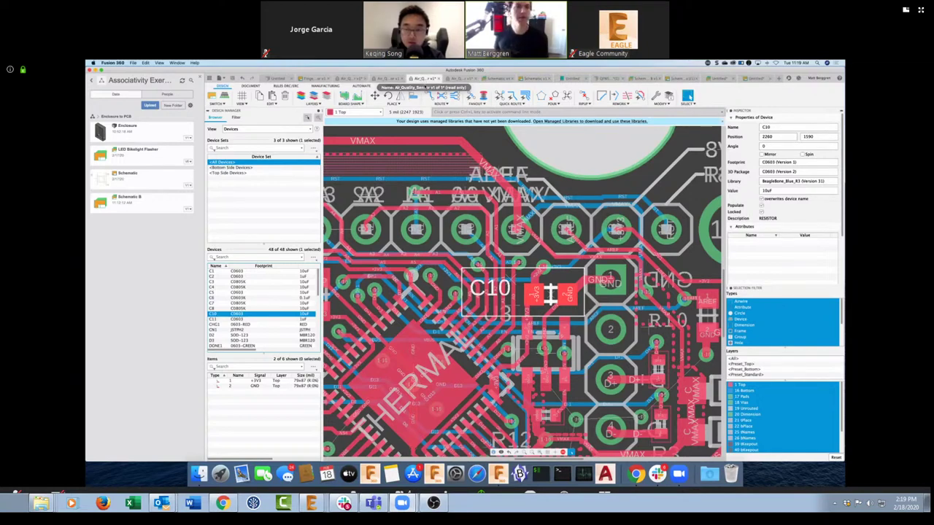
{"action": "key", "text": "super+shift+3"}
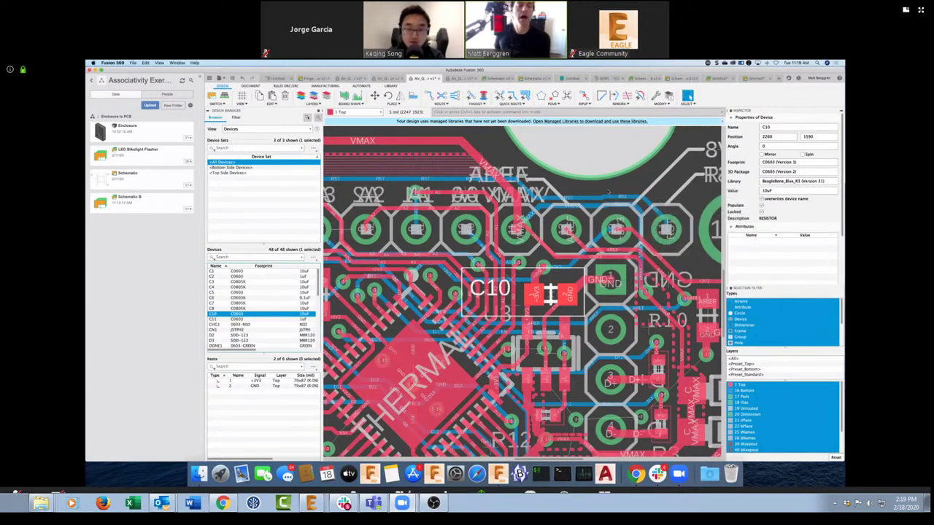
{"action": "key", "text": "ctrl+super+f"}
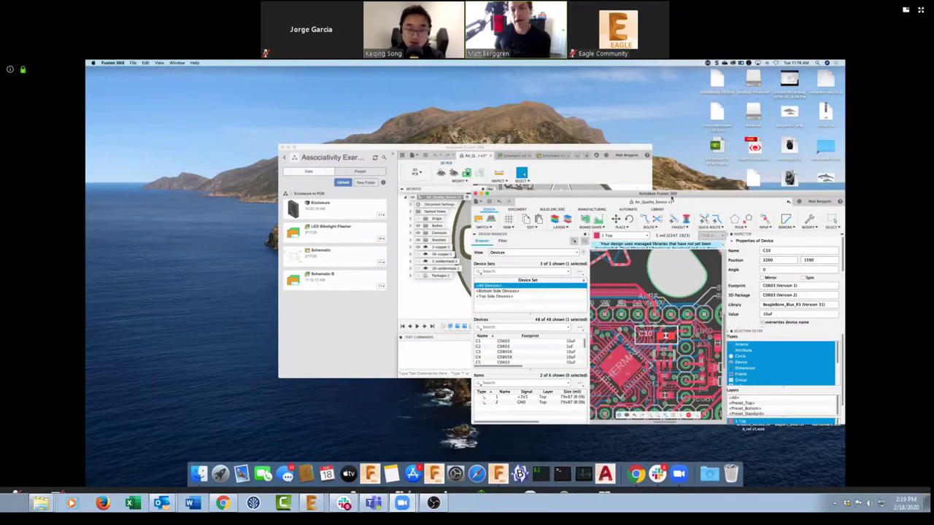
Tile the 3D board window on the left and the board editor on the right
{"action": "left_click", "coordinate": [553, 150]}
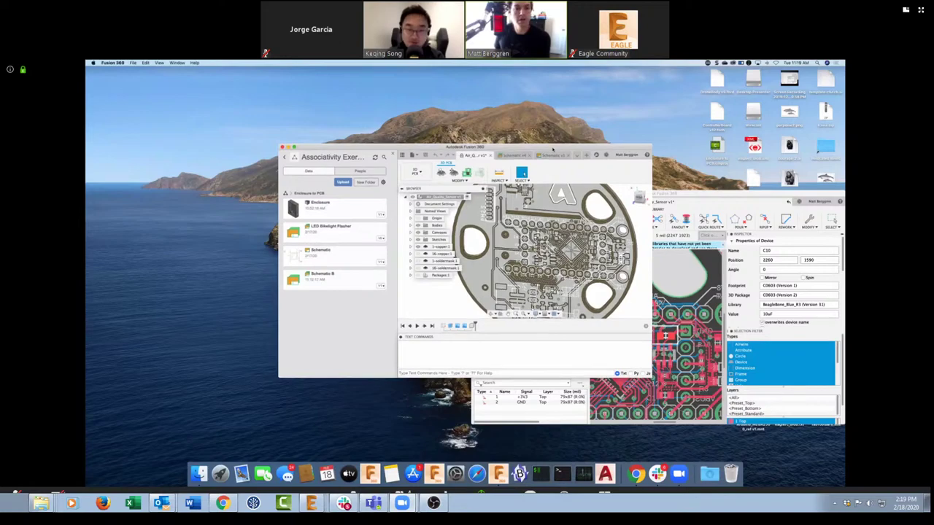
{"action": "double_click", "coordinate": [553, 150]}
{"action": "left_click_drag", "start_coordinate": [368, 93], "coordinate": [446, 102]}
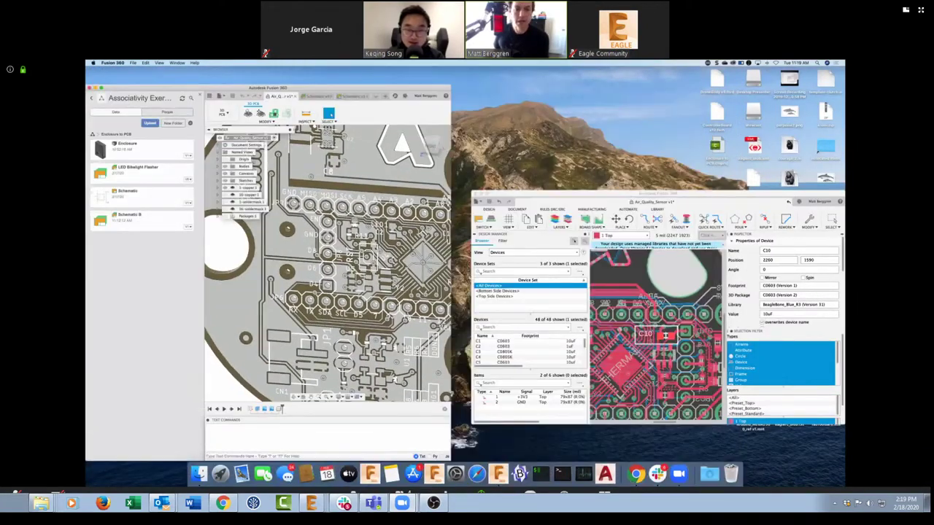
{"action": "left_click_drag", "start_coordinate": [408, 196], "coordinate": [467, 86]}
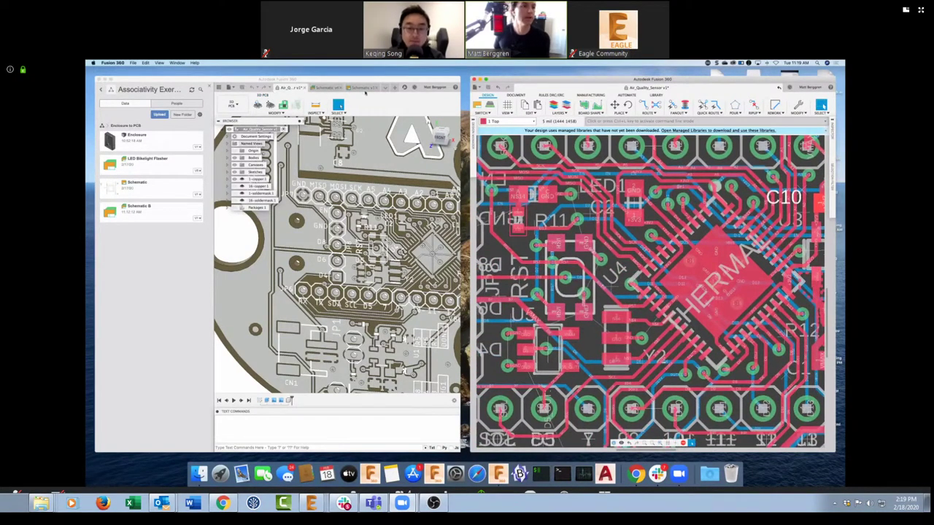
Collapse the Design Manager, Data panel and Inspector to widen the schematic
{"action": "left_click", "coordinate": [384, 87]}
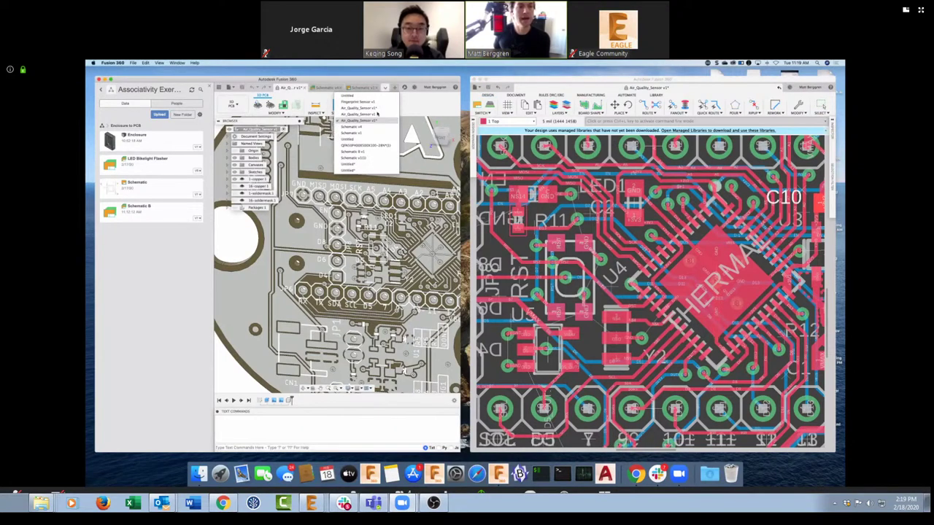
{"action": "left_click", "coordinate": [377, 113]}
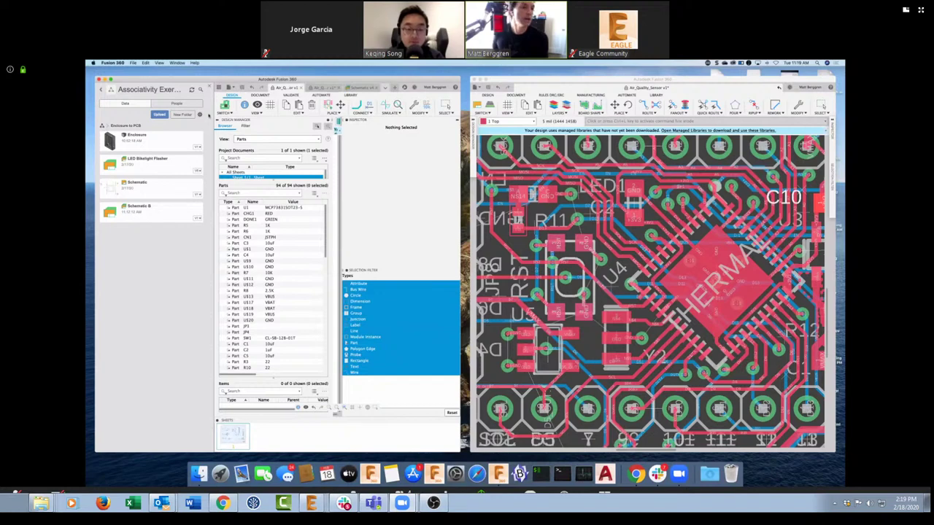
{"action": "left_click", "coordinate": [216, 121]}
{"action": "left_click", "coordinate": [208, 85]}
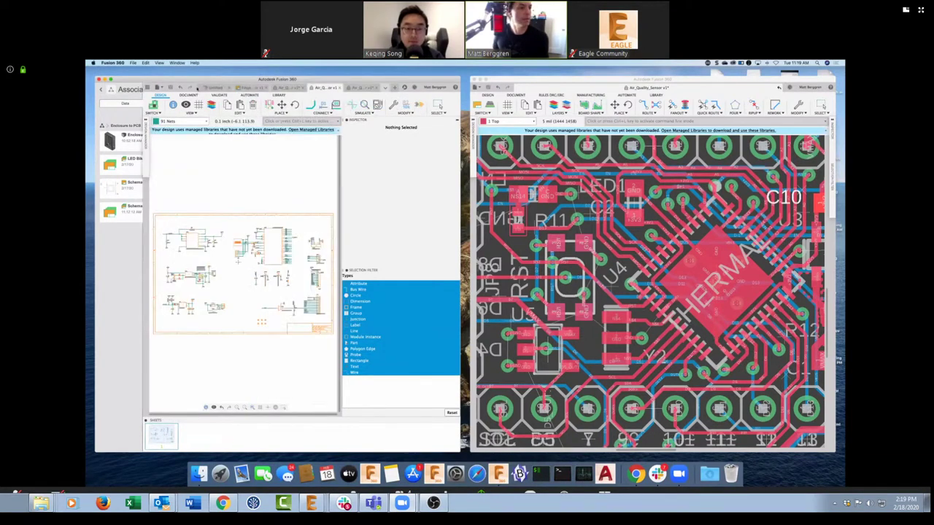
{"action": "left_click", "coordinate": [458, 123]}
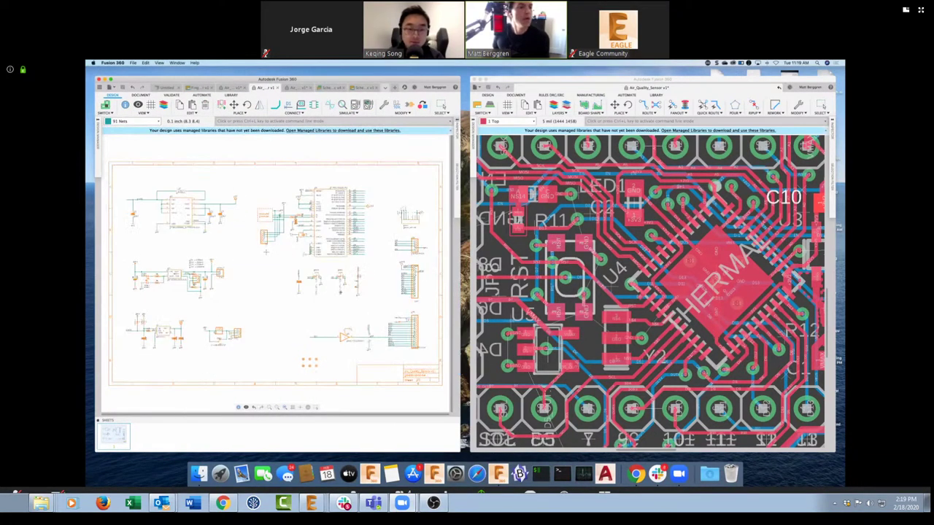
Zoom and pan the schematic to check connector JP6 and the title block, then nudge the board view
{"action": "scroll", "coordinate": [664, 282], "scroll_direction": "down", "scroll_amount": 5}
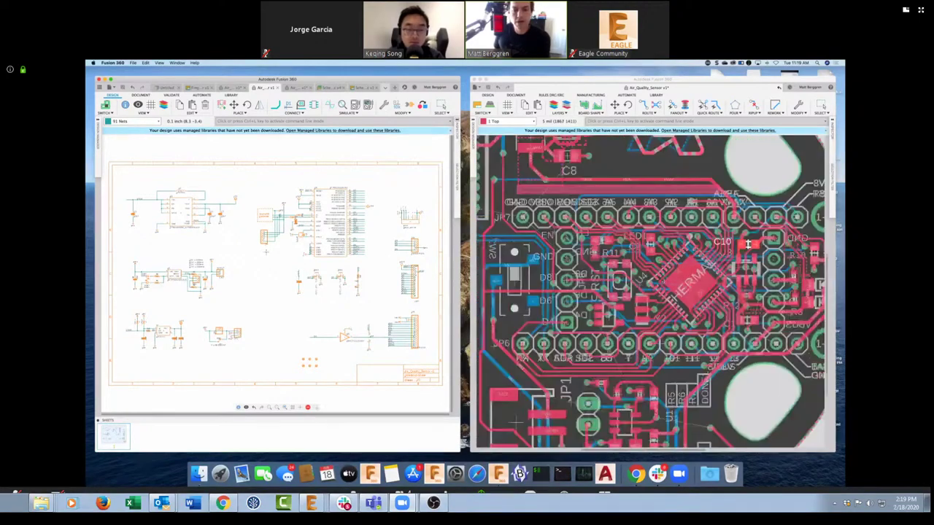
{"action": "scroll", "coordinate": [353, 336], "scroll_direction": "up", "scroll_amount": 4}
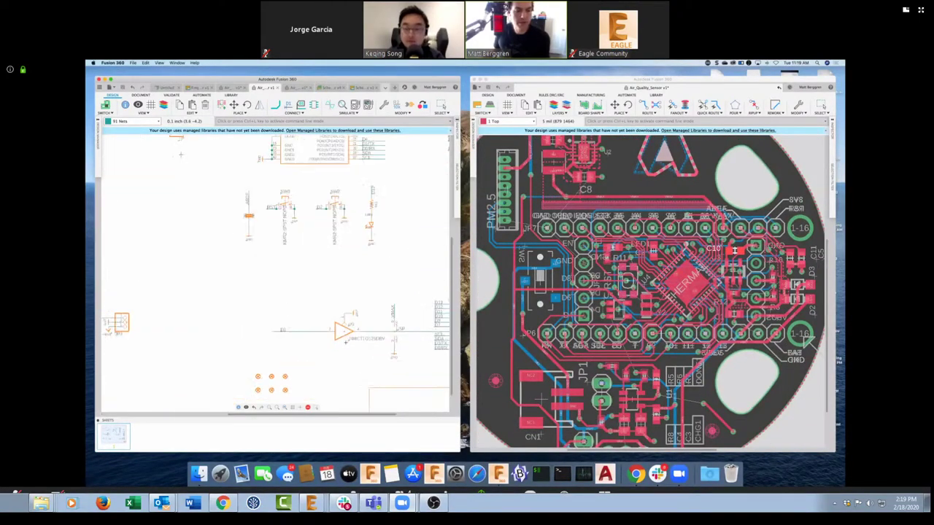
{"action": "middle_click_drag", "start_coordinate": [438, 306], "coordinate": [295, 247]}
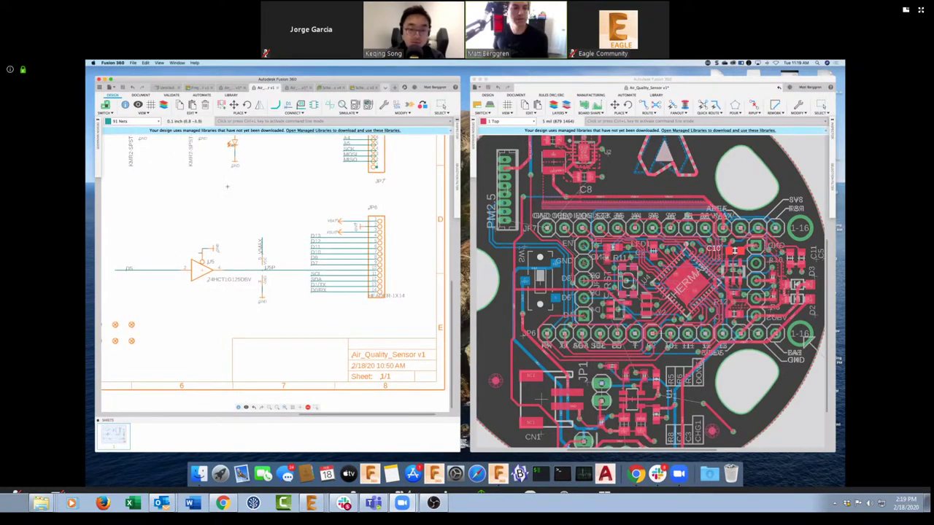
{"action": "middle_click_drag", "start_coordinate": [386, 274], "coordinate": [463, 275]}
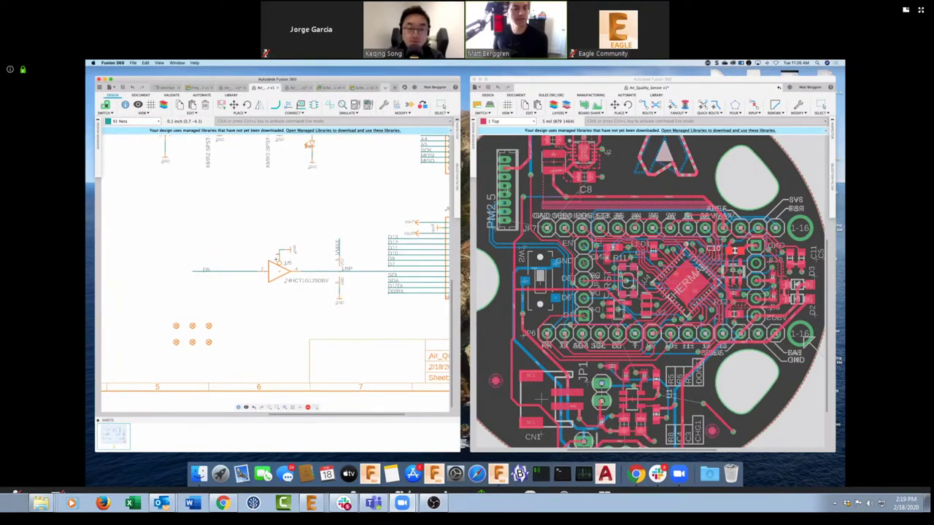
{"action": "scroll", "coordinate": [376, 234], "scroll_direction": "right", "scroll_amount": 5}
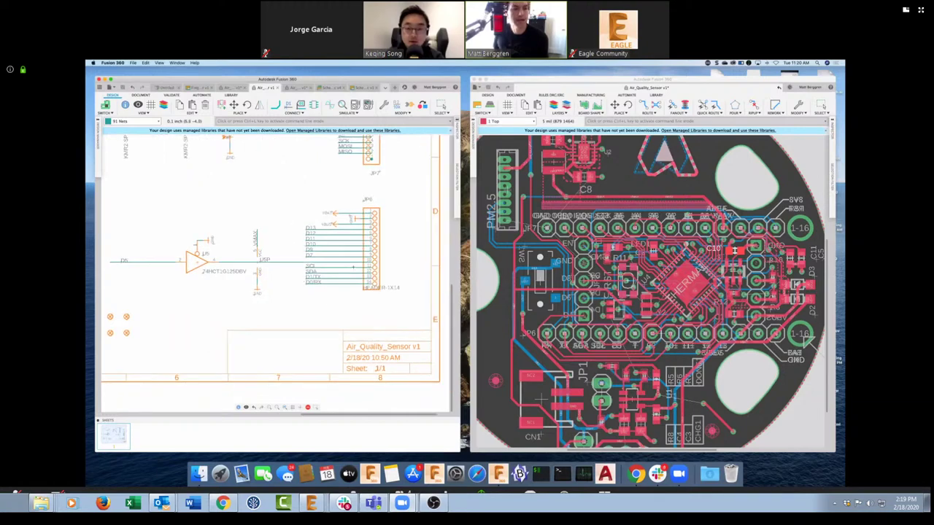
{"action": "scroll", "coordinate": [246, 191], "scroll_direction": "up", "scroll_amount": 10}
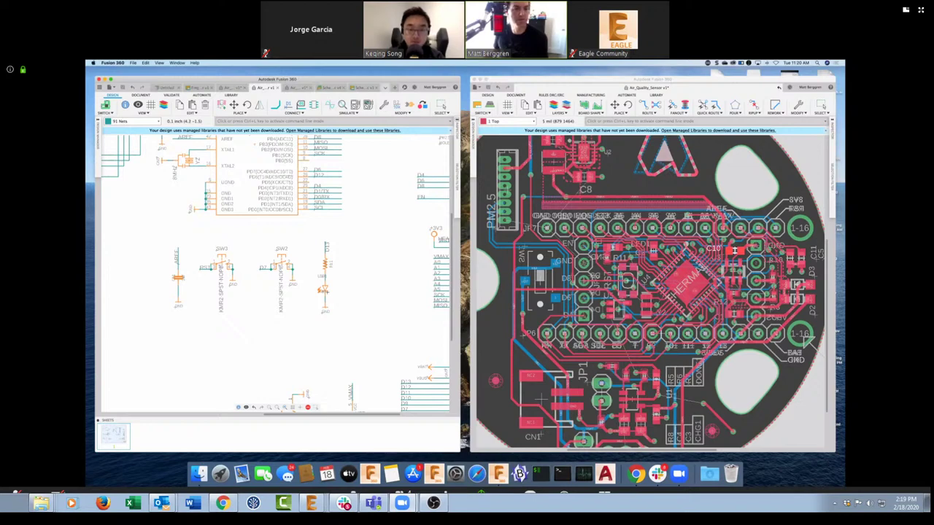
{"action": "scroll", "coordinate": [299, 232], "scroll_direction": "down", "scroll_amount": 8}
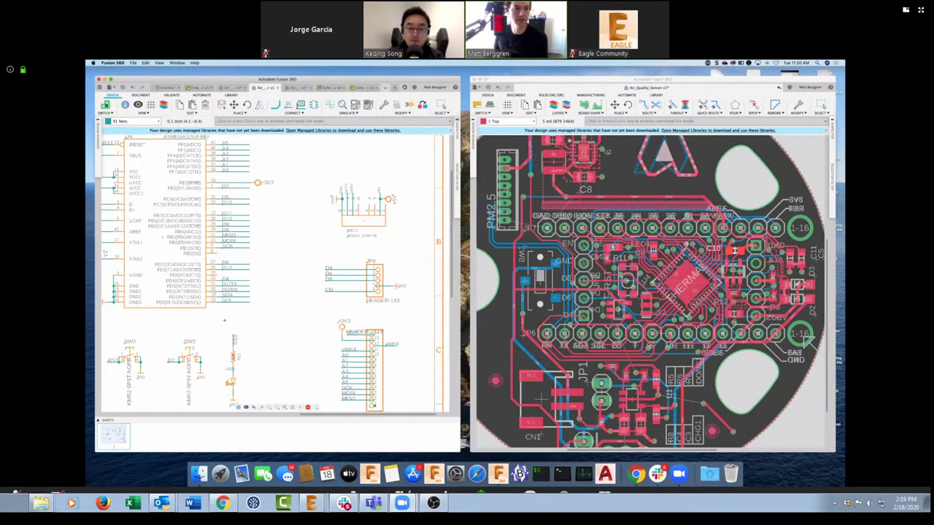
{"action": "scroll", "coordinate": [133, 316], "scroll_direction": "up", "scroll_amount": 3}
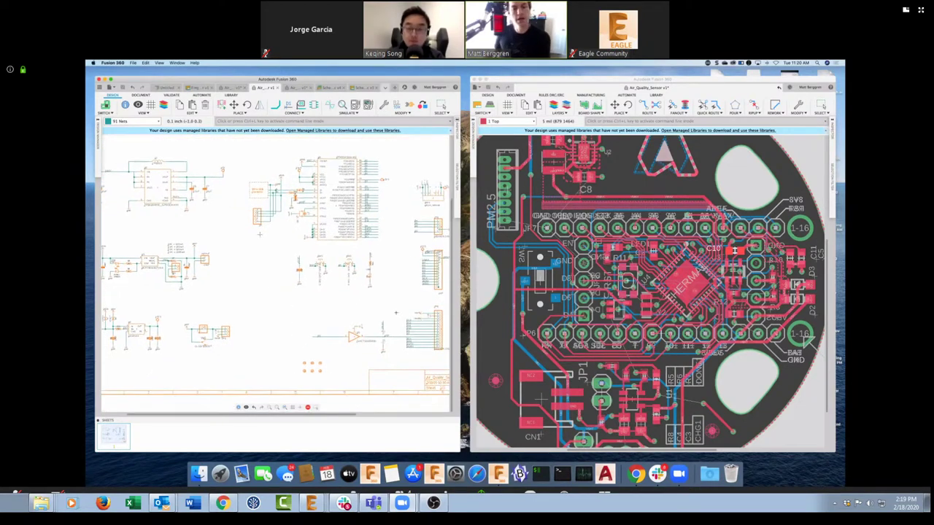
{"action": "middle_click_drag", "start_coordinate": [541, 397], "coordinate": [576, 394]}
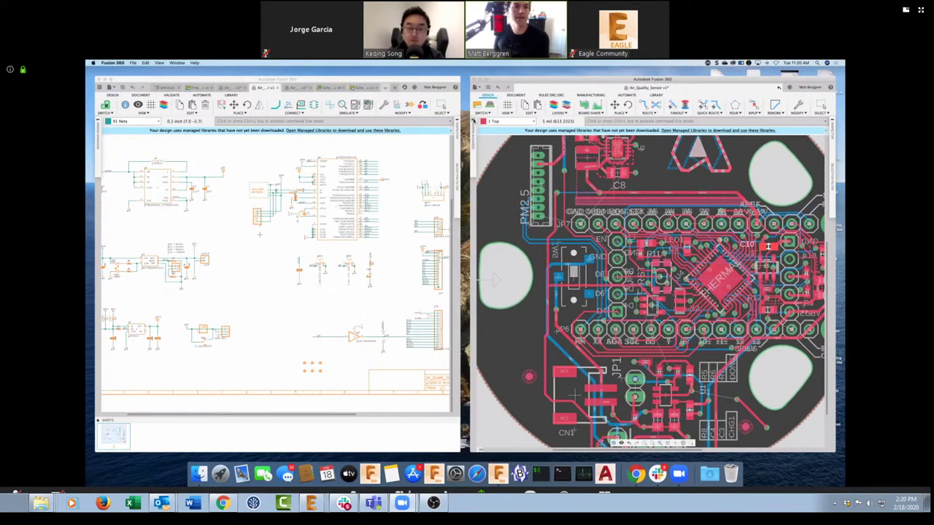
Open the board's Design Manager, focus the schematic window and minimize the board layout window
{"action": "left_click", "coordinate": [473, 122]}
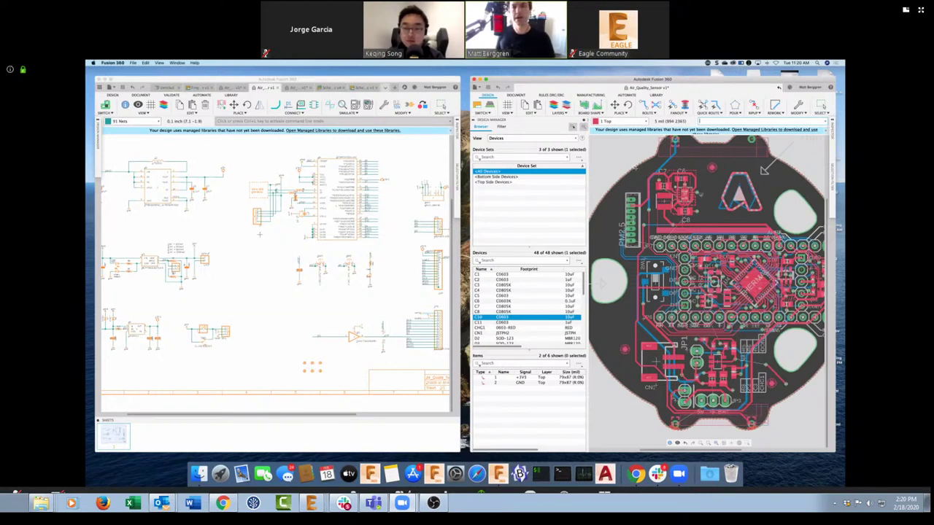
{"action": "key", "text": "super+grave"}
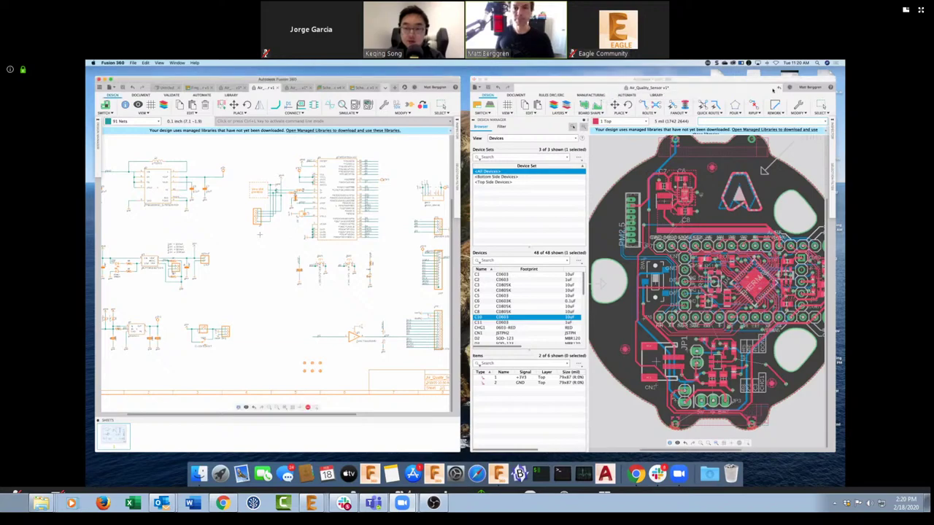
{"action": "left_click", "coordinate": [473, 79]}
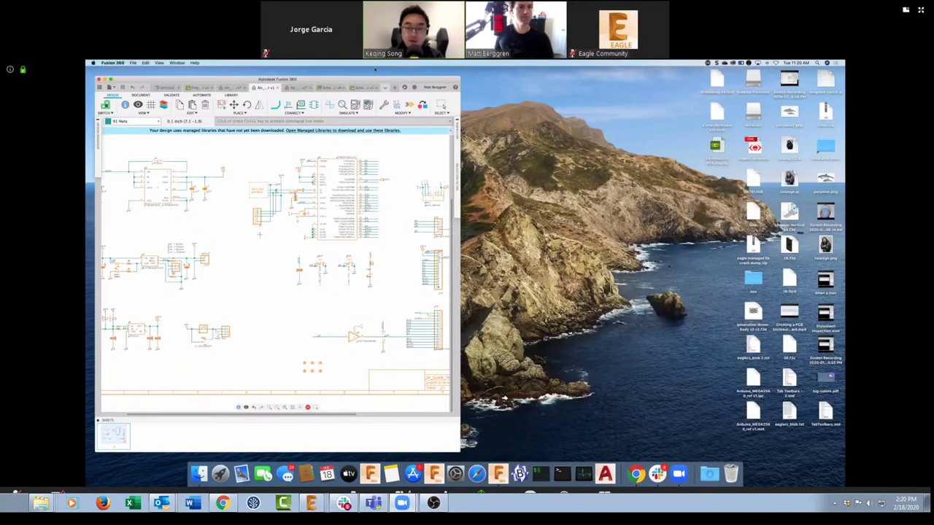
Restore and maximize the board layout window, recentre the board, then switch to the 555 timer schematic
{"action": "key", "text": "super+grave"}
{"action": "left_click_drag", "start_coordinate": [380, 73], "coordinate": [486, 86]}
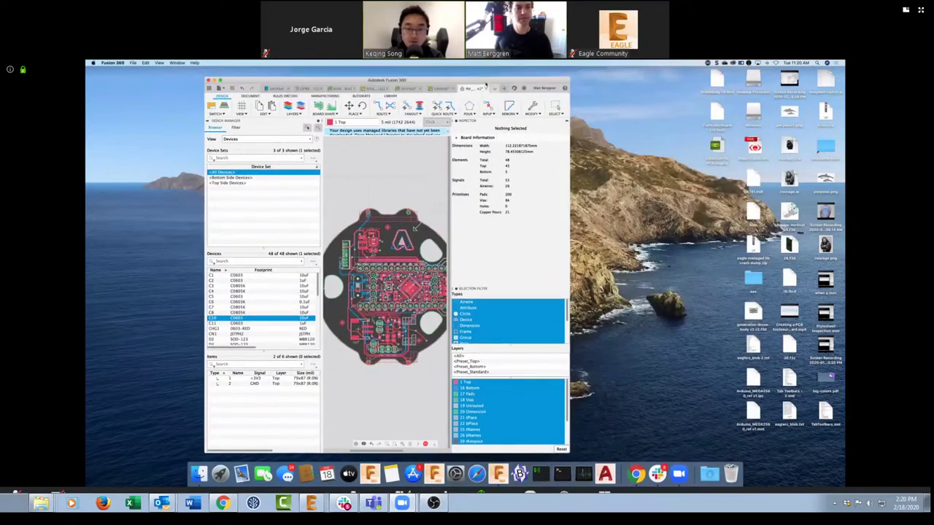
{"action": "double_click", "coordinate": [467, 81]}
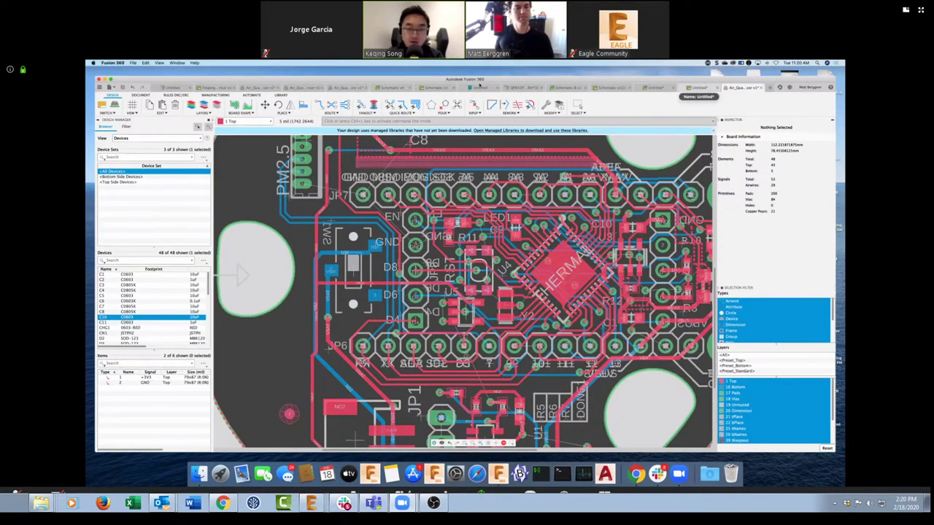
{"action": "scroll", "coordinate": [556, 162], "scroll_direction": "down", "scroll_amount": 5}
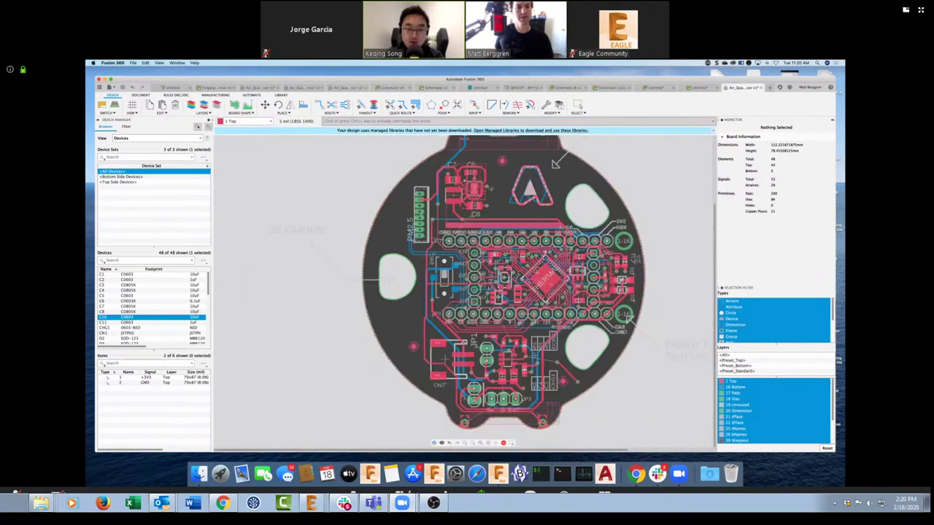
{"action": "middle_click_drag", "start_coordinate": [511, 291], "coordinate": [454, 314]}
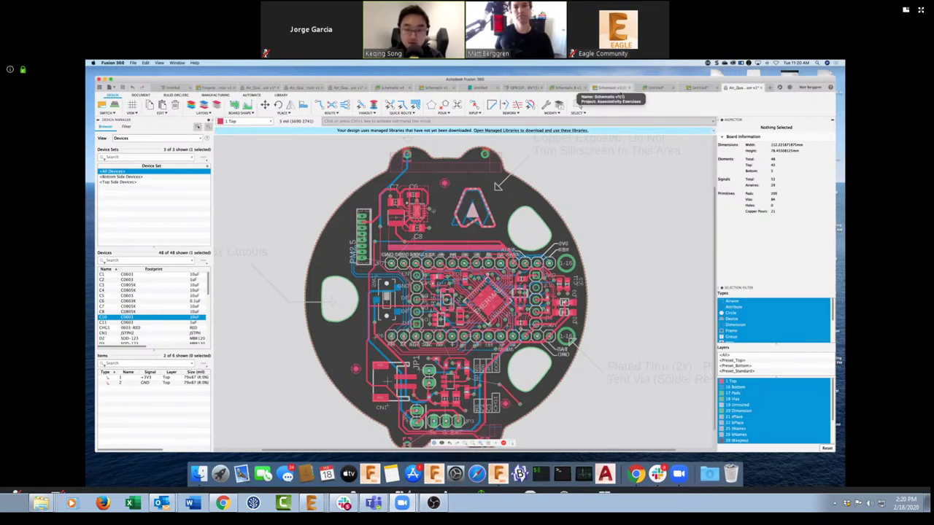
{"action": "left_click", "coordinate": [699, 89]}
{"action": "left_click", "coordinate": [612, 88]}
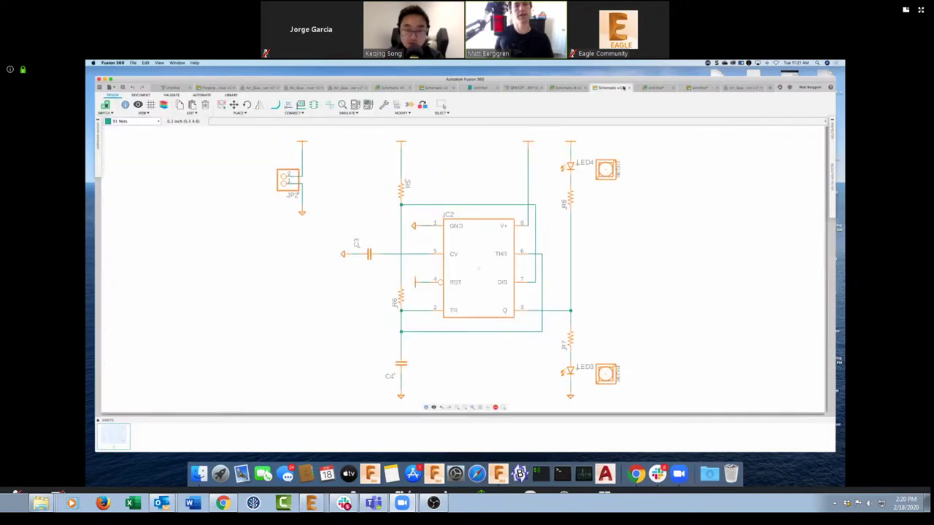
Open Schematic v1 from the Schematic v4 tab and switch it to its board layout
{"action": "left_click", "coordinate": [561, 88]}
{"action": "left_click", "coordinate": [392, 88]}
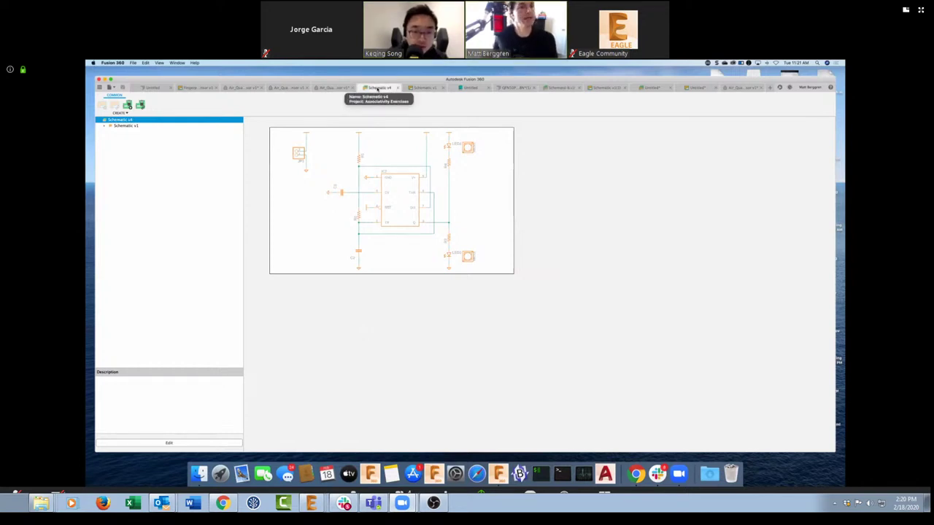
{"action": "left_click", "coordinate": [409, 89]}
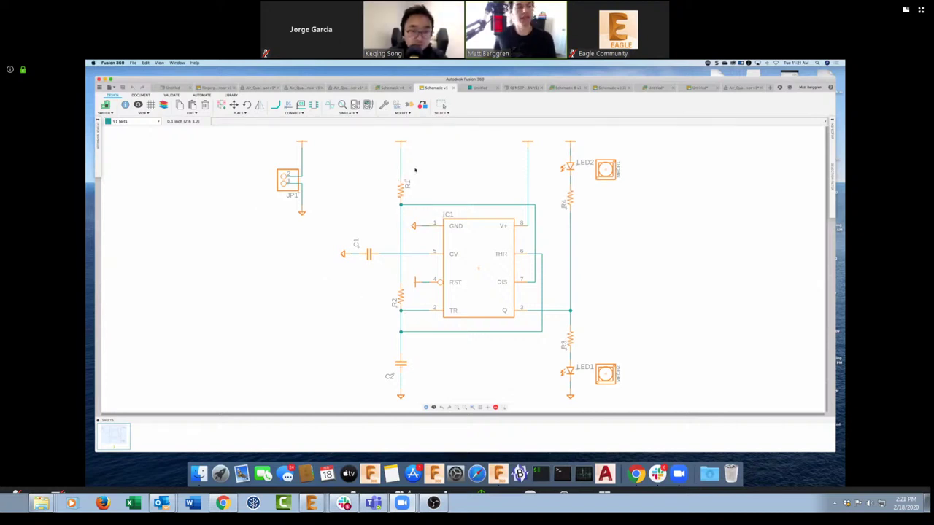
{"action": "left_click", "coordinate": [97, 121]}
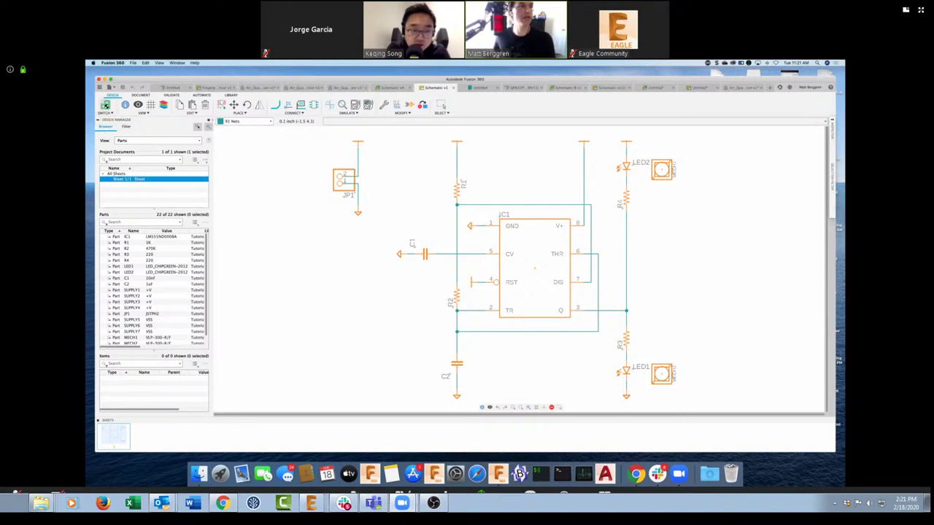
{"action": "left_click", "coordinate": [123, 106]}
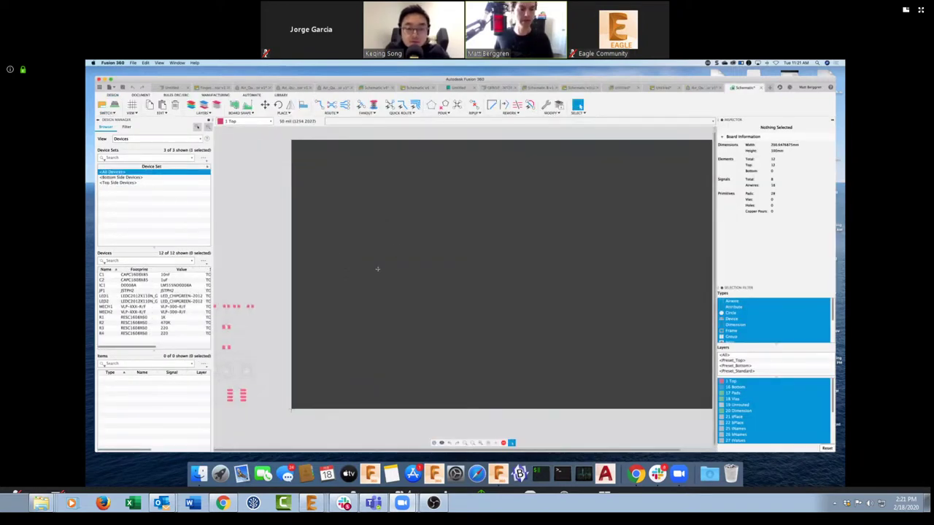
Box-select the loose parts and move them closer to the board
{"action": "scroll", "coordinate": [372, 270], "scroll_direction": "down", "scroll_amount": 3}
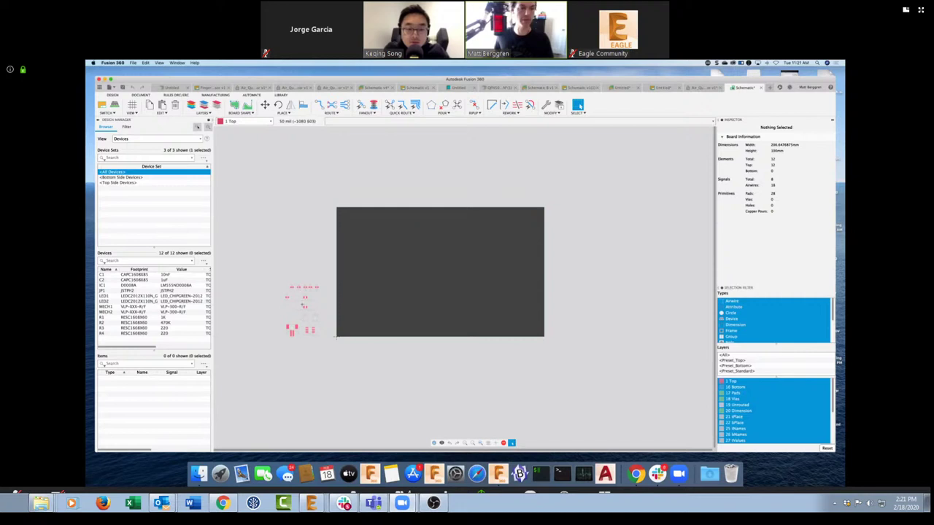
{"action": "scroll", "coordinate": [329, 372], "scroll_direction": "up", "scroll_amount": 3}
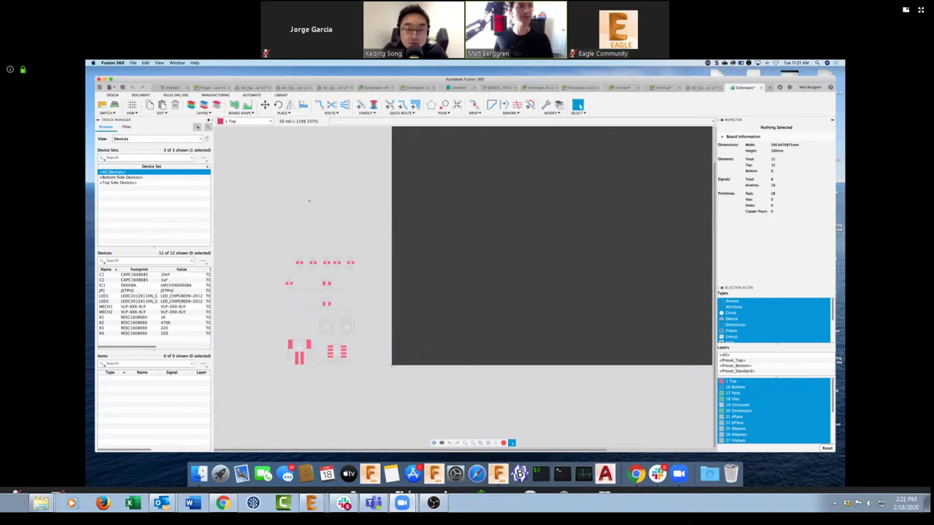
{"action": "left_click_drag", "start_coordinate": [367, 333], "coordinate": [360, 392]}
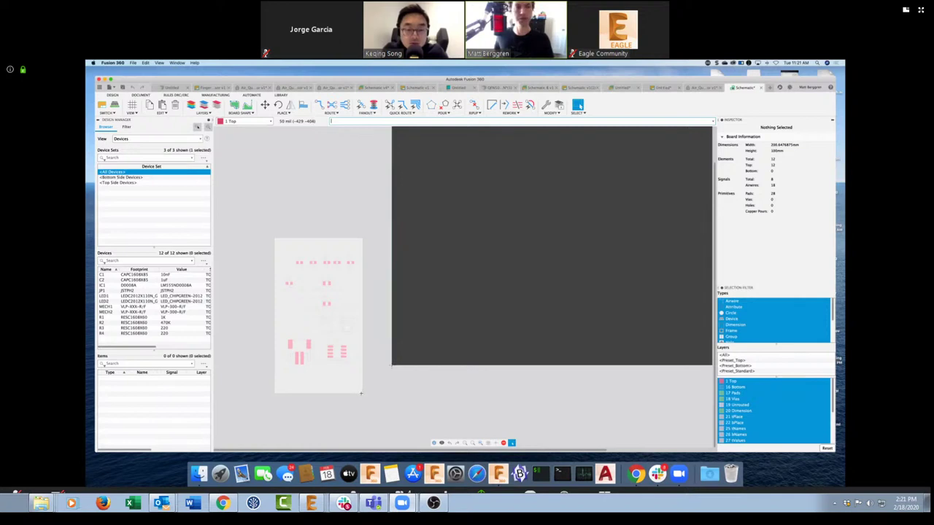
{"action": "left_click_drag", "start_coordinate": [360, 394], "coordinate": [361, 396]}
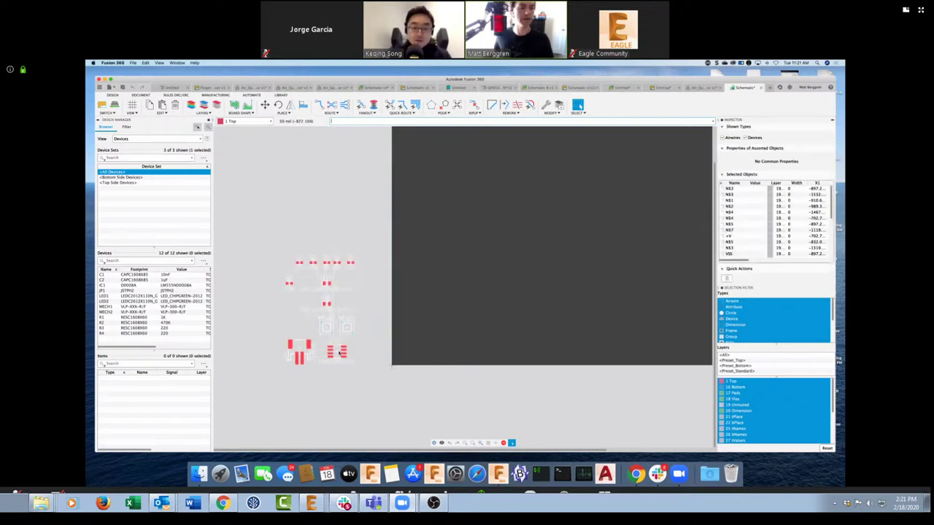
{"action": "key", "text": "m"}
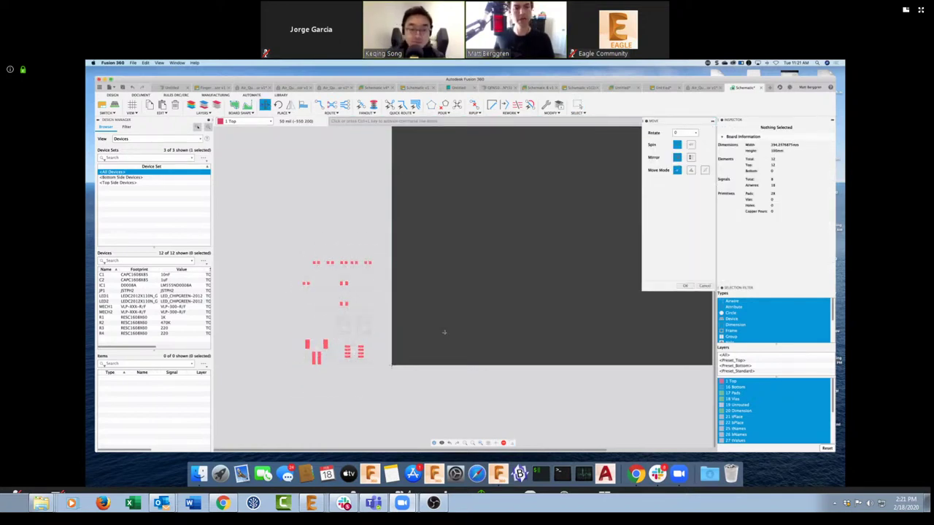
{"action": "key", "text": "Escape"}
{"action": "scroll", "coordinate": [577, 262], "scroll_direction": "down", "scroll_amount": 3}
{"action": "scroll", "coordinate": [525, 270], "scroll_direction": "right", "scroll_amount": 3}
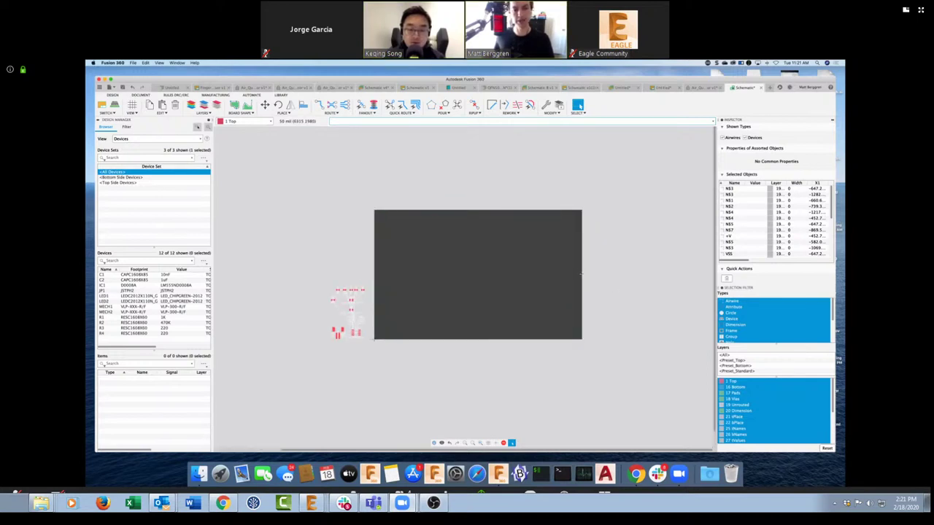
{"action": "key", "text": "m"}
{"action": "left_click_drag", "start_coordinate": [580, 282], "coordinate": [410, 274]}
{"action": "key", "text": "Escape"}
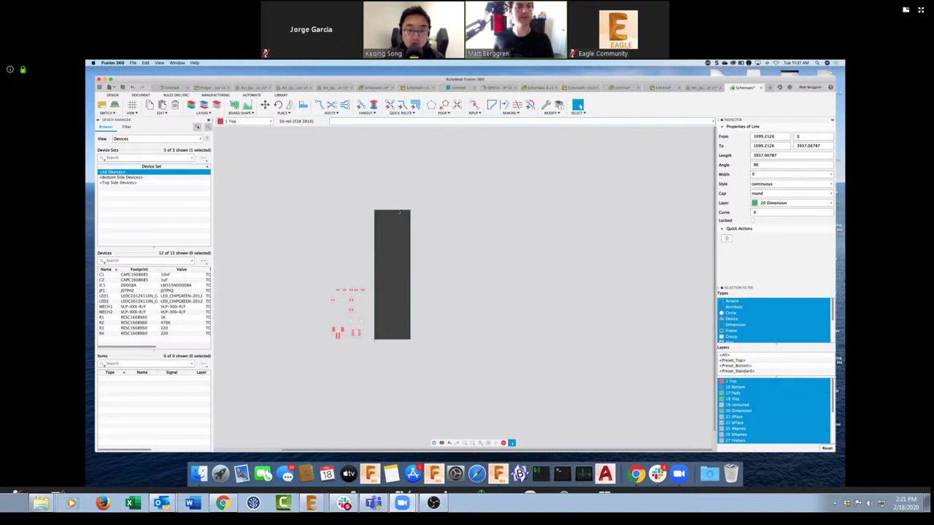
Drag the board's top edge down, shrinking the outline to about 1099 × 1737 mil
{"action": "key", "text": "m"}
{"action": "left_click_drag", "start_coordinate": [399, 212], "coordinate": [400, 285]}
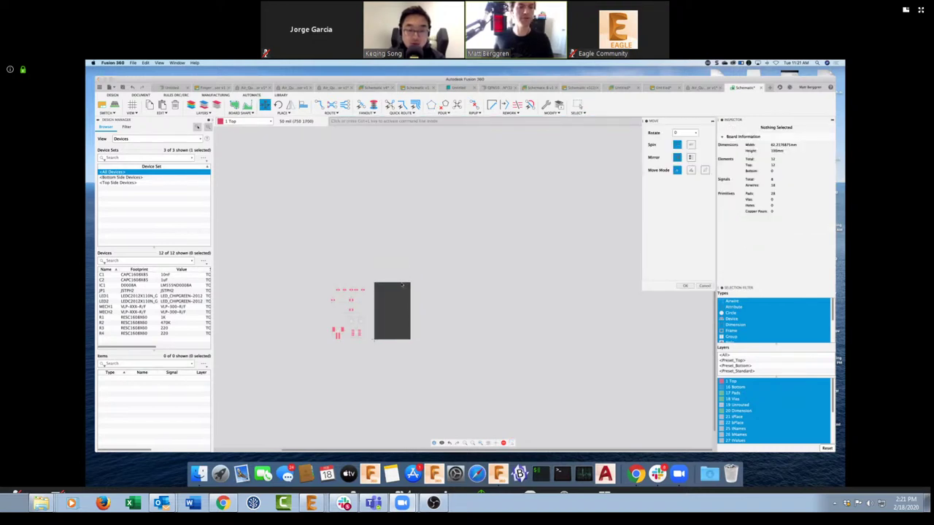
{"action": "key", "text": "Escape"}
{"action": "scroll", "coordinate": [364, 318], "scroll_direction": "down", "scroll_amount": 2}
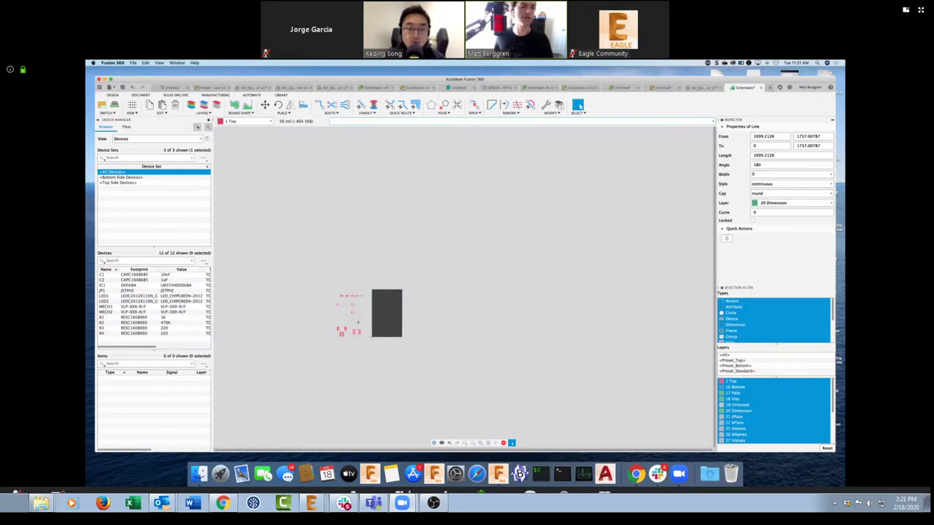
{"action": "scroll", "coordinate": [361, 321], "scroll_direction": "up", "scroll_amount": 4}
{"action": "middle_click_drag", "start_coordinate": [455, 282], "coordinate": [529, 243]}
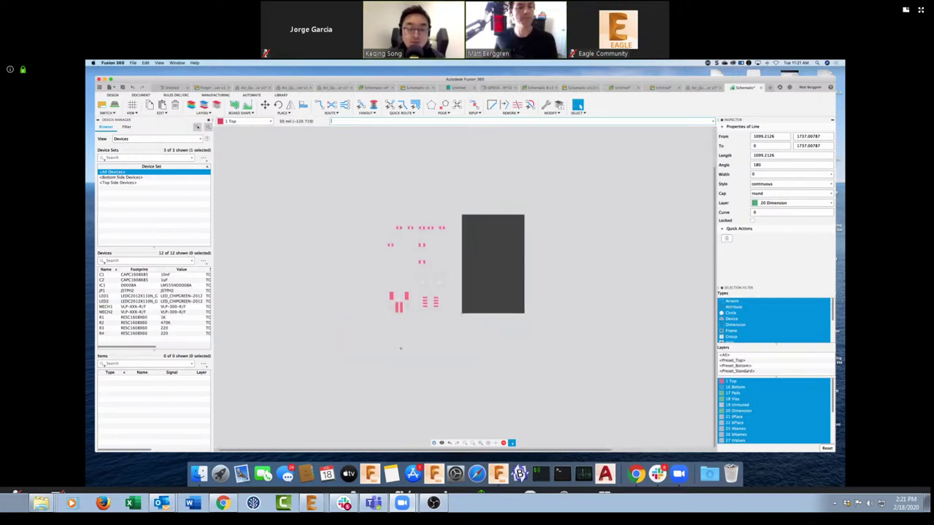
{"action": "left_click", "coordinate": [399, 302]}
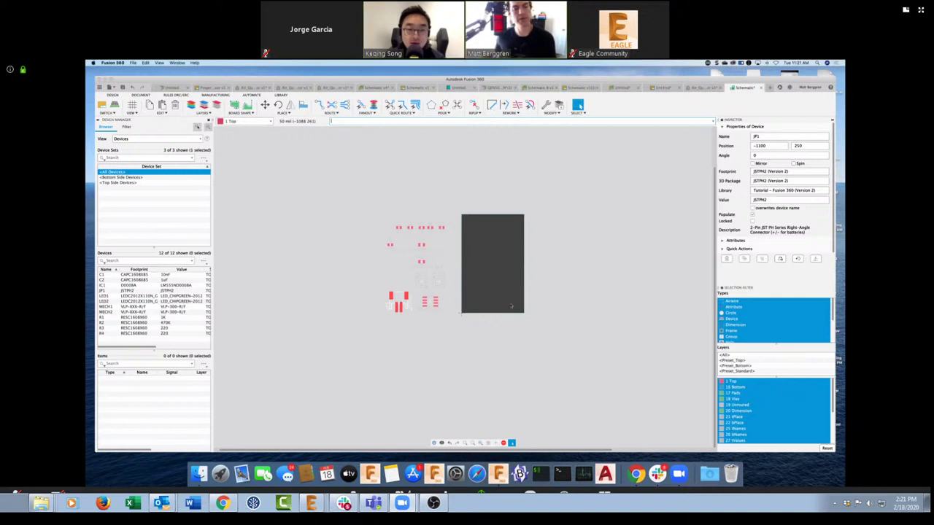
Move JP1 to the bottom of the board and mounting hole MECH2 to the top-right corner
{"action": "left_click_drag", "start_coordinate": [399, 302], "coordinate": [493, 301]}
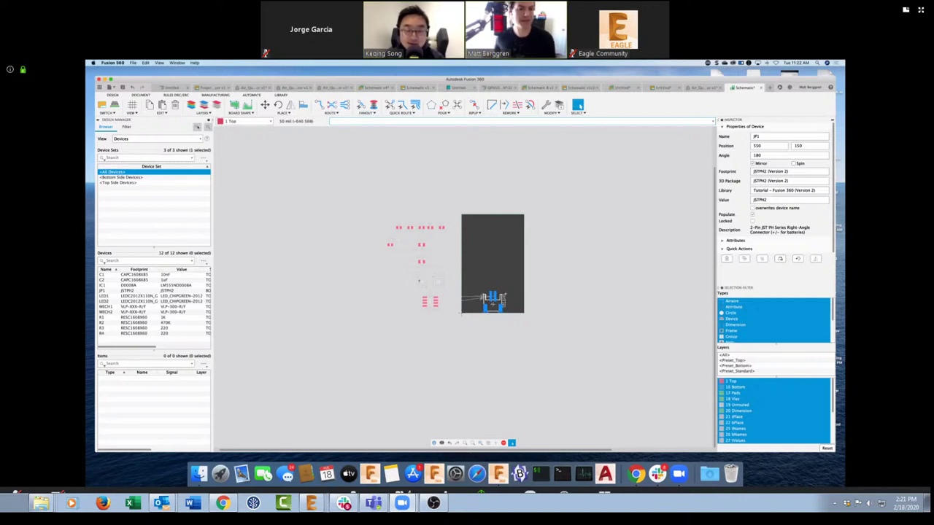
{"action": "middle_click_drag", "start_coordinate": [420, 280], "coordinate": [380, 266]}
{"action": "left_click", "coordinate": [380, 266]}
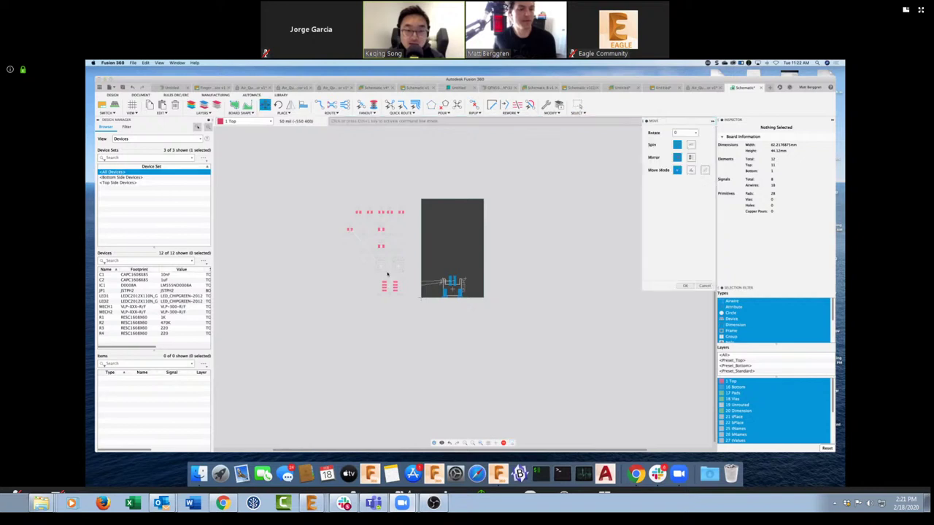
{"action": "key", "text": "m"}
{"action": "left_click", "coordinate": [433, 250]}
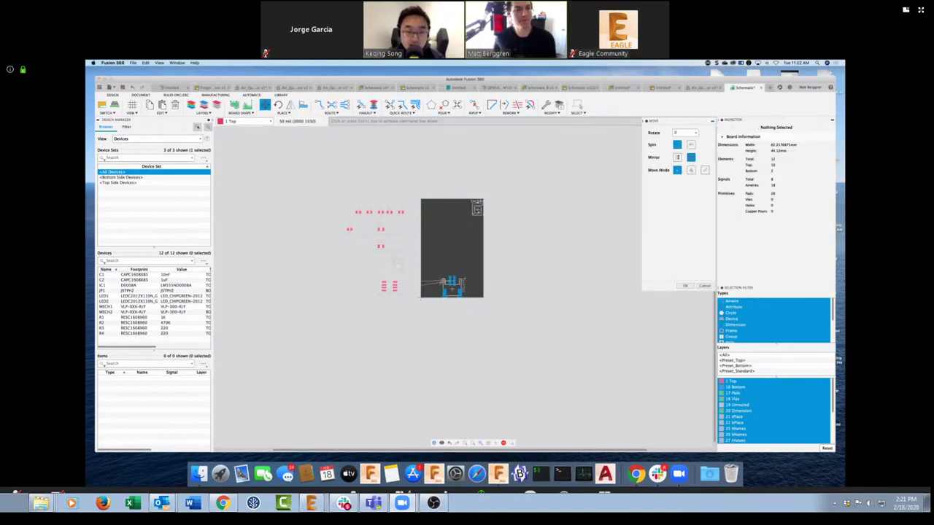
{"action": "left_click", "coordinate": [477, 209]}
{"action": "key", "text": "Escape"}
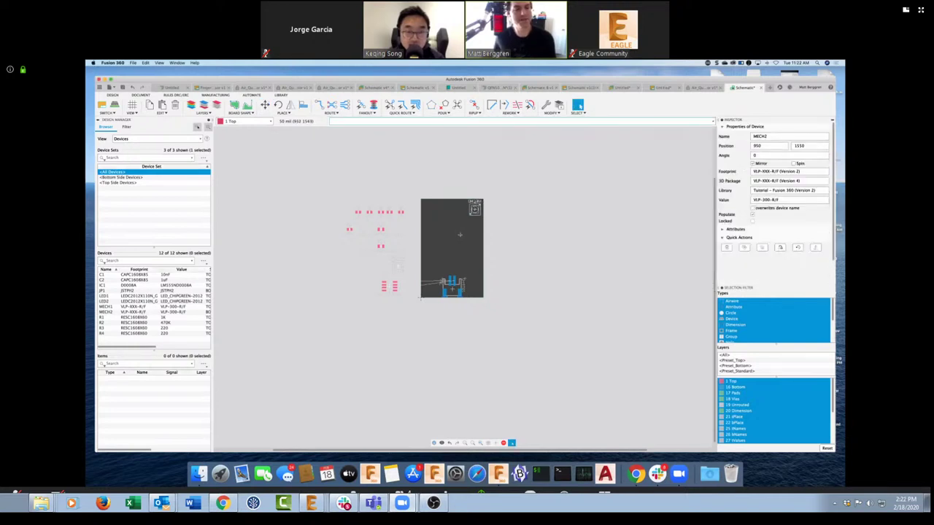
Place mounting hole MECH1 and LED1 at the board's top-left corner
{"action": "left_click", "coordinate": [398, 265]}
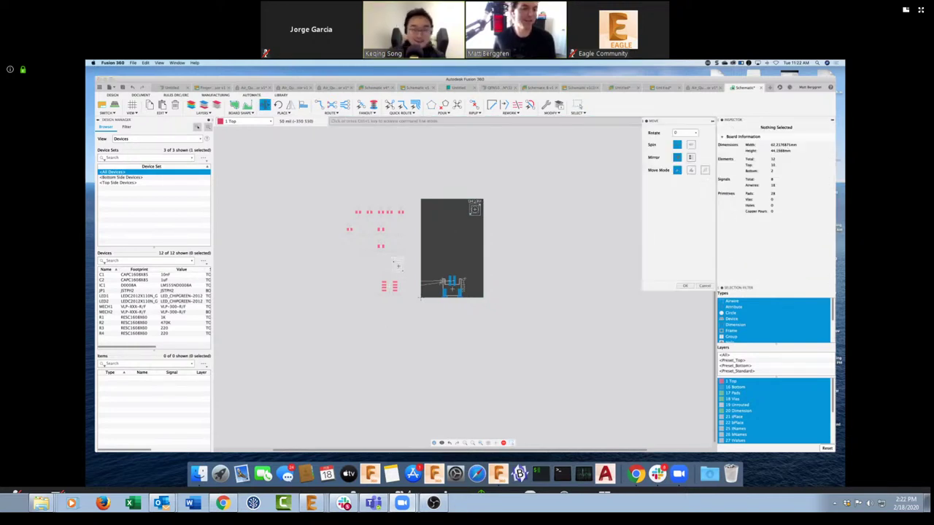
{"action": "key", "text": "m"}
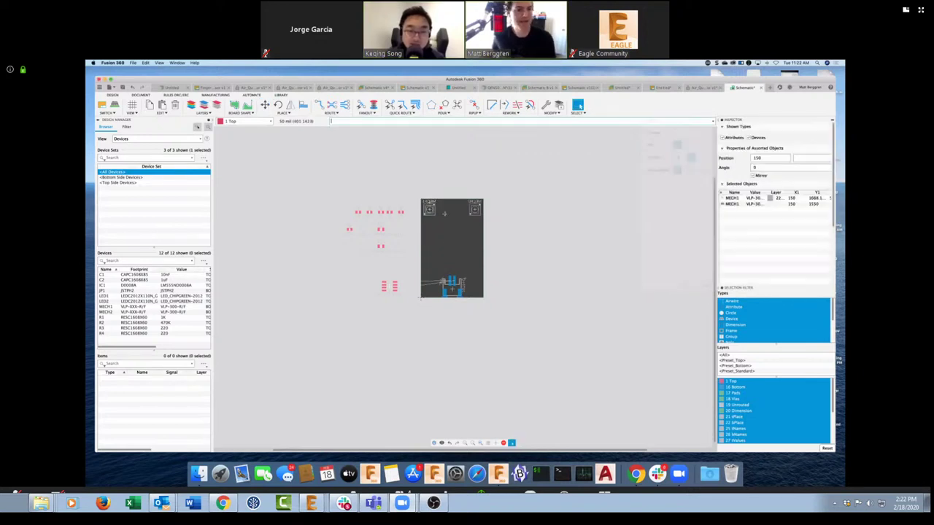
{"action": "key", "text": "Escape"}
{"action": "left_click", "coordinate": [447, 233]}
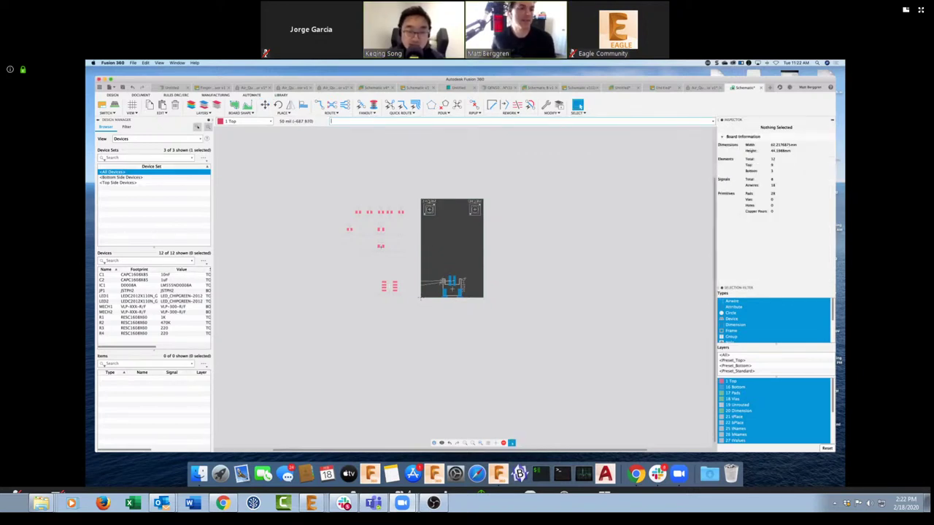
{"action": "key", "text": "m"}
{"action": "left_click", "coordinate": [380, 246]}
{"action": "scroll", "coordinate": [438, 237], "scroll_direction": "up", "scroll_amount": 1}
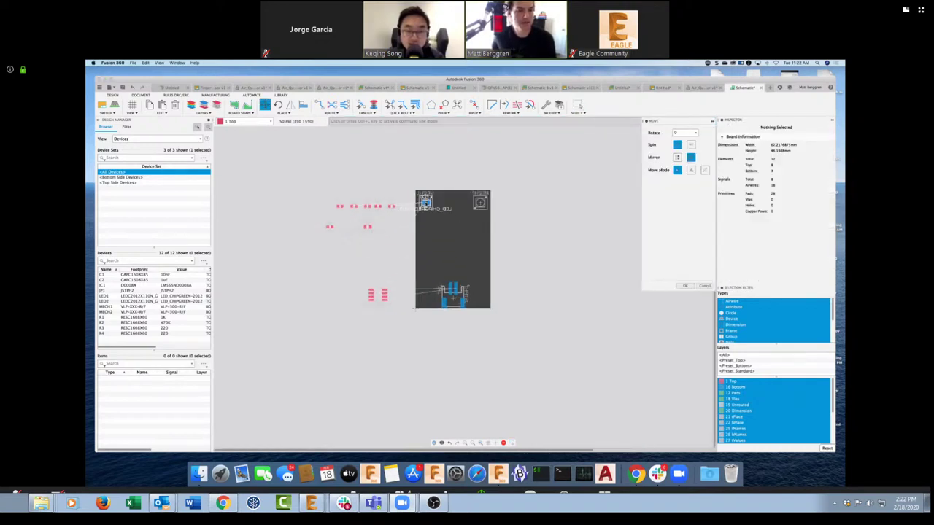
{"action": "left_click", "coordinate": [426, 202]}
{"action": "key", "text": "Escape"}
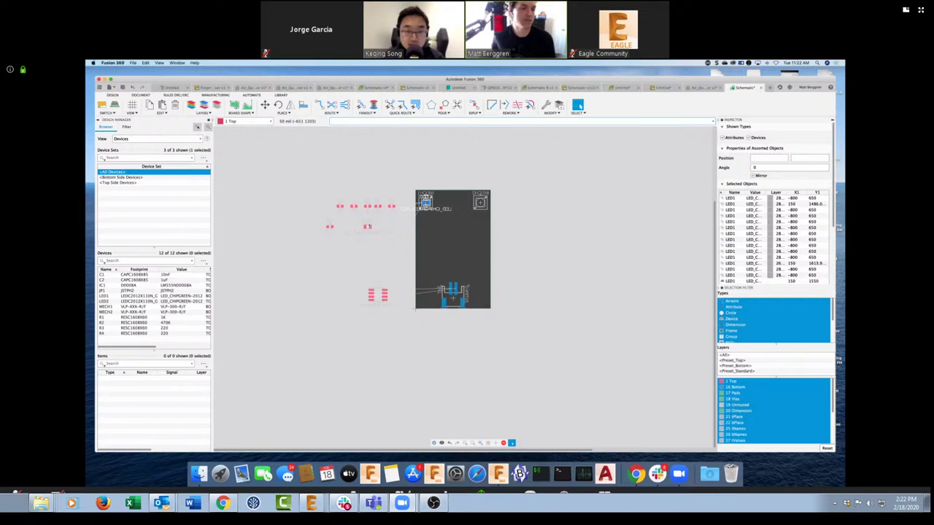
Place LED2 at the top-right corner and the rotated LM555 chip in mid-board
{"action": "key", "text": "m"}
{"action": "left_click", "coordinate": [367, 226]}
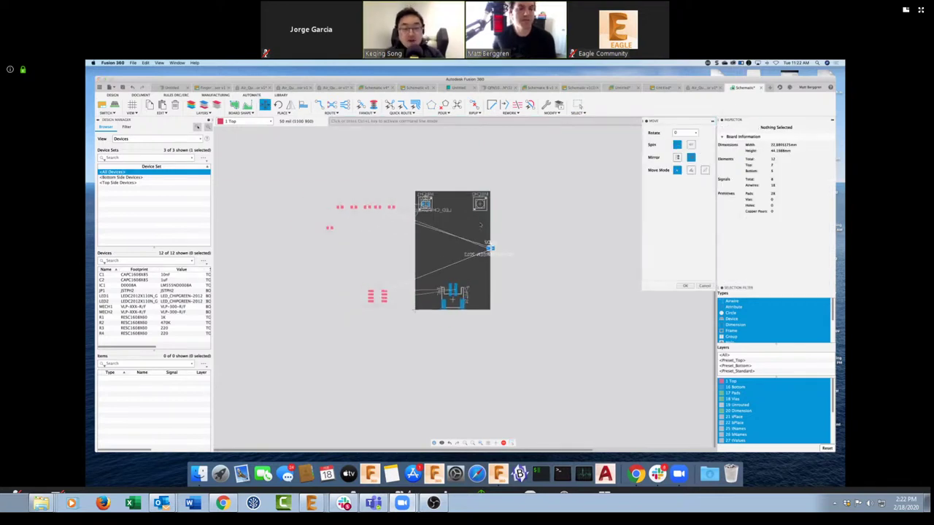
{"action": "left_click", "coordinate": [480, 208]}
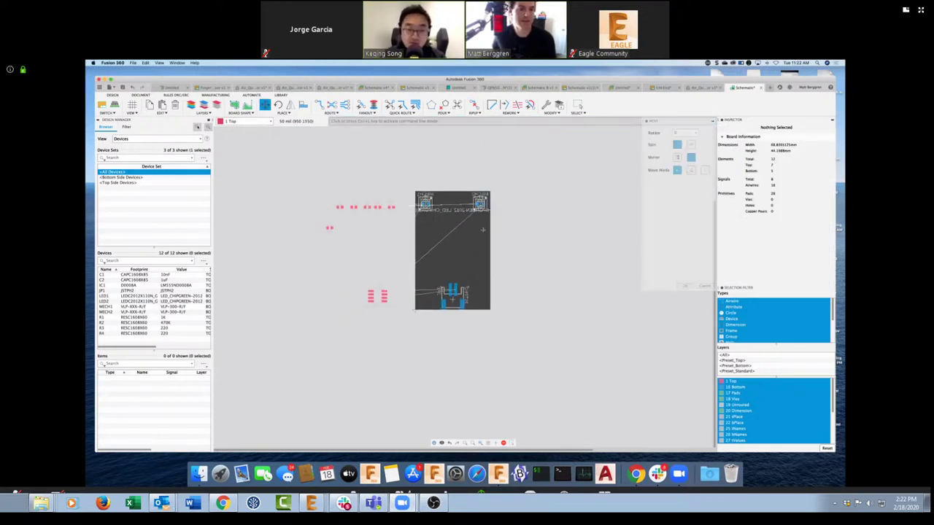
{"action": "key", "text": "Escape"}
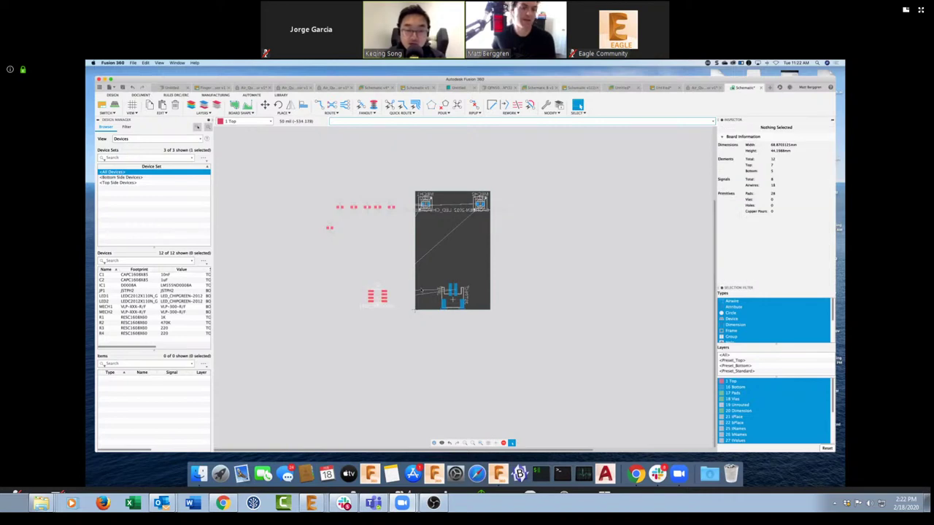
{"action": "key", "text": "m"}
{"action": "left_click", "coordinate": [377, 296]}
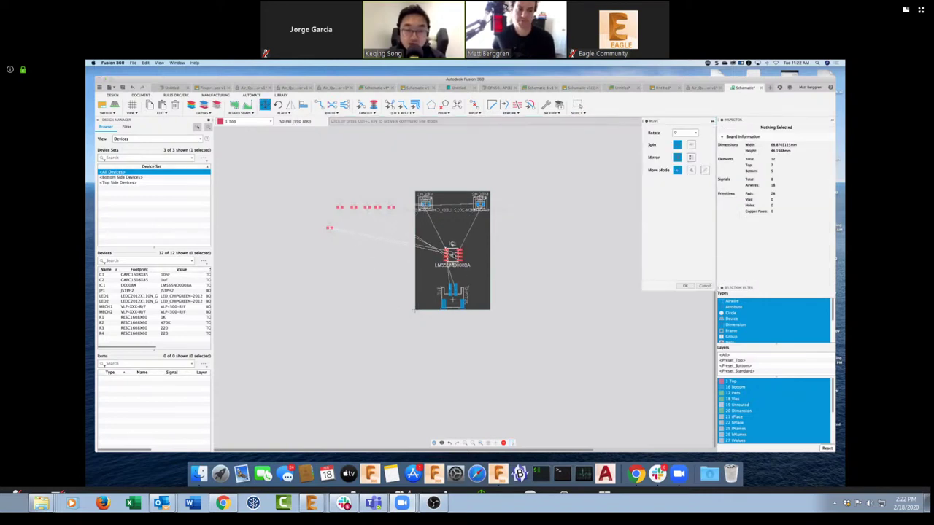
{"action": "right_click", "coordinate": [453, 254]}
{"action": "right_click", "coordinate": [452, 254]}
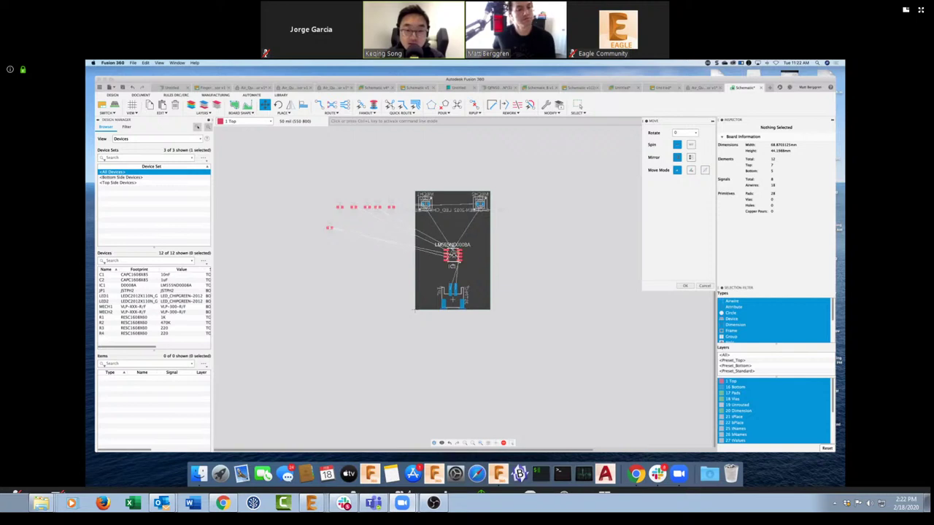
{"action": "right_click", "coordinate": [453, 254]}
{"action": "right_click", "coordinate": [453, 254]}
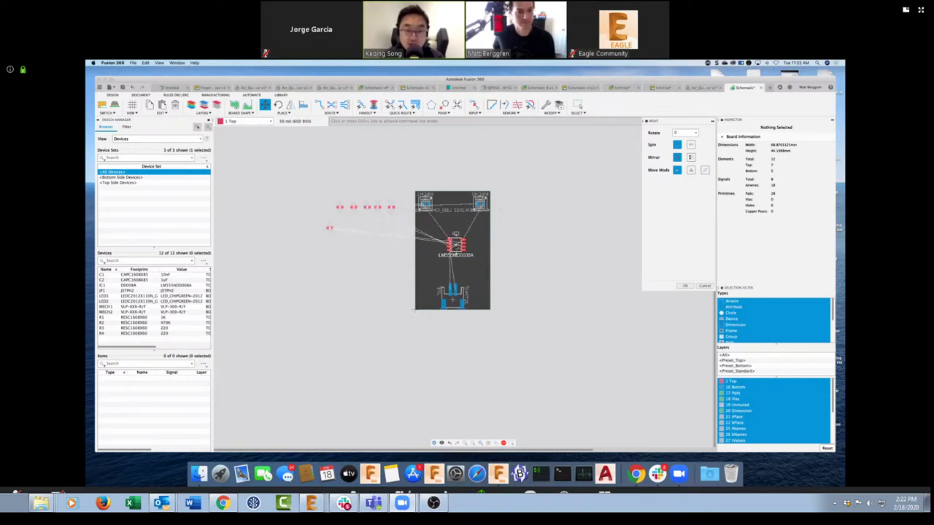
{"action": "key", "text": "Escape"}
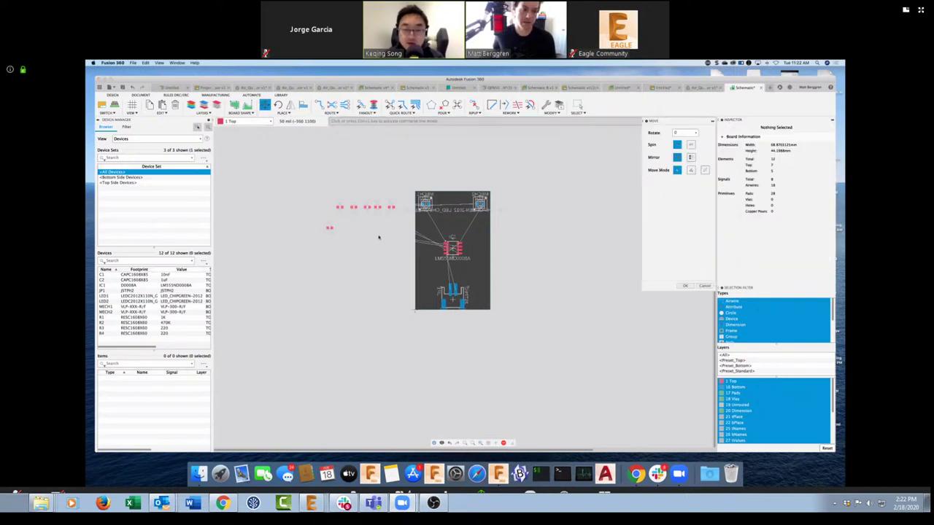
{"action": "key", "text": "Escape"}
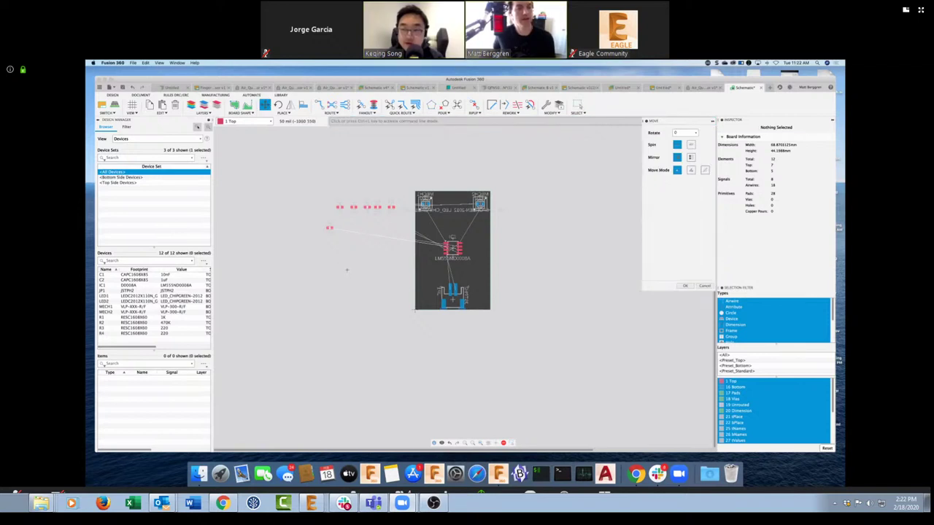
Place R2 rotated 90° left of IC1, then view the 3D package model from the back
{"action": "key", "text": "m"}
{"action": "left_click", "coordinate": [329, 228]}
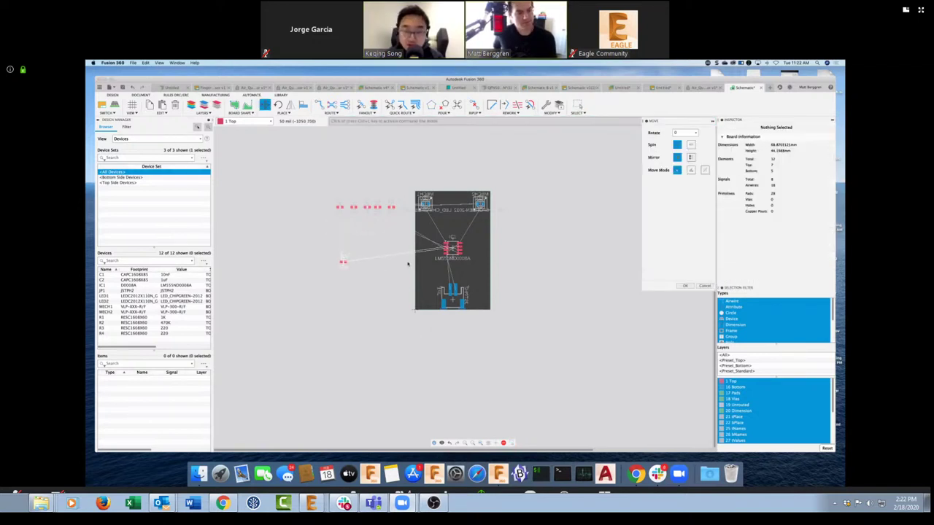
{"action": "left_click", "coordinate": [427, 257]}
{"action": "scroll", "coordinate": [427, 257], "scroll_direction": "up", "scroll_amount": 1}
{"action": "right_click", "coordinate": [427, 257]}
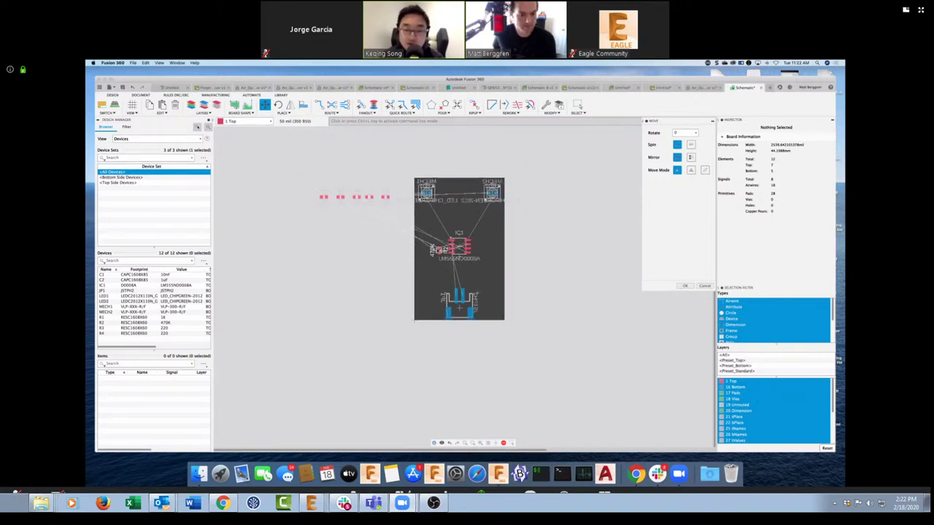
{"action": "left_click", "coordinate": [435, 247]}
{"action": "key", "text": "Escape"}
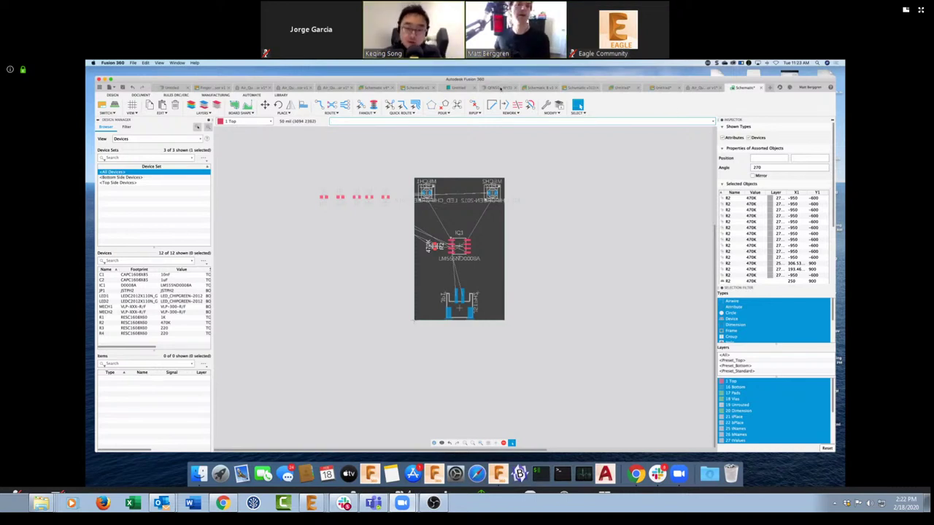
{"action": "left_click", "coordinate": [501, 88]}
{"action": "left_click", "coordinate": [829, 133]}
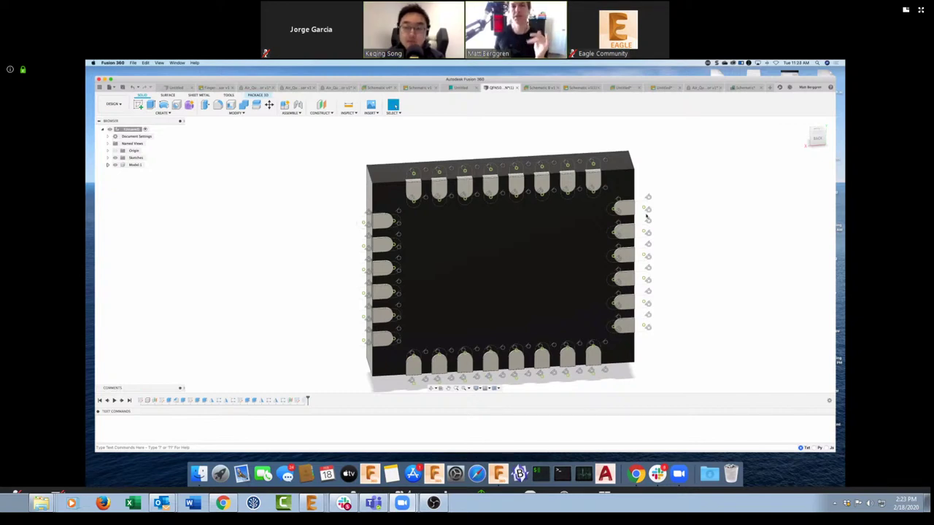
Return to the 555 timer board layout document
{"action": "left_click", "coordinate": [750, 87]}
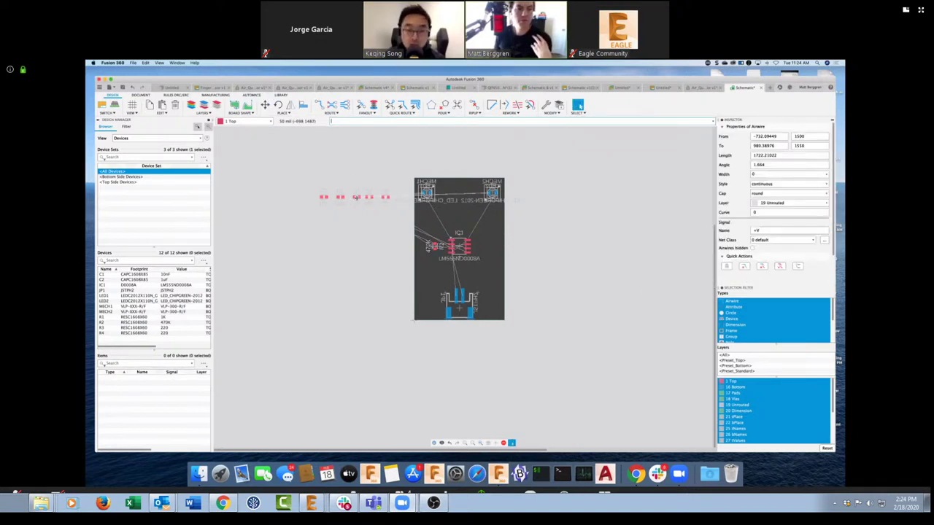
Place resistor R1 beside IC1 and R4 near the board's top-right
{"action": "key", "text": "m"}
{"action": "left_click", "coordinate": [355, 197]}
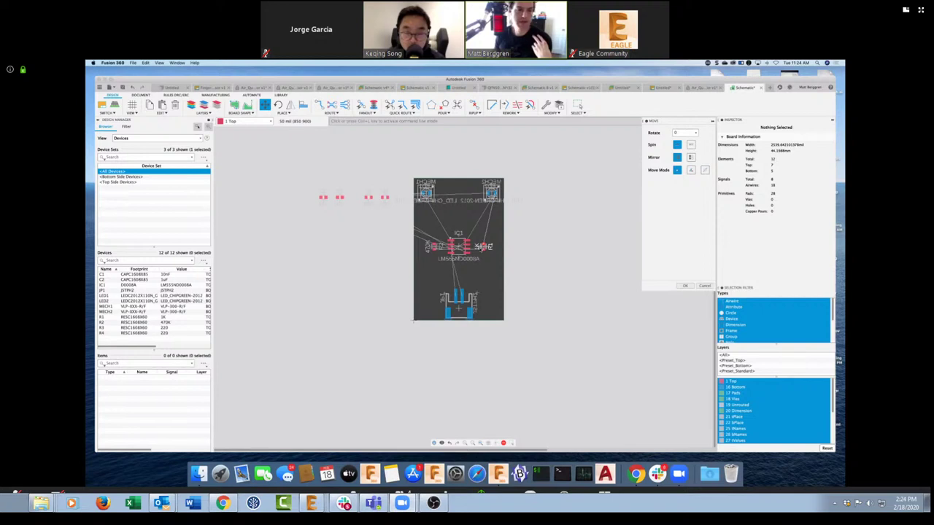
{"action": "left_click", "coordinate": [483, 247]}
{"action": "key", "text": "Escape"}
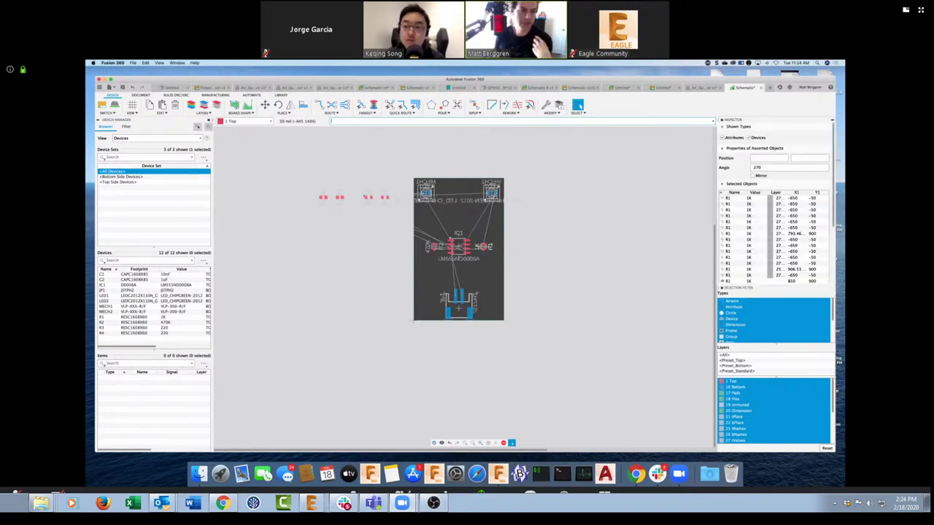
{"action": "key", "text": "m"}
{"action": "left_click", "coordinate": [368, 197]}
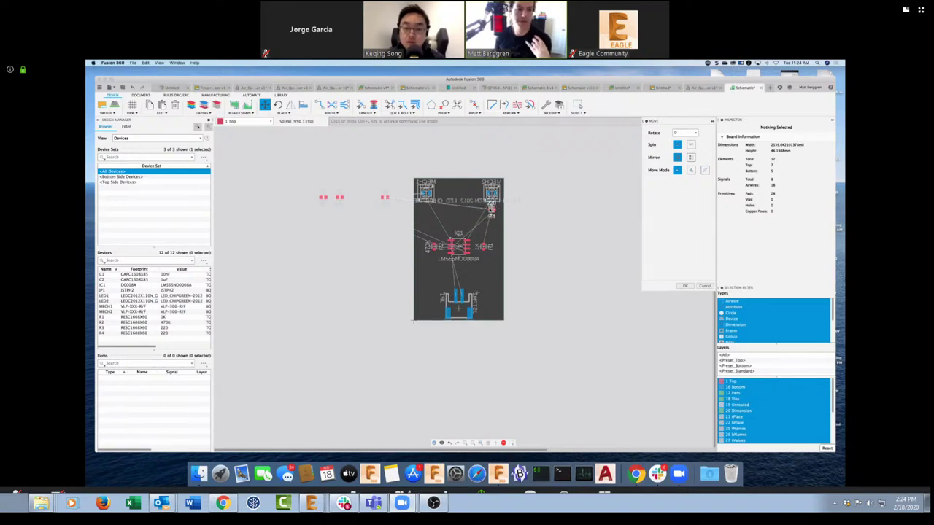
{"action": "left_click", "coordinate": [492, 211]}
{"action": "key", "text": "Escape"}
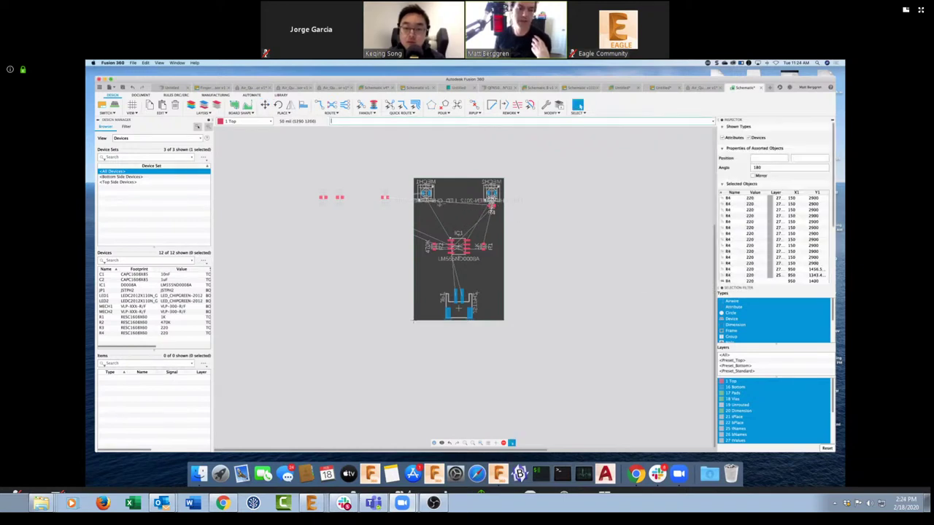
{"action": "key", "text": "m"}
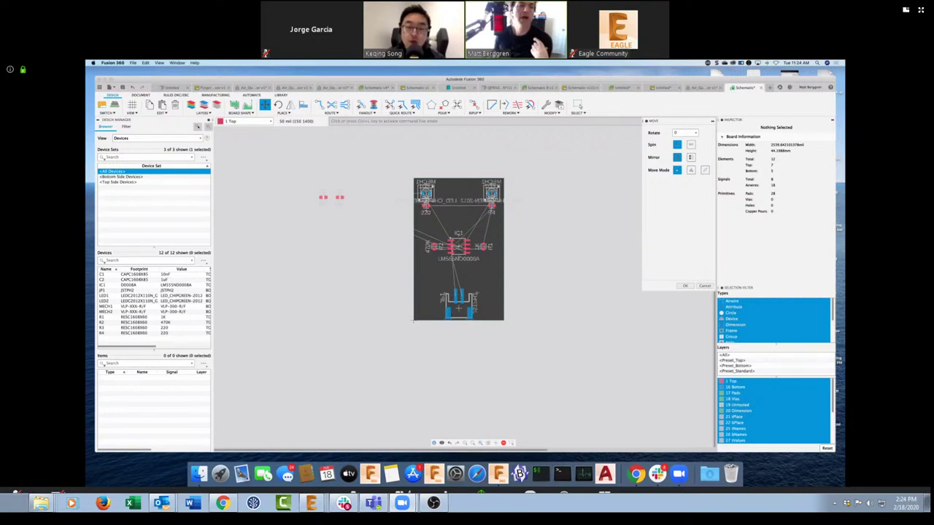
{"action": "key", "text": "Escape"}
Move capacitors C1 (10nF) and C2 (1uF) onto the board, with C2 turned 180° above IC1
{"action": "left_click", "coordinate": [363, 209]}
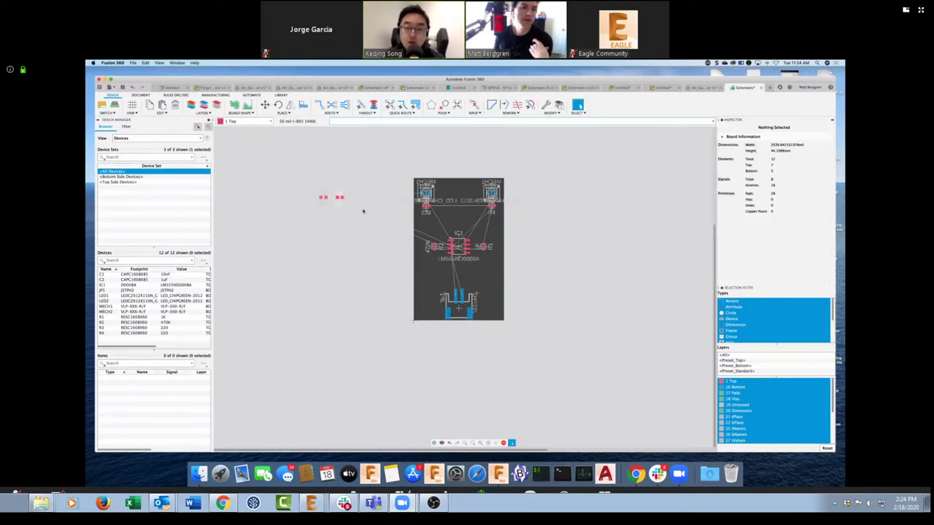
{"action": "left_click_drag", "start_coordinate": [339, 197], "coordinate": [517, 249]}
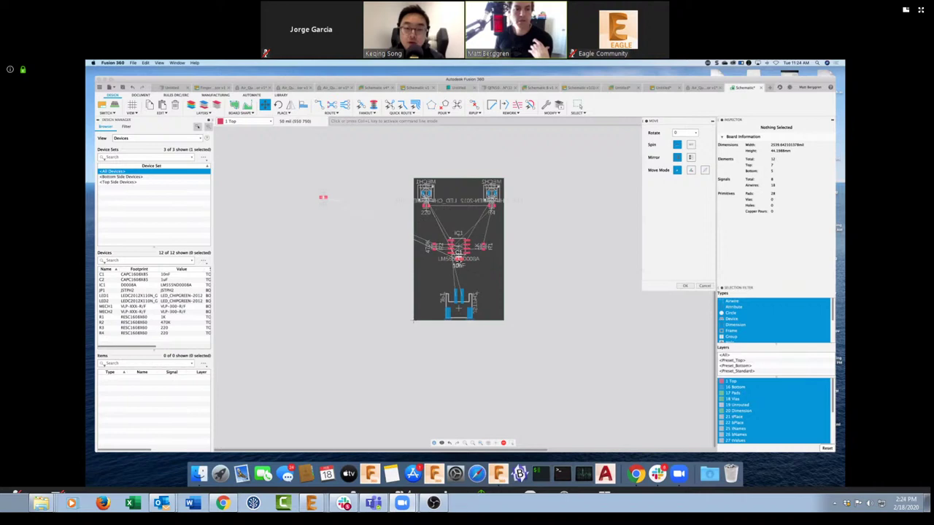
{"action": "key", "text": "Escape"}
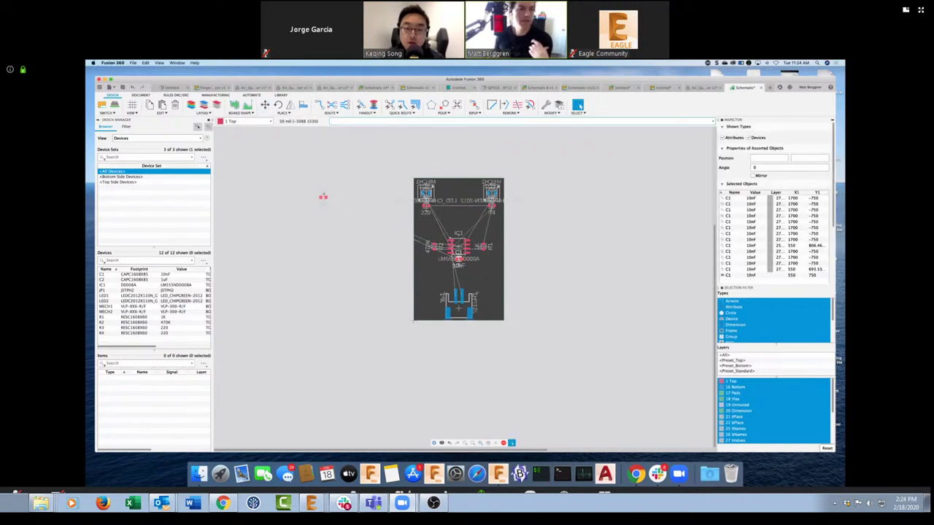
{"action": "key", "text": "m"}
{"action": "left_click", "coordinate": [323, 198]}
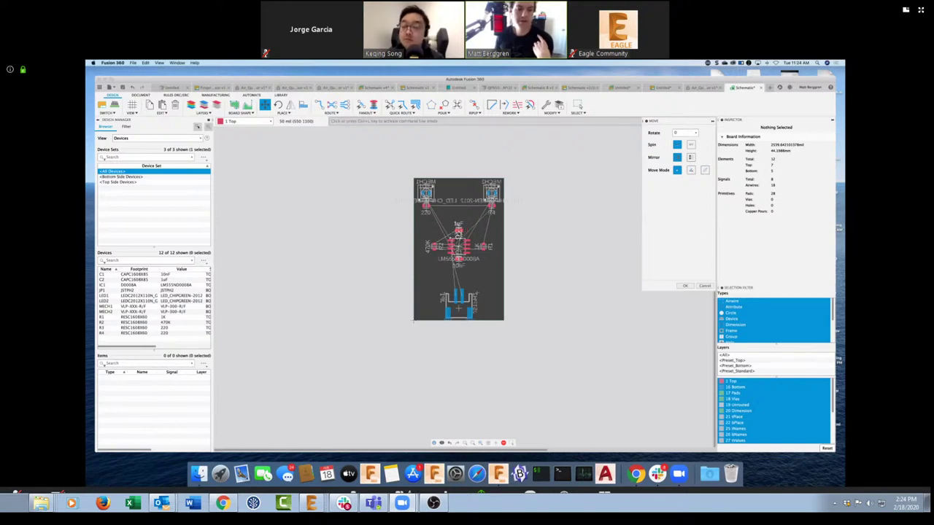
{"action": "key", "text": "Escape"}
{"action": "key", "text": "m"}
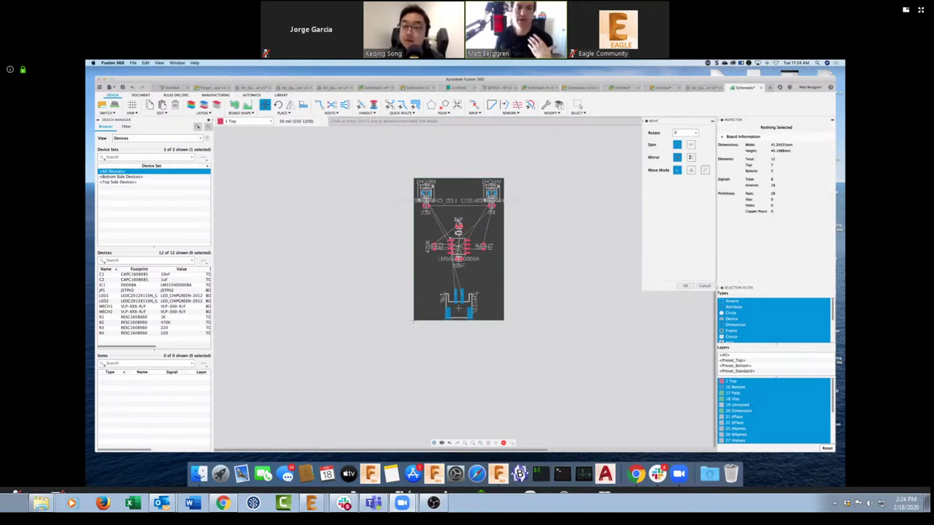
{"action": "key", "text": "Escape"}
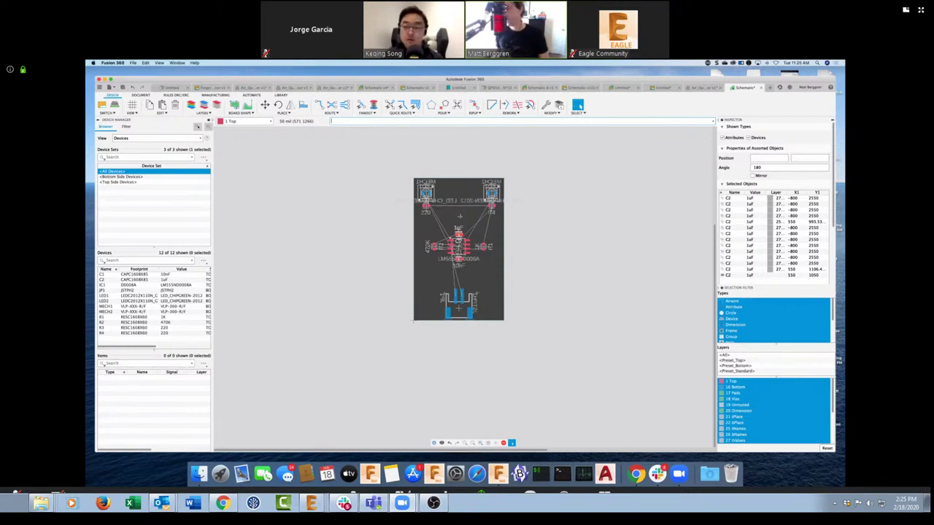
{"action": "left_click", "coordinate": [575, 216]}
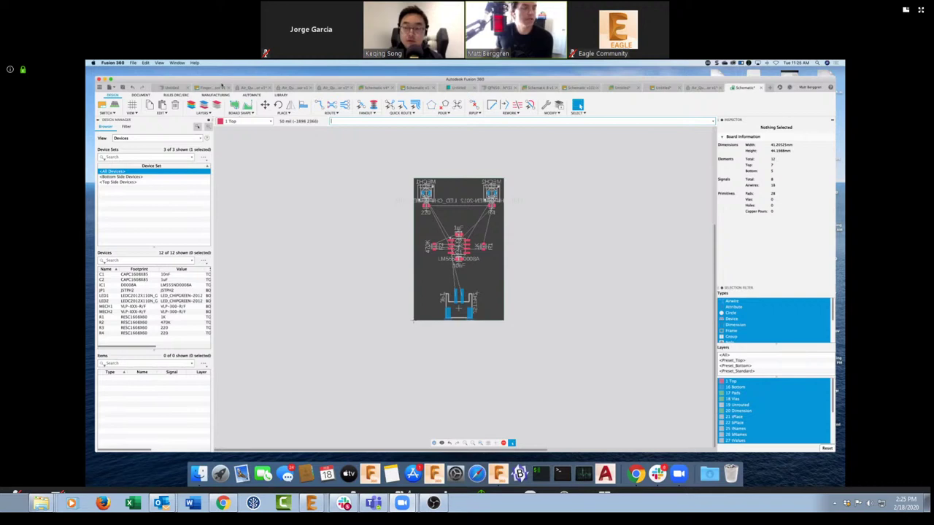
Turn off the tValues, tNames and another label layer in the layer display settings
{"action": "left_click", "coordinate": [191, 106]}
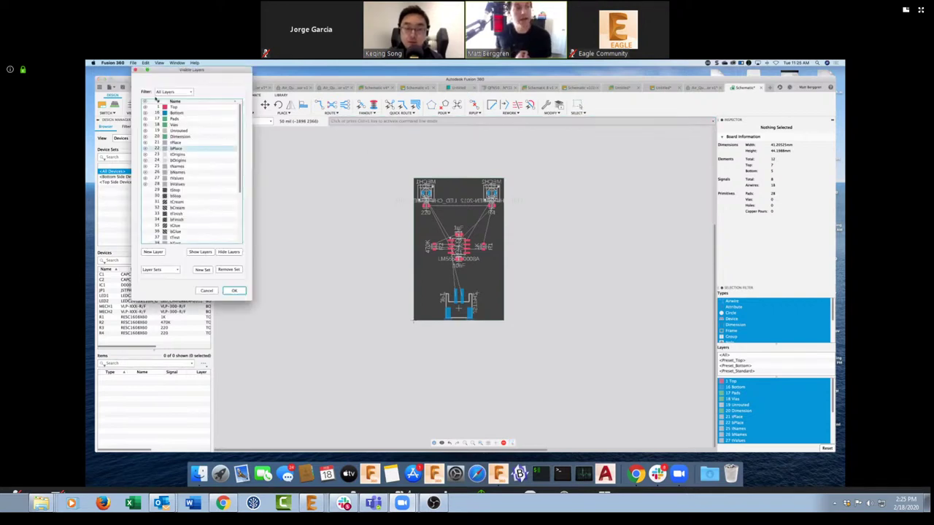
{"action": "left_click", "coordinate": [145, 178]}
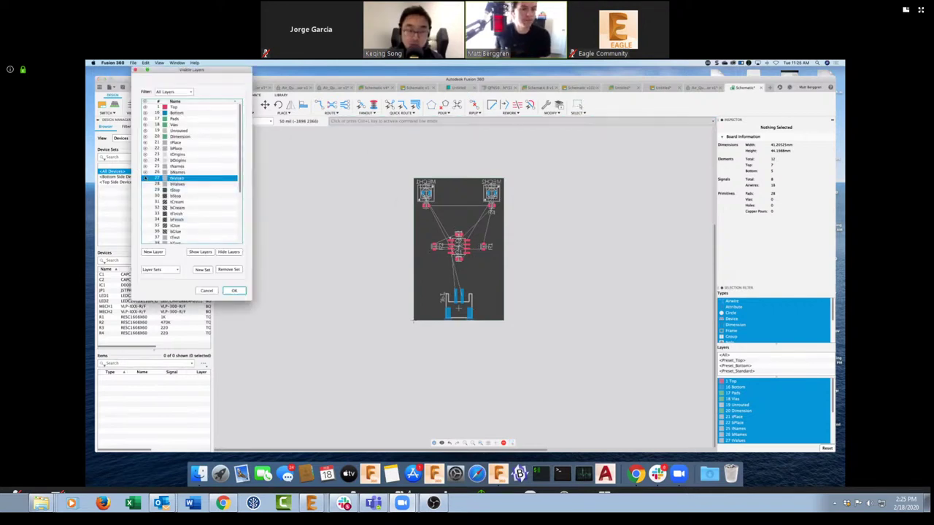
{"action": "left_click", "coordinate": [145, 173]}
{"action": "left_click", "coordinate": [145, 167]}
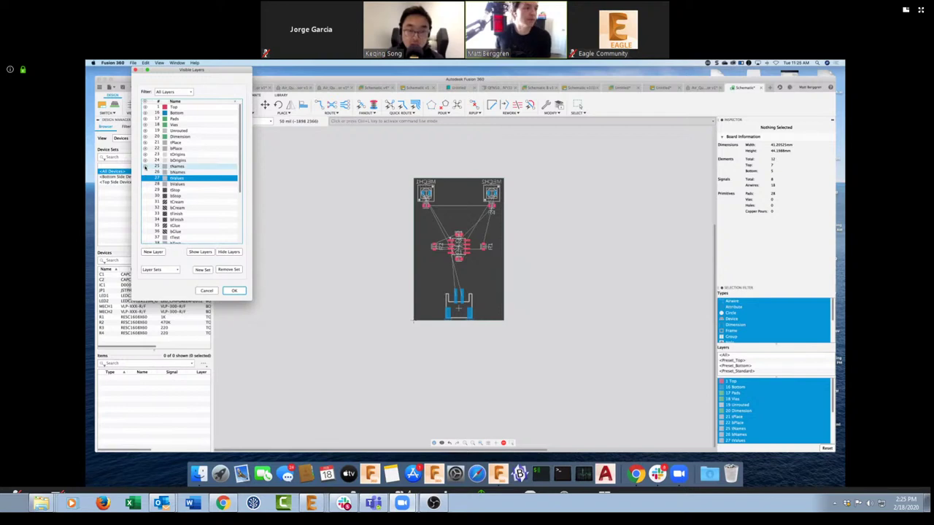
{"action": "left_click", "coordinate": [234, 291]}
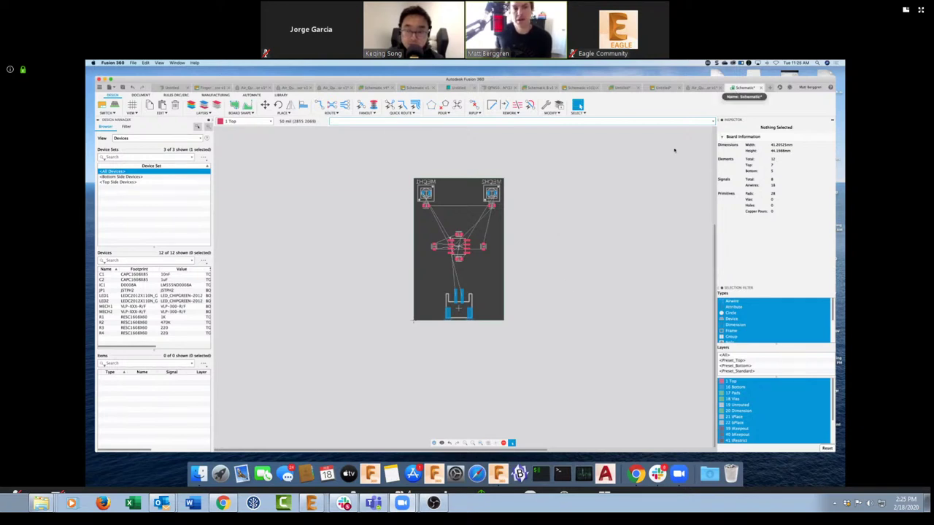
{"action": "left_click", "coordinate": [410, 114]}
Autoroute the whole board and keep the third routing variant (100%, 6 vias)
{"action": "left_click", "coordinate": [407, 142]}
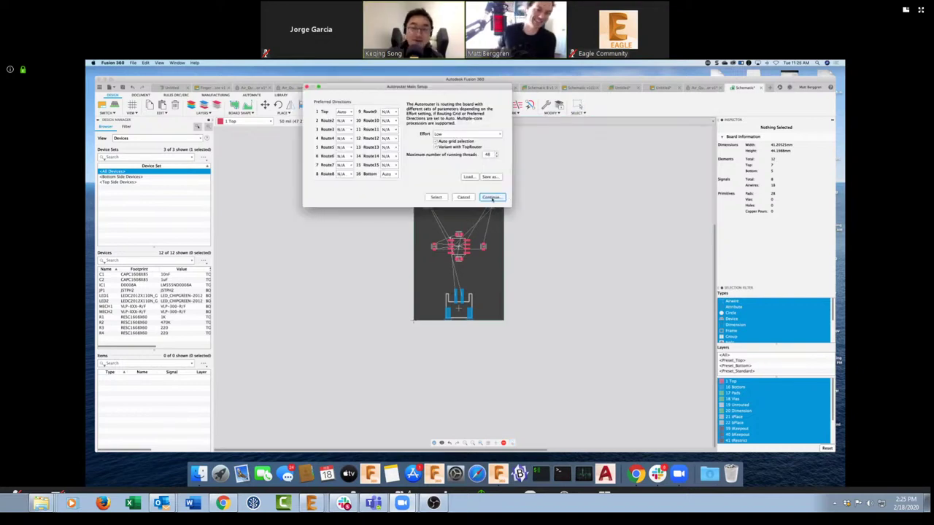
{"action": "left_click", "coordinate": [491, 198]}
{"action": "left_click", "coordinate": [496, 259]}
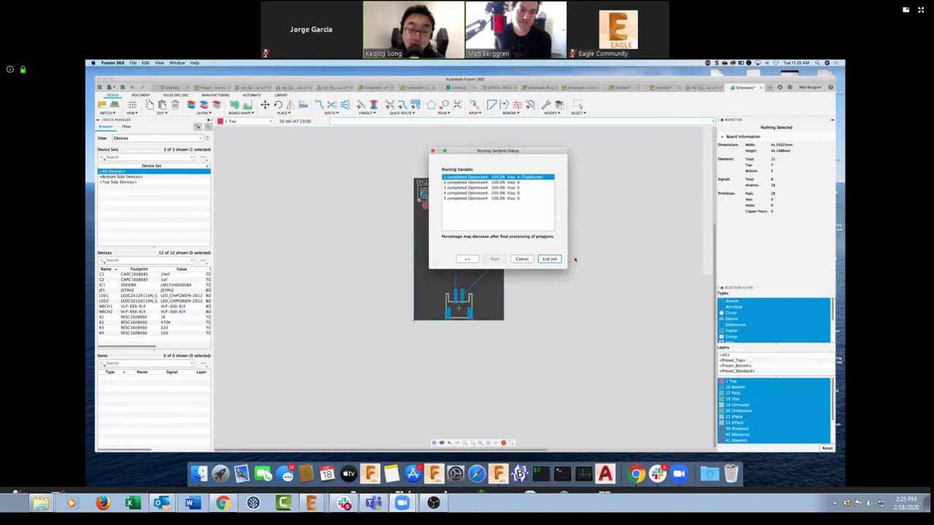
{"action": "left_click_drag", "start_coordinate": [518, 150], "coordinate": [656, 137]}
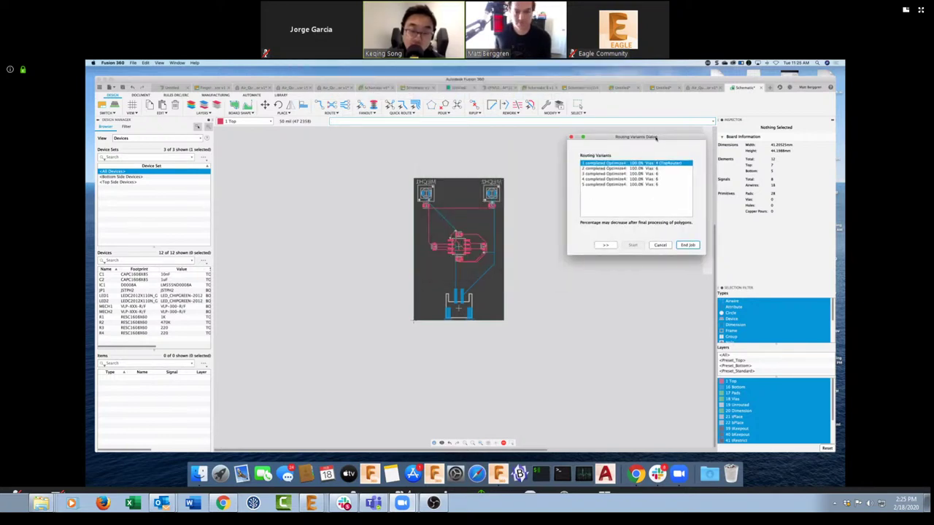
{"action": "left_click", "coordinate": [620, 174]}
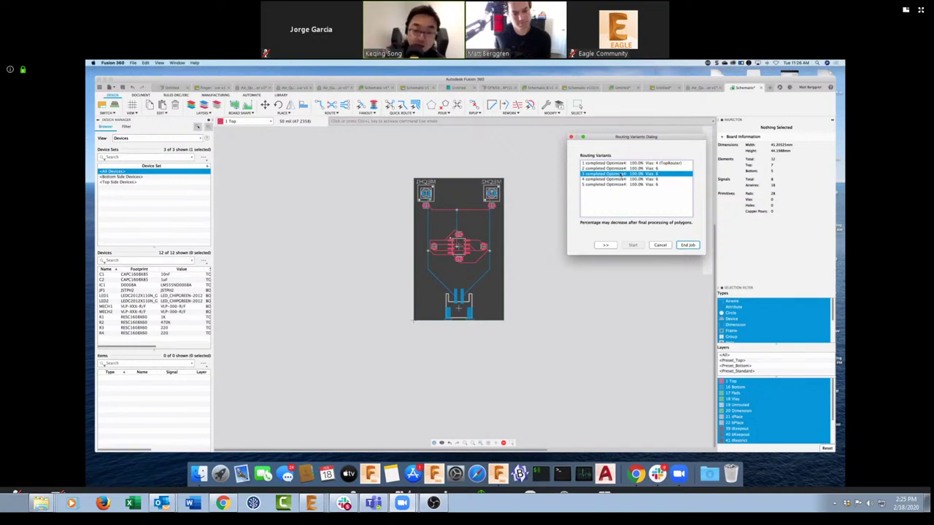
{"action": "left_click", "coordinate": [690, 244]}
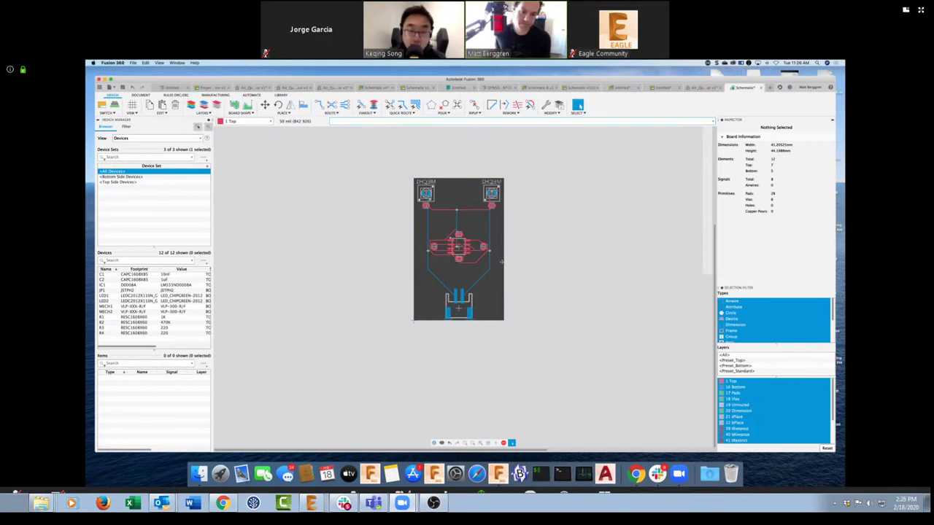
Open the Replace dialog for a board part and expand the Resistor library's generic R device
{"action": "scroll", "coordinate": [501, 261], "scroll_direction": "up", "scroll_amount": 2}
{"action": "right_click", "coordinate": [448, 219]}
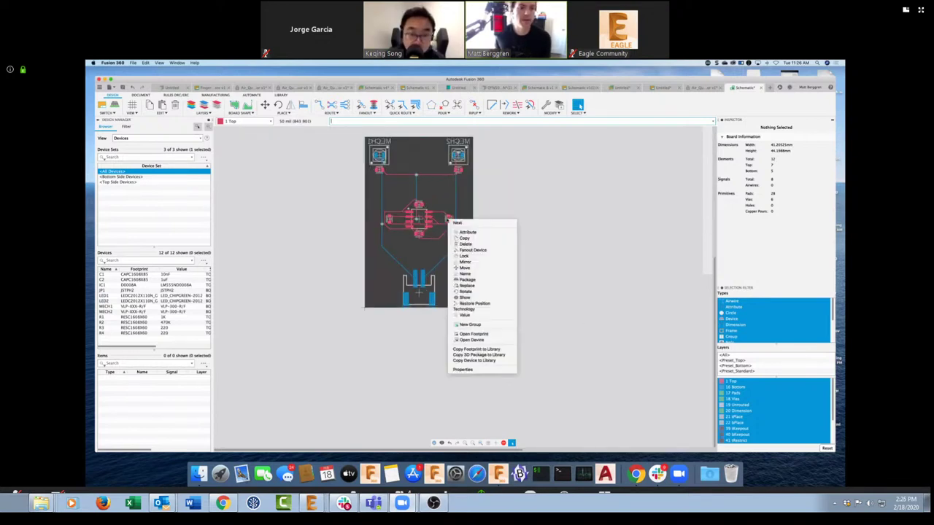
{"action": "left_click", "coordinate": [485, 289]}
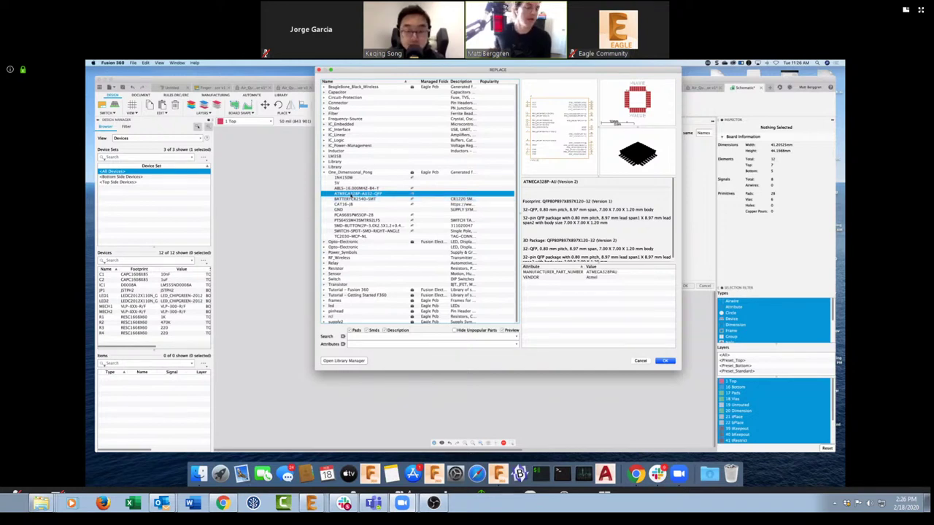
{"action": "double_click", "coordinate": [336, 268]}
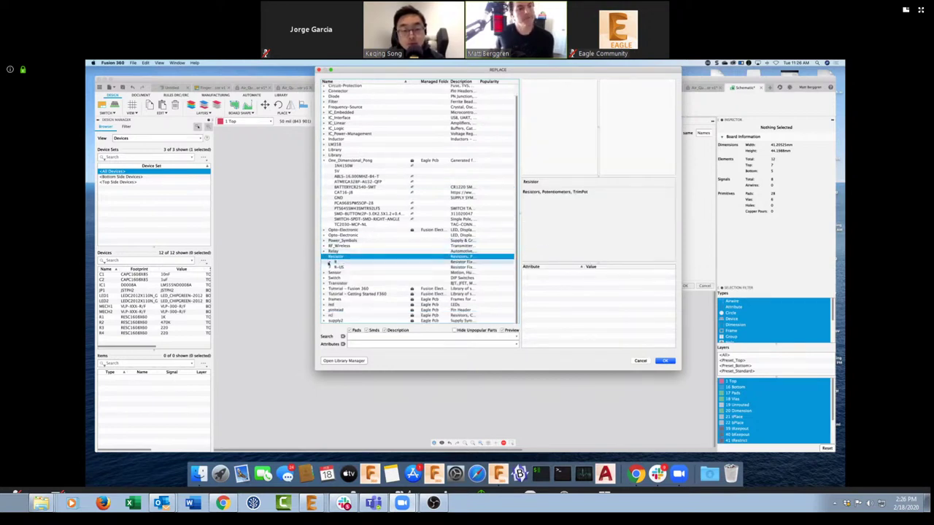
{"action": "double_click", "coordinate": [329, 263]}
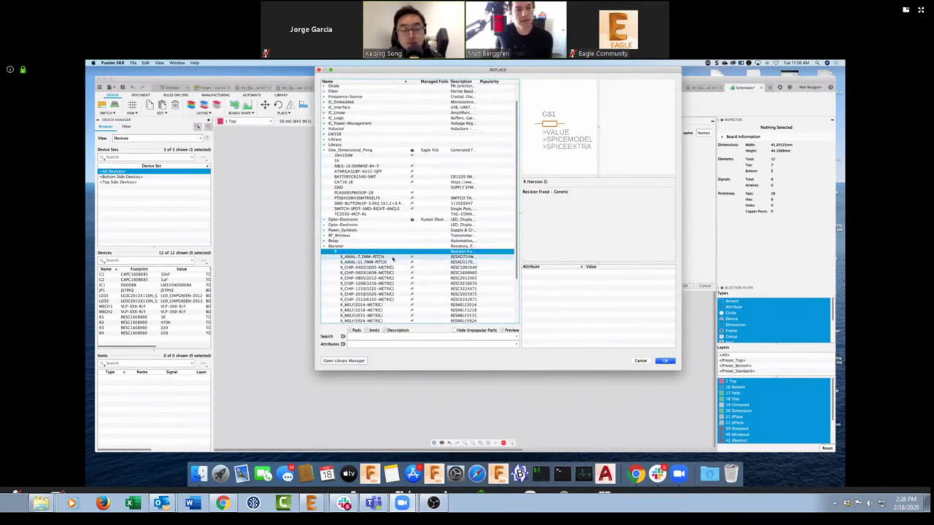
Preview resistor footprints from R_AXIAL-11.7MM-PITCH down through R_CHIP-1210(3225-METRIC)
{"action": "left_click", "coordinate": [393, 262]}
{"action": "scroll", "coordinate": [392, 233], "scroll_direction": "down", "scroll_amount": 3}
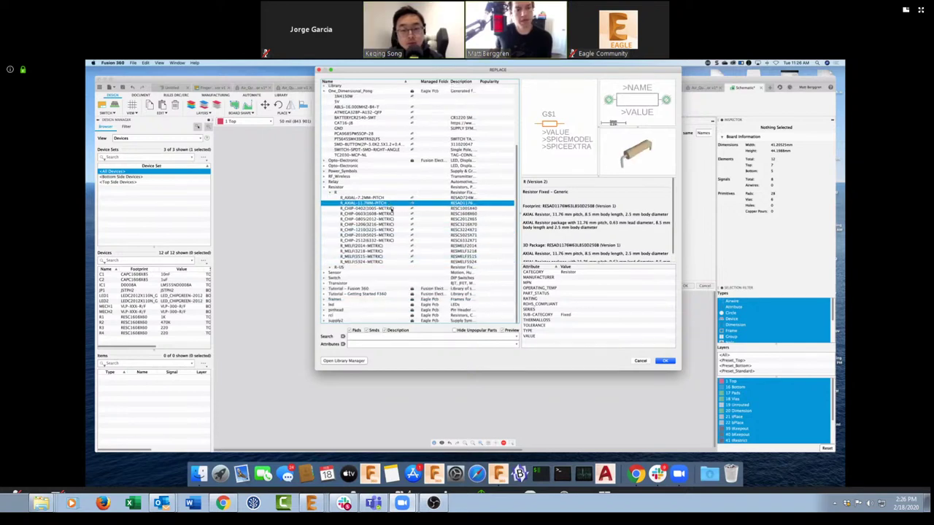
{"action": "left_click", "coordinate": [392, 210]}
{"action": "left_click", "coordinate": [392, 224]}
{"action": "left_click", "coordinate": [391, 230]}
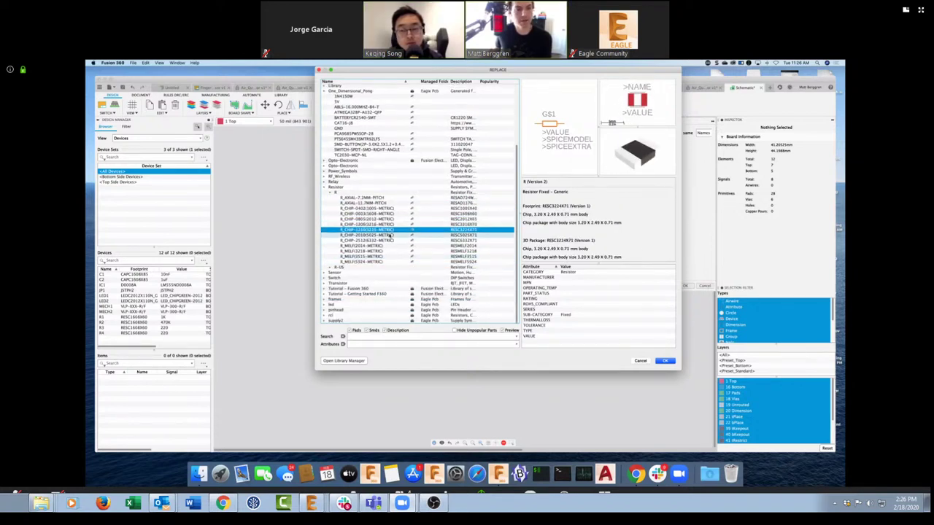
{"action": "left_click", "coordinate": [391, 235]}
{"action": "left_click", "coordinate": [391, 240]}
{"action": "left_click", "coordinate": [391, 245]}
Compare R_MELF(3218-METRIC), R_MELF(2014-METRIC) and R_CHIP-2512(6332-METRIC) footprints, then collapse the R list
{"action": "left_click", "coordinate": [390, 250]}
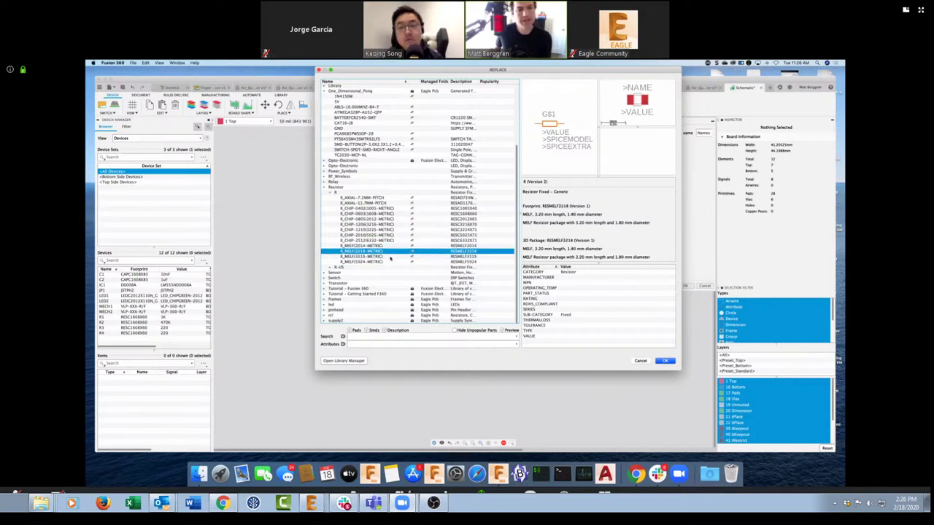
{"action": "left_click", "coordinate": [390, 257]}
{"action": "left_click", "coordinate": [390, 262]}
{"action": "left_click", "coordinate": [390, 256]}
{"action": "left_click", "coordinate": [389, 251]}
{"action": "left_click", "coordinate": [387, 245]}
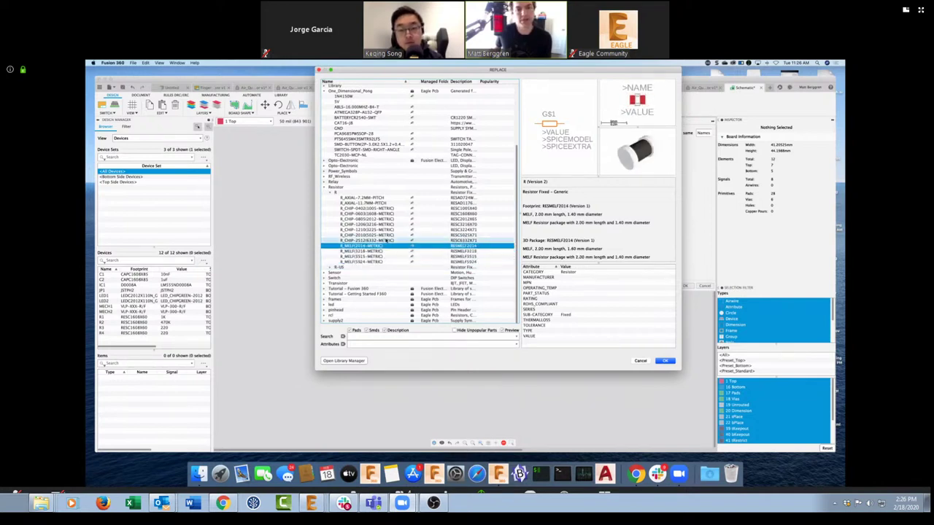
{"action": "left_click", "coordinate": [388, 240]}
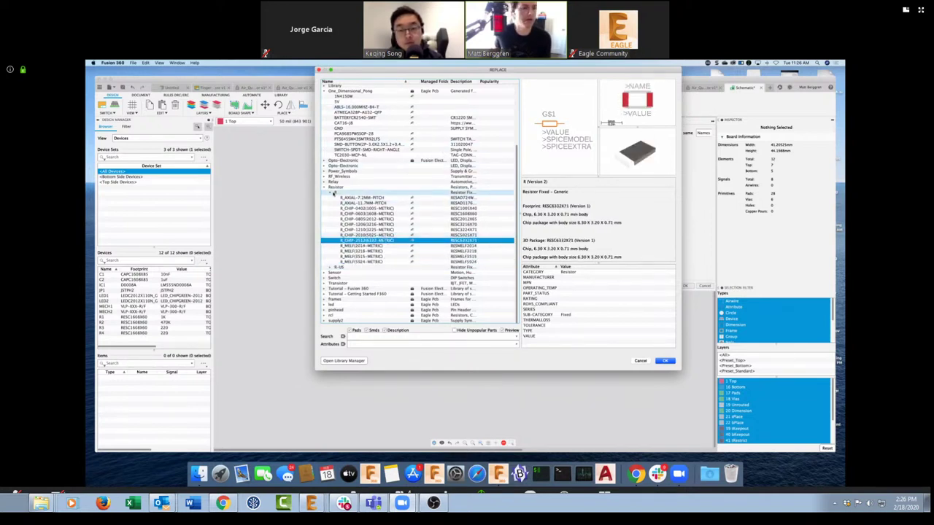
{"action": "left_click", "coordinate": [329, 191]}
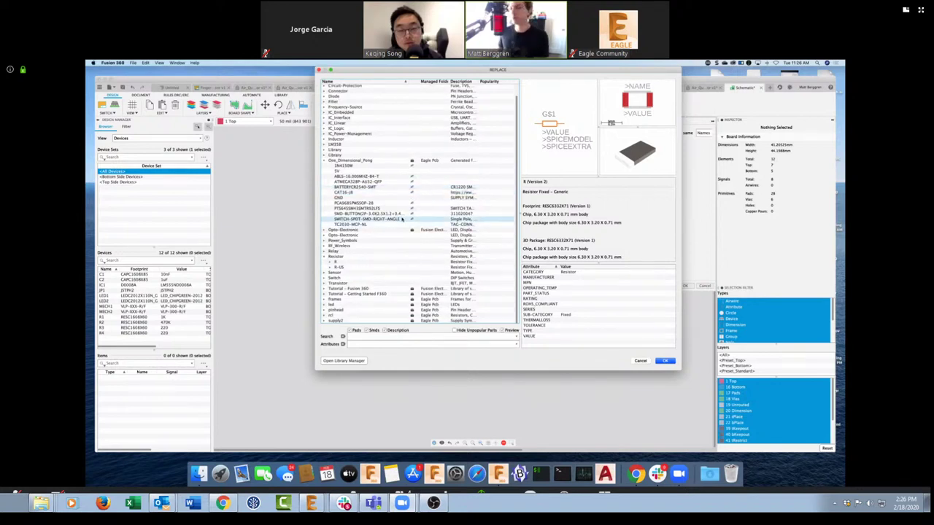
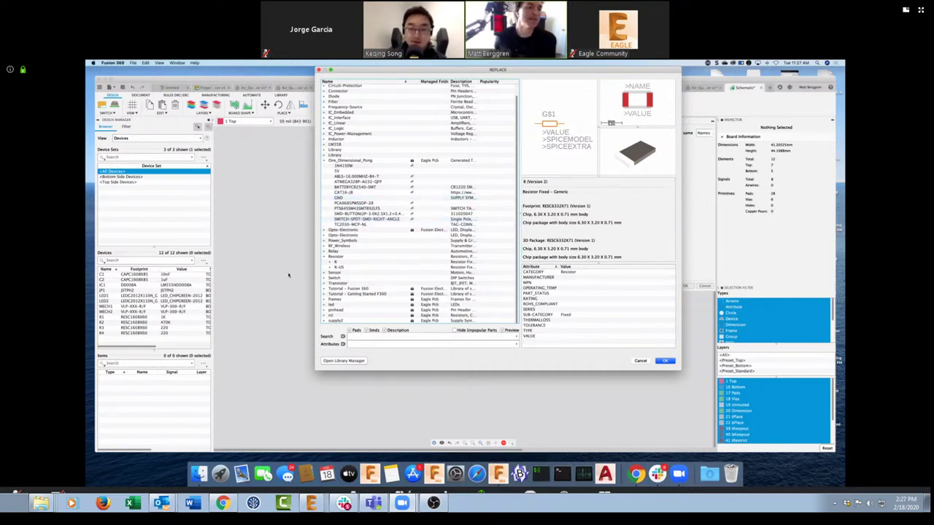
Add non-plated 39.37008 drill holes at the board's bottom-left and bottom-right corners
{"action": "left_click", "coordinate": [640, 360]}
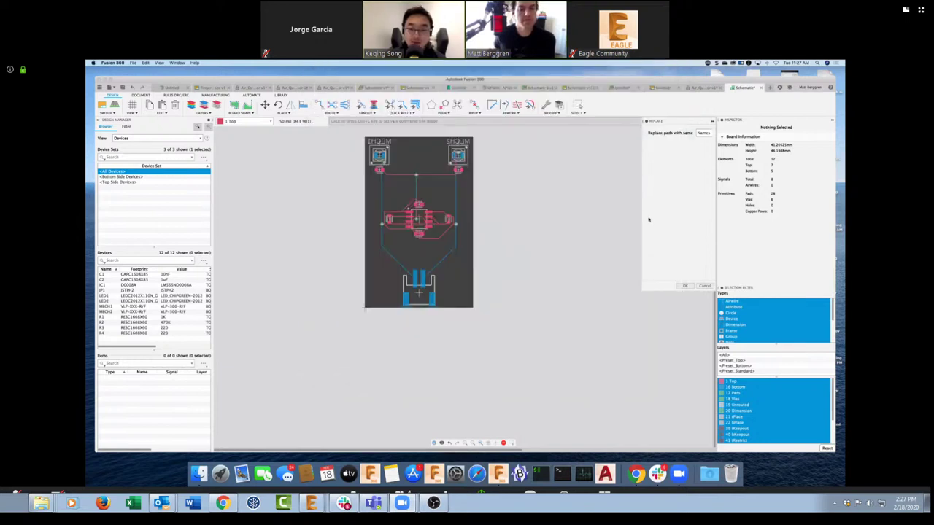
{"action": "scroll", "coordinate": [440, 191], "scroll_direction": "down", "scroll_amount": 2}
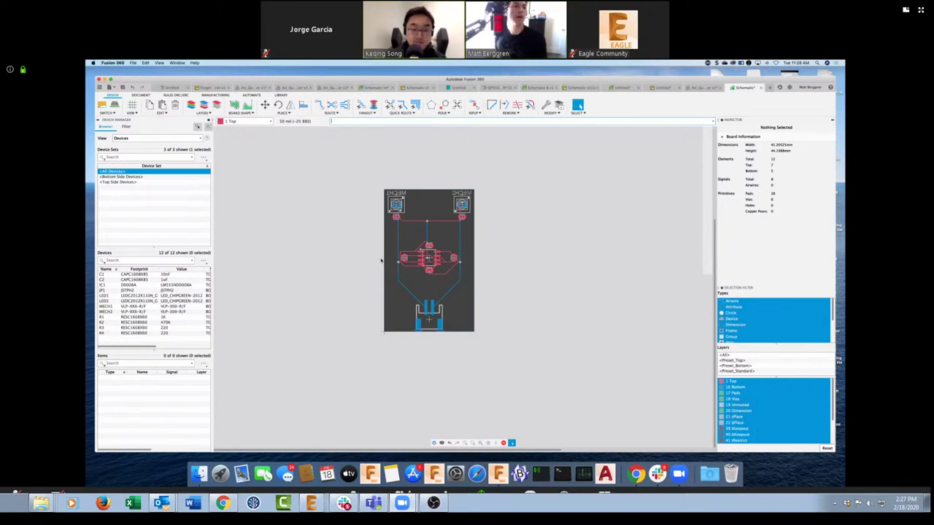
{"action": "left_click", "coordinate": [269, 113]}
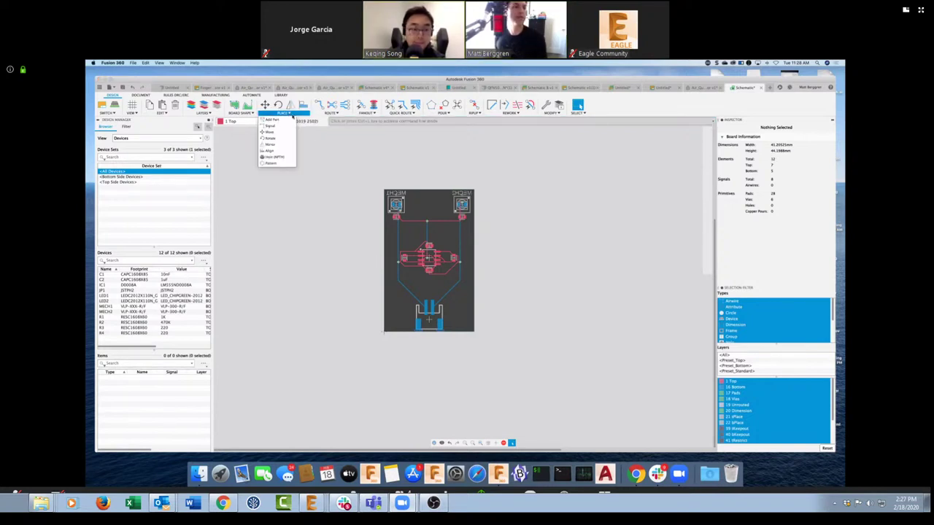
{"action": "left_click", "coordinate": [298, 162]}
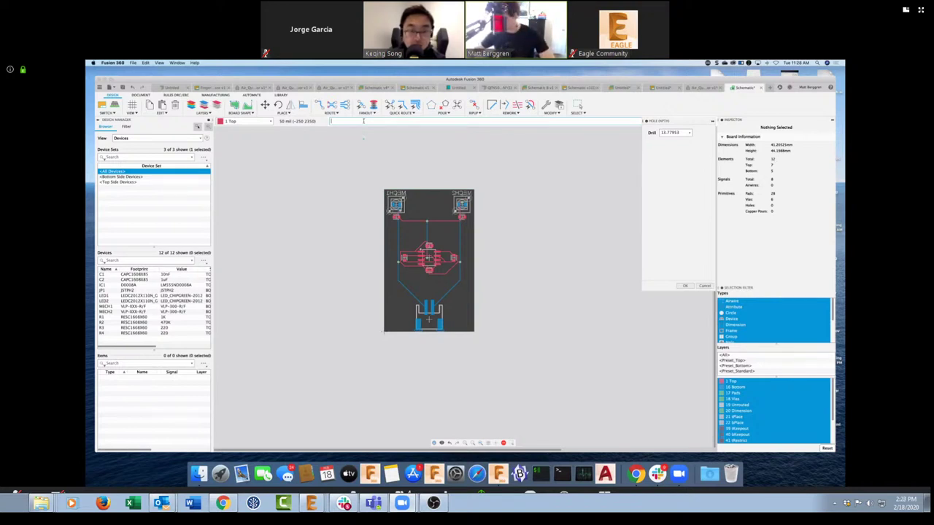
{"action": "left_click", "coordinate": [690, 133]}
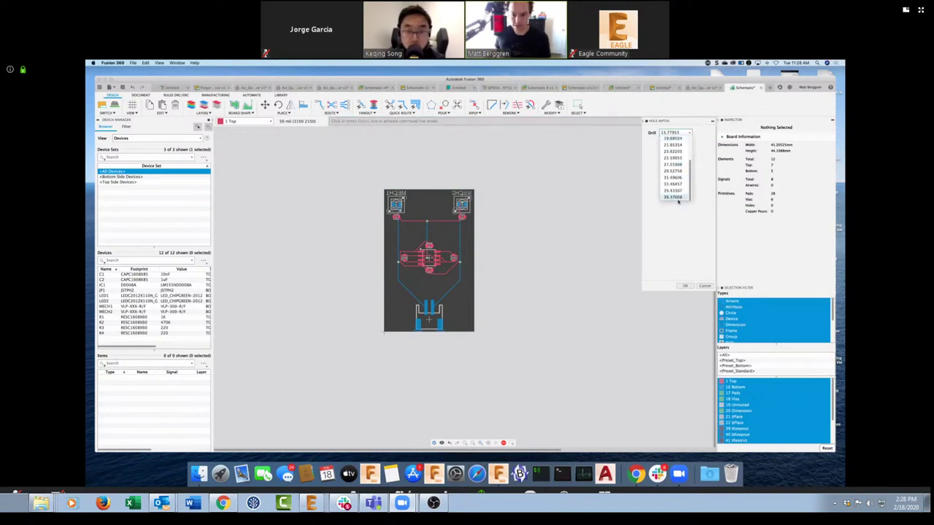
{"action": "left_click", "coordinate": [677, 197]}
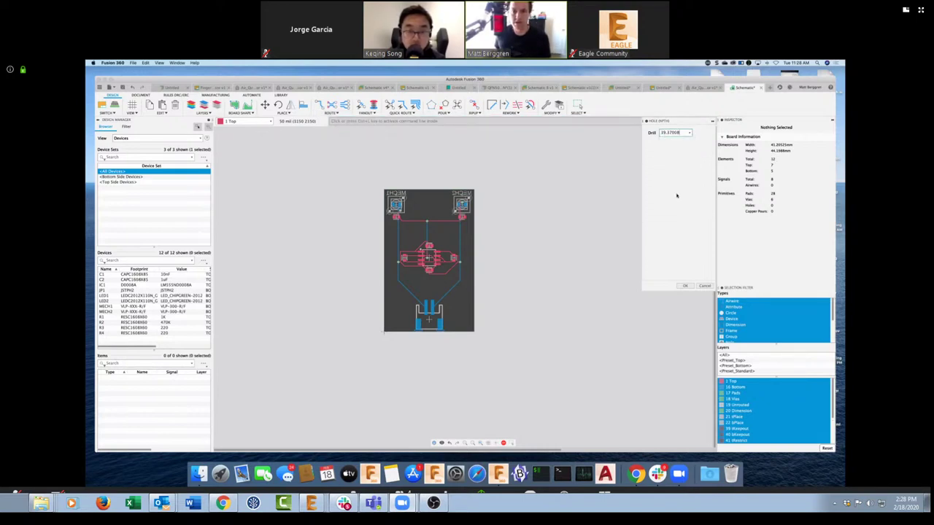
{"action": "left_click", "coordinate": [391, 324]}
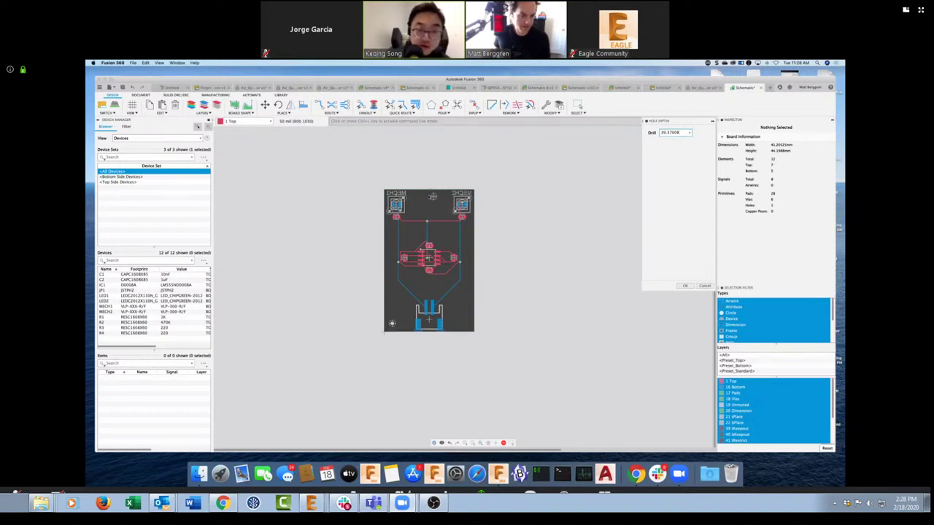
{"action": "left_click", "coordinate": [467, 324]}
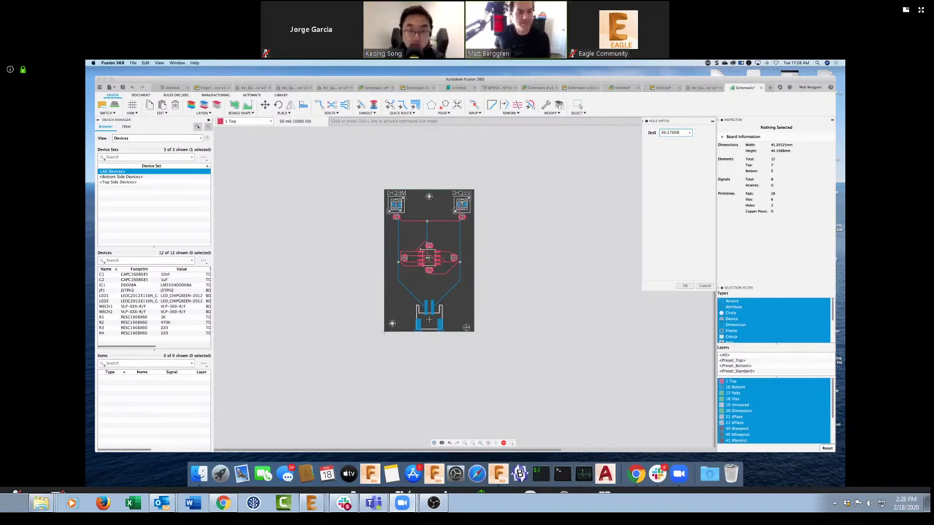
{"action": "left_click", "coordinate": [685, 285]}
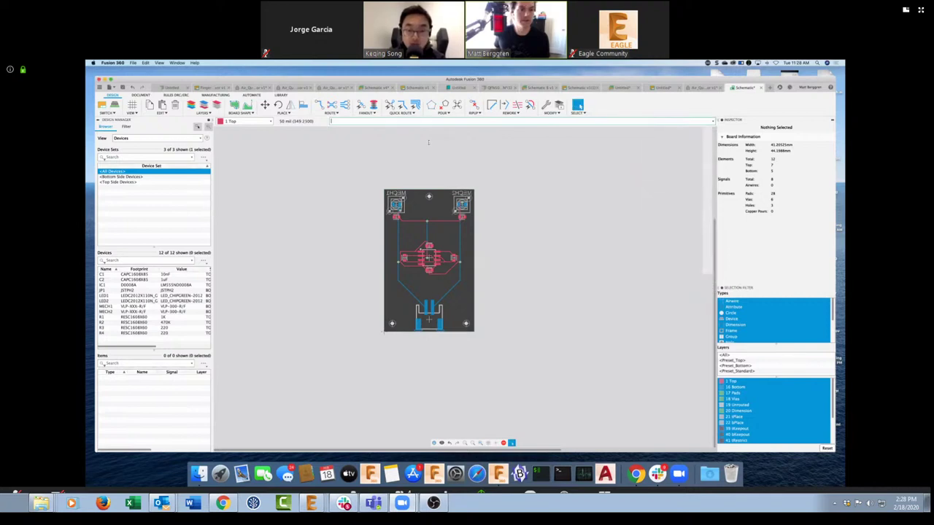
Clear the stray command-line text and run the grid command to show the Grid settings
{"action": "type", "text": "adsfjkasjdfjasfd"}
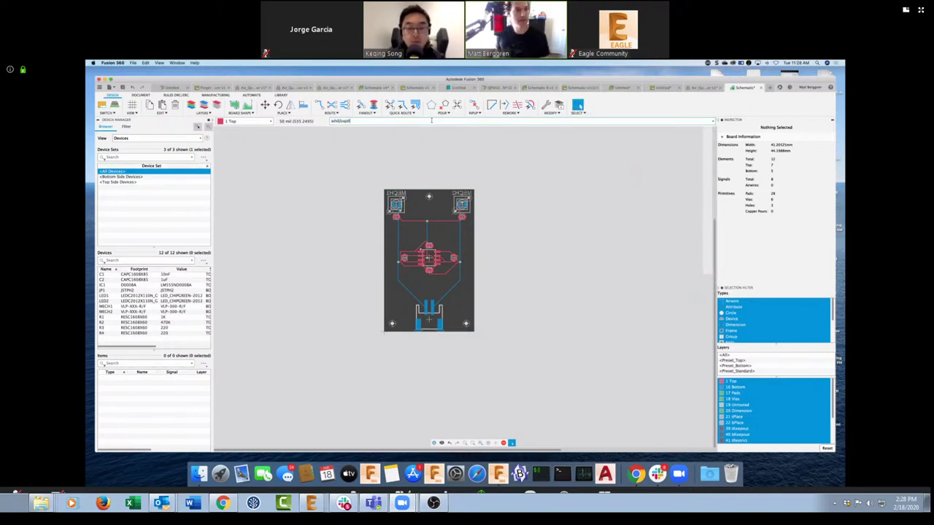
{"action": "key", "text": "BackSpace"}
{"action": "key", "text": "BackSpace"}
{"action": "key", "text": "BackSpace"}
{"action": "key", "text": "BackSpace"}
{"action": "key", "text": "BackSpace"}
{"action": "key", "text": "BackSpace"}
{"action": "key", "text": "BackSpace"}
{"action": "key", "text": "BackSpace"}
{"action": "key", "text": "BackSpace"}
{"action": "key", "text": "BackSpace"}
{"action": "key", "text": "BackSpace"}
{"action": "key", "text": "BackSpace"}
{"action": "key", "text": "BackSpace"}
{"action": "key", "text": "BackSpace"}
{"action": "key", "text": "BackSpace"}
{"action": "key", "text": "BackSpace"}
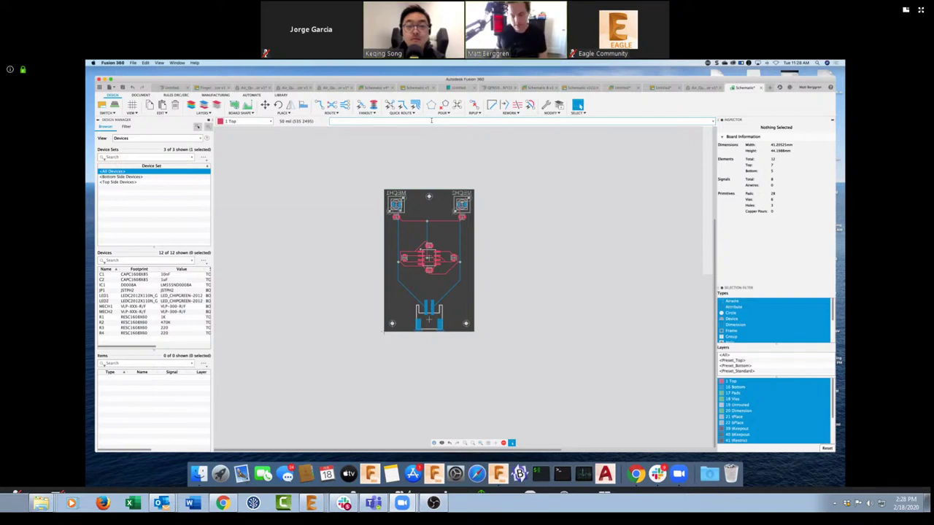
{"action": "key", "text": "Up"}
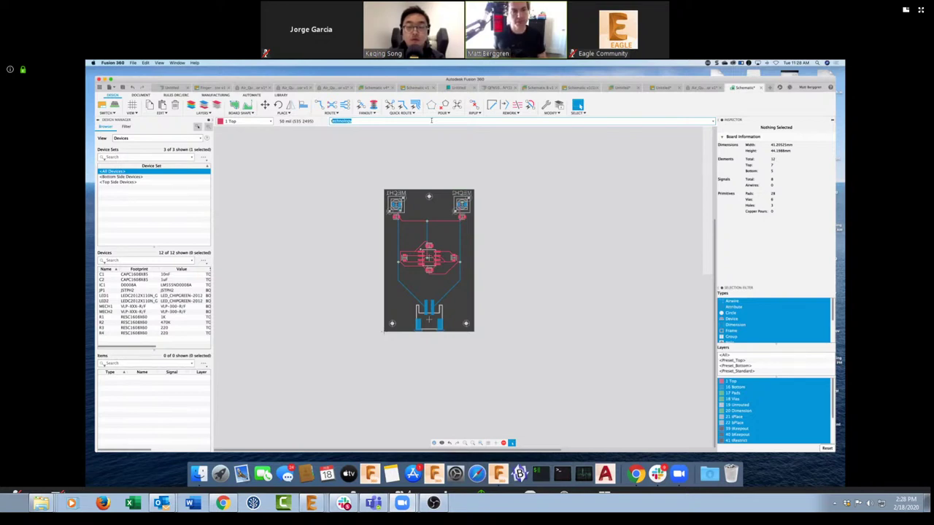
{"action": "key", "text": "BackSpace"}
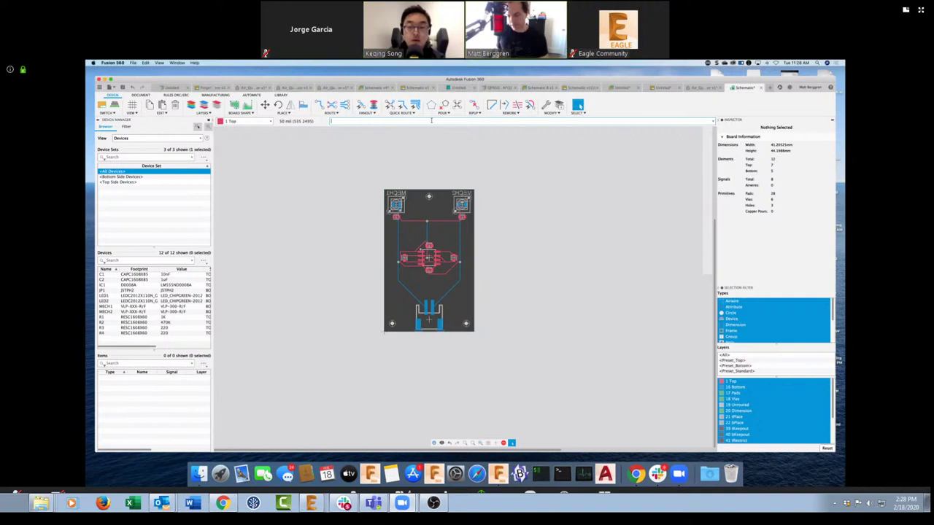
{"action": "type", "text": "grid"}
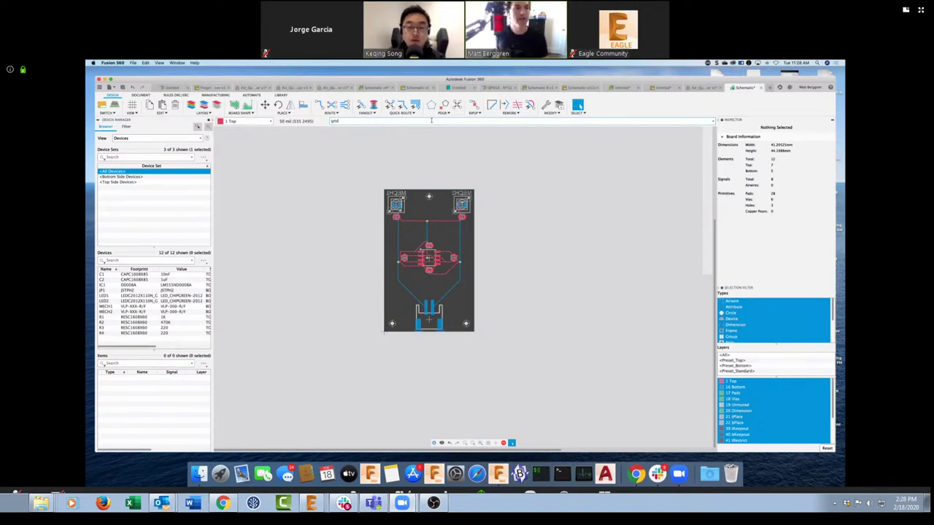
{"action": "key", "text": "Return"}
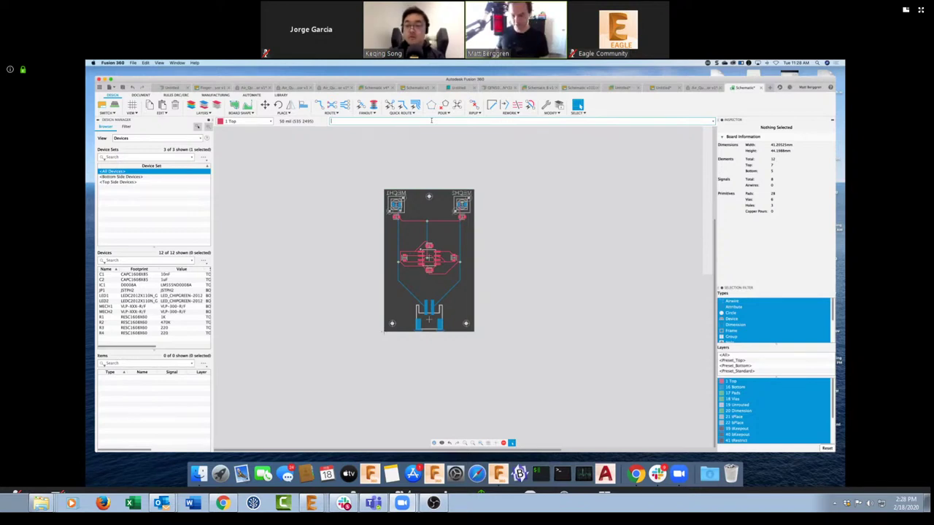
{"action": "type", "text": "grid"}
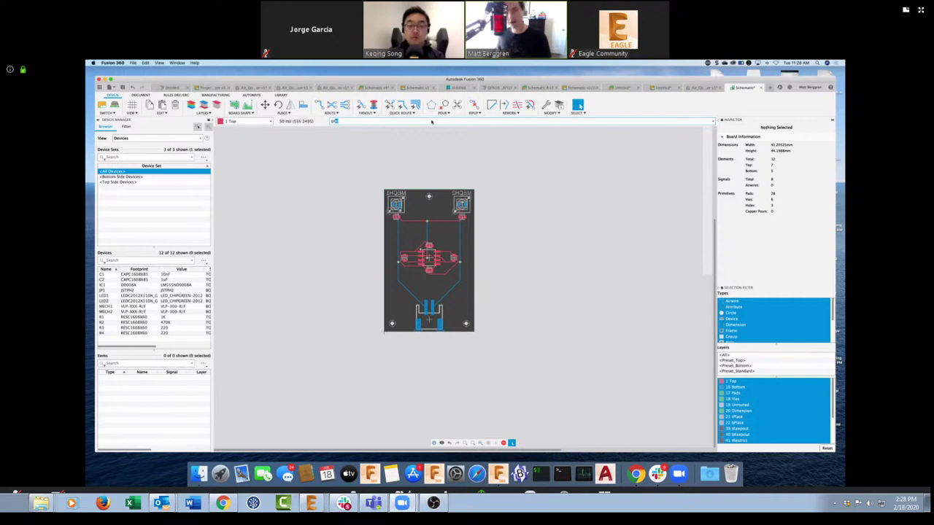
{"action": "key", "text": "Return"}
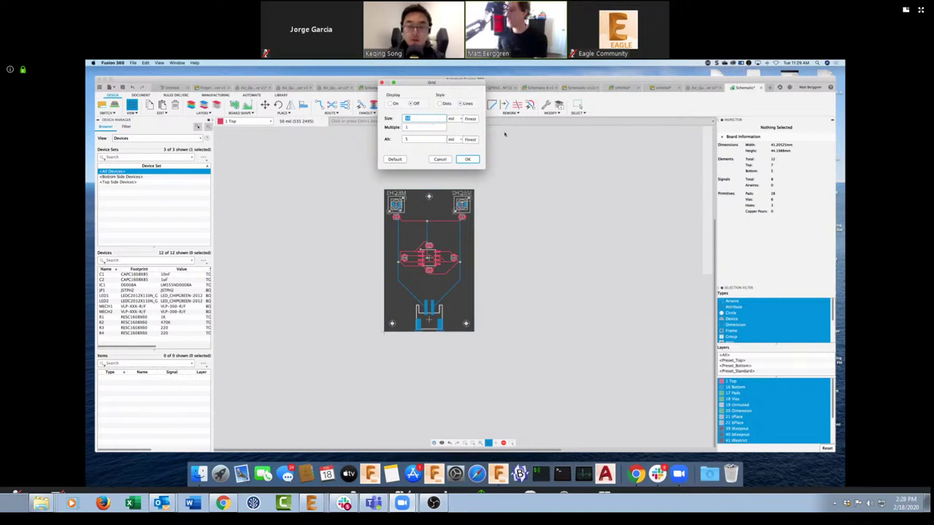
Close the Grid dialog unchanged and keep 1 Top as the active layer
{"action": "left_click", "coordinate": [451, 161]}
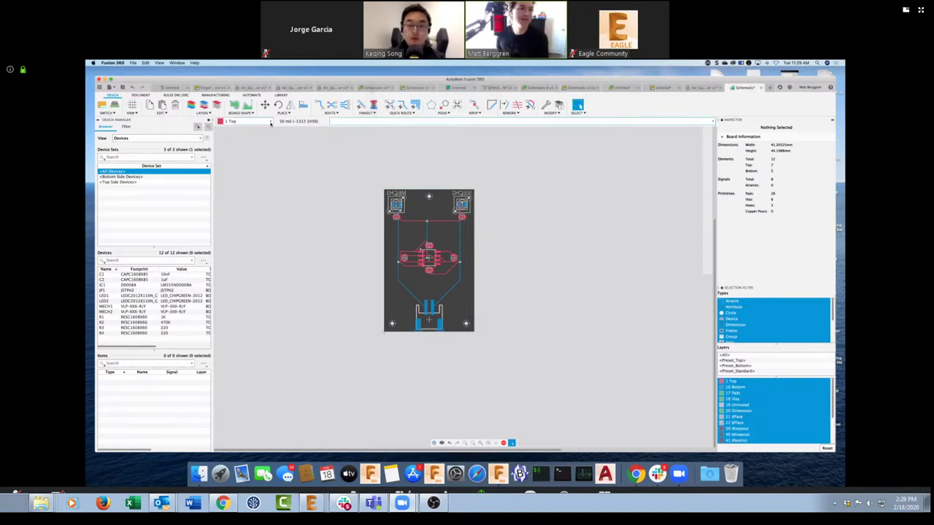
{"action": "left_click", "coordinate": [264, 119]}
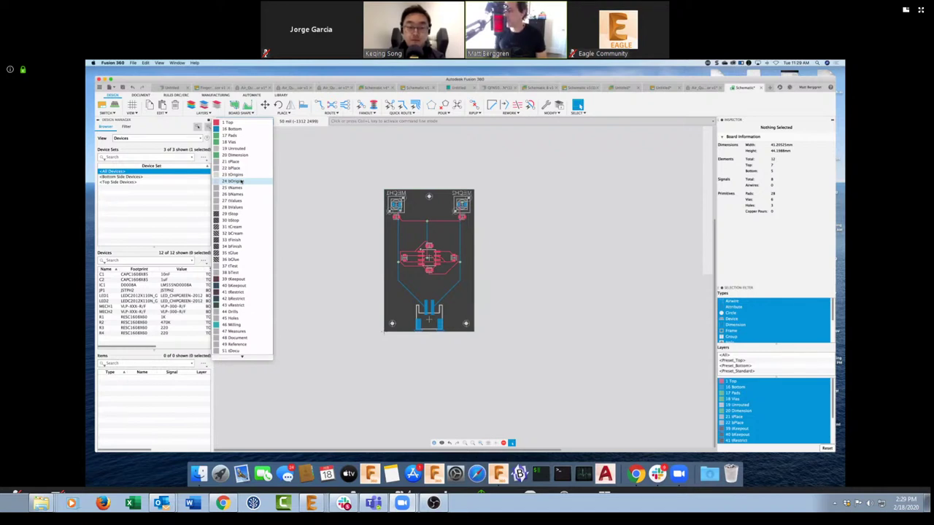
{"action": "left_click", "coordinate": [544, 254]}
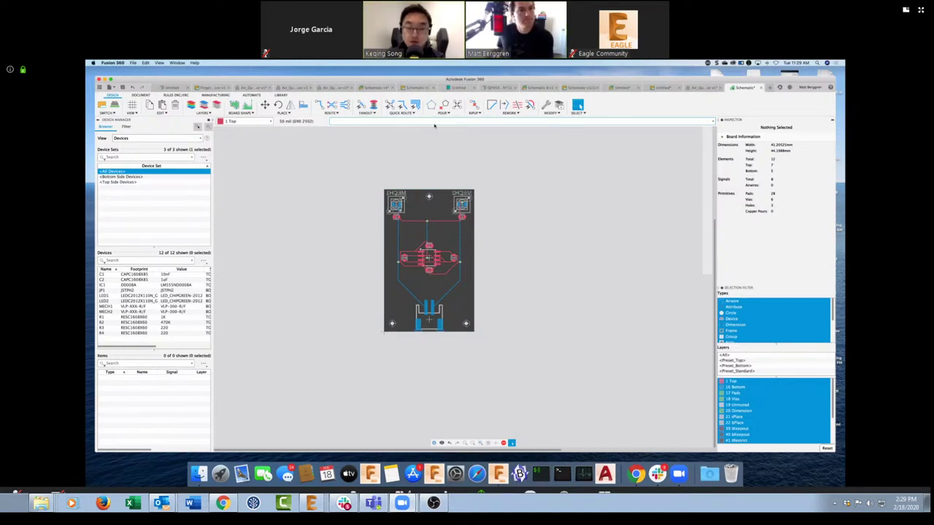
{"action": "left_click", "coordinate": [492, 104]}
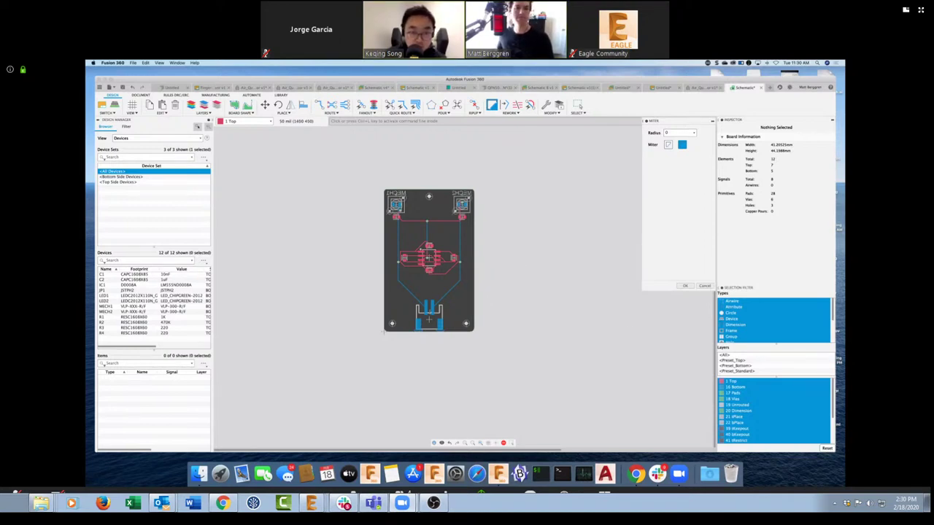
Apply the trace corner mitre, then save the board design as 'test'
{"action": "left_click", "coordinate": [684, 286]}
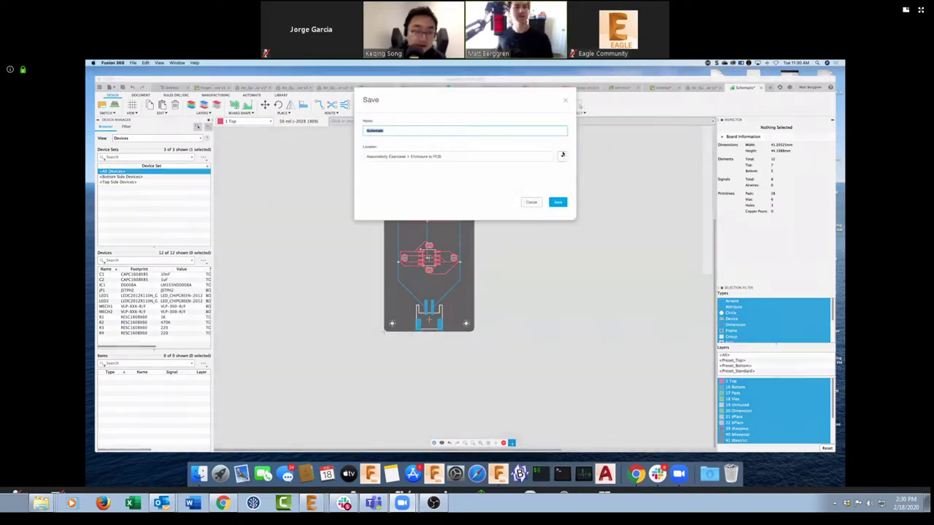
{"action": "left_click", "coordinate": [121, 87]}
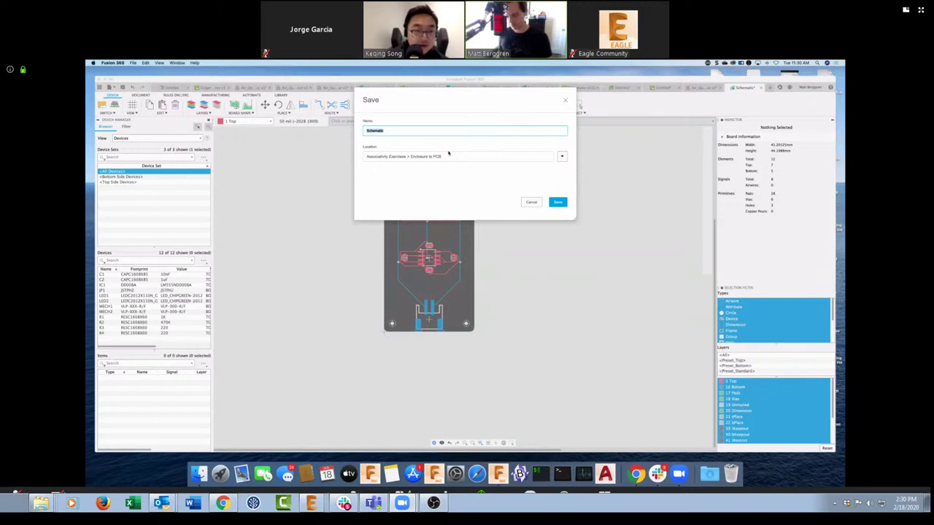
{"action": "type", "text": "test"}
{"action": "key", "text": "Return"}
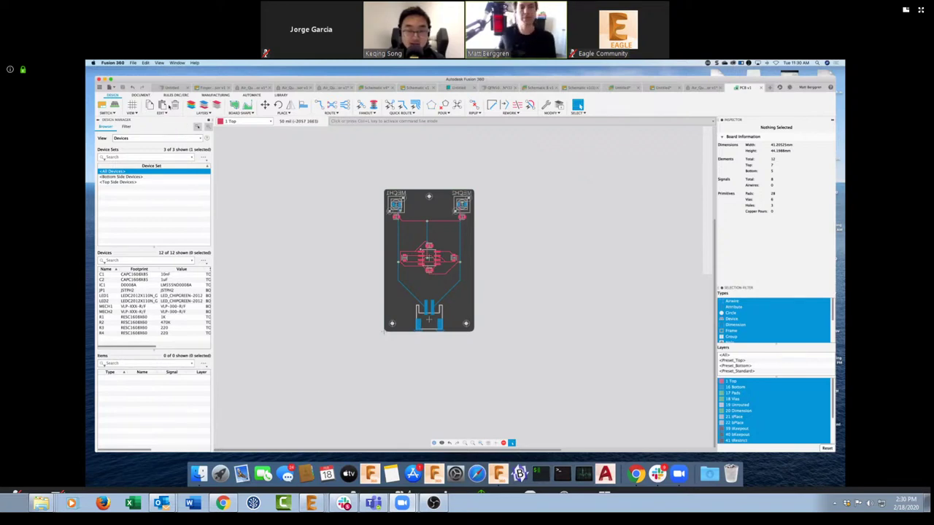
{"action": "left_click", "coordinate": [168, 87]}
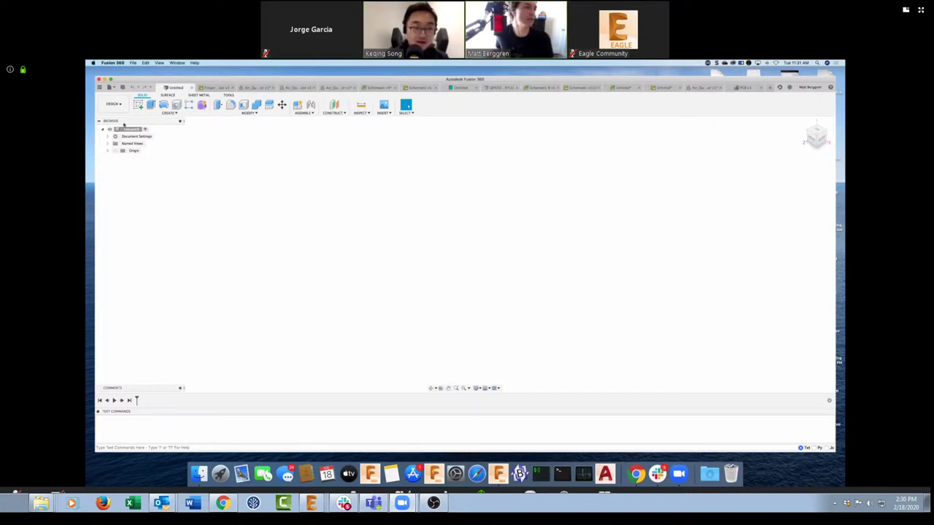
{"action": "left_click", "coordinate": [99, 87]}
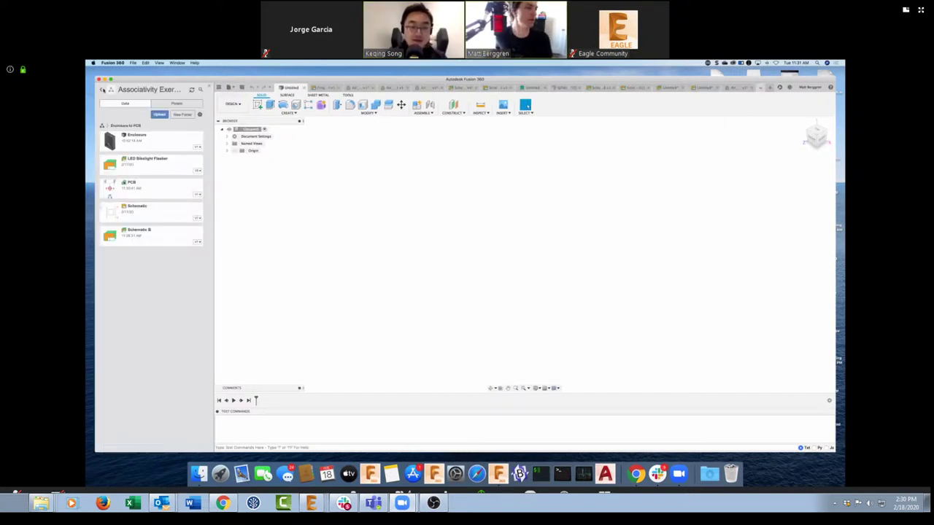
{"action": "left_click", "coordinate": [103, 90]}
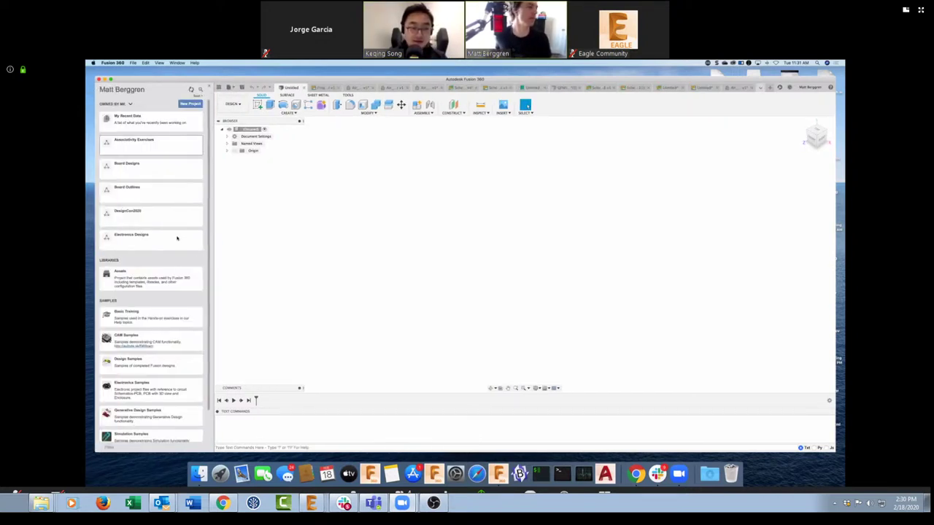
{"action": "left_click", "coordinate": [165, 146]}
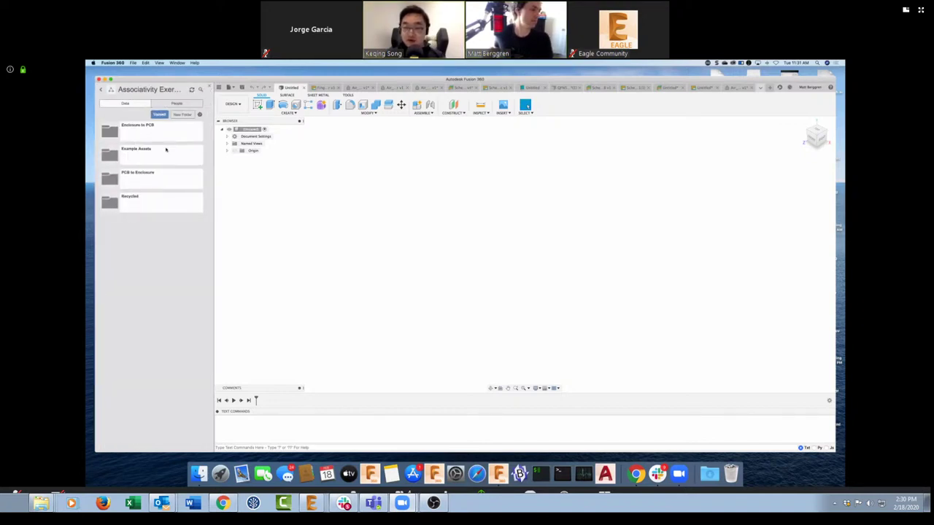
{"action": "left_click", "coordinate": [166, 149]}
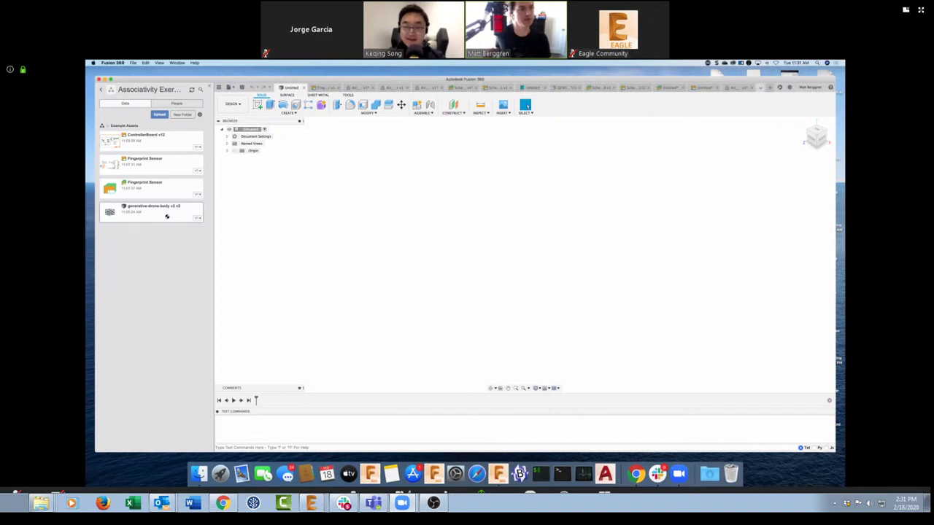
{"action": "double_click", "coordinate": [166, 216]}
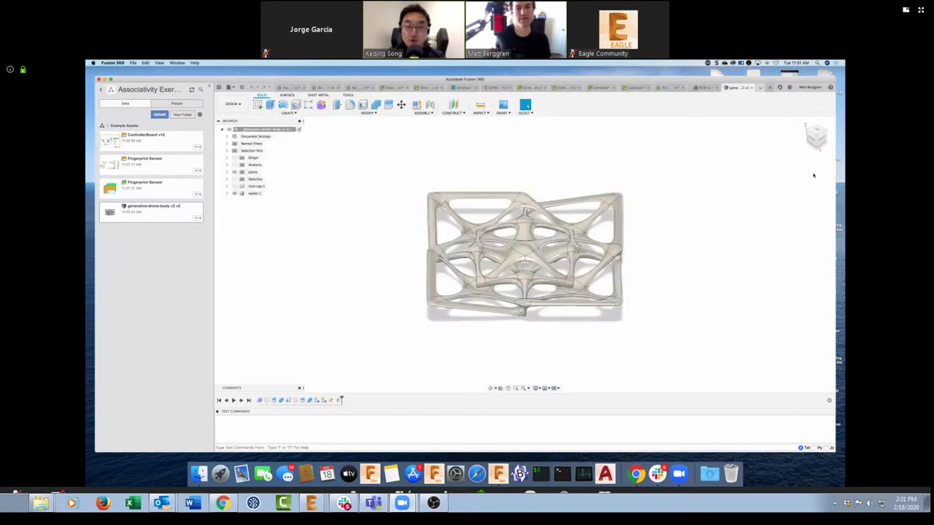
Orbit the drone body lattice from an isometric corner view to a shallow side view
{"action": "left_click", "coordinate": [822, 146]}
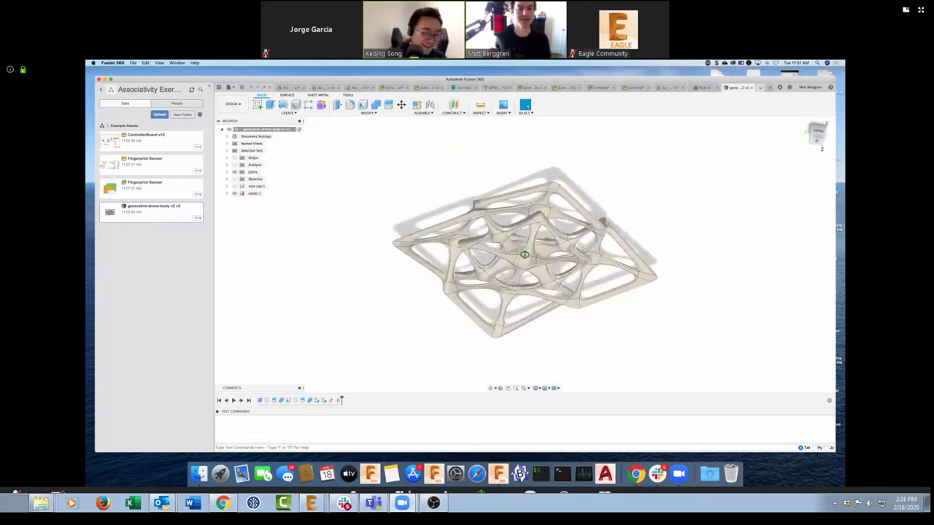
{"action": "left_click_drag", "start_coordinate": [821, 146], "coordinate": [603, 238]}
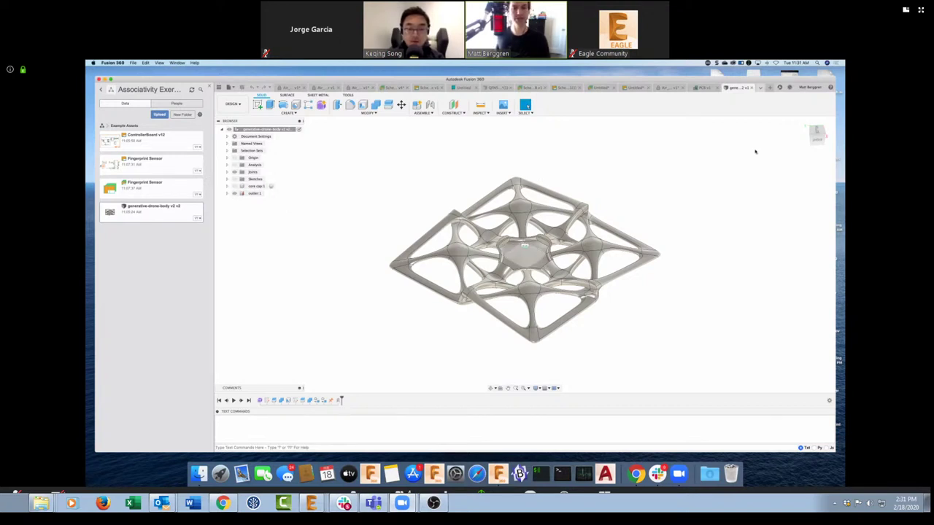
{"action": "mouse_move", "coordinate": [819, 139]}
{"action": "left_mouse_down"}
{"action": "mouse_move", "coordinate": [802, 129]}
{"action": "mouse_move", "coordinate": [806, 146]}
{"action": "mouse_move", "coordinate": [802, 130]}
{"action": "mouse_move", "coordinate": [806, 140]}
{"action": "mouse_move", "coordinate": [804, 132]}
{"action": "mouse_move", "coordinate": [814, 139]}
{"action": "mouse_move", "coordinate": [836, 130]}
{"action": "mouse_move", "coordinate": [815, 139]}
{"action": "mouse_move", "coordinate": [803, 126]}
{"action": "left_mouse_up"}
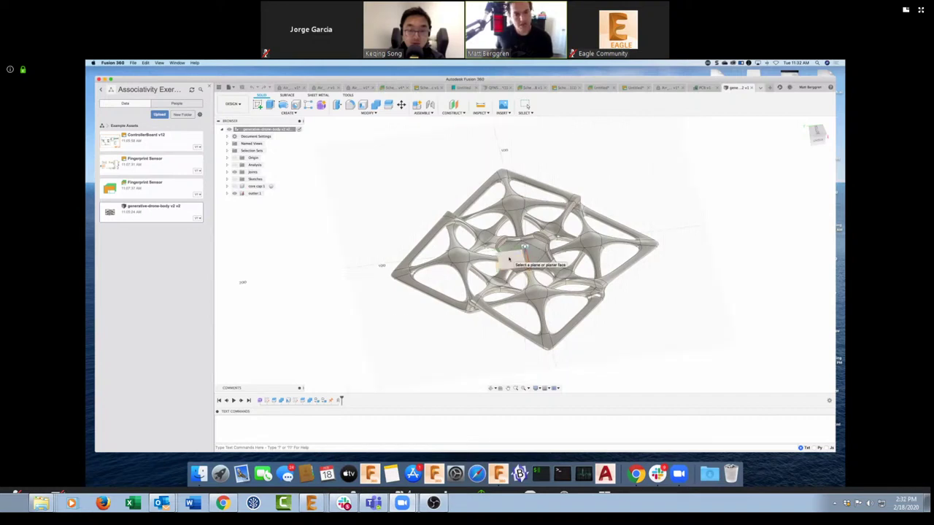
Project the drone body's central hub face into a new sketch and finish it
{"action": "left_click", "coordinate": [510, 251]}
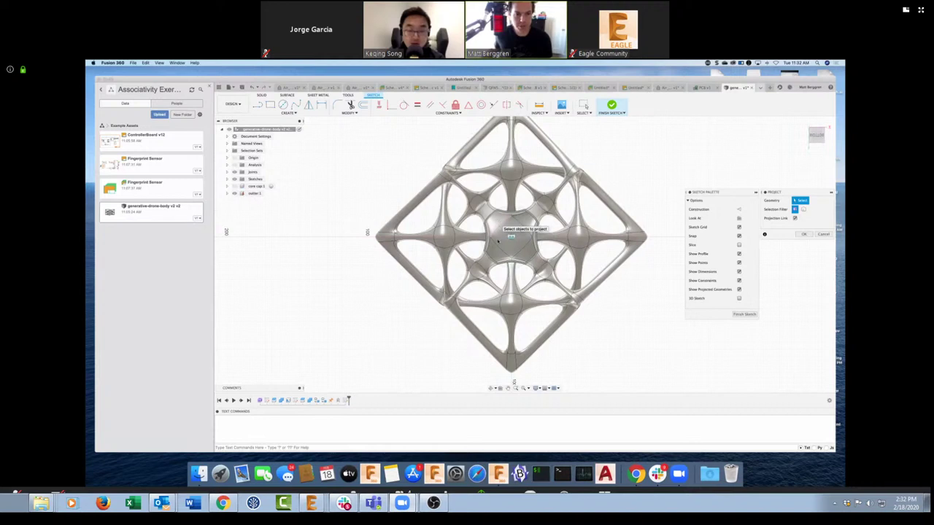
{"action": "left_click", "coordinate": [504, 228]}
{"action": "left_click", "coordinate": [528, 222]}
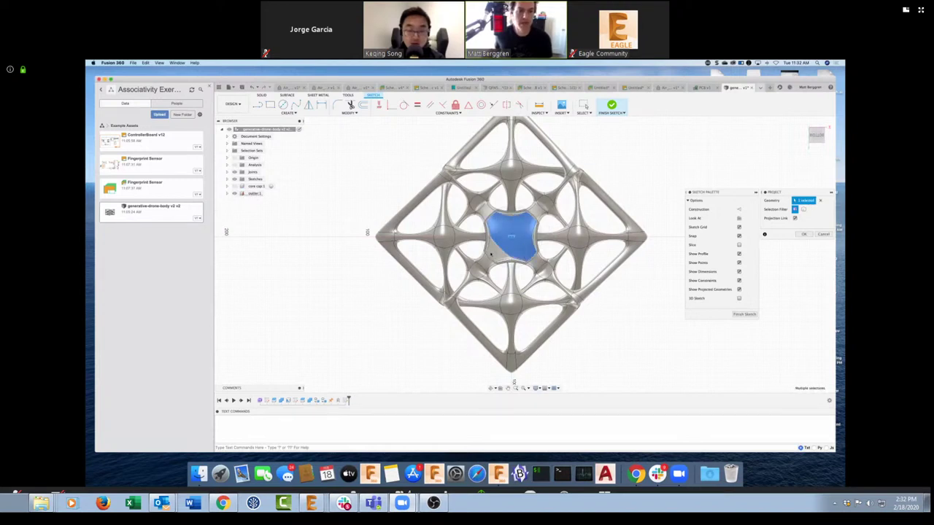
{"action": "left_click", "coordinate": [802, 235]}
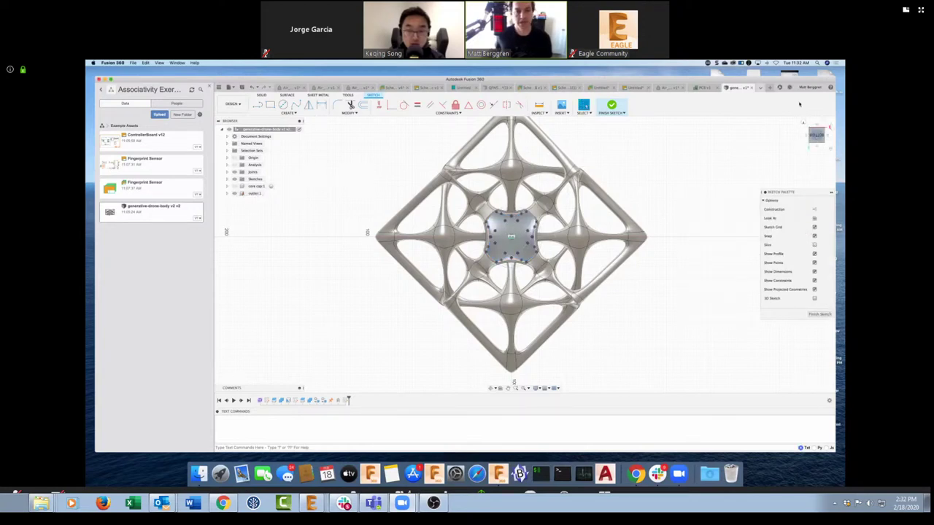
{"action": "mouse_move", "coordinate": [799, 104]}
{"action": "middle_mouse_down", "text": "shift"}
{"action": "mouse_move", "coordinate": [780, 124]}
{"action": "mouse_move", "coordinate": [804, 111]}
{"action": "middle_mouse_up", "text": "shift"}
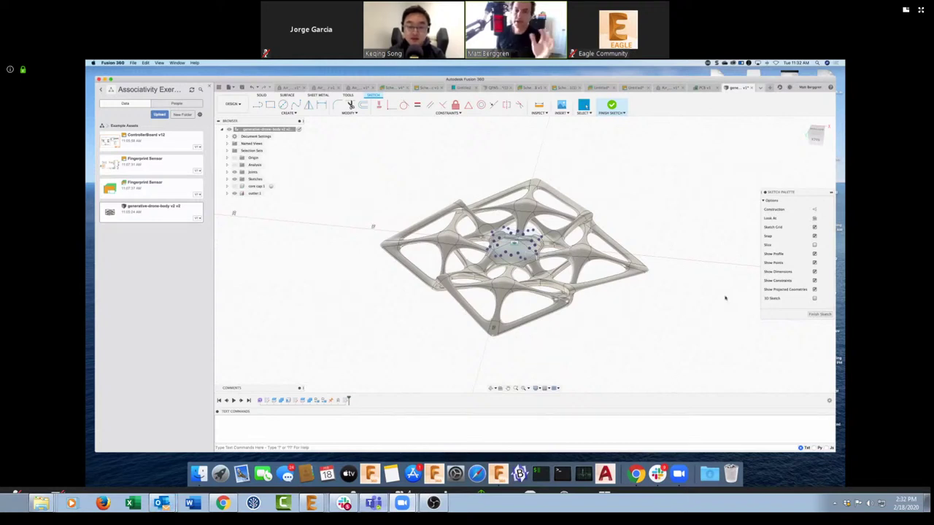
{"action": "left_click", "coordinate": [820, 314]}
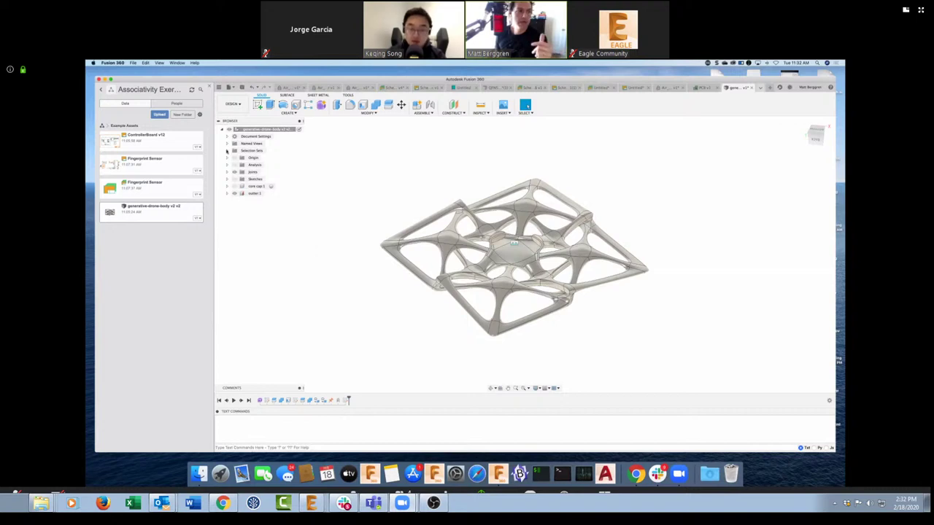
Hide Sketch2 and Sketch3, leaving Sketch4's hub outline visible and selected
{"action": "left_click", "coordinate": [234, 179]}
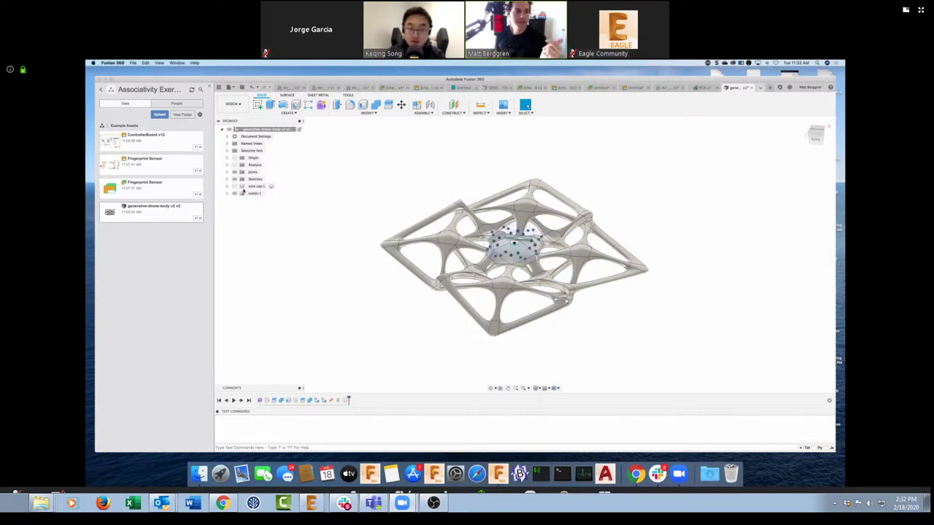
{"action": "left_click", "coordinate": [227, 179]}
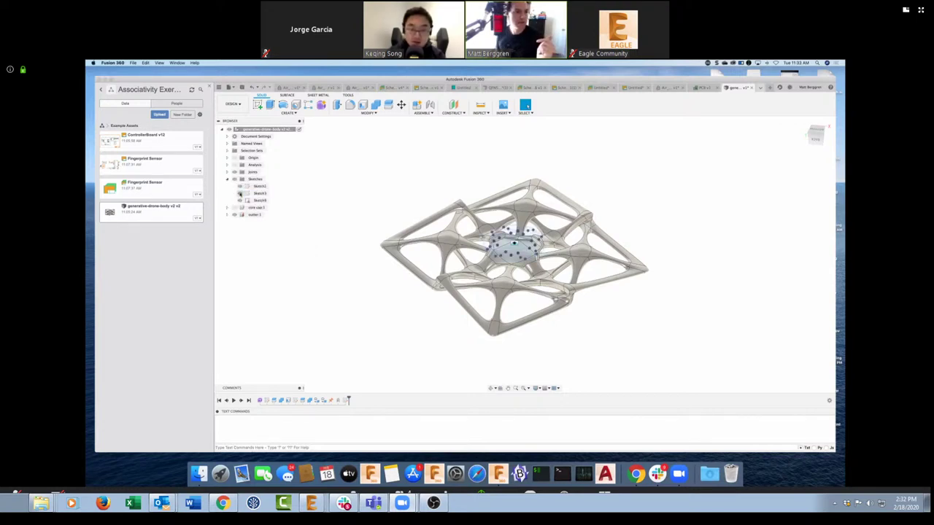
{"action": "left_click", "coordinate": [239, 193]}
{"action": "left_click", "coordinate": [259, 200]}
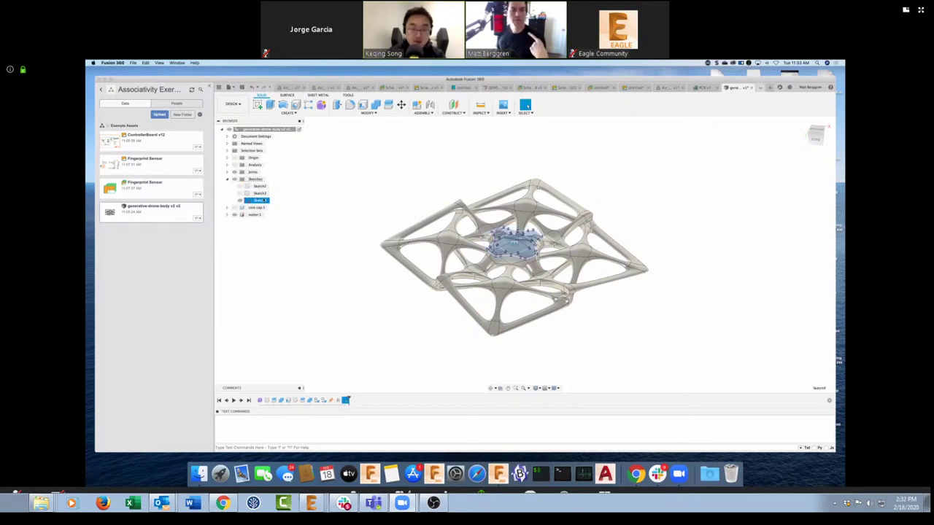
{"action": "left_click", "coordinate": [271, 113]}
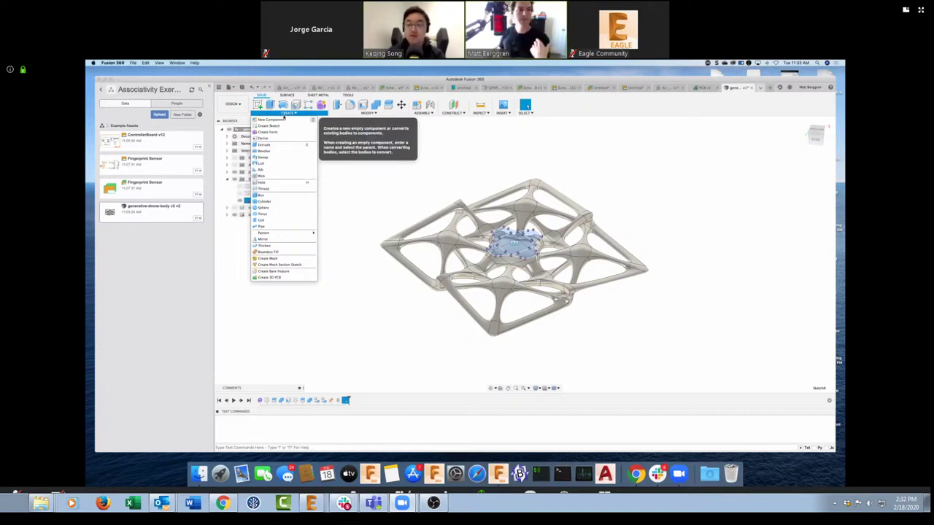
Create a 3D PCB whose board outline is the central hub sketch profiles
{"action": "left_click", "coordinate": [294, 277]}
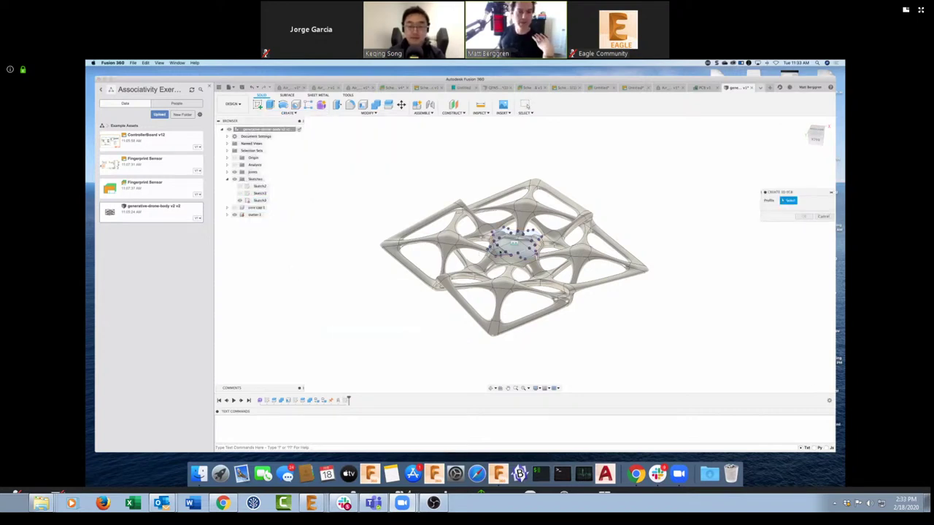
{"action": "left_click", "coordinate": [509, 248]}
{"action": "left_click", "coordinate": [524, 255]}
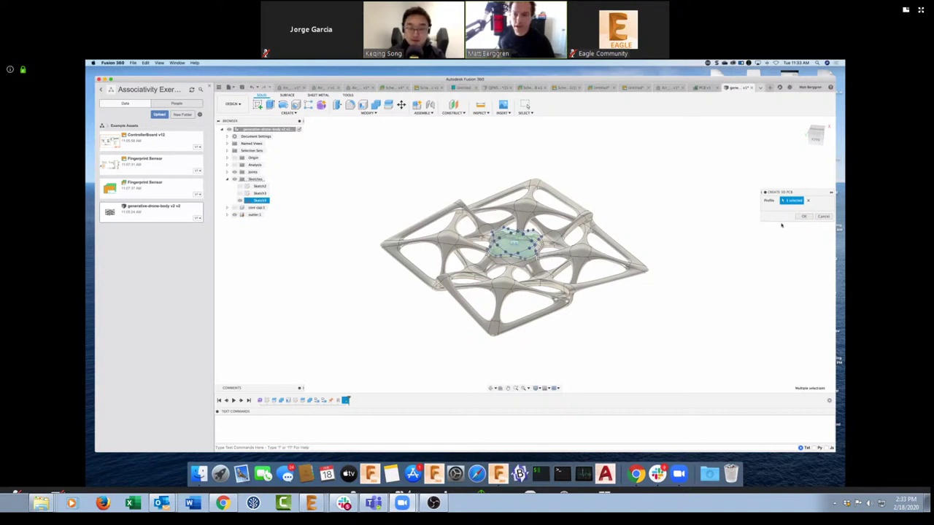
{"action": "left_click", "coordinate": [803, 215]}
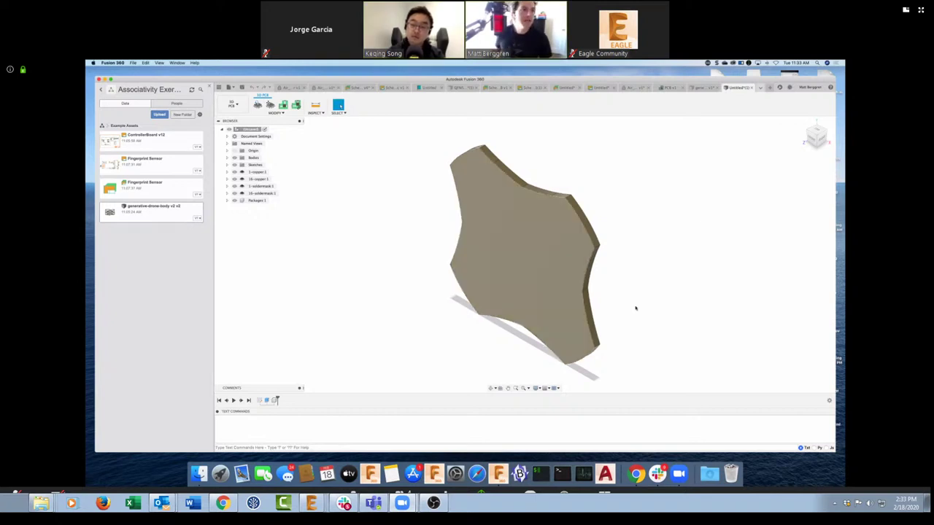
Save the new 3D PCB as 'DroneBoard', then return to the generative drone body document
{"action": "left_click", "coordinate": [240, 88]}
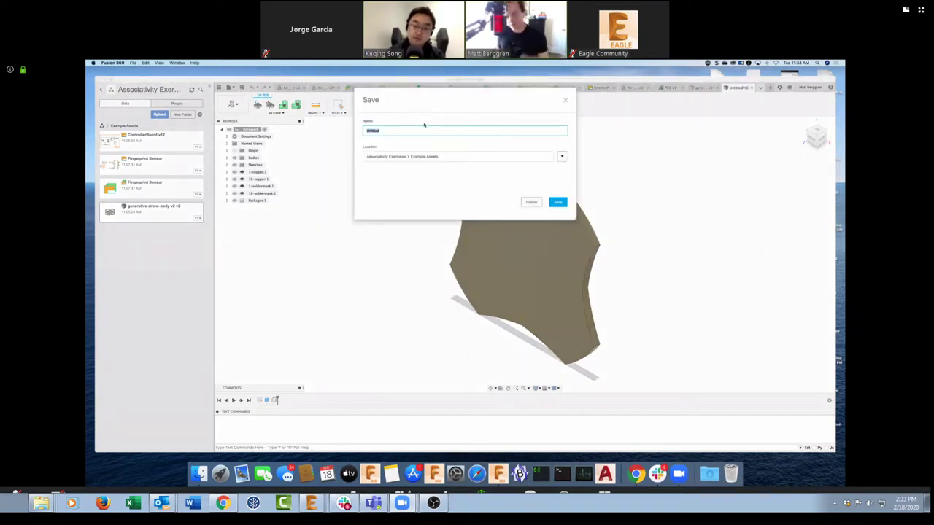
{"action": "type", "text": "DroneBoard"}
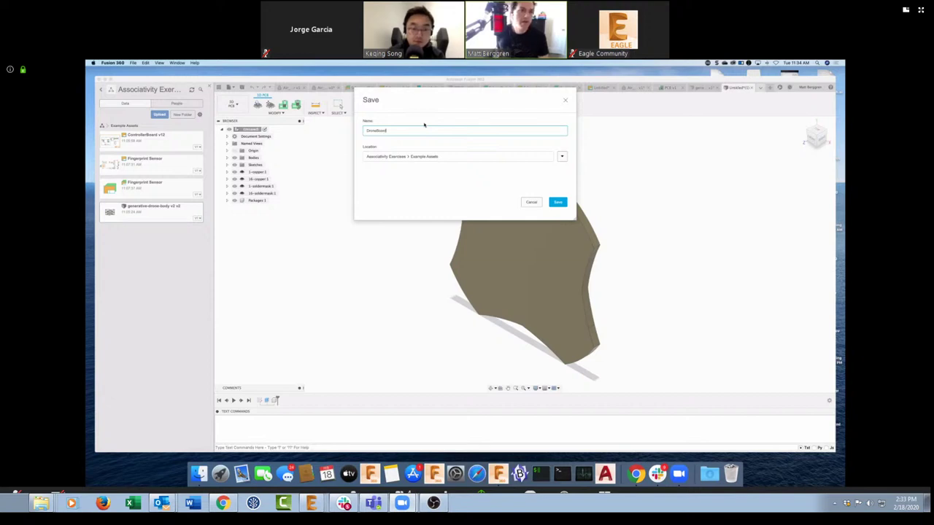
{"action": "key", "text": "Return"}
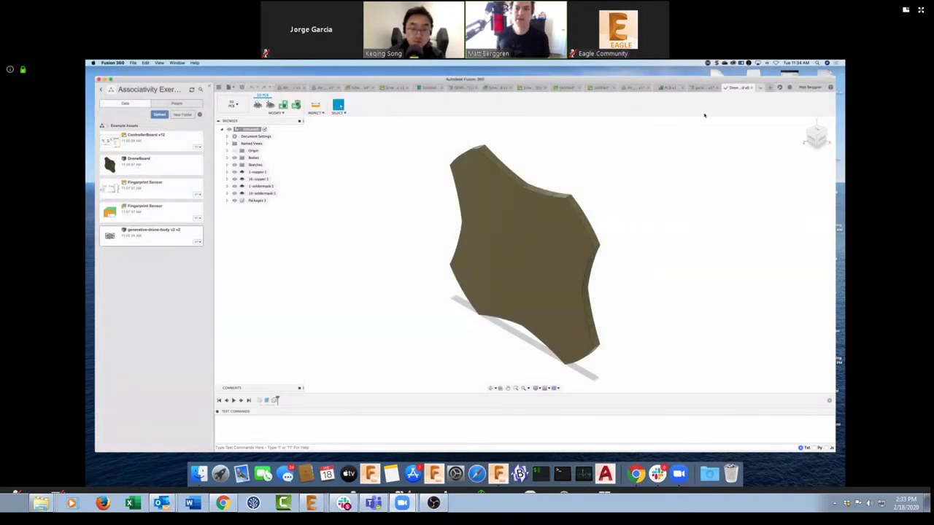
{"action": "left_click", "coordinate": [697, 86]}
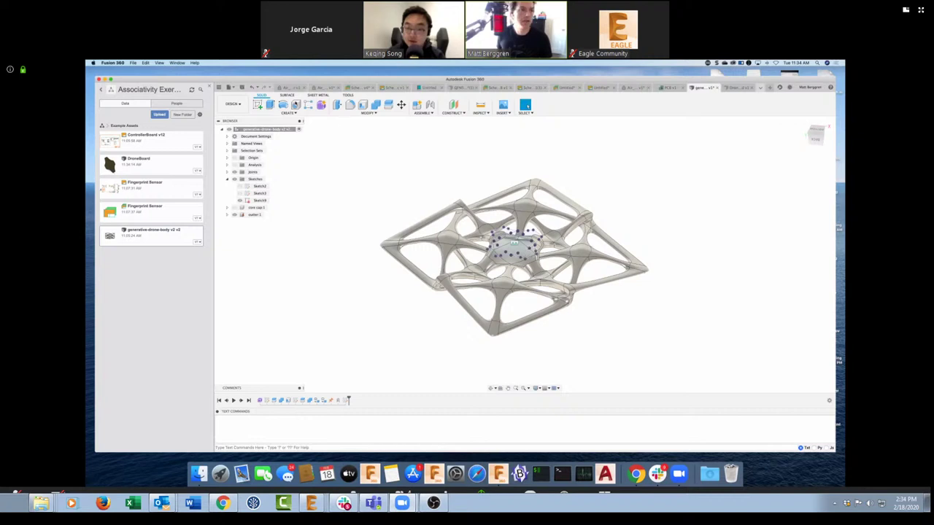
Open the CREATE dropdown in the drone body's Solid toolbar
{"action": "left_click", "coordinate": [288, 113]}
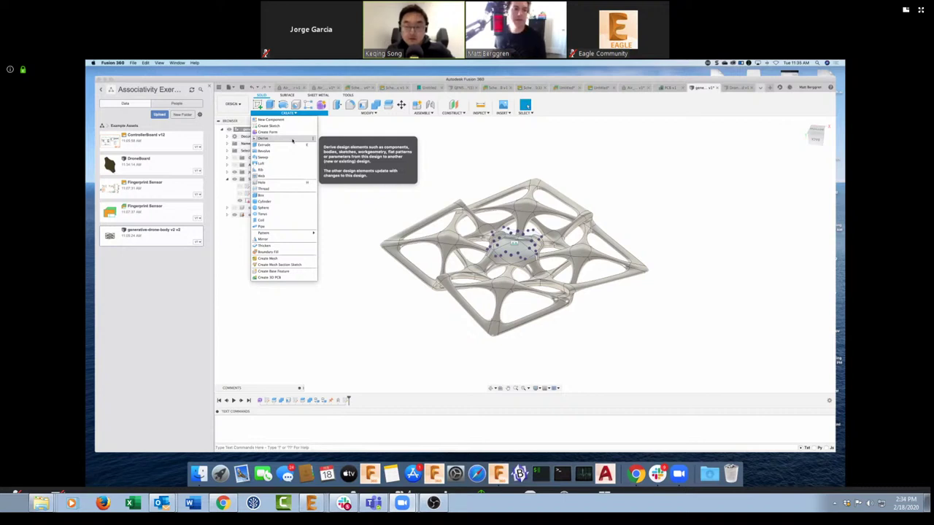
Start a Derive and save the drone body design so it can continue
{"action": "left_click", "coordinate": [292, 140]}
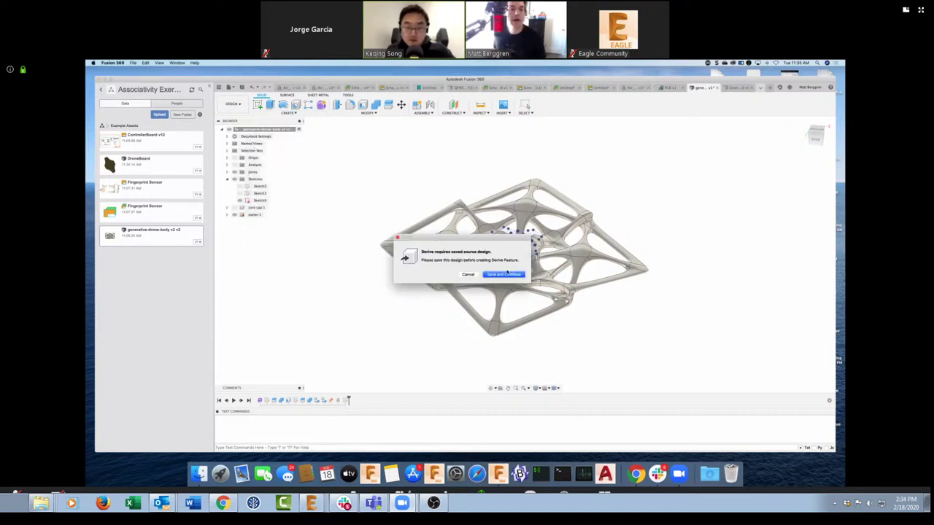
{"action": "left_click", "coordinate": [505, 273]}
{"action": "left_click", "coordinate": [467, 267]}
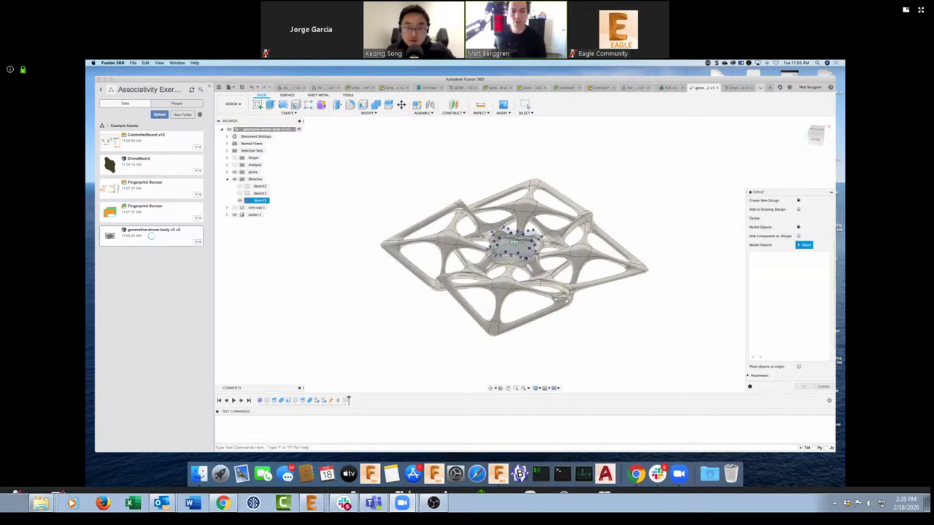
Derive the central hub sketch into the existing DroneBoard design
{"action": "left_click", "coordinate": [515, 244]}
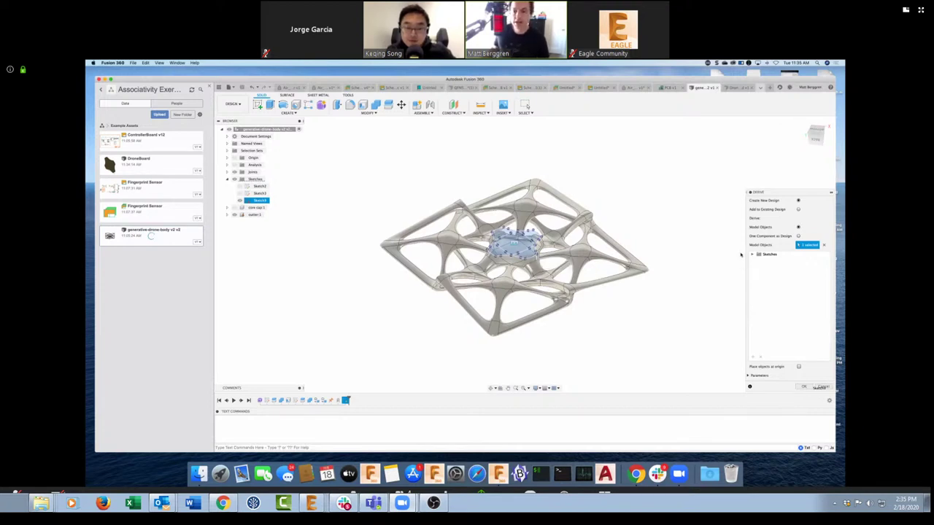
{"action": "left_click", "coordinate": [798, 209]}
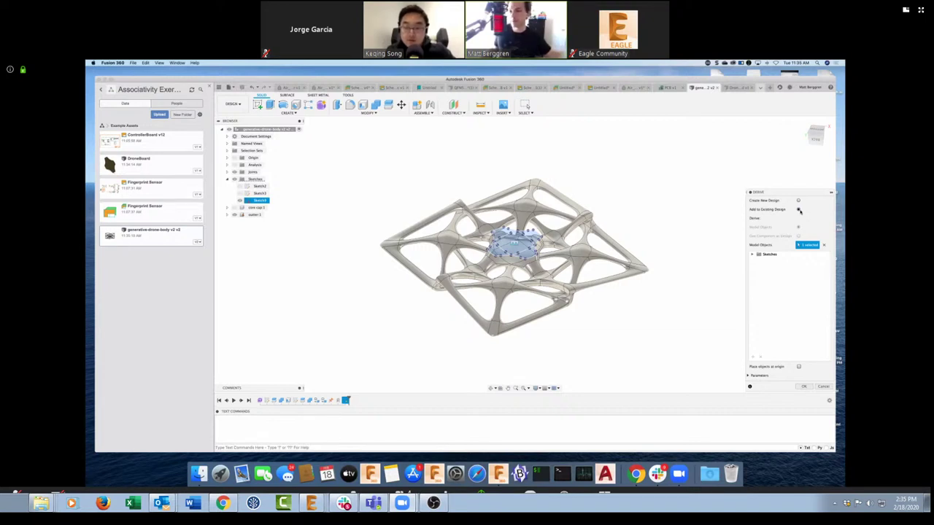
{"action": "left_click", "coordinate": [802, 387]}
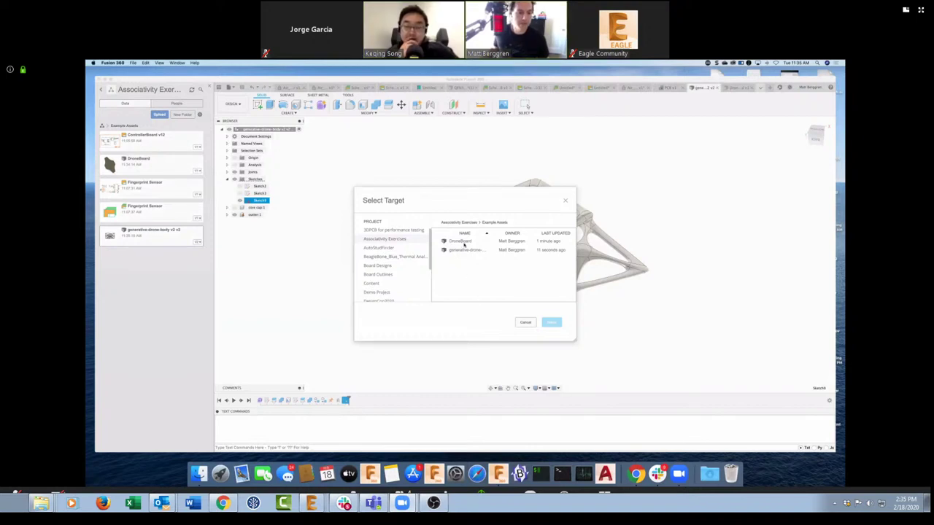
{"action": "left_click", "coordinate": [463, 243]}
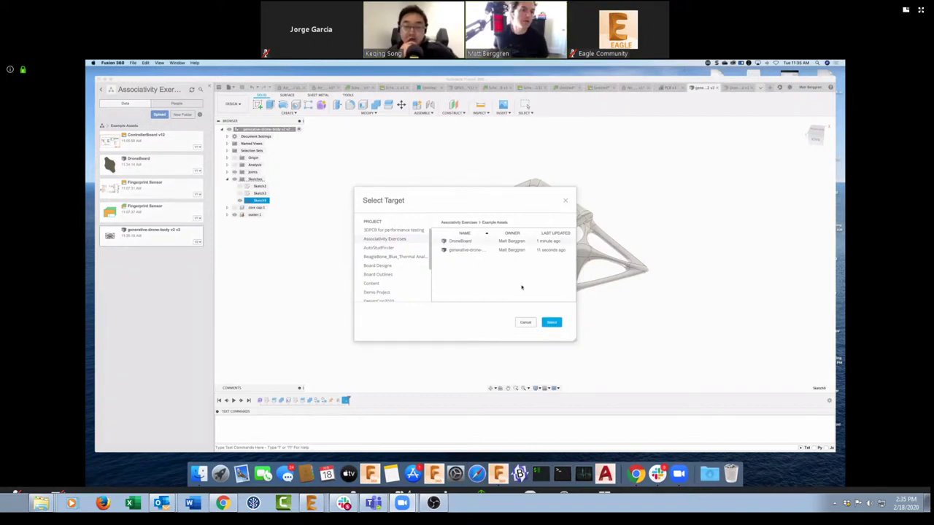
{"action": "left_click", "coordinate": [552, 322]}
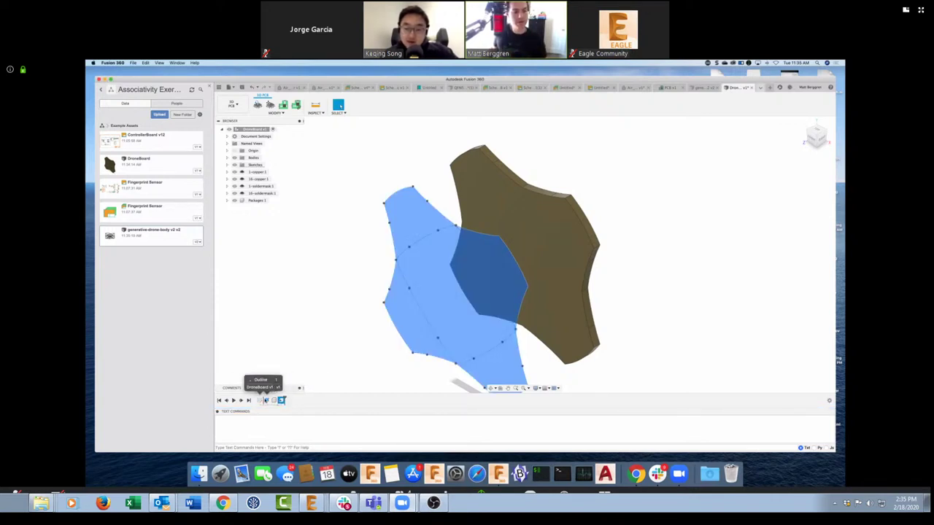
Edit the board feature so its profile is the Outline sketch, creating the 3D board body
{"action": "left_click_drag", "start_coordinate": [281, 401], "coordinate": [266, 401]}
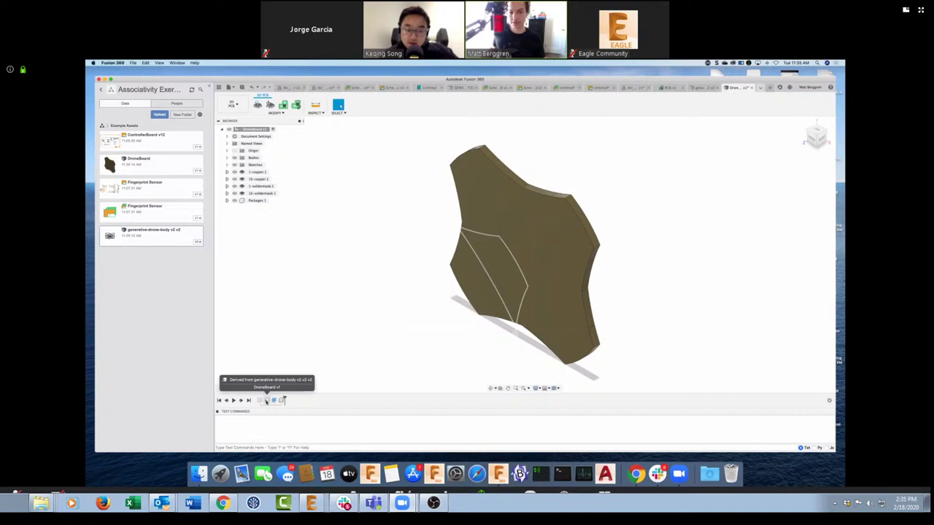
{"action": "right_click", "coordinate": [275, 401]}
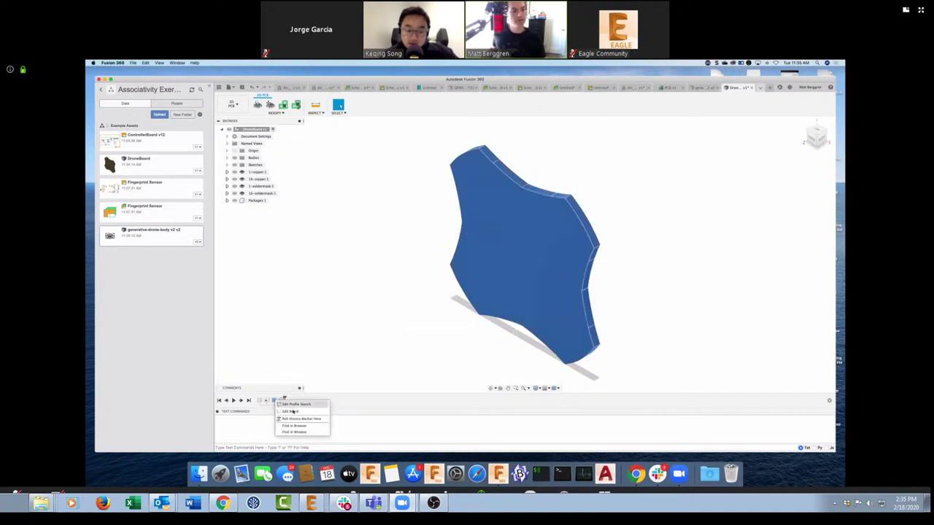
{"action": "left_click", "coordinate": [294, 412]}
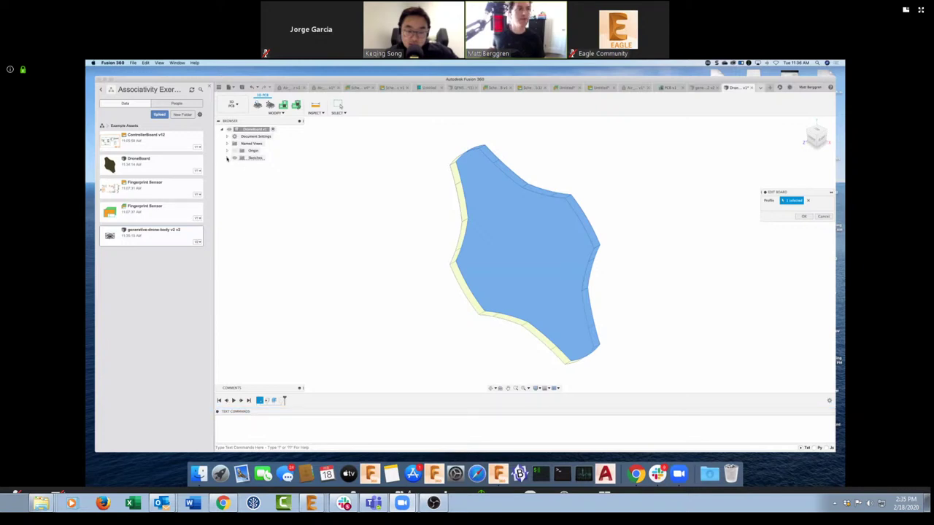
{"action": "left_click", "coordinate": [226, 157]}
{"action": "left_click", "coordinate": [257, 165]}
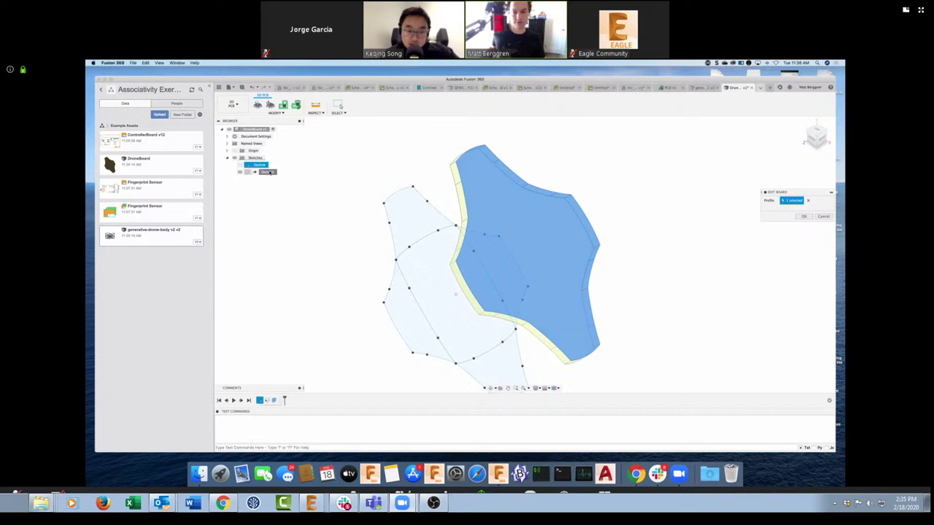
{"action": "left_click", "coordinate": [803, 216]}
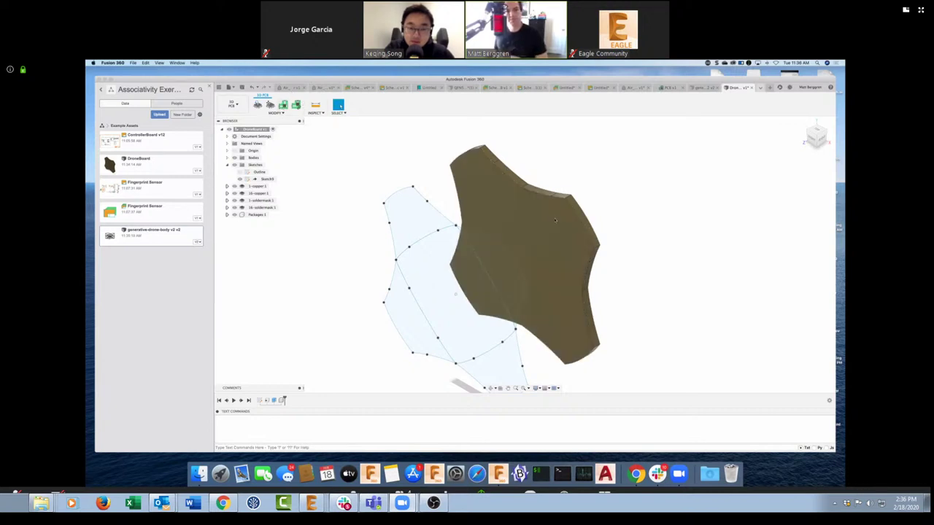
Push the 3D board to a new 2D PCB without a linked PCB document
{"action": "left_click", "coordinate": [284, 106]}
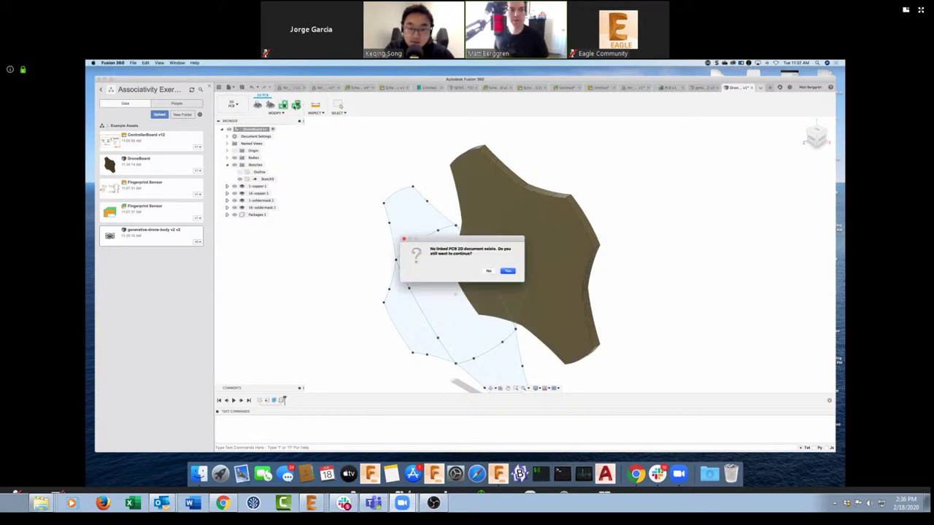
{"action": "left_click", "coordinate": [507, 271]}
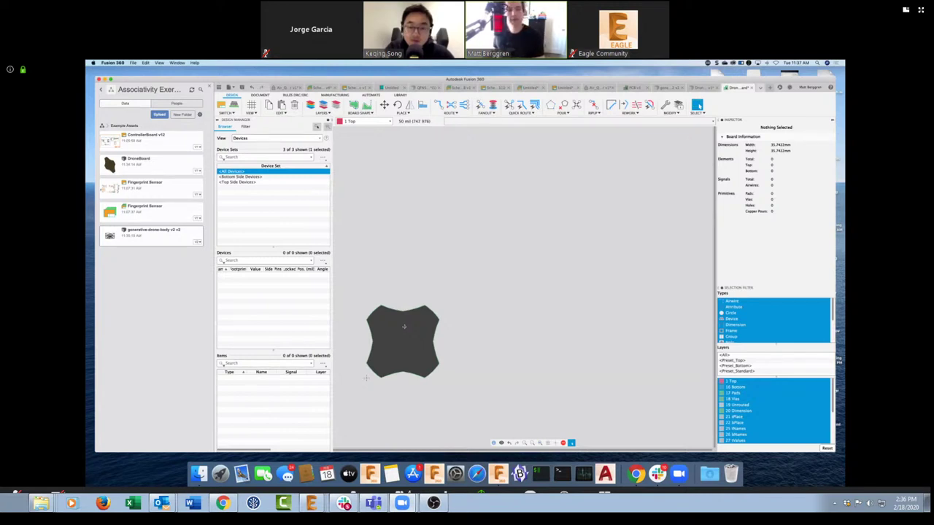
{"action": "mouse_move", "coordinate": [404, 326]}
{"action": "middle_mouse_down"}
{"action": "mouse_move", "coordinate": [403, 343]}
{"action": "mouse_move", "coordinate": [496, 244]}
{"action": "middle_mouse_up"}
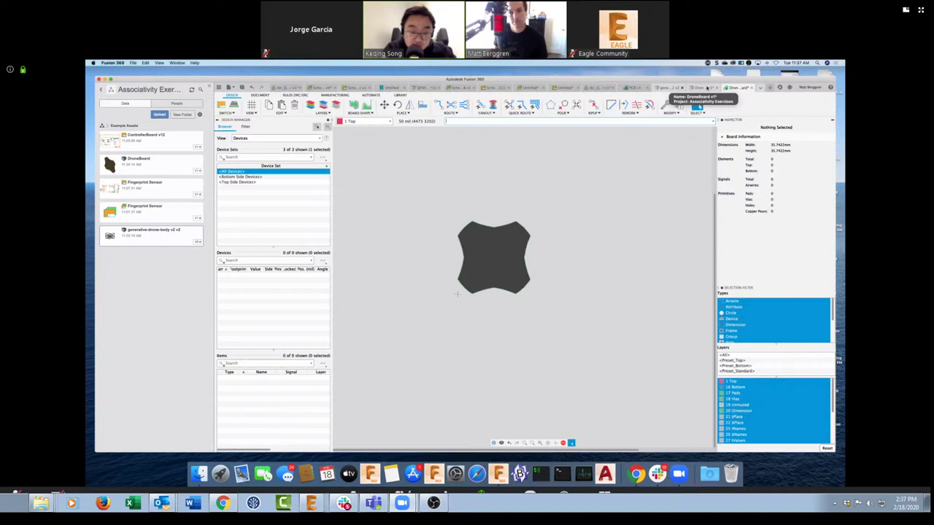
Save the 2D PCB as DroneBoard, dismiss the sync warning, and start a new electronics design
{"action": "left_click", "coordinate": [243, 87]}
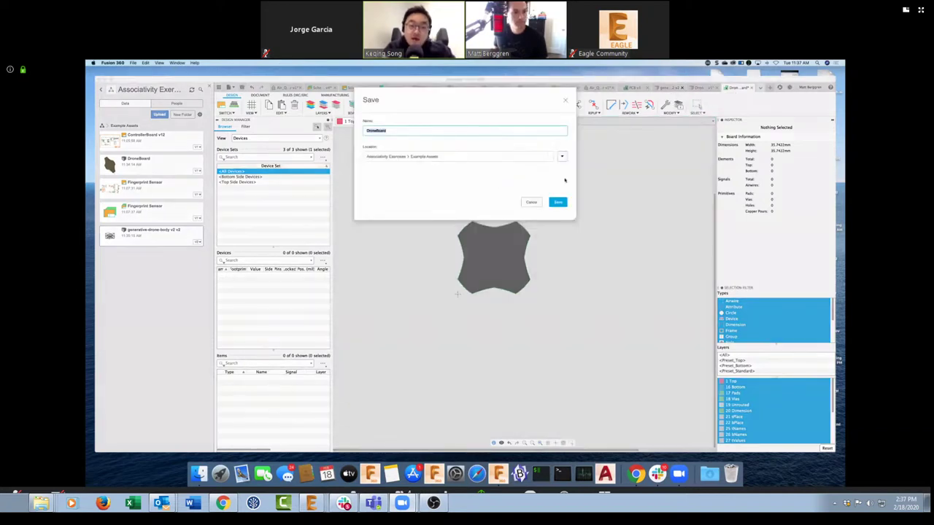
{"action": "left_click", "coordinate": [558, 202]}
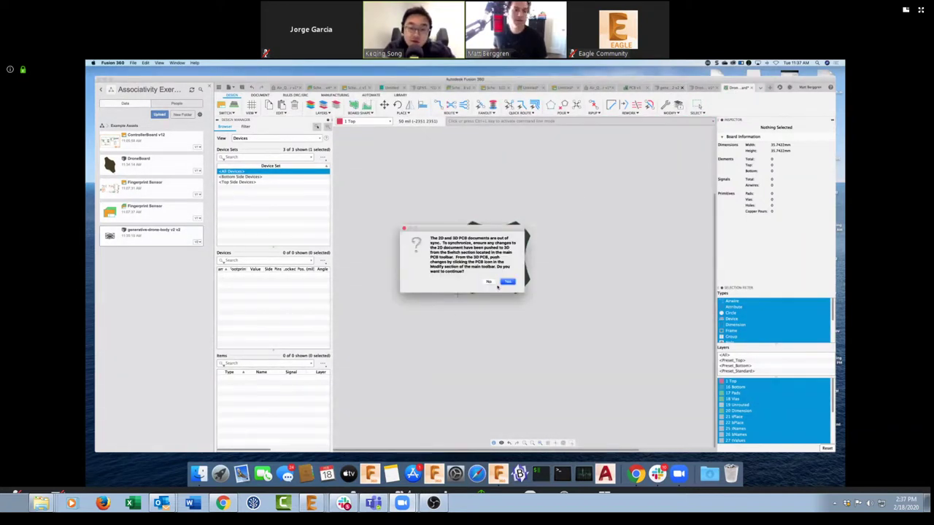
{"action": "left_click", "coordinate": [511, 284]}
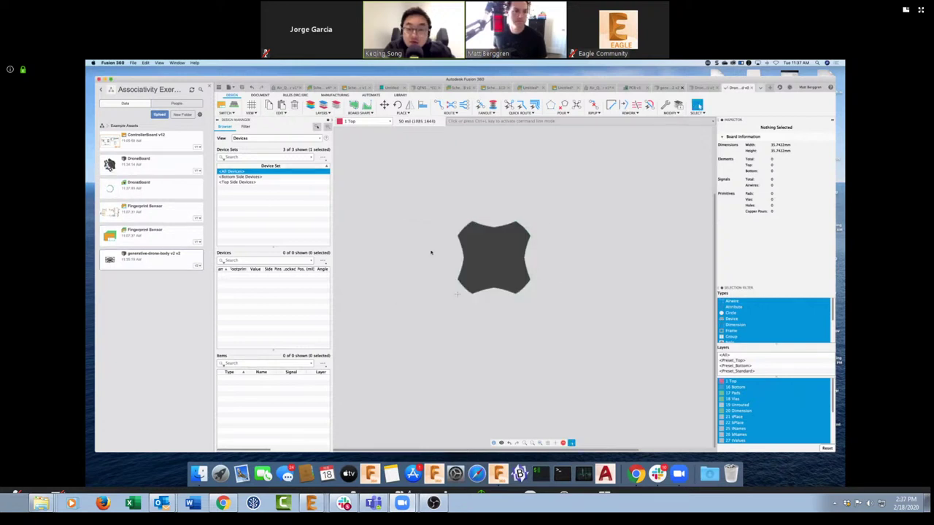
{"action": "left_click", "coordinate": [227, 87]}
{"action": "left_click", "coordinate": [426, 187]}
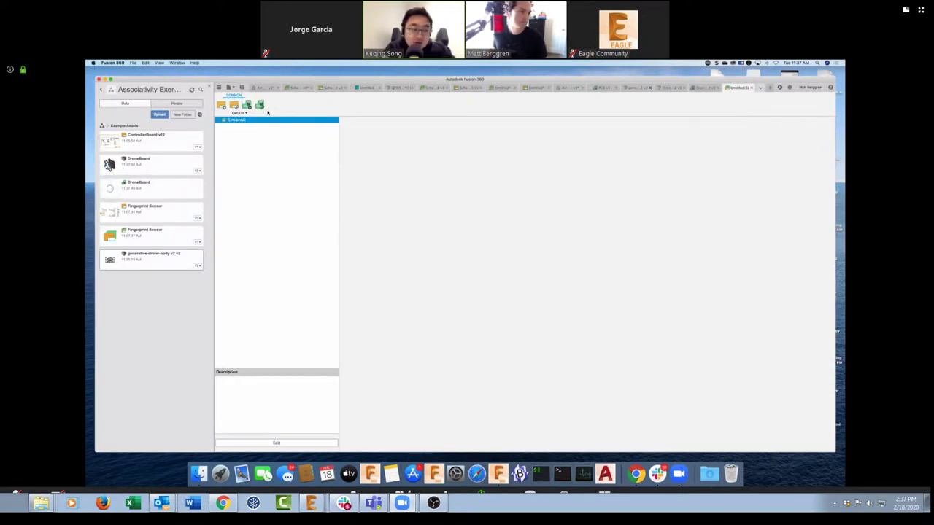
Add the ControllerBoard v12 schematic as a reference in the new electronics design
{"action": "left_click", "coordinate": [235, 107]}
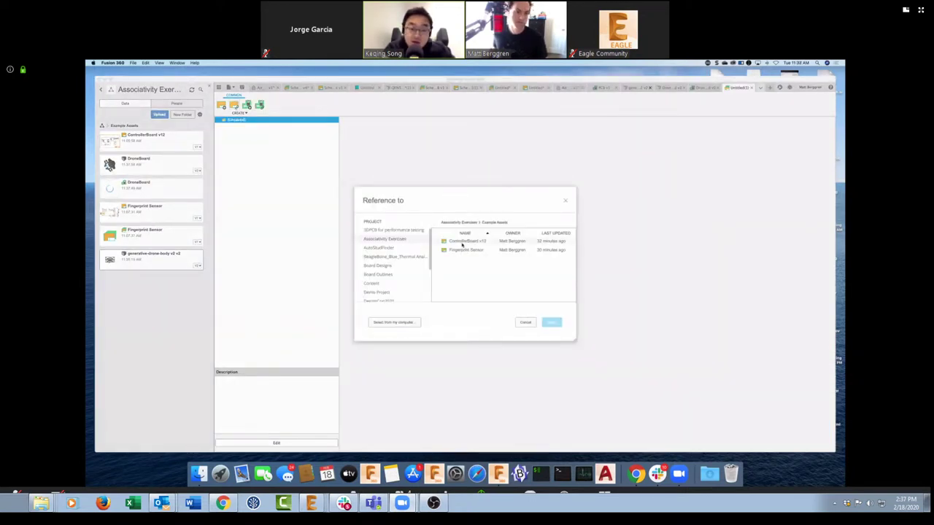
{"action": "left_click", "coordinate": [470, 241]}
{"action": "left_click", "coordinate": [551, 322]}
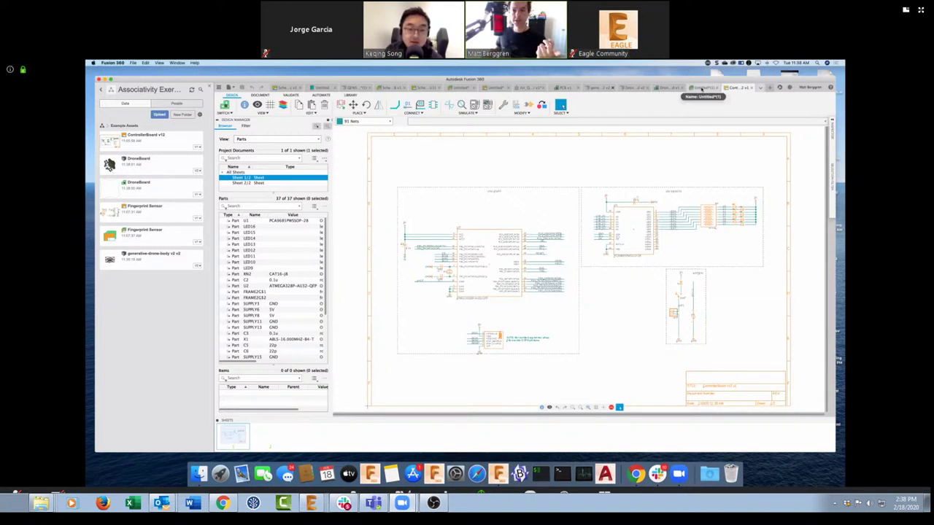
{"action": "left_click", "coordinate": [702, 88]}
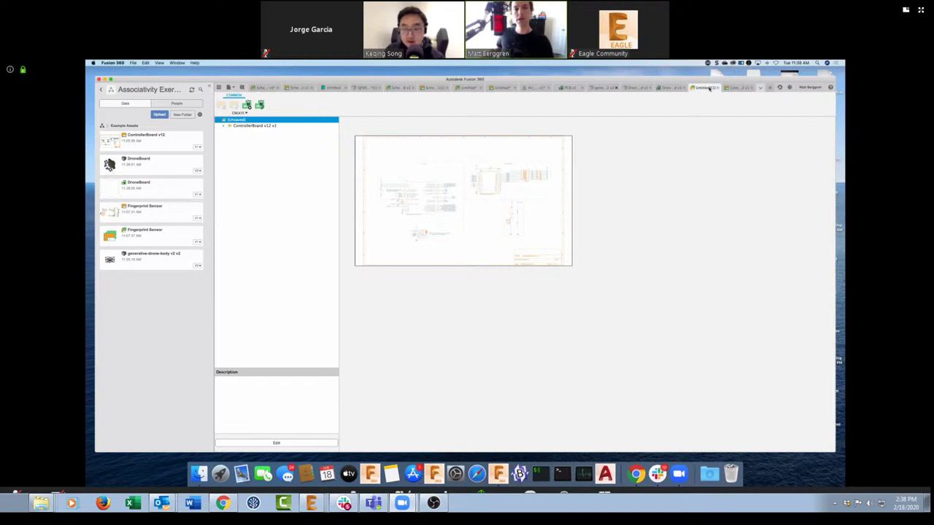
{"action": "left_click", "coordinate": [244, 125]}
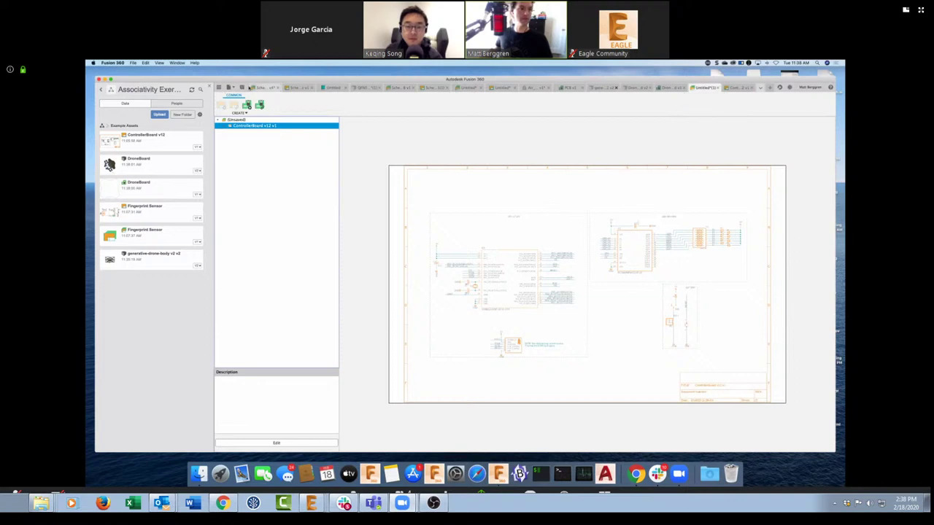
Save the electronics design as Drone Design
{"action": "key", "text": "super+s"}
{"action": "type", "text": "C"}
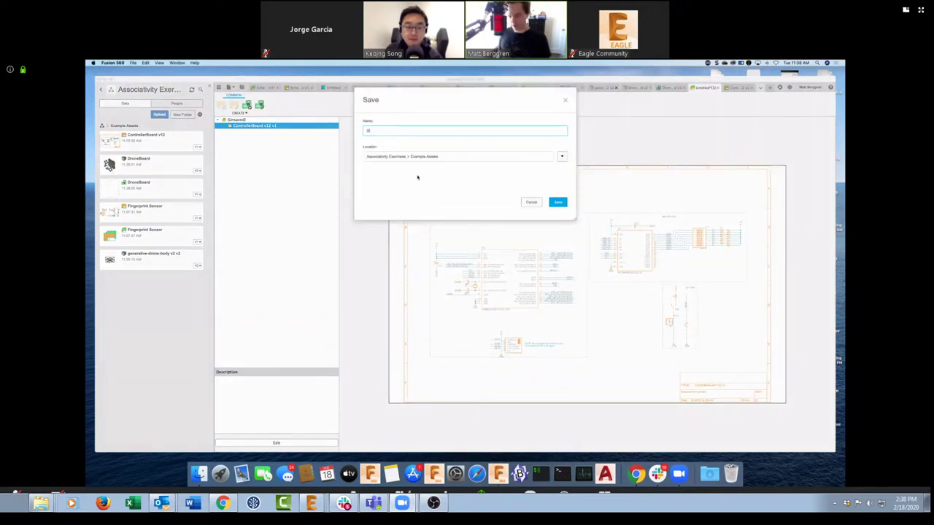
{"action": "type", "text": "hris Test Board"}
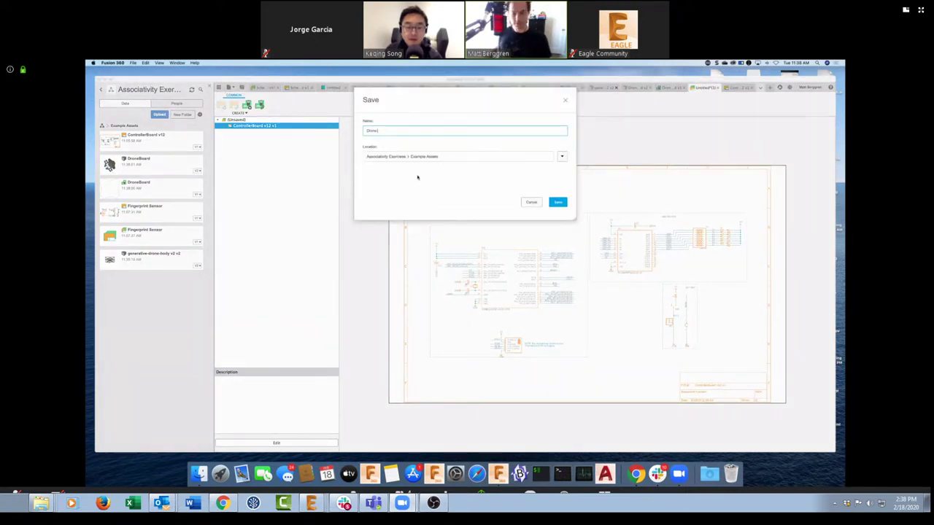
{"action": "key", "text": "Return"}
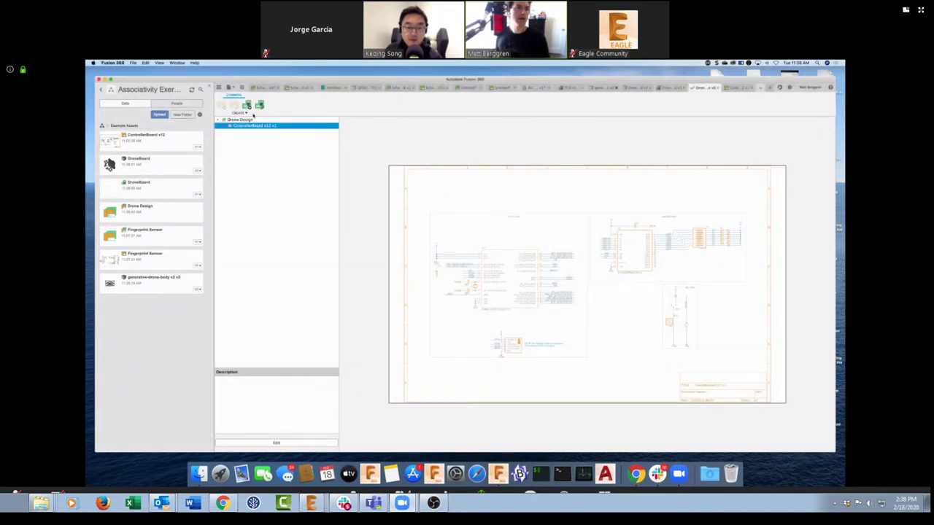
Link the DroneBoard PCB file as the design's PCB reference
{"action": "left_click", "coordinate": [259, 105]}
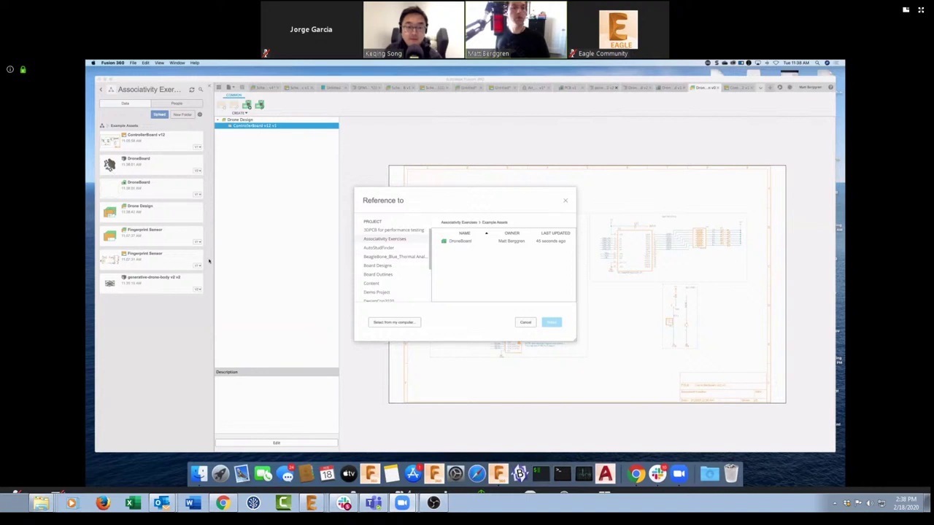
{"action": "left_click", "coordinate": [454, 240]}
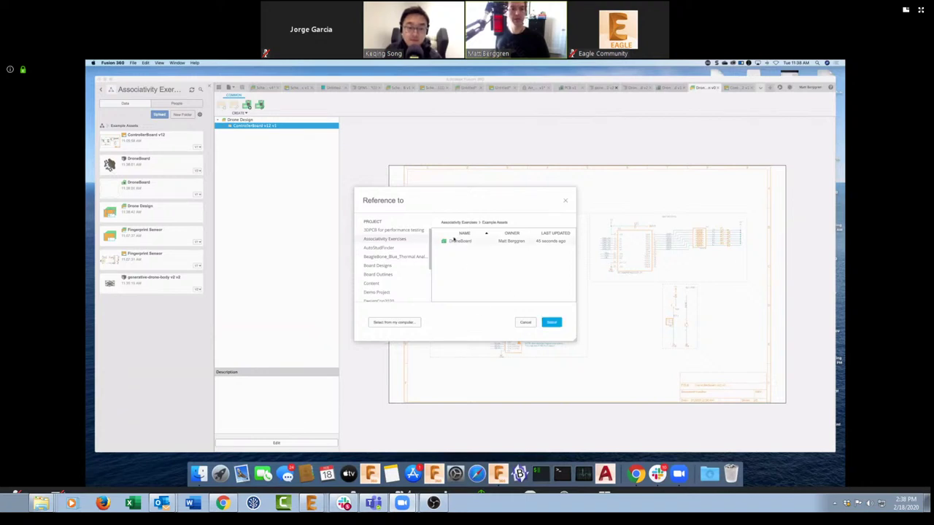
{"action": "left_click", "coordinate": [553, 322]}
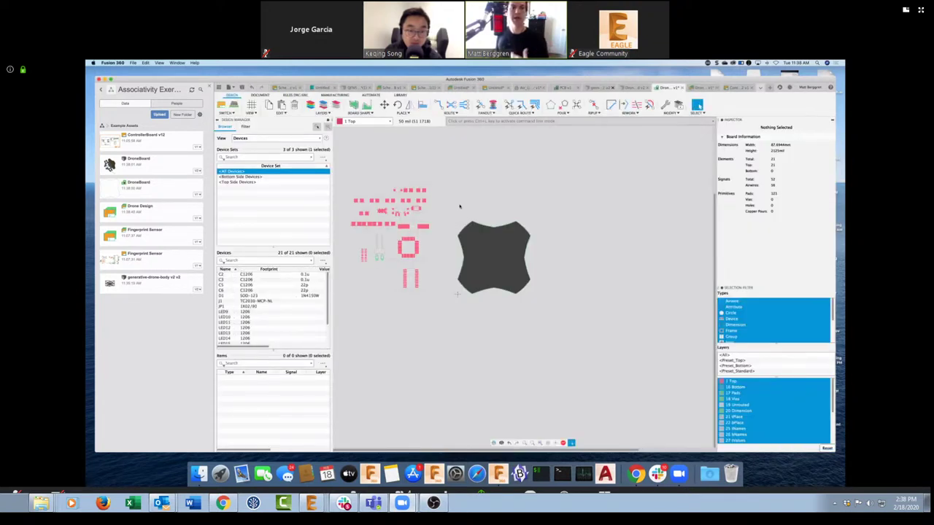
Inspect the GND and SCLK airwires, then move the ATMEGA chip to the board centre
{"action": "middle_click_drag", "start_coordinate": [460, 207], "coordinate": [517, 203]}
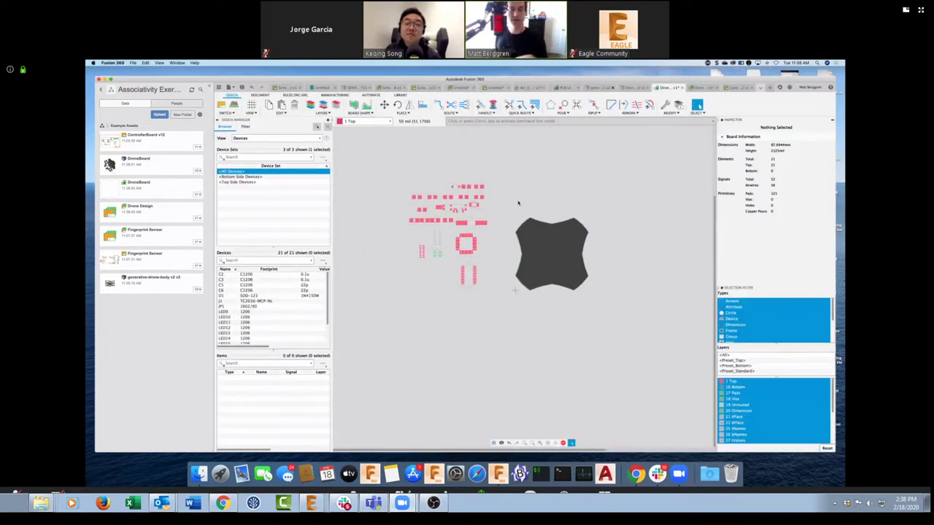
{"action": "left_click", "coordinate": [464, 244]}
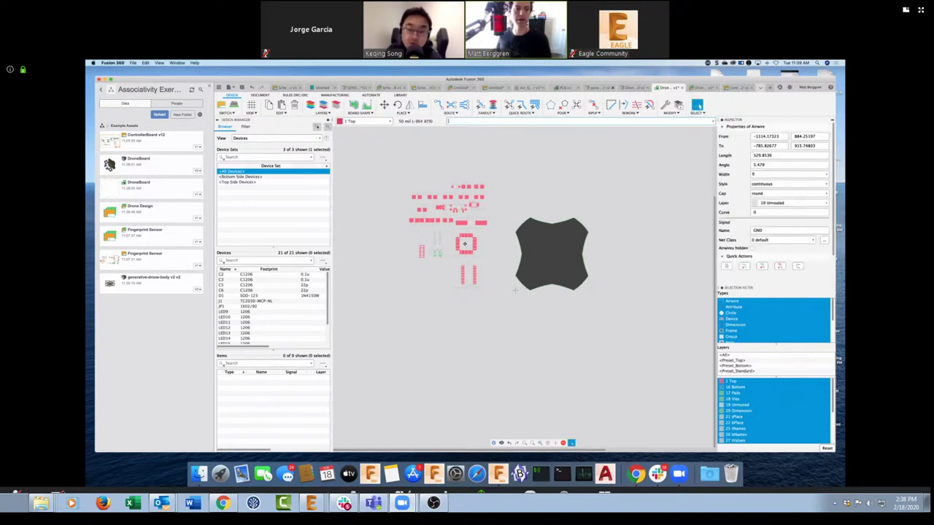
{"action": "key", "text": "m"}
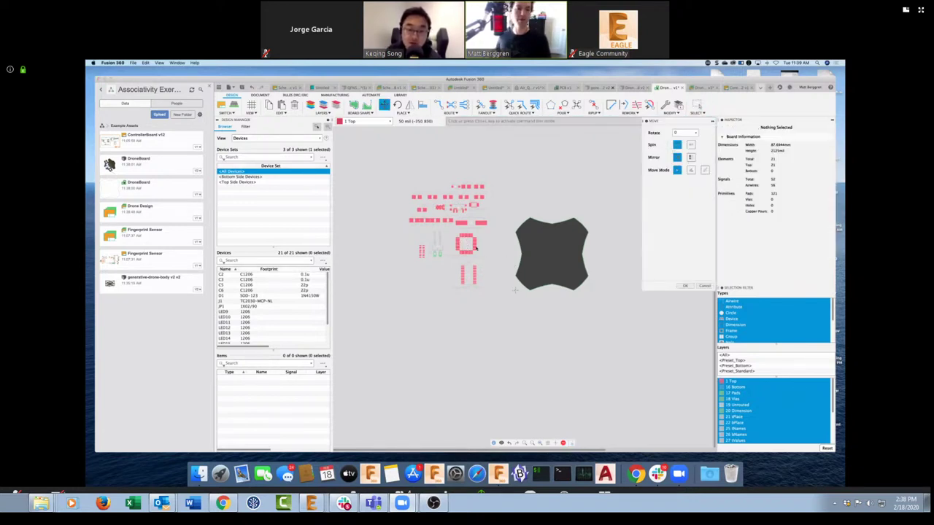
{"action": "left_click", "coordinate": [464, 246]}
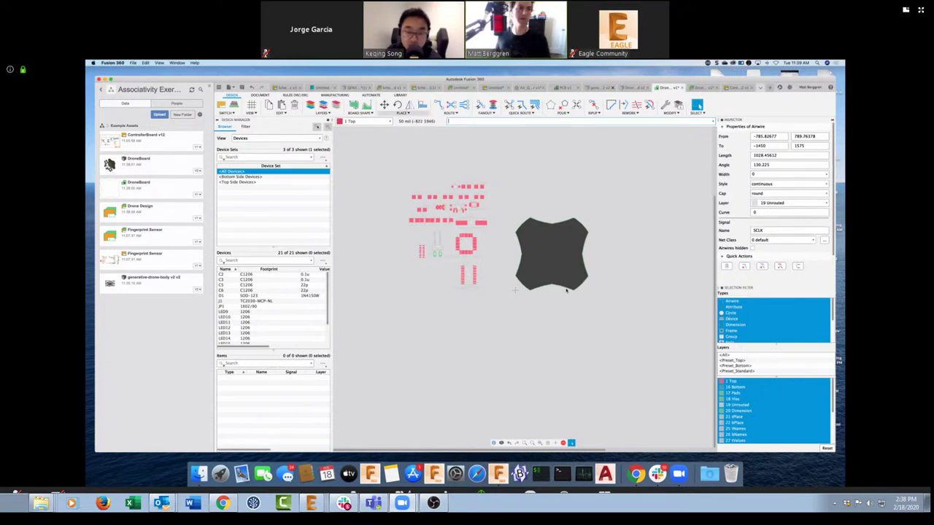
{"action": "key", "text": "m"}
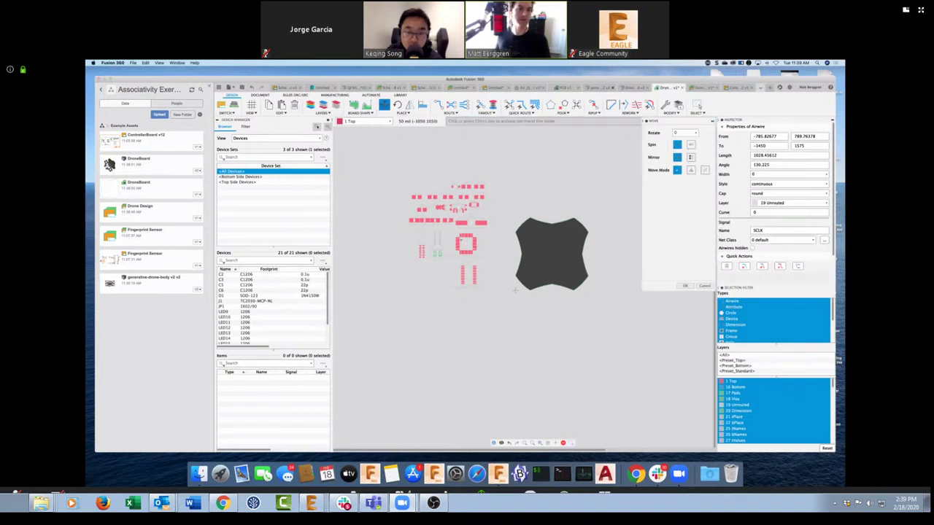
{"action": "left_click", "coordinate": [466, 246]}
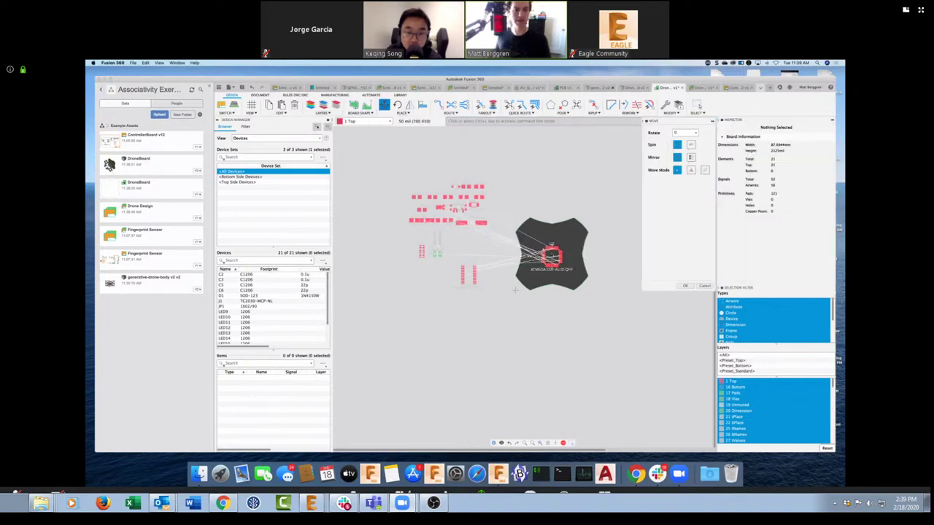
{"action": "left_click", "coordinate": [552, 252]}
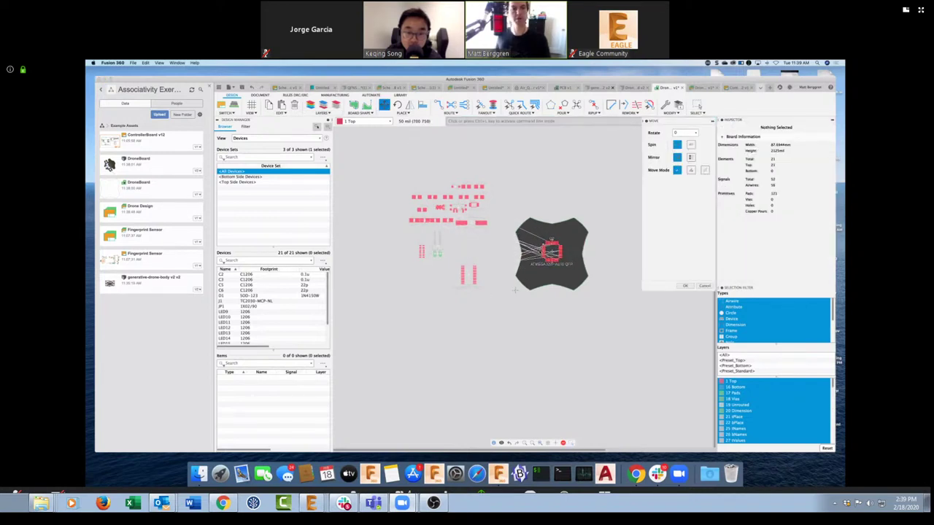
Place the green part below the chip and the pad-row part, rotated vertical, on the board
{"action": "left_click", "coordinate": [436, 252]}
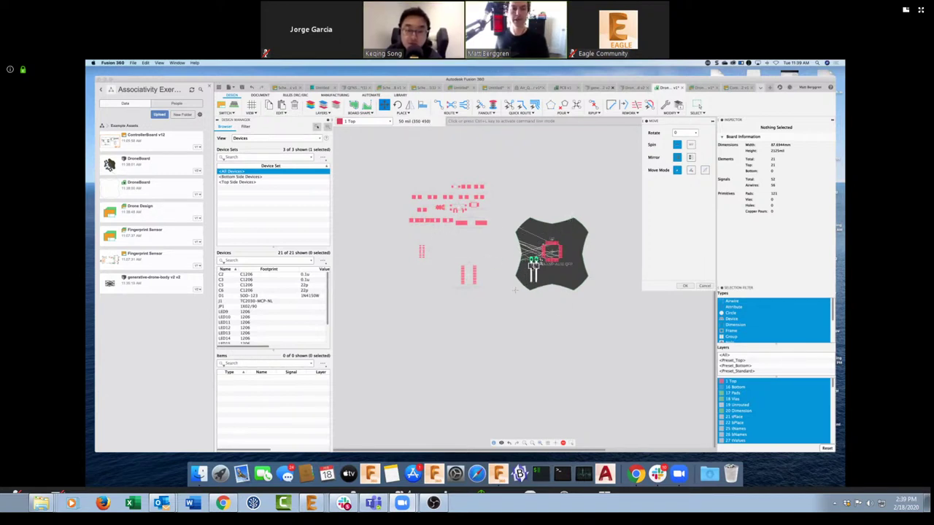
{"action": "left_click", "coordinate": [530, 267]}
{"action": "left_click", "coordinate": [468, 225]}
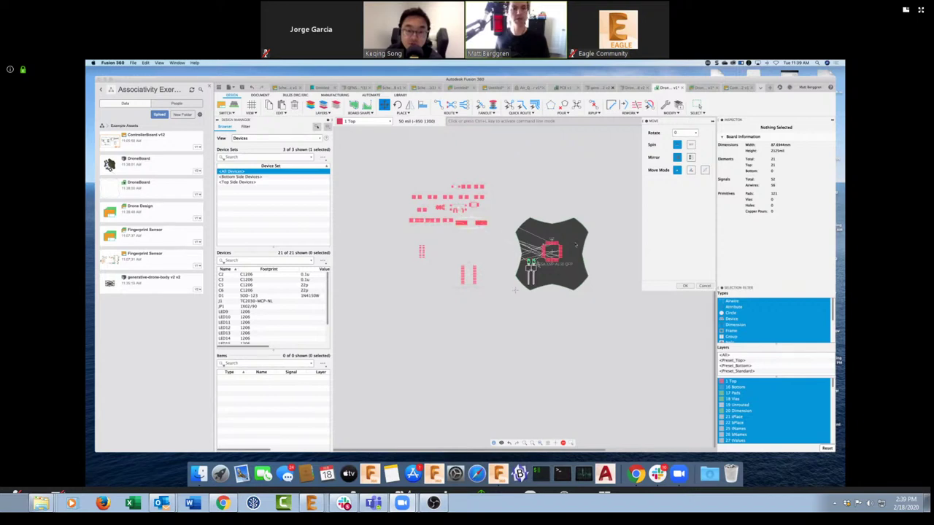
{"action": "right_click", "coordinate": [532, 242]}
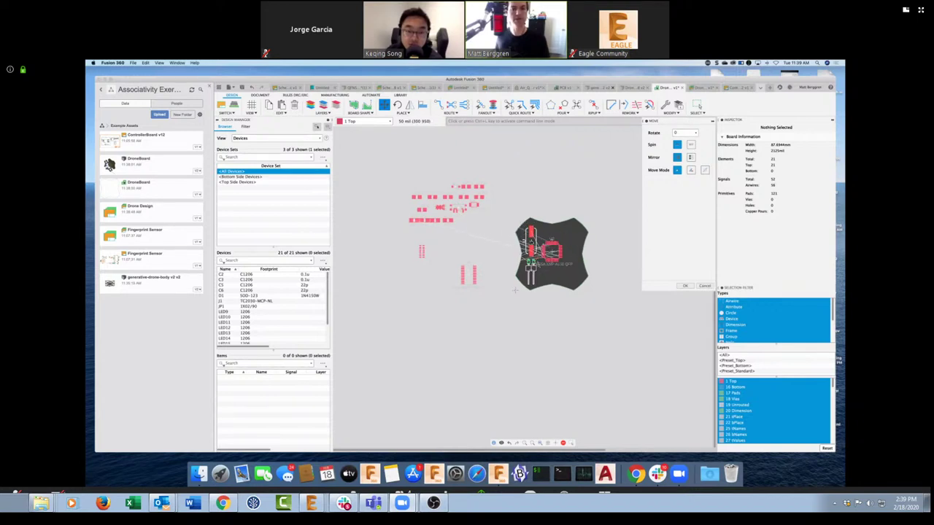
{"action": "left_click", "coordinate": [531, 244]}
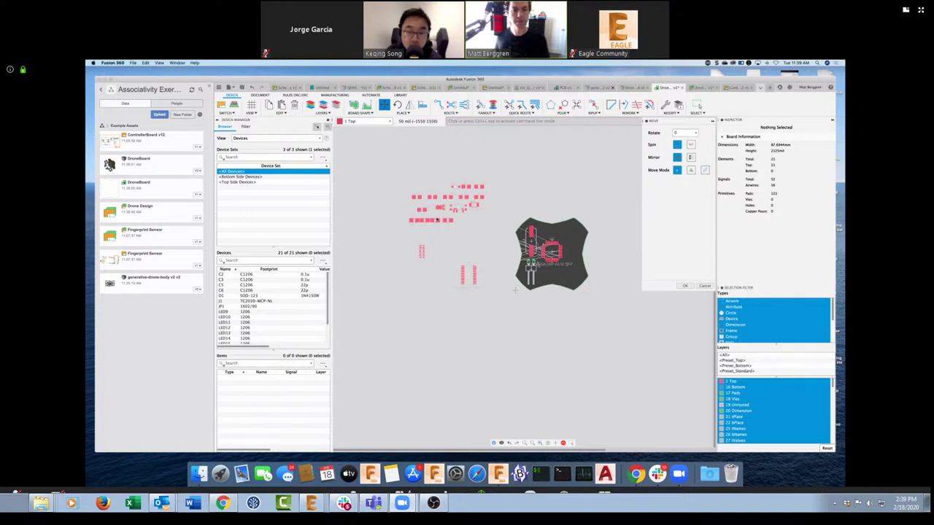
Move four more small parts from the cluster onto the board's right and lower-right areas
{"action": "left_click", "coordinate": [467, 187]}
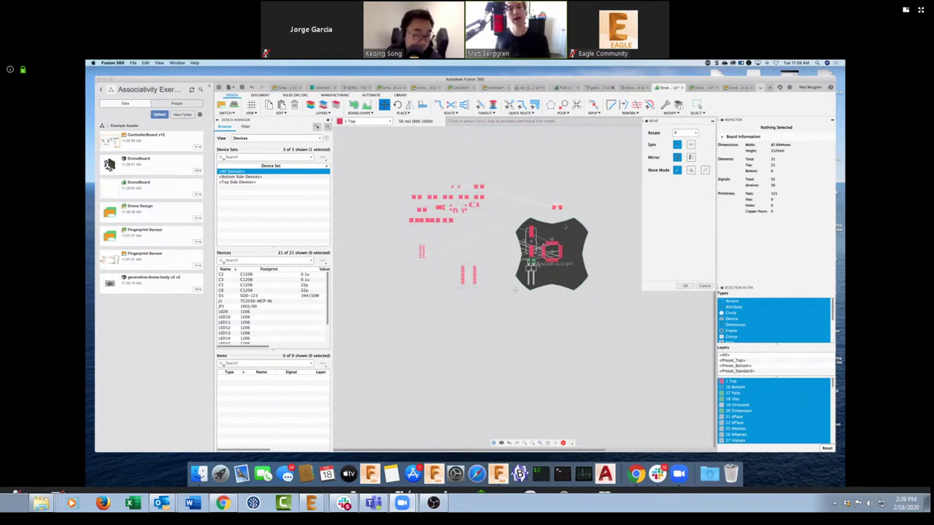
{"action": "left_click", "coordinate": [575, 228]}
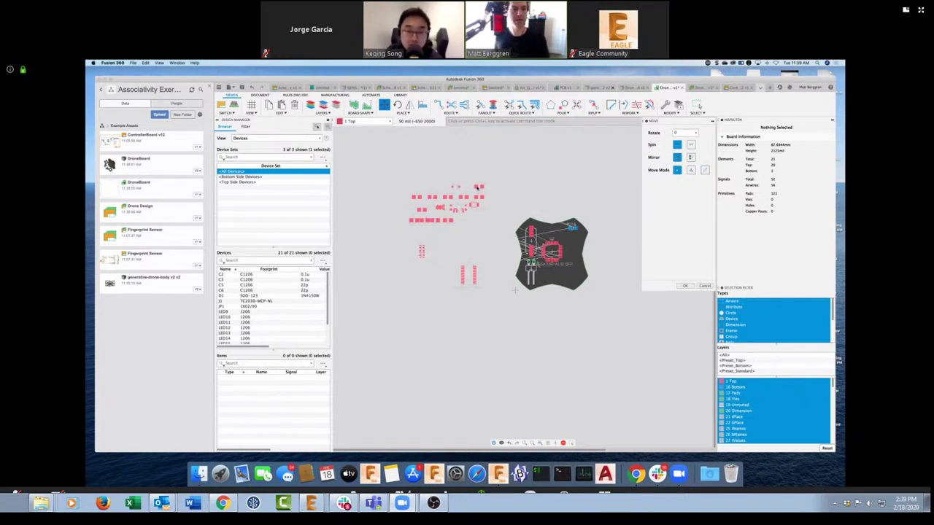
{"action": "left_click", "coordinate": [478, 187]}
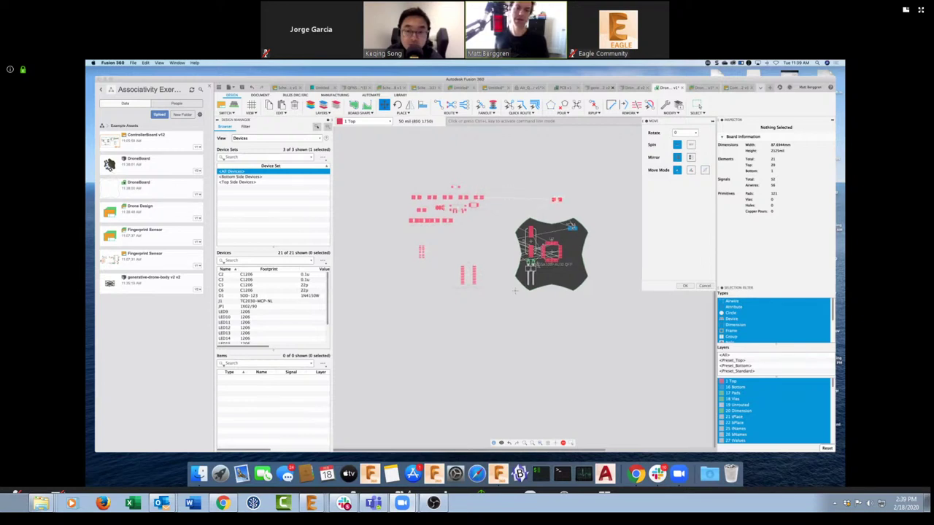
{"action": "left_click", "coordinate": [572, 231]}
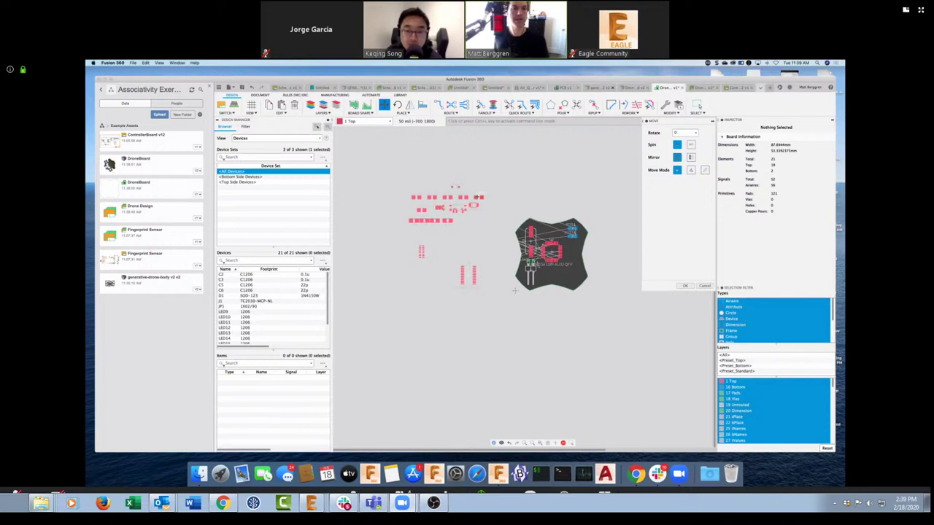
{"action": "left_click", "coordinate": [477, 197]}
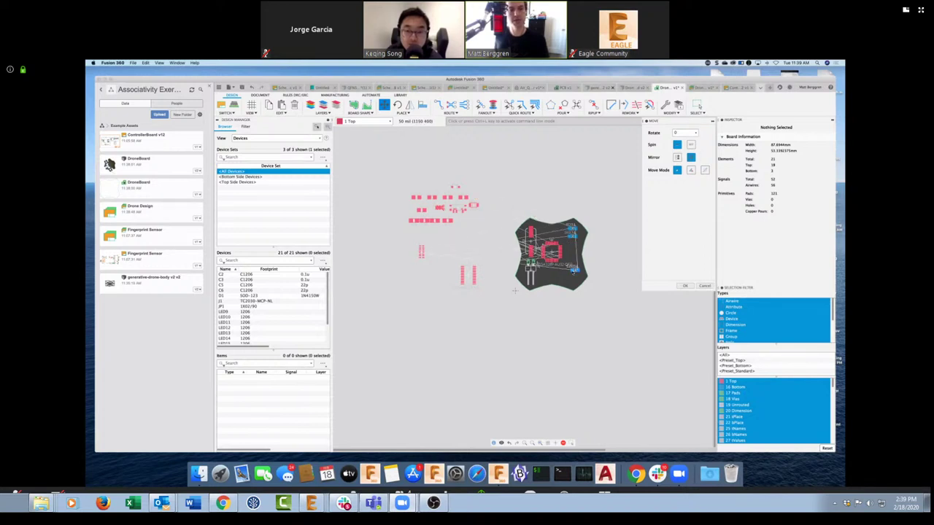
{"action": "left_click", "coordinate": [572, 271]}
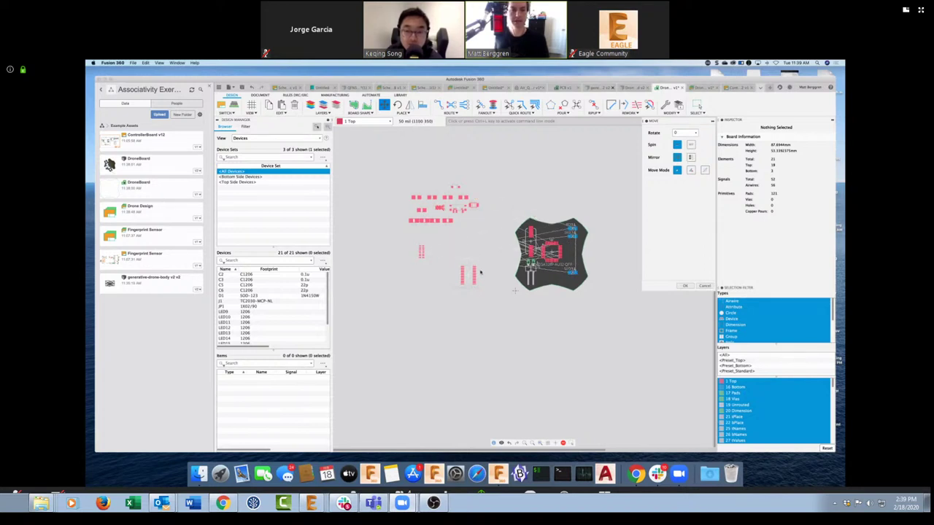
{"action": "left_click", "coordinate": [467, 197]}
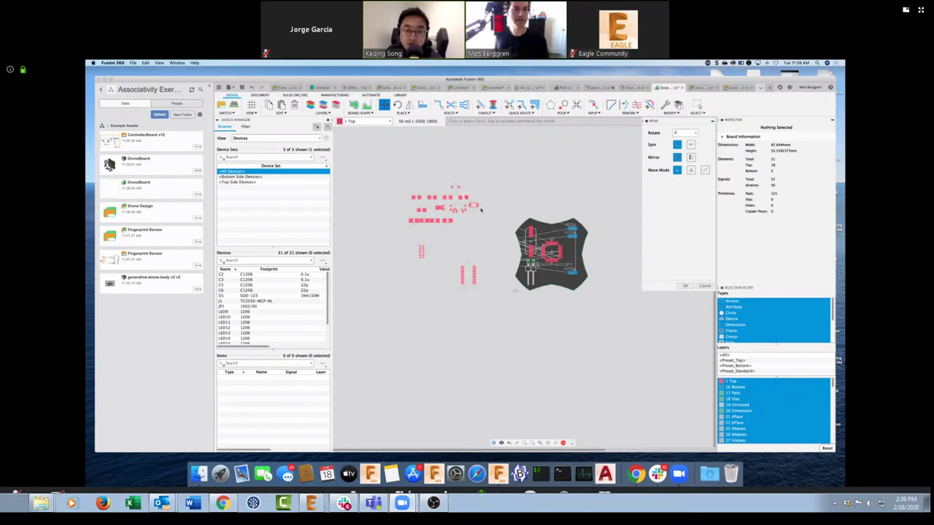
{"action": "left_click", "coordinate": [558, 284]}
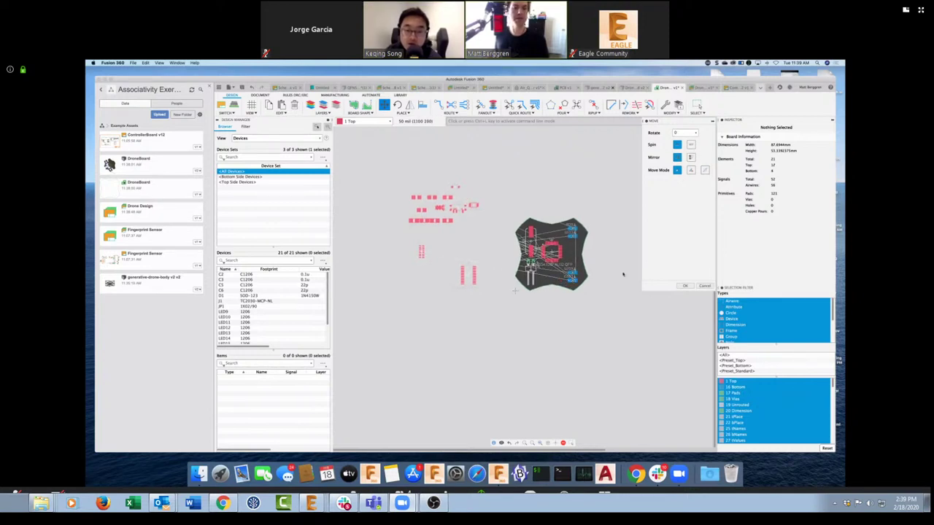
{"action": "left_click", "coordinate": [685, 286]}
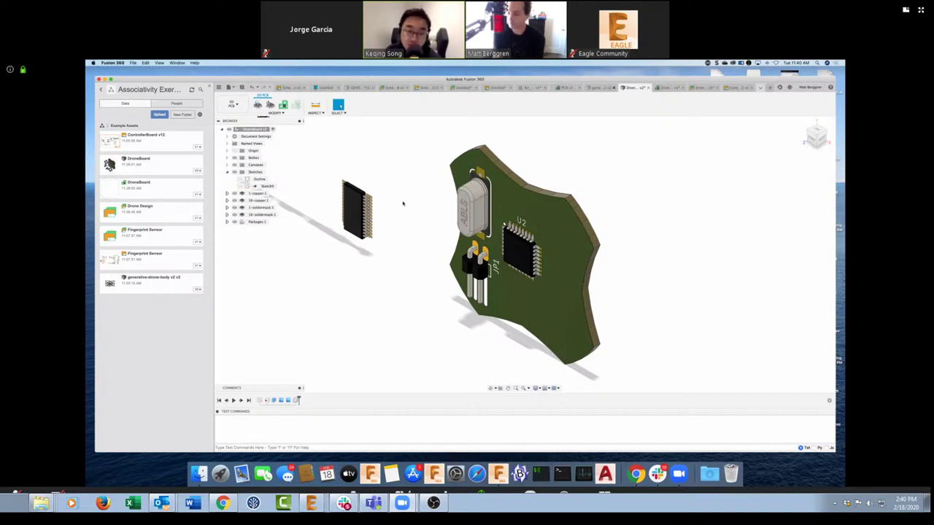
Save a new version of the drone board design with the default 'User Saved' description
{"action": "key", "text": "super+s"}
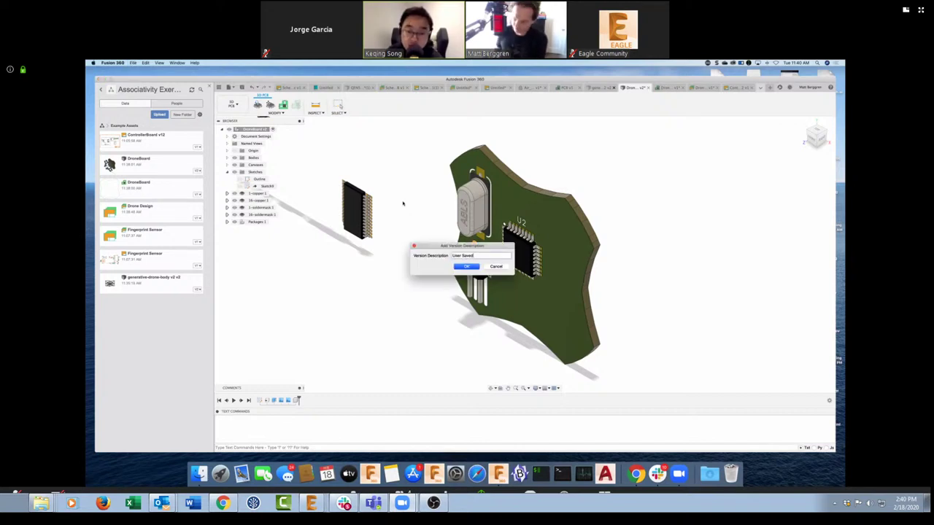
{"action": "key", "text": "Return"}
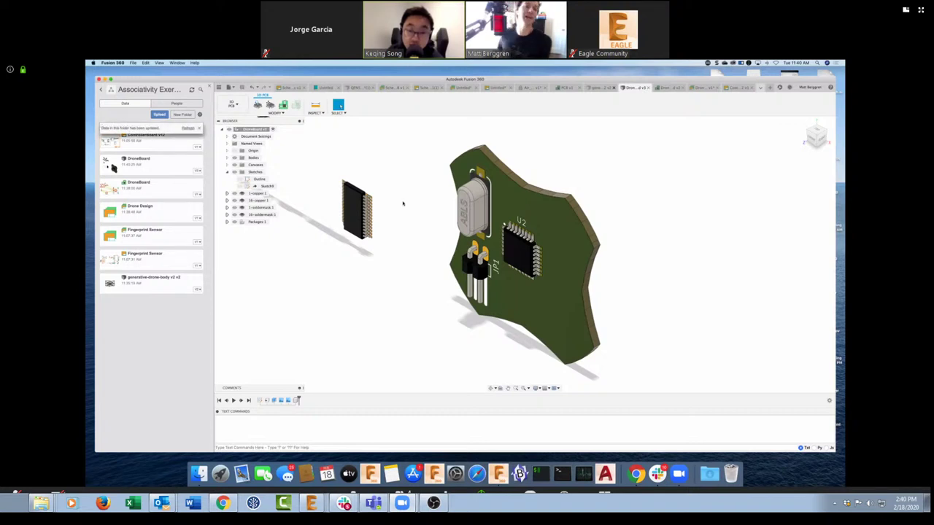
Cycle through the generative body and other design tabs to Schematic v1, hiding the Data panel
{"action": "left_click", "coordinate": [593, 87]}
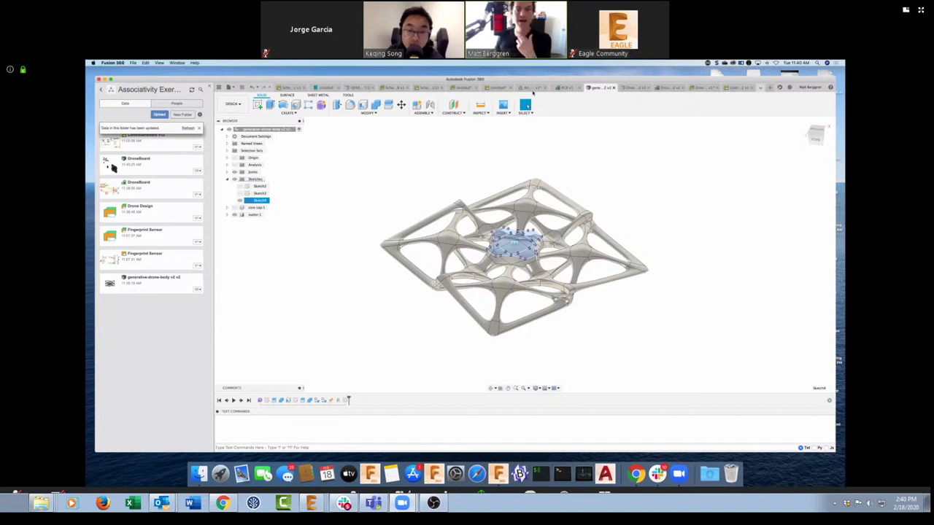
{"action": "left_click", "coordinate": [665, 87]}
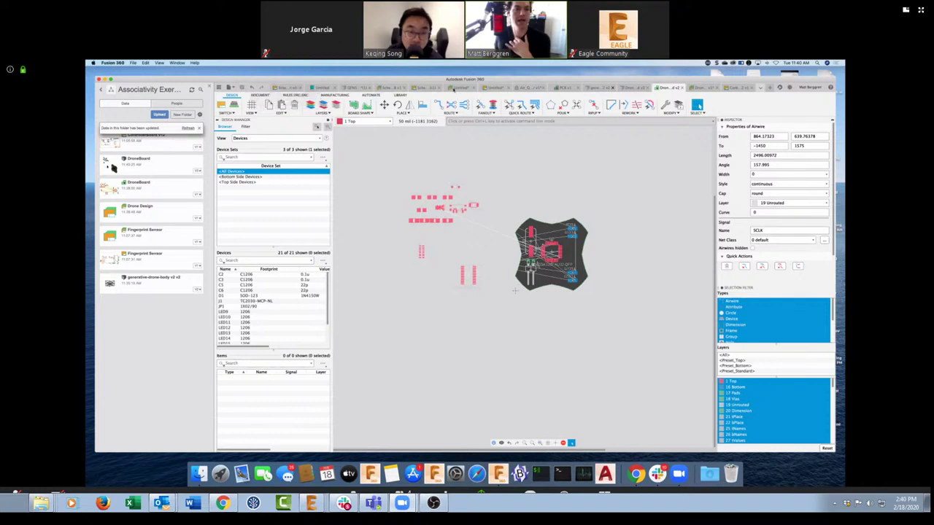
{"action": "left_click", "coordinate": [376, 119]}
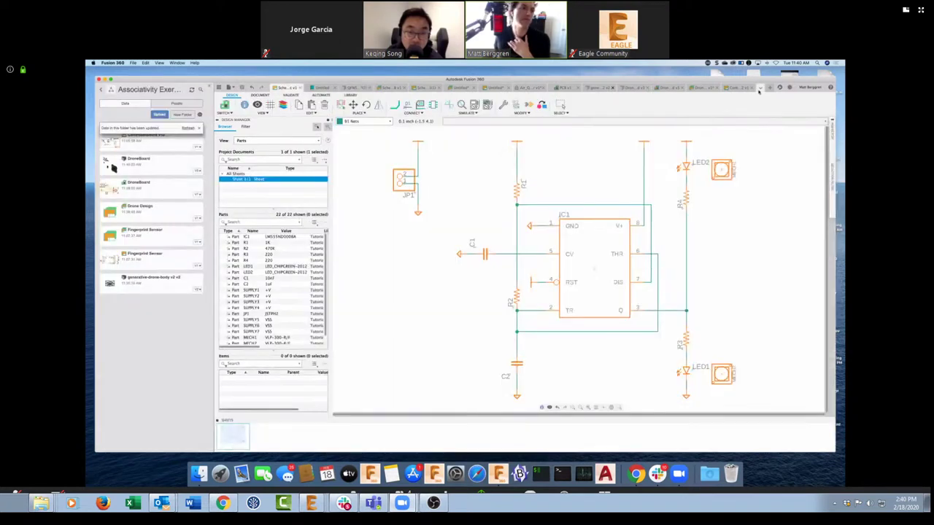
Clear the document list, update notice and Data panel, then switch to the timer's PCB layout
{"action": "left_click", "coordinate": [760, 88]}
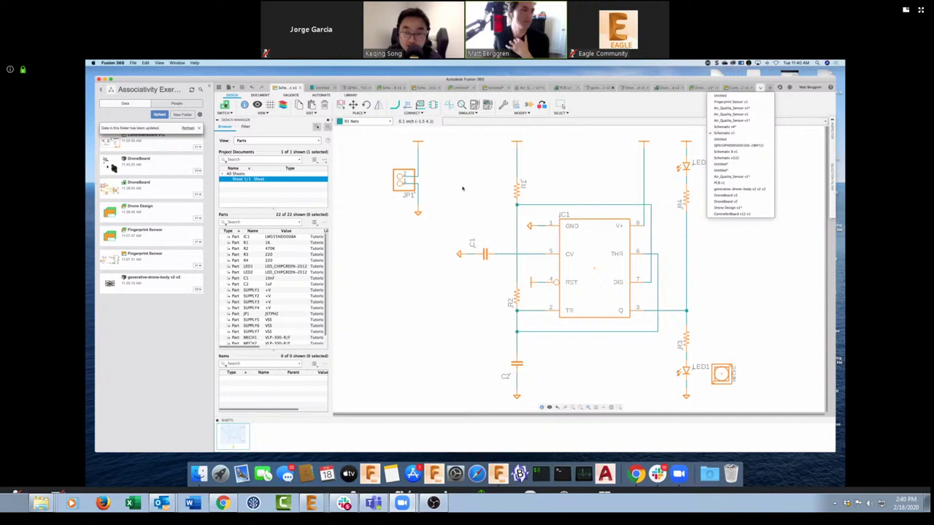
{"action": "left_click", "coordinate": [443, 153]}
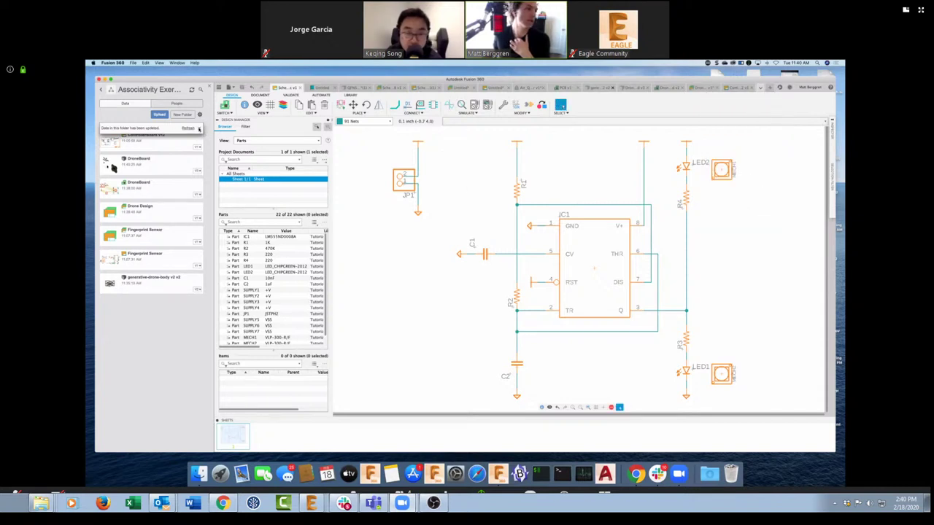
{"action": "left_click", "coordinate": [199, 129]}
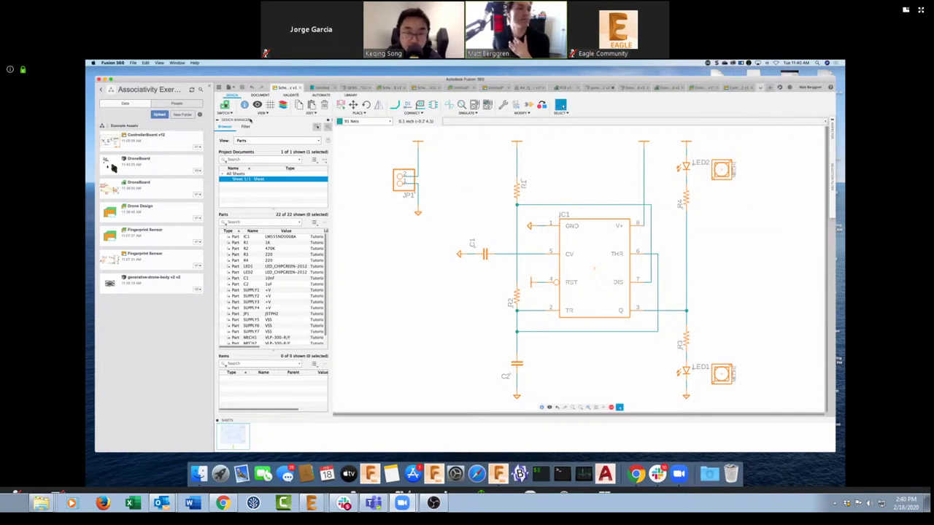
{"action": "left_click", "coordinate": [441, 234]}
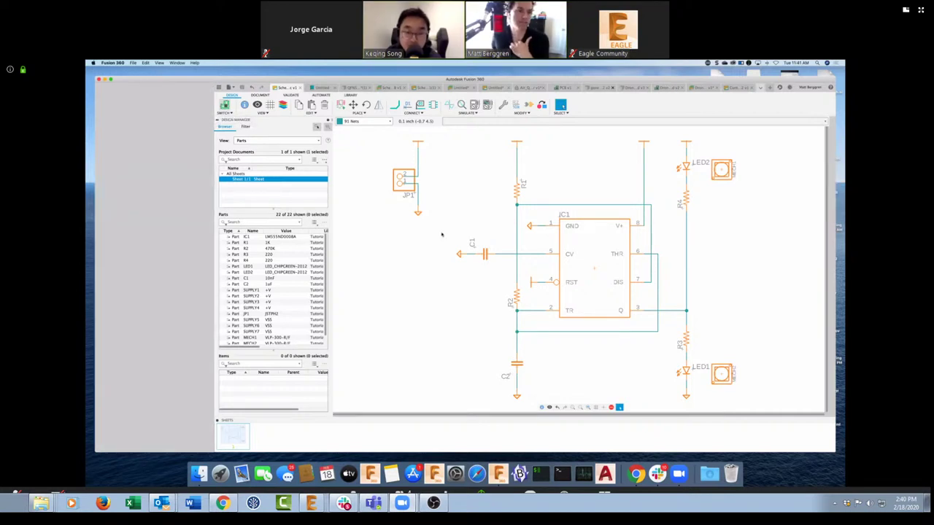
{"action": "key", "text": "ctrl+Tab"}
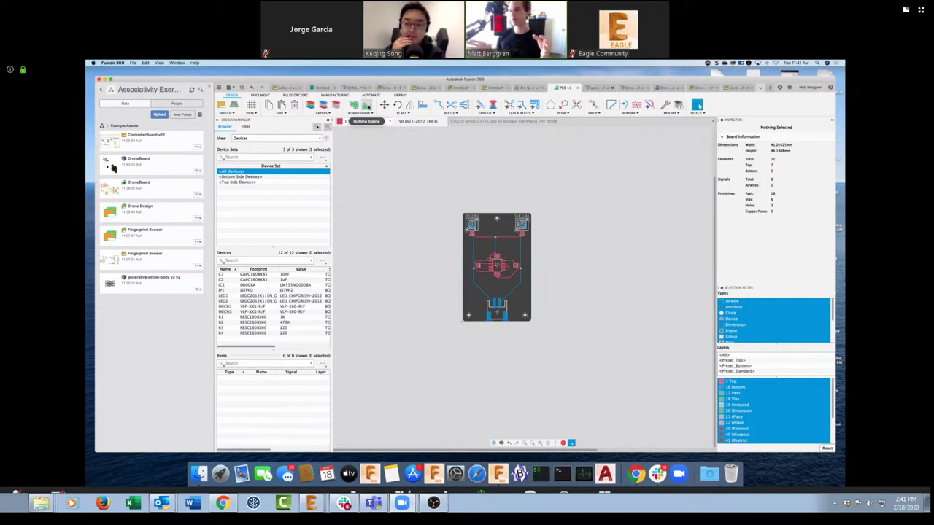
Inspect the board's corner dimension and outline lines and the two +V wires
{"action": "key", "text": "m"}
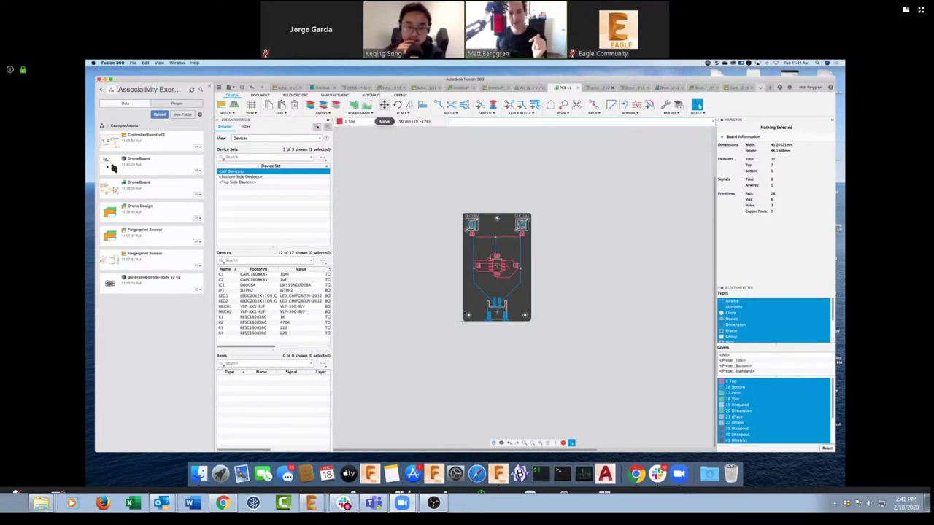
{"action": "left_click", "coordinate": [463, 319]}
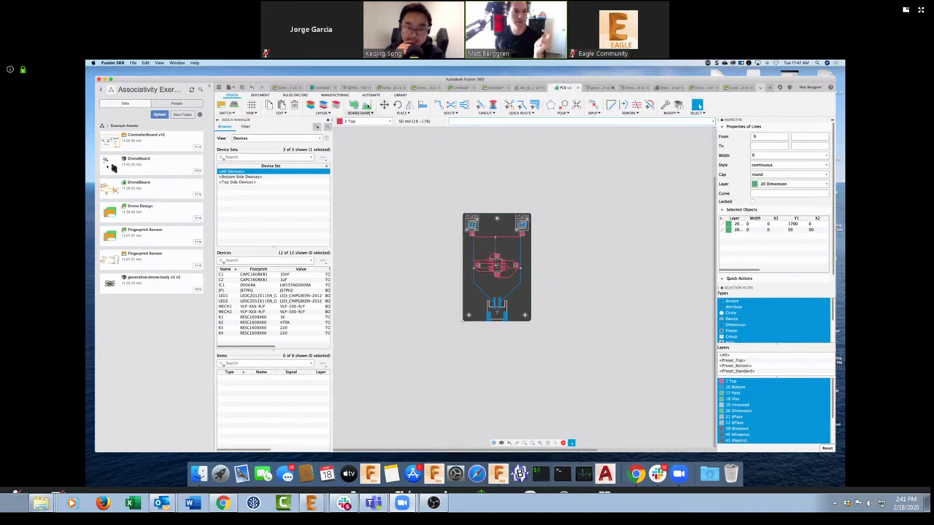
{"action": "key", "text": "Escape"}
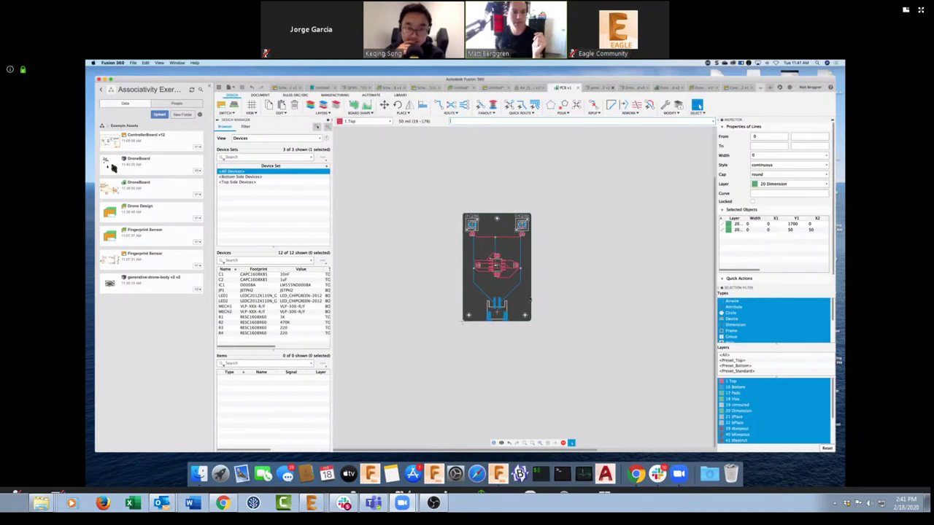
{"action": "left_click", "coordinate": [521, 319]}
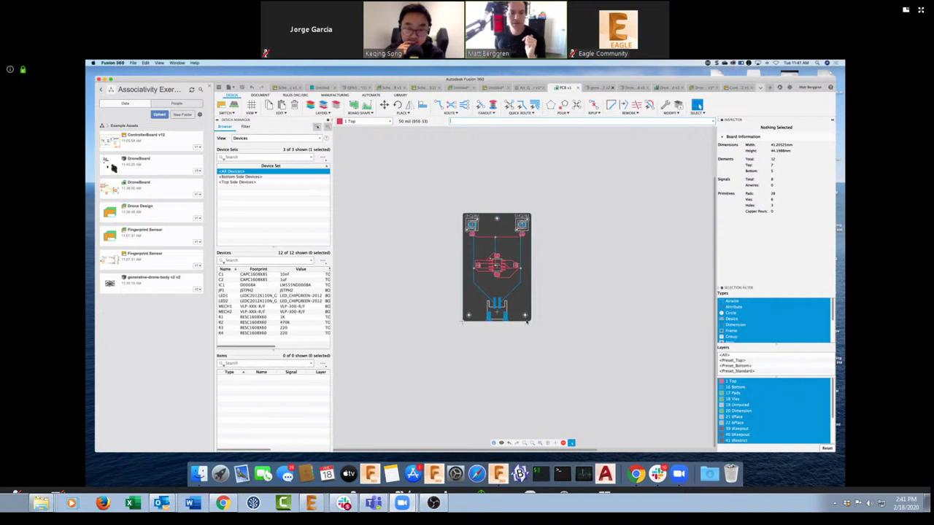
{"action": "left_click", "coordinate": [526, 320]}
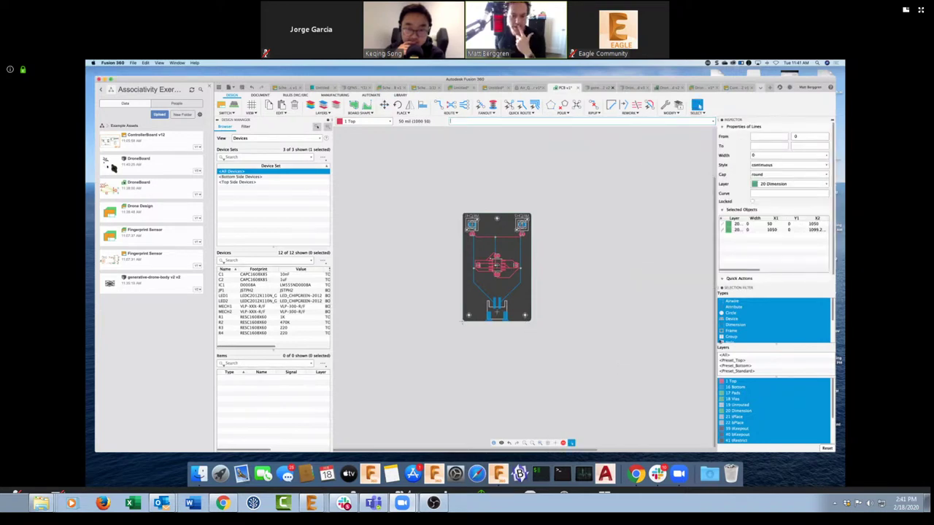
{"action": "left_click", "coordinate": [565, 287]}
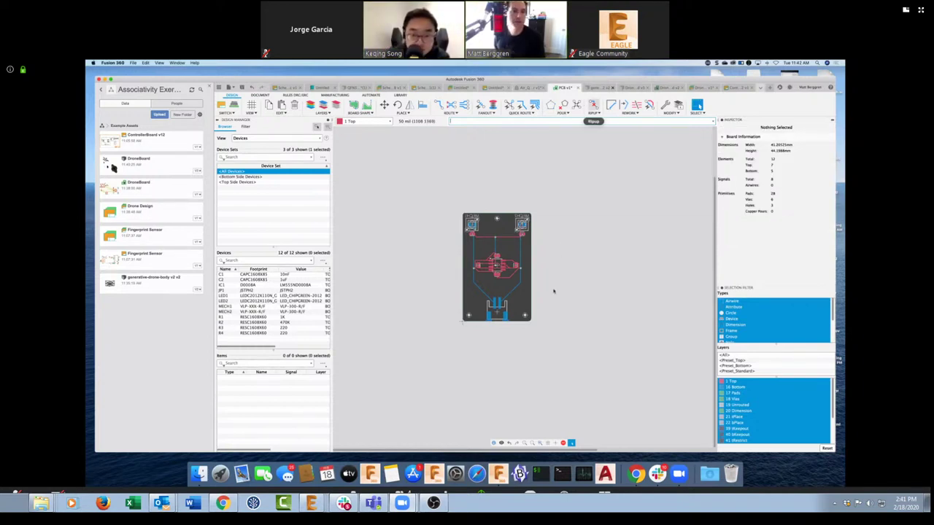
{"action": "left_click", "coordinate": [530, 268]}
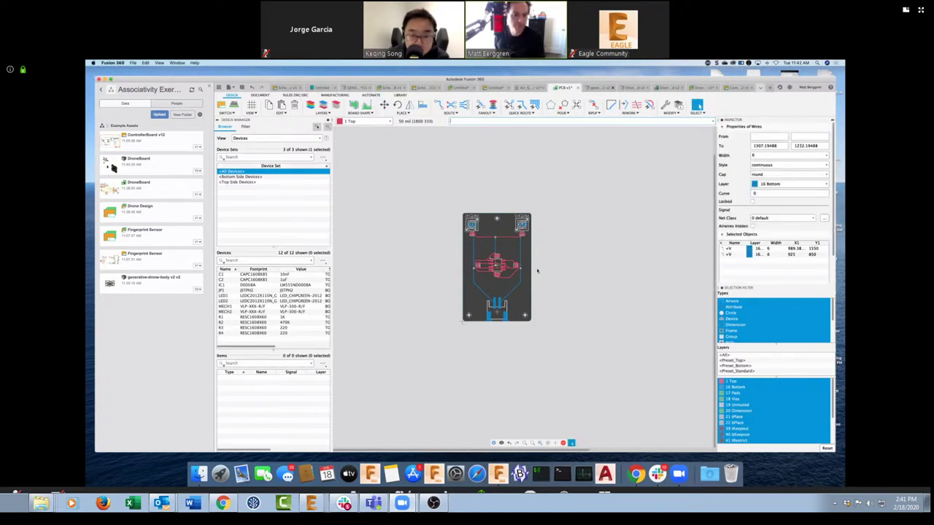
Cancel the outline polyline, clear the selection, and close the PCB v1 document
{"action": "left_click", "coordinate": [354, 106]}
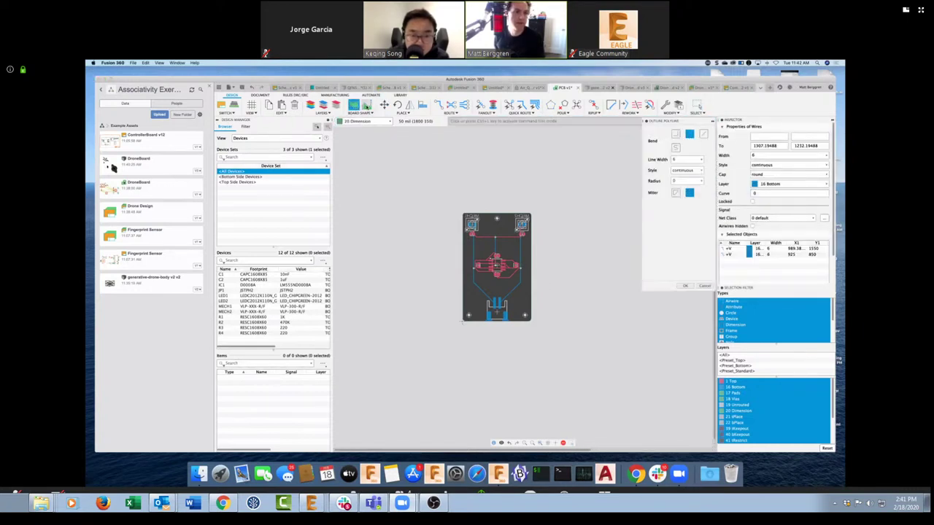
{"action": "left_click", "coordinate": [366, 105]}
{"action": "left_click", "coordinate": [516, 190]}
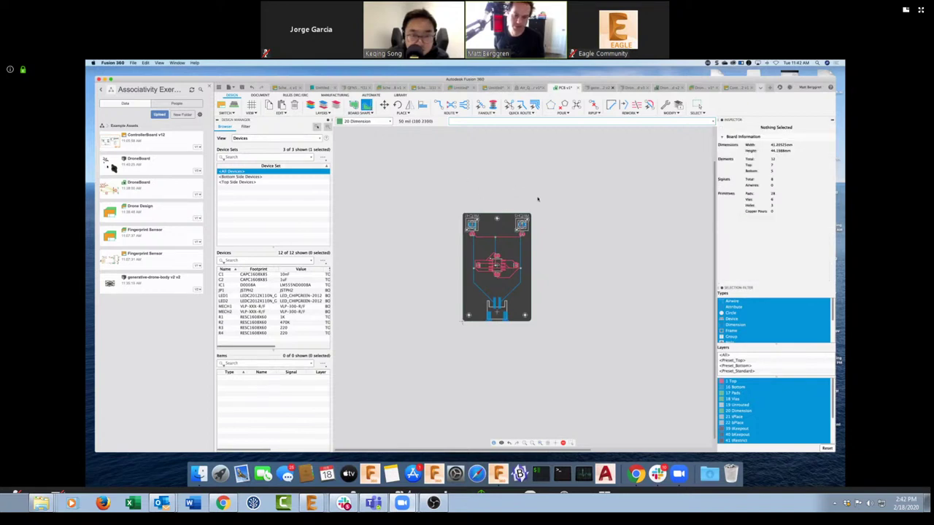
{"action": "left_click", "coordinate": [578, 88]}
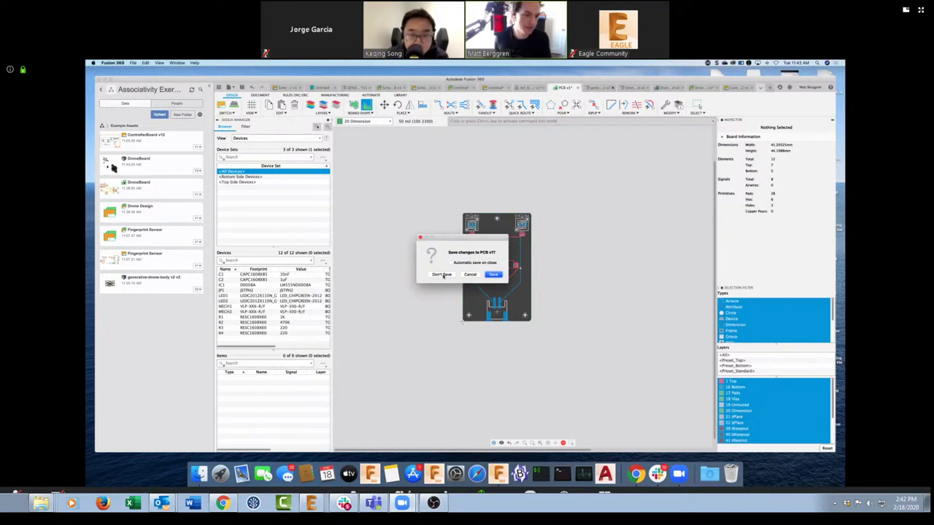
Keep the board open without saving a version and show its 3D PCB view
{"action": "left_click", "coordinate": [470, 275]}
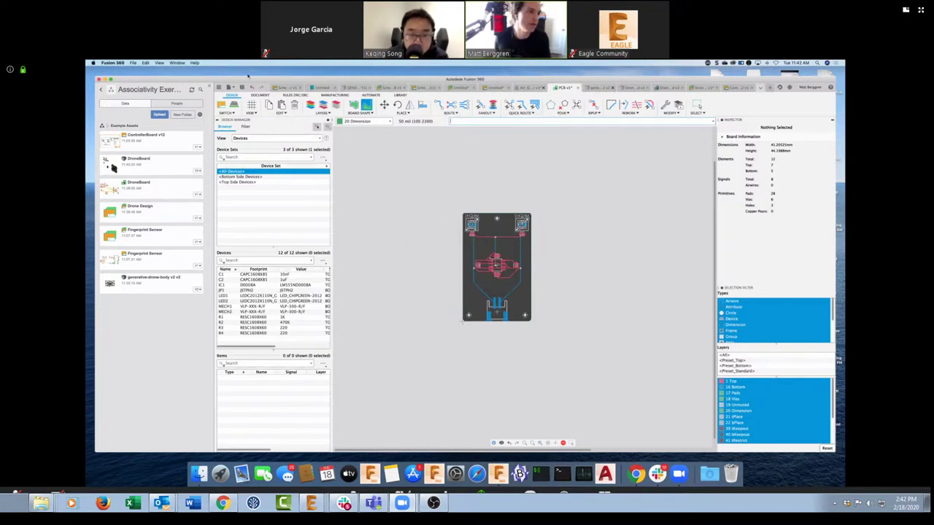
{"action": "left_click", "coordinate": [238, 87]}
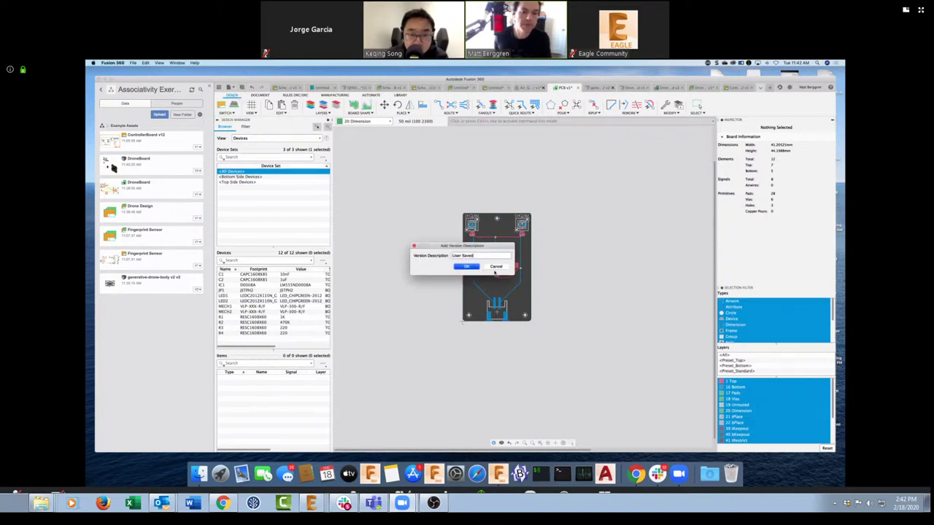
{"action": "left_click", "coordinate": [495, 269]}
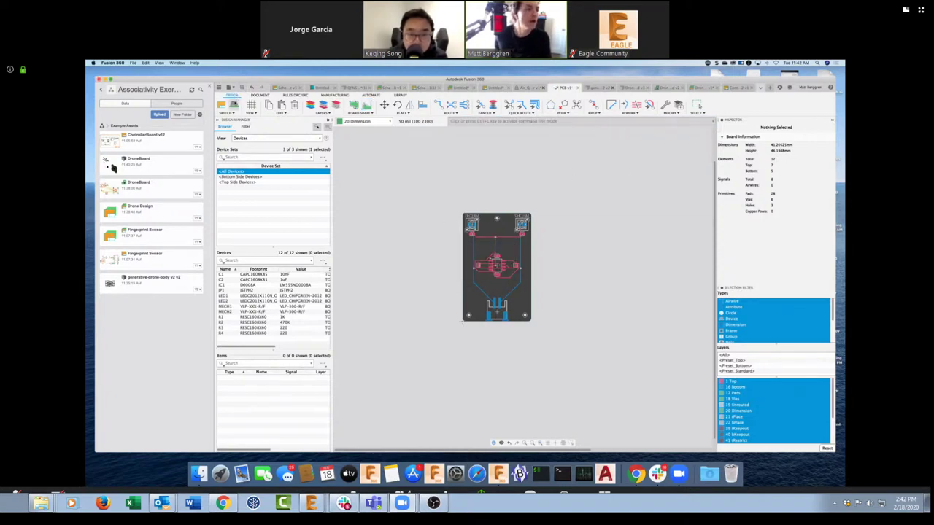
{"action": "left_click", "coordinate": [234, 105]}
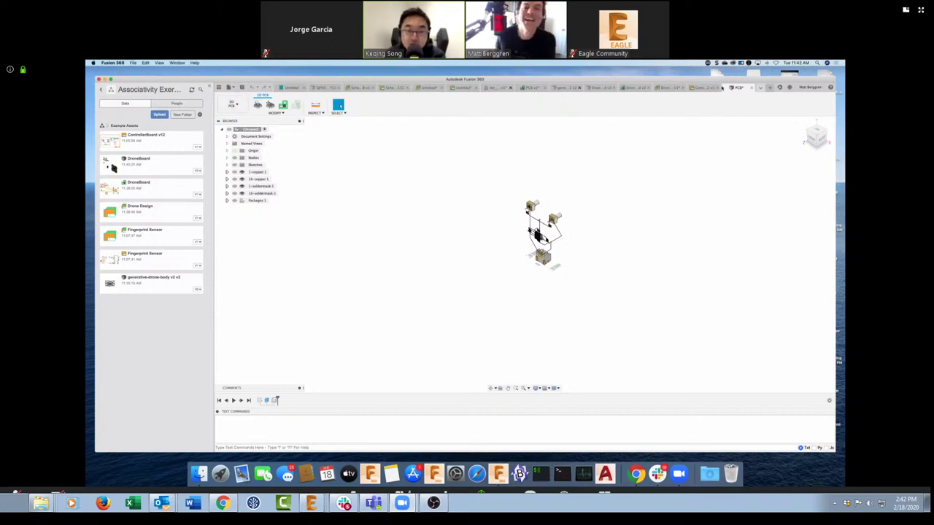
Start a new blank design with a sketch on an origin plane
{"action": "left_click", "coordinate": [769, 87]}
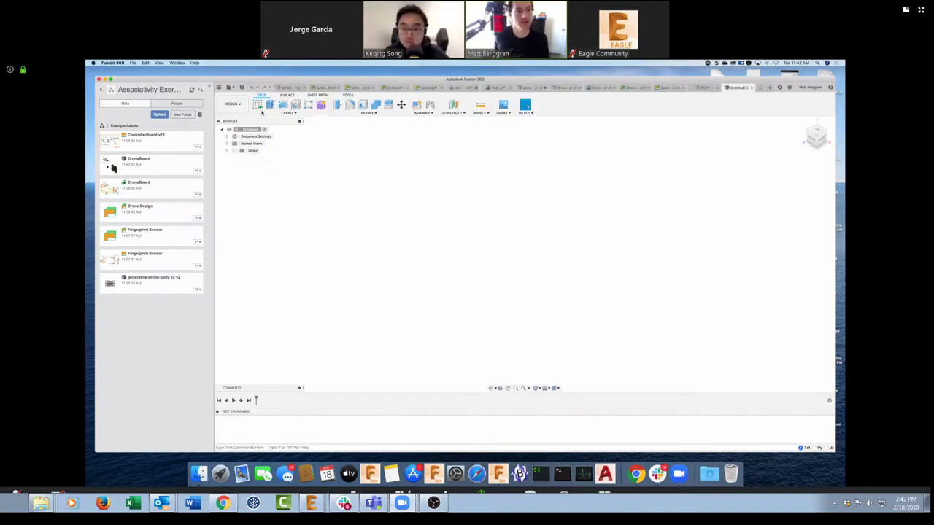
{"action": "left_click", "coordinate": [260, 107]}
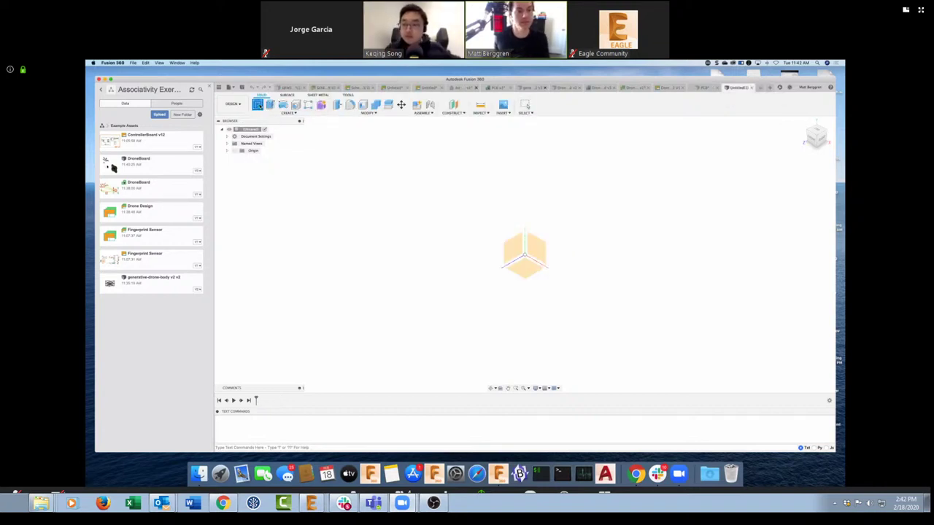
{"action": "left_click", "coordinate": [530, 255]}
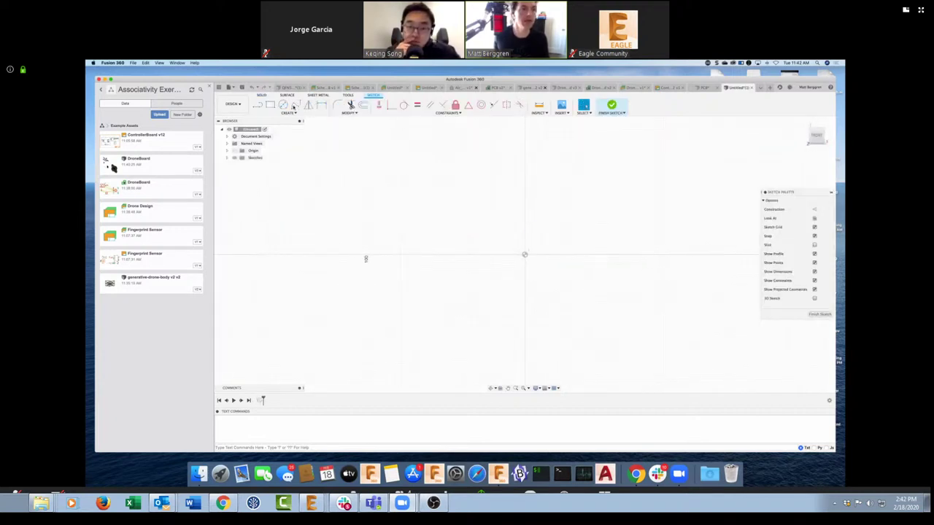
Draw a closed teardrop-shaped fit-point spline, finish the sketch, and select the profile
{"action": "left_click", "coordinate": [296, 106]}
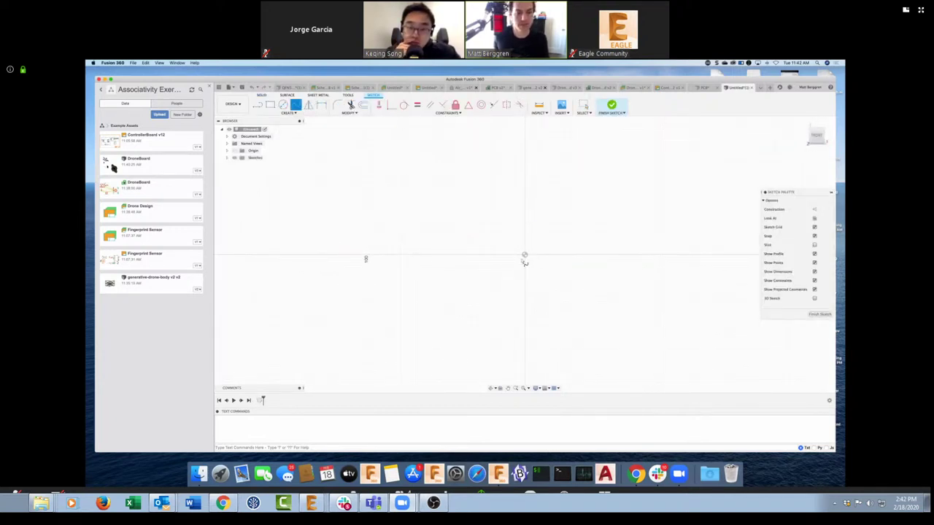
{"action": "left_click", "coordinate": [514, 221]}
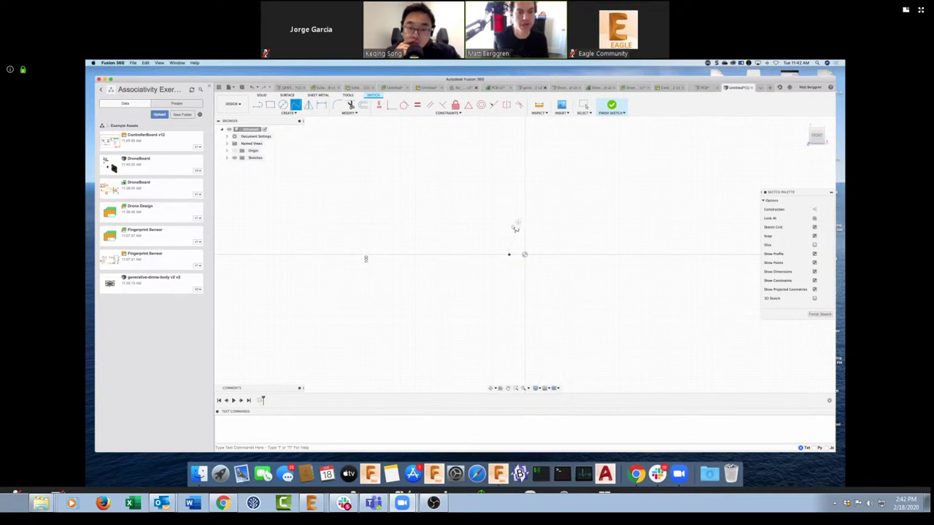
{"action": "left_click", "coordinate": [530, 242]}
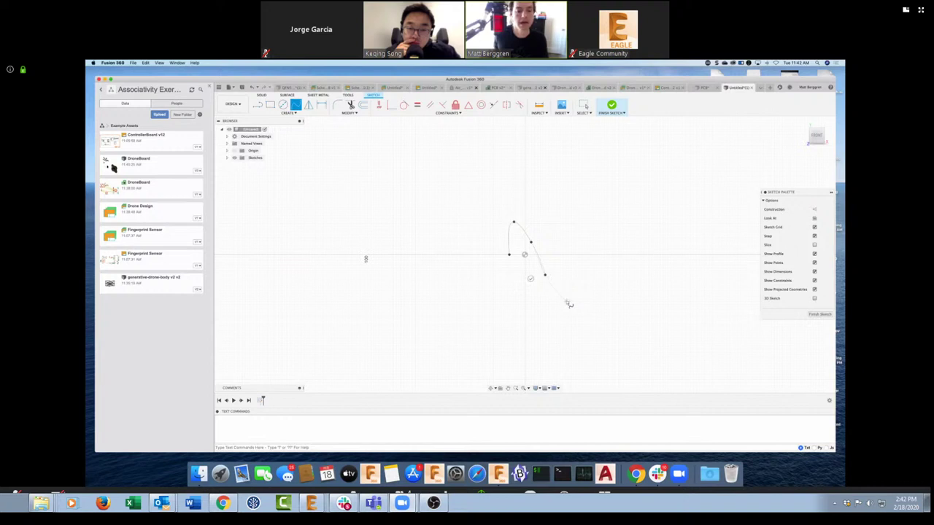
{"action": "left_click", "coordinate": [567, 301]}
{"action": "left_click", "coordinate": [542, 337]}
{"action": "left_click", "coordinate": [509, 304]}
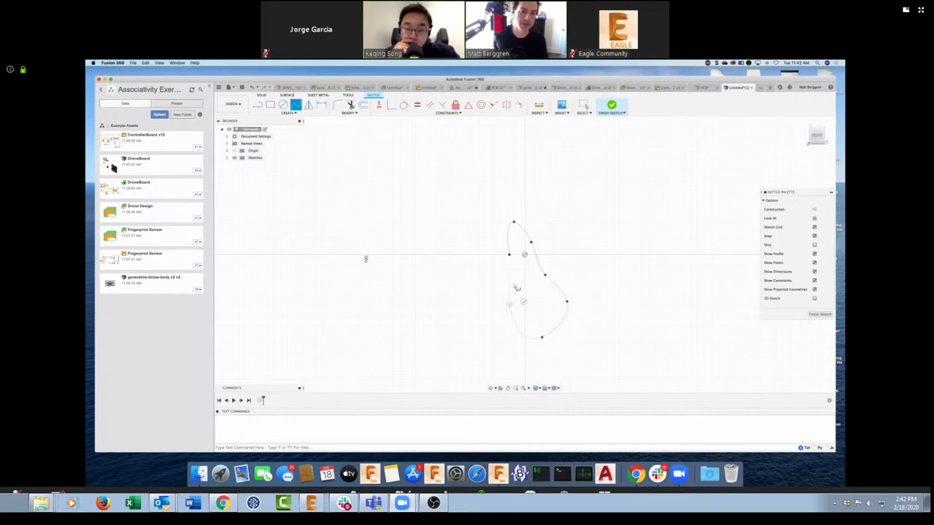
{"action": "left_click", "coordinate": [509, 254]}
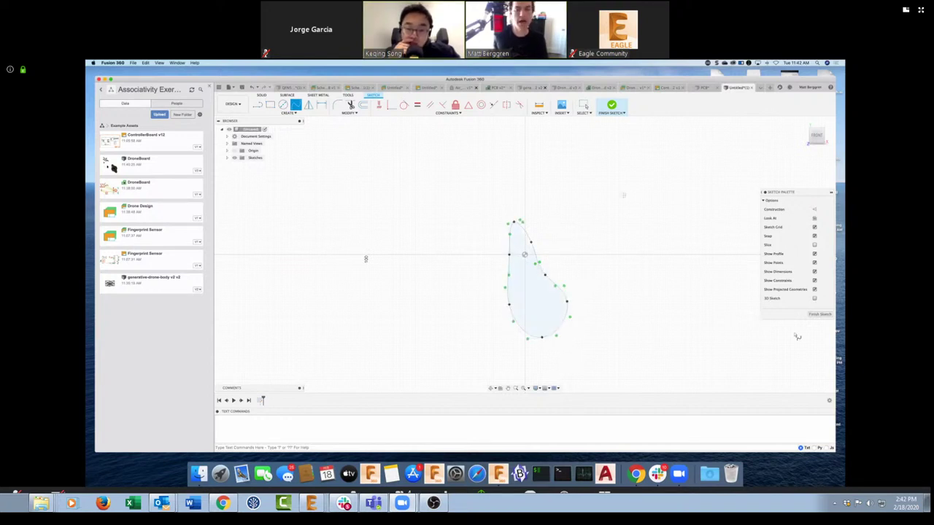
{"action": "left_click", "coordinate": [819, 315]}
{"action": "left_click", "coordinate": [531, 305]}
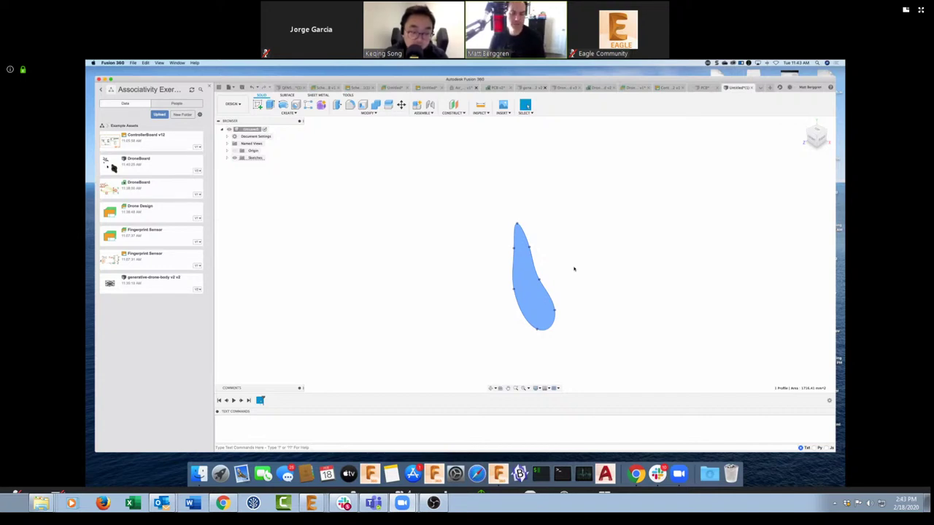
Save the new design as 'Spline Board'
{"action": "key", "text": "super+s"}
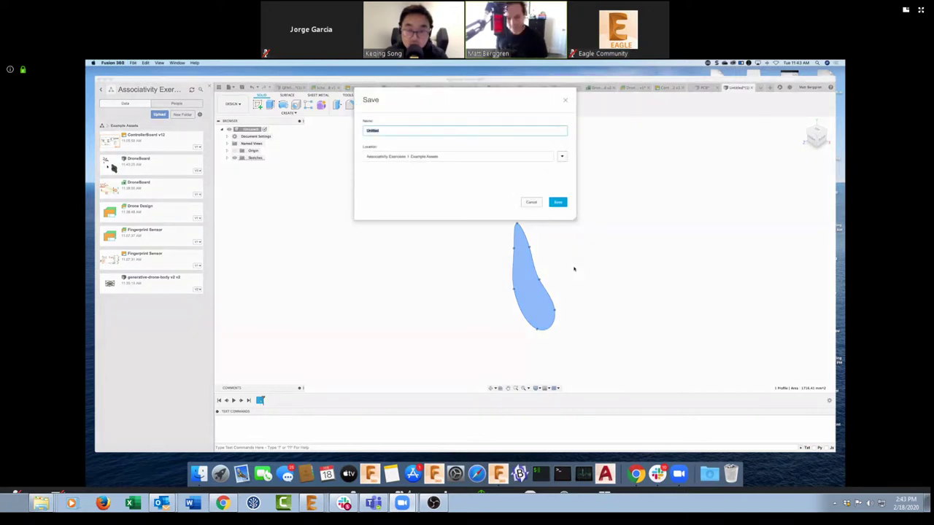
{"action": "type", "text": "Teline"}
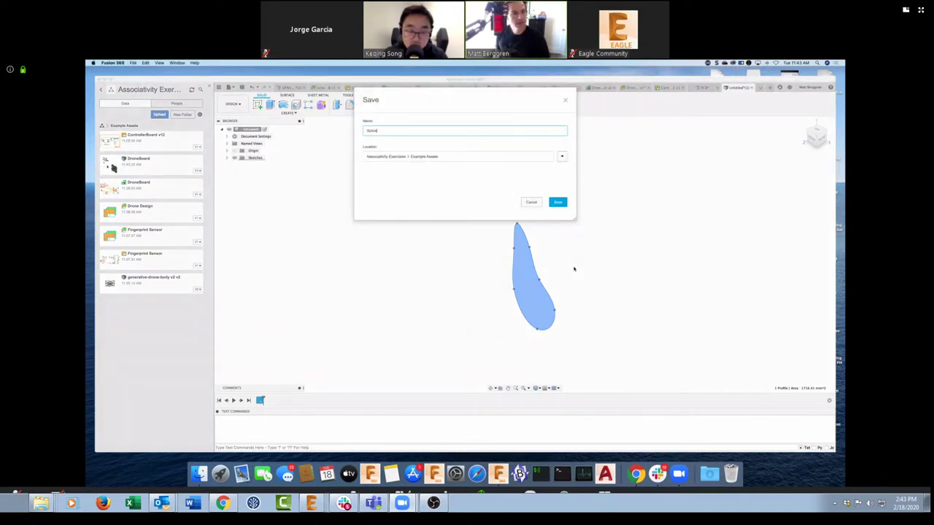
{"action": "type", "text": " Board"}
{"action": "key", "text": "Return"}
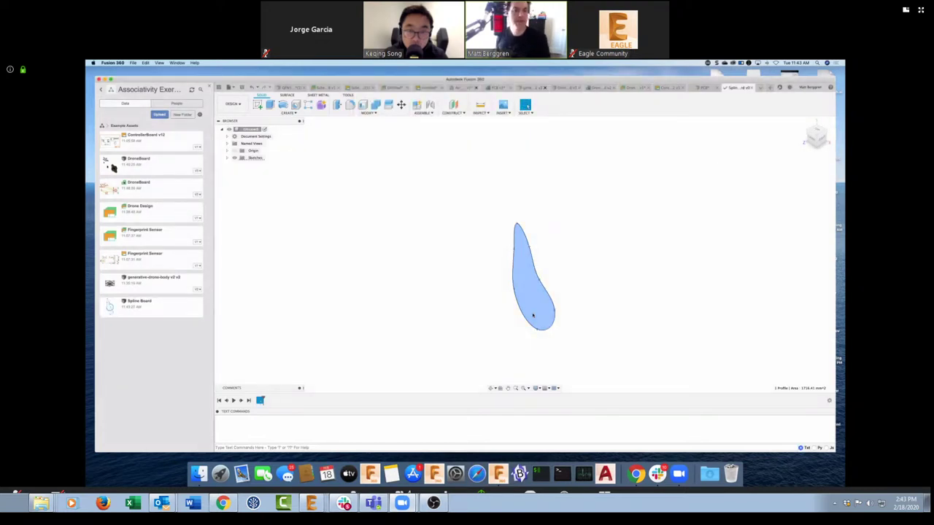
Create a 3D PCB from the teardrop profile and request its matching 2D layout
{"action": "left_click", "coordinate": [288, 114]}
{"action": "left_click", "coordinate": [295, 278]}
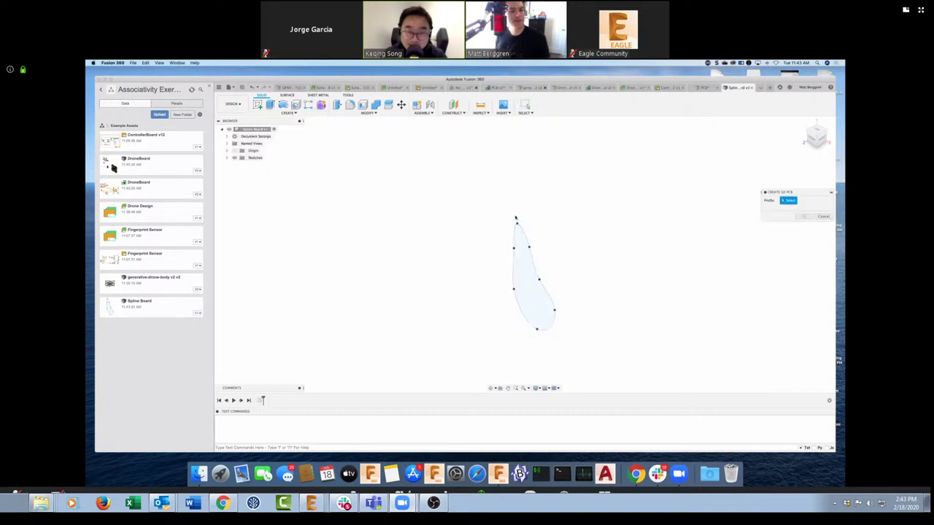
{"action": "left_click", "coordinate": [524, 272]}
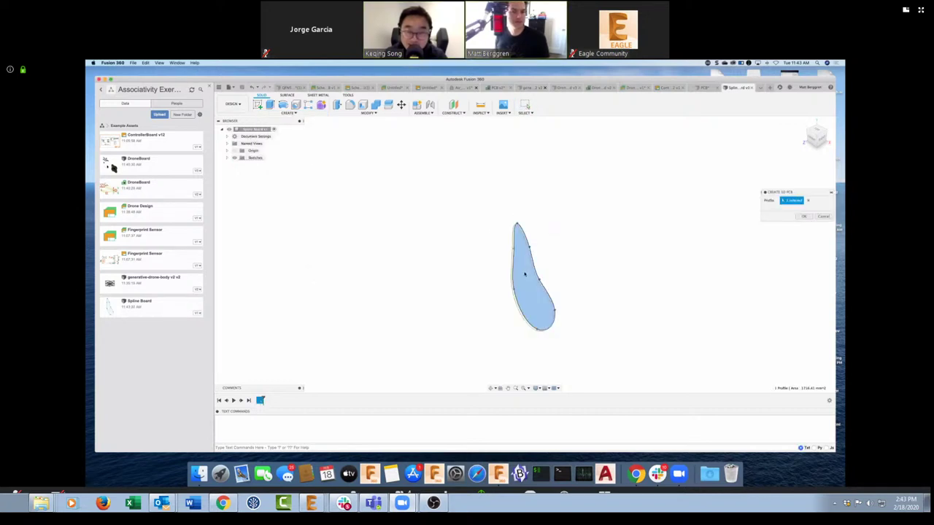
{"action": "left_click", "coordinate": [803, 217]}
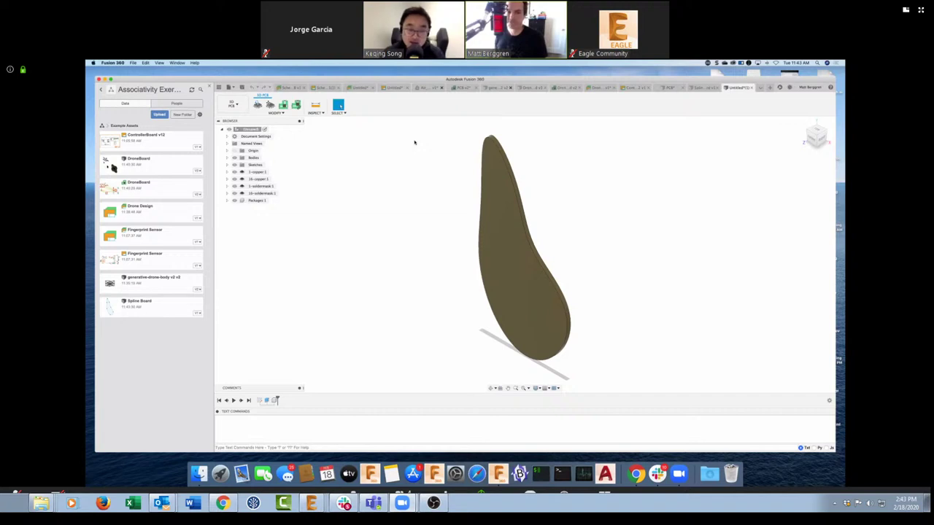
{"action": "left_click", "coordinate": [283, 105]}
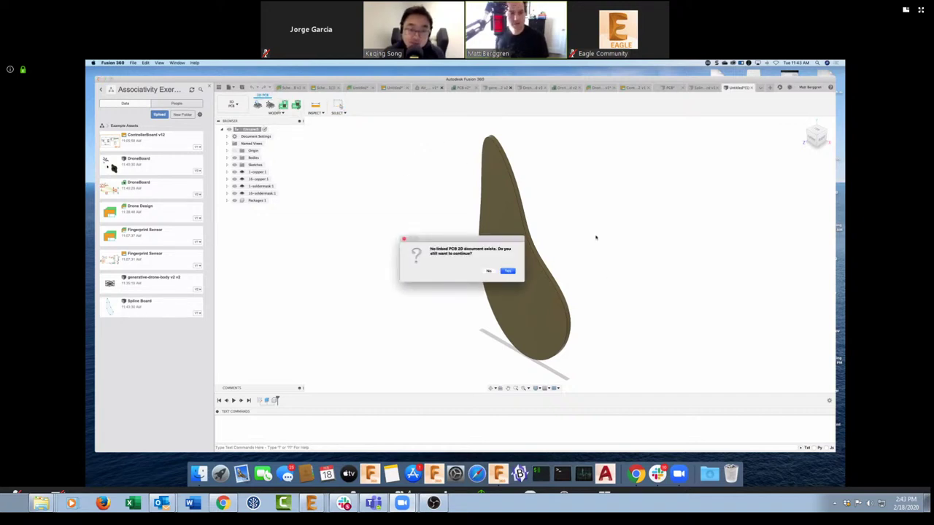
Create the linked 2D board document, then sketch a trial two-bend spline on the outline and cancel it
{"action": "left_click", "coordinate": [508, 270]}
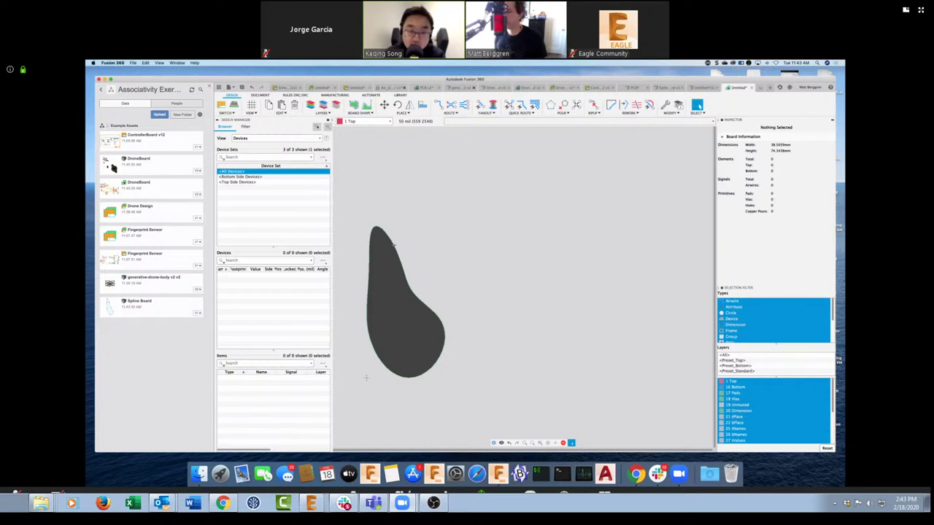
{"action": "left_click", "coordinate": [393, 244]}
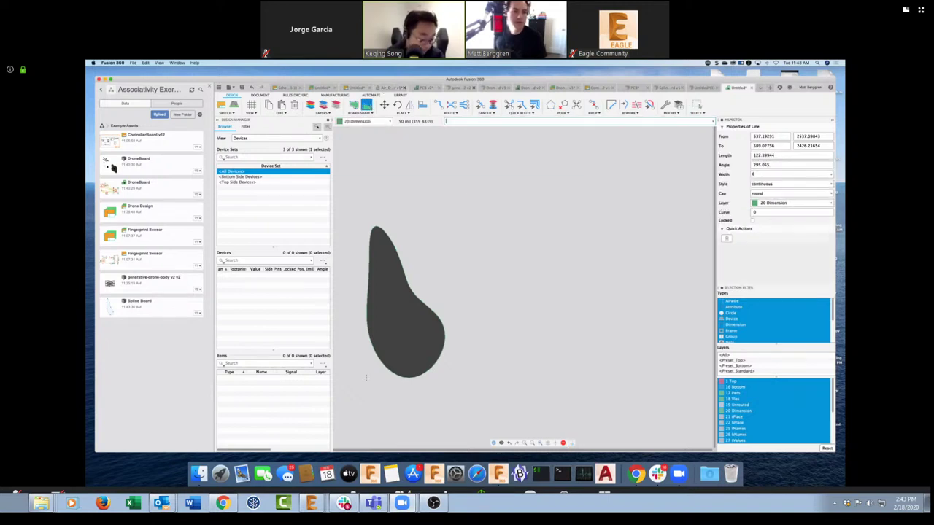
{"action": "left_click", "coordinate": [446, 245]}
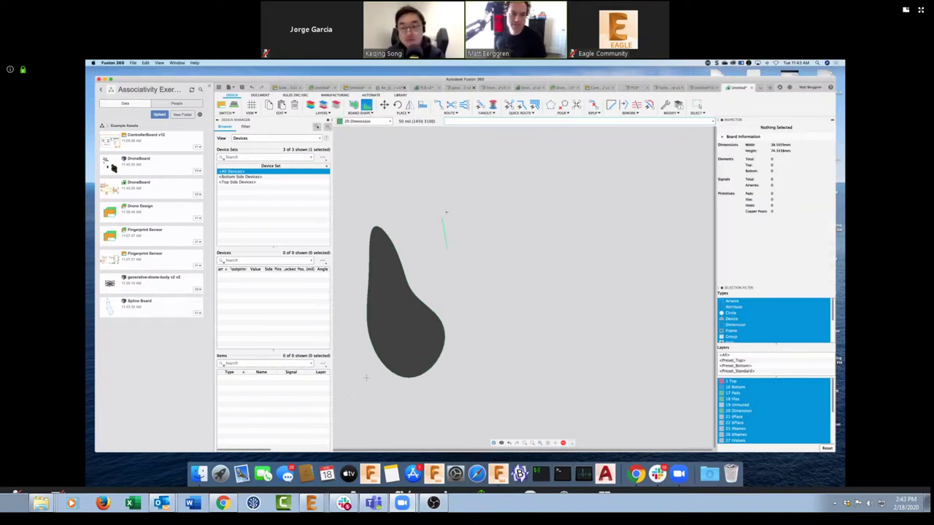
{"action": "left_click", "coordinate": [447, 213]}
{"action": "left_click", "coordinate": [478, 260]}
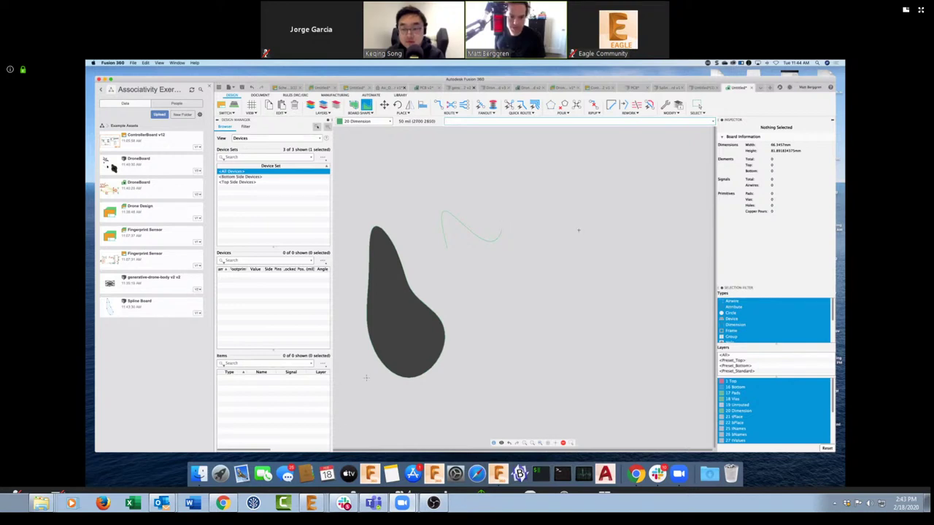
{"action": "key", "text": "Escape"}
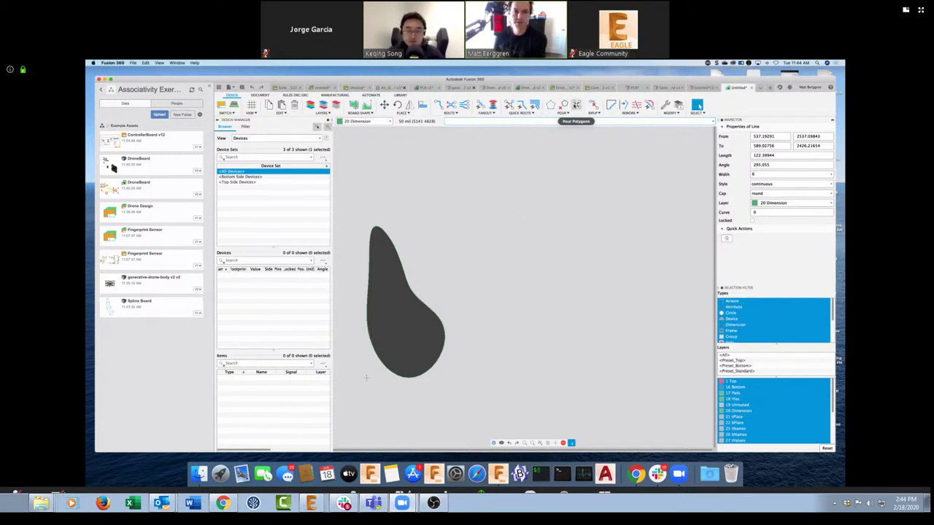
Convert the board outline into a polygon on the Top layer
{"action": "right_click", "coordinate": [401, 261]}
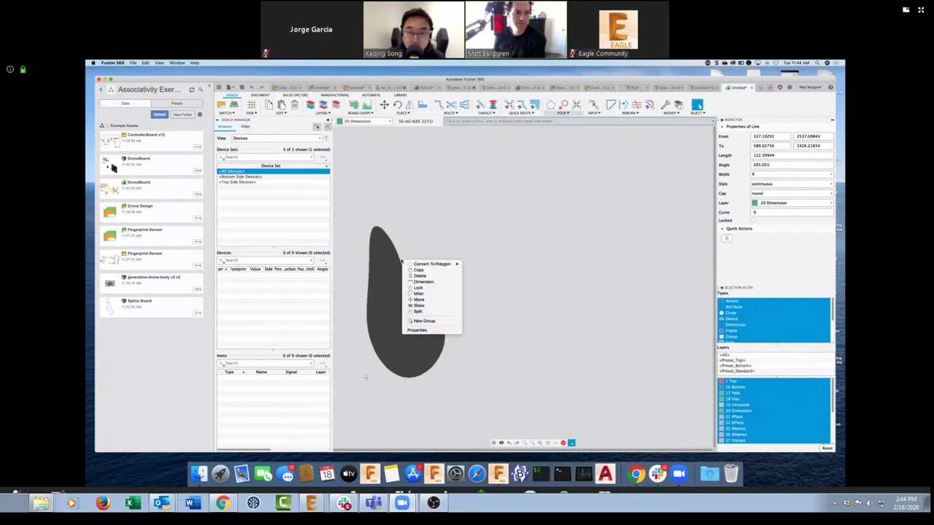
{"action": "mouse_move", "coordinate": [432, 263]}
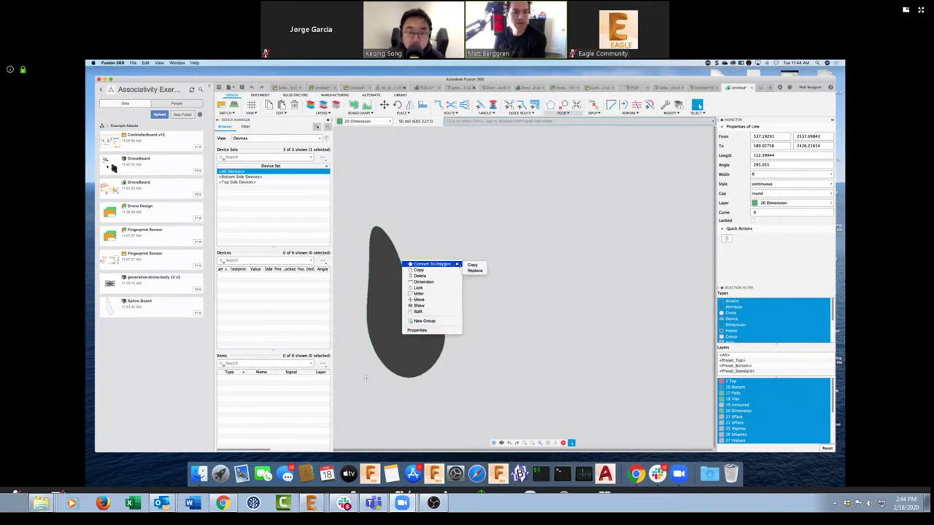
{"action": "left_click", "coordinate": [472, 265]}
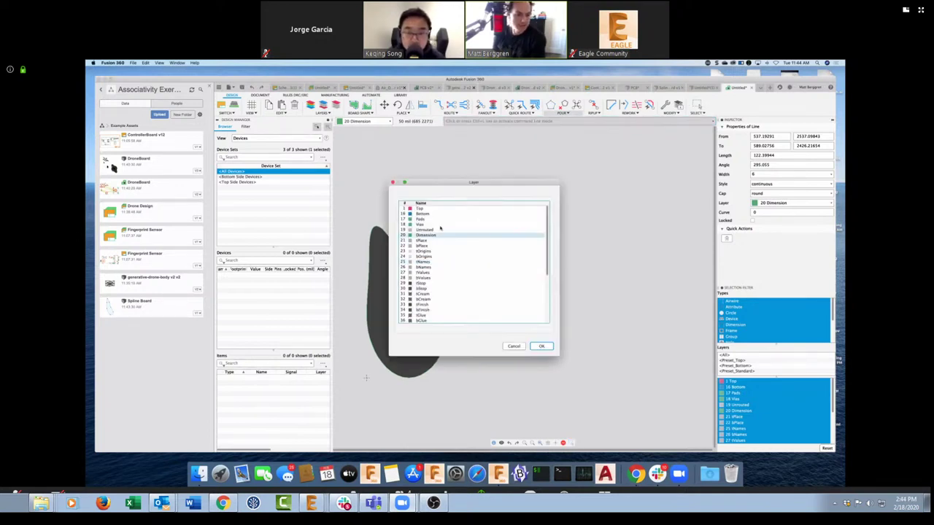
{"action": "left_click", "coordinate": [422, 209]}
{"action": "left_click", "coordinate": [541, 346]}
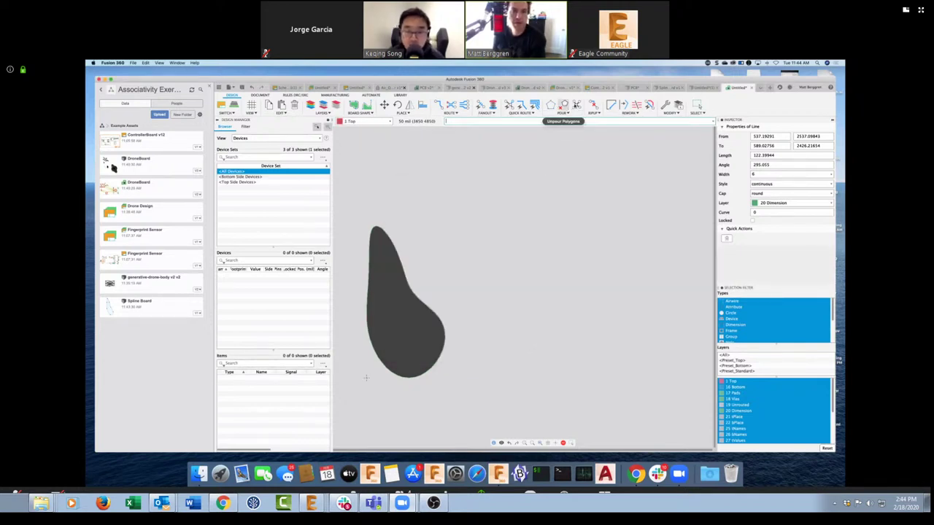
Fill the polygon with a Top-layer copper pour, then list all open documents
{"action": "left_click", "coordinate": [566, 105]}
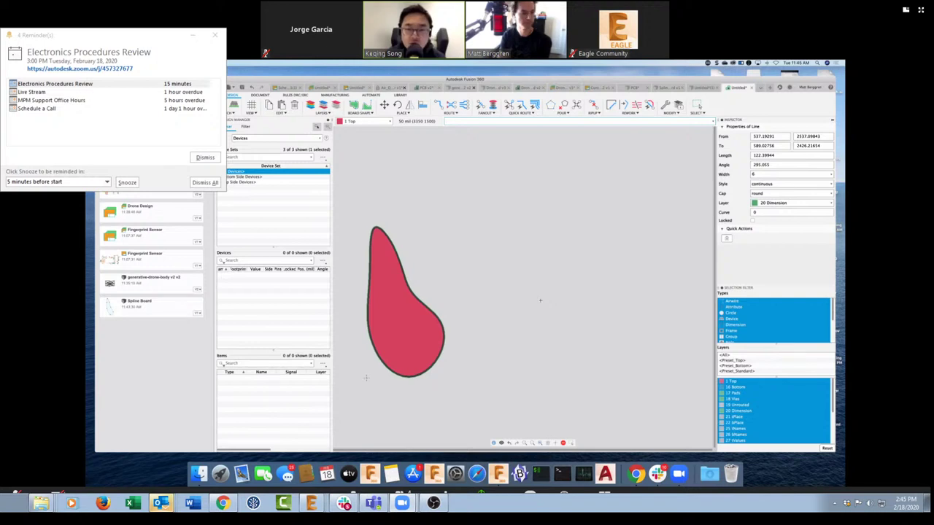
{"action": "left_click", "coordinate": [215, 35]}
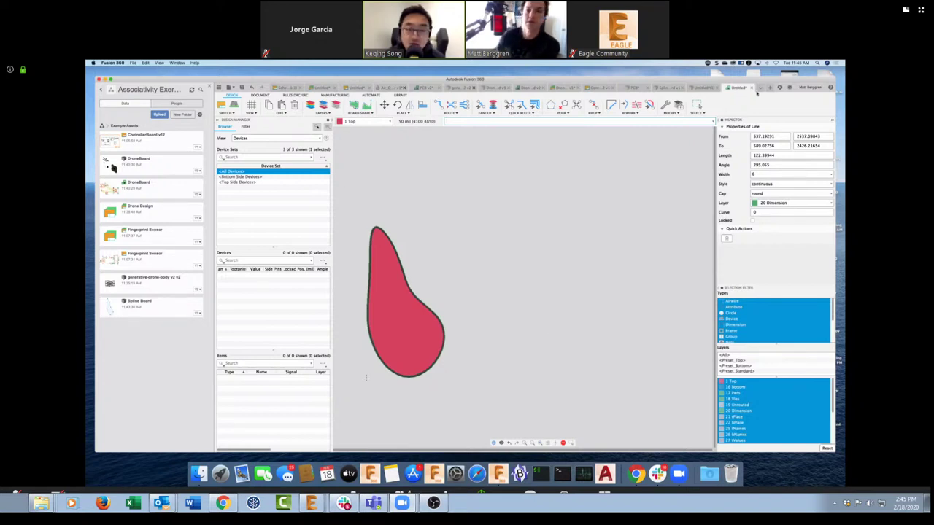
{"action": "left_click", "coordinate": [760, 87]}
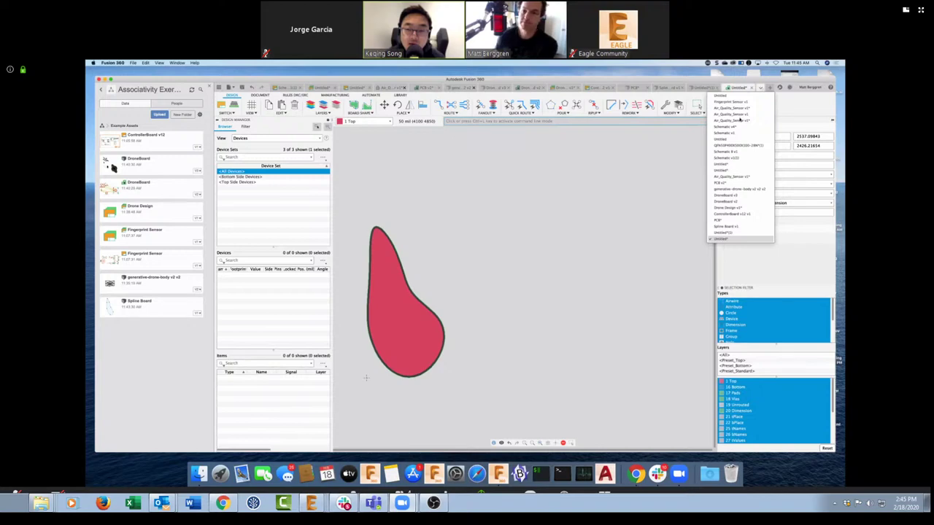
Switch to the Air_Quality schematic document and open its 2D PCB layout
{"action": "left_click", "coordinate": [739, 123]}
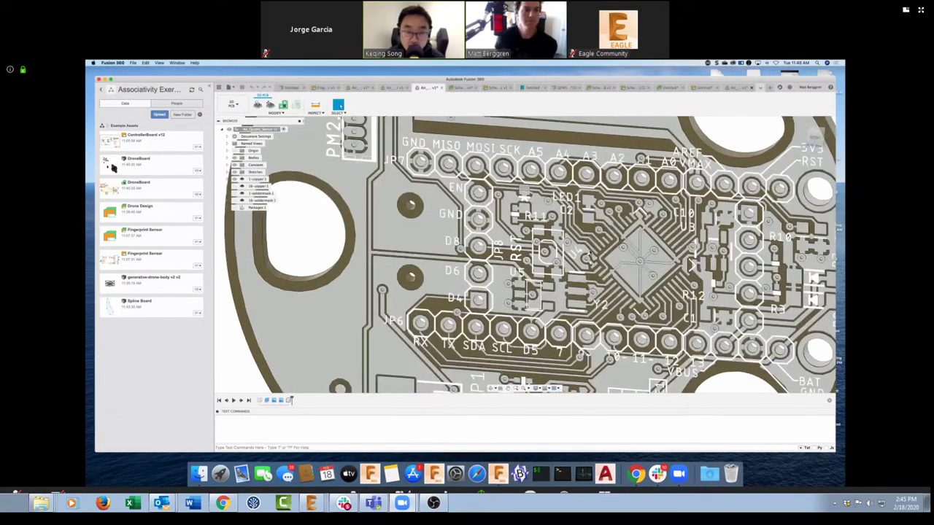
{"action": "left_click", "coordinate": [761, 89]}
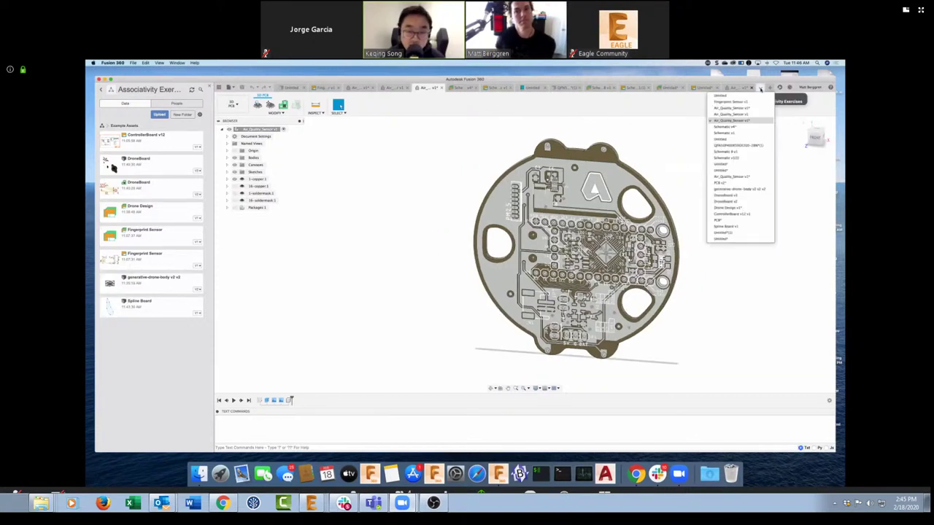
{"action": "left_click", "coordinate": [745, 115]}
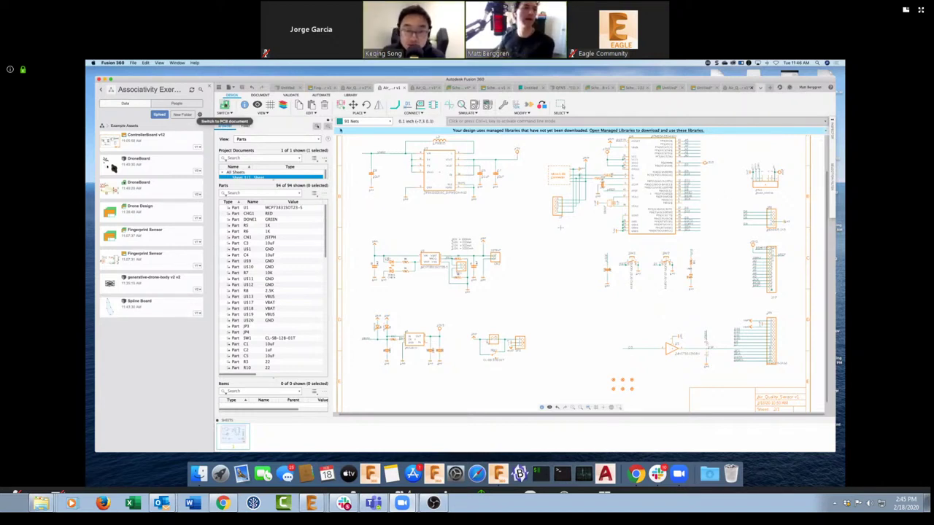
{"action": "left_click", "coordinate": [225, 105]}
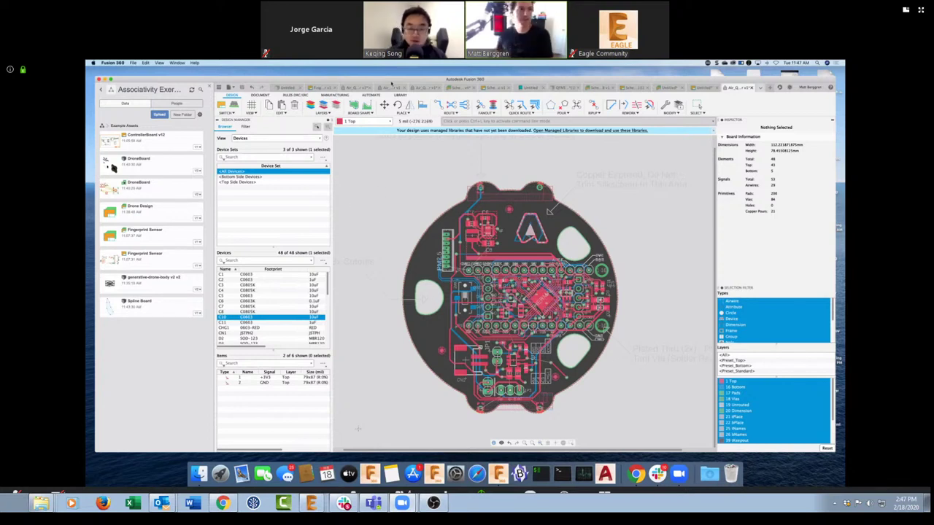
Open the manufacturing preview of the Air Quality board with a green soldermask
{"action": "left_click", "coordinate": [349, 95]}
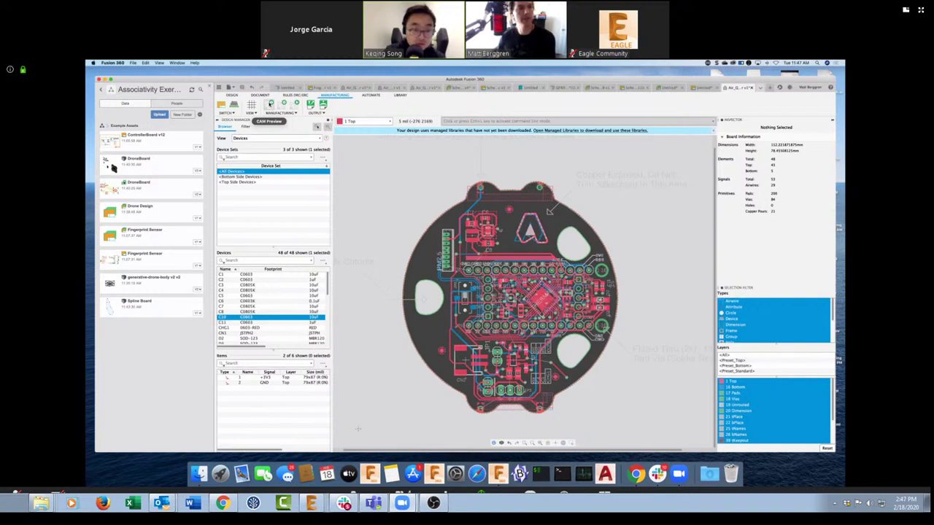
{"action": "left_click", "coordinate": [271, 104]}
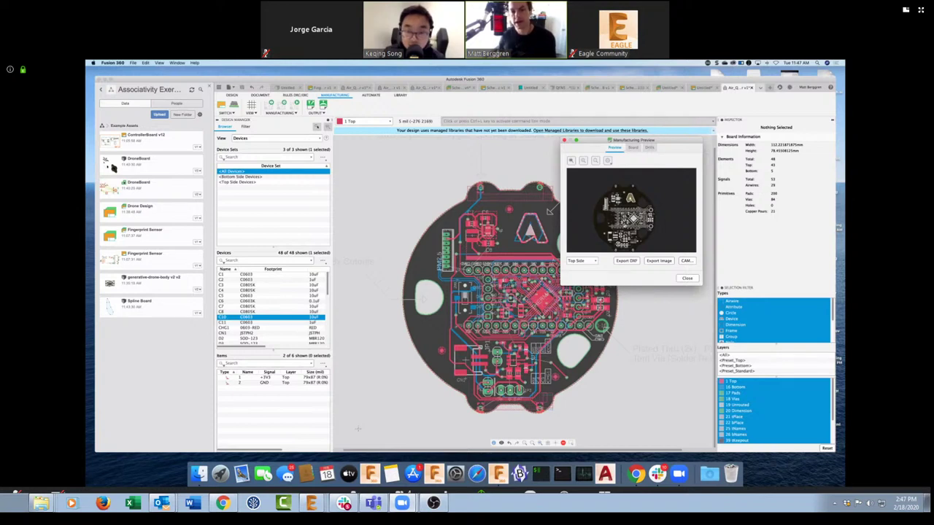
{"action": "left_click", "coordinate": [607, 161]}
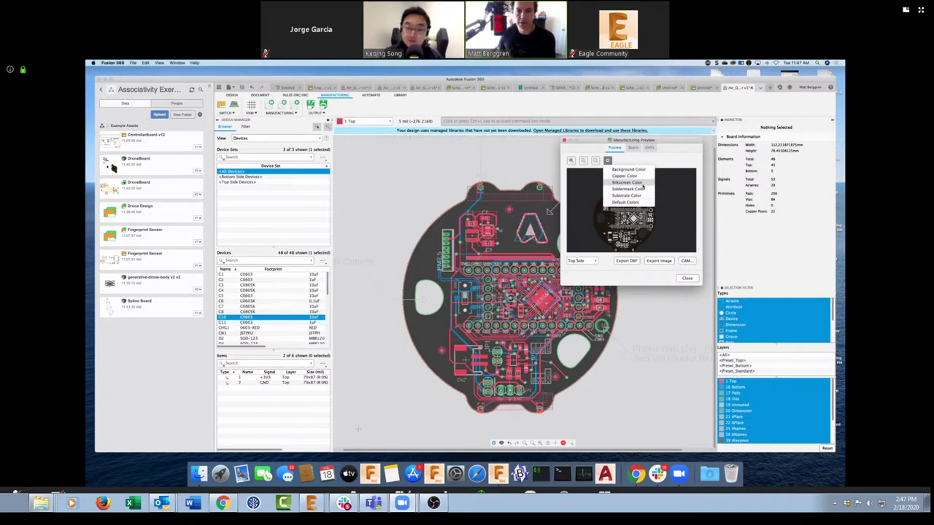
{"action": "left_click", "coordinate": [642, 188]}
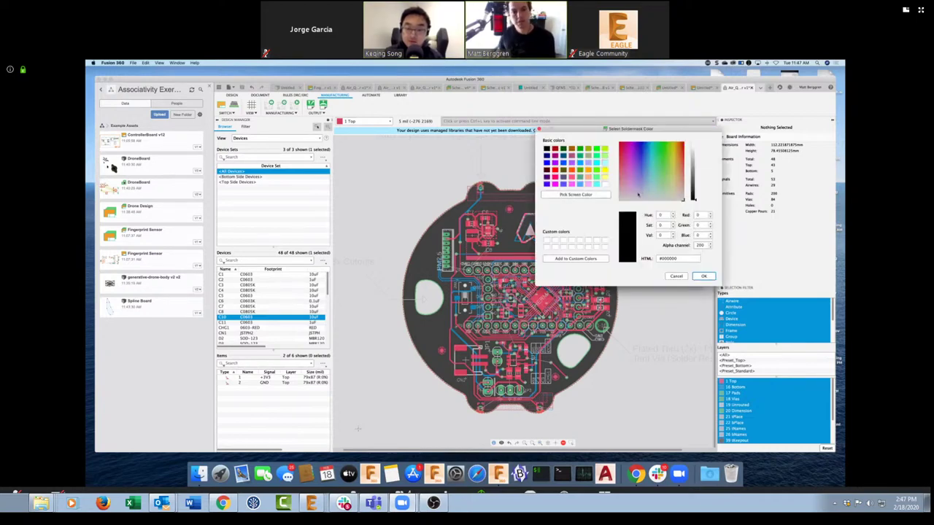
{"action": "left_click", "coordinate": [580, 148]}
{"action": "left_click", "coordinate": [704, 275]}
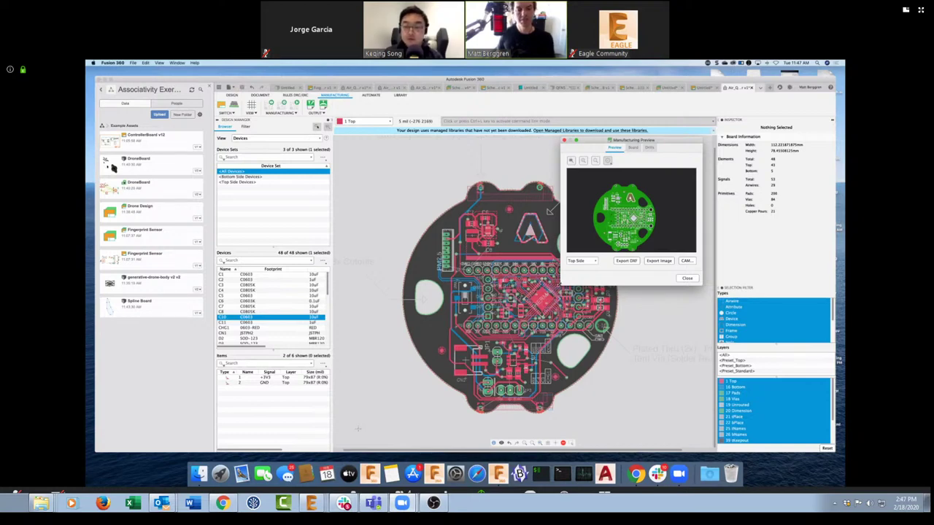
Enlarge the preview window and change the soldermask to magenta
{"action": "left_click_drag", "start_coordinate": [562, 284], "coordinate": [509, 344]}
{"action": "scroll", "coordinate": [603, 237], "scroll_direction": "up", "scroll_amount": 3}
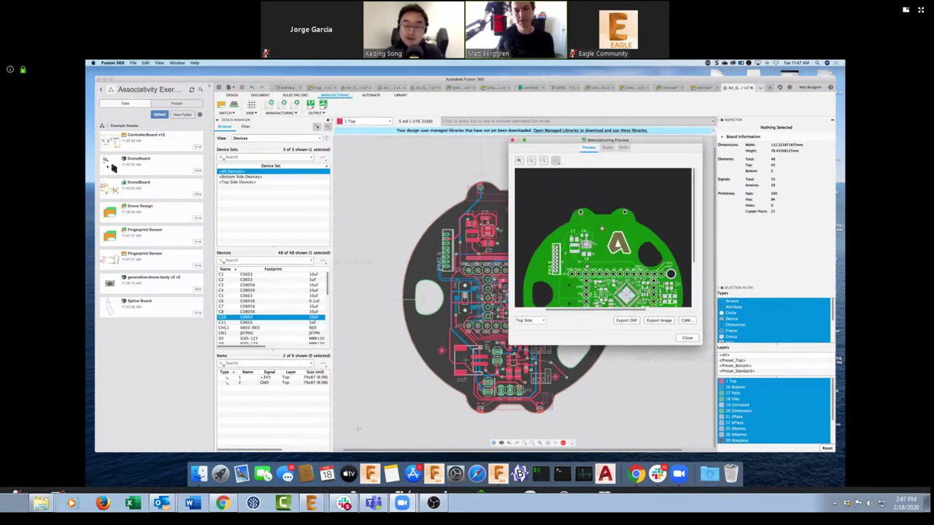
{"action": "scroll", "coordinate": [603, 237], "scroll_direction": "down", "scroll_amount": 3}
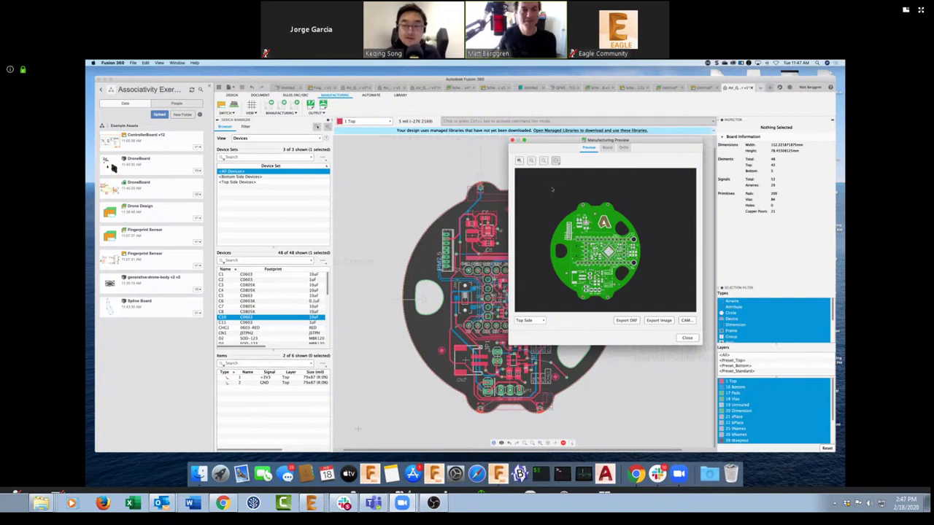
{"action": "left_click", "coordinate": [555, 160]}
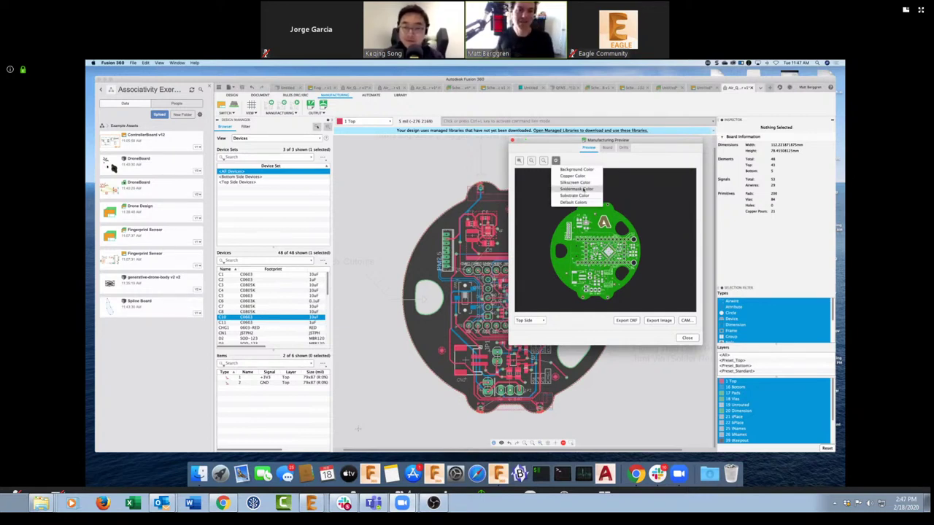
{"action": "left_click", "coordinate": [583, 189]}
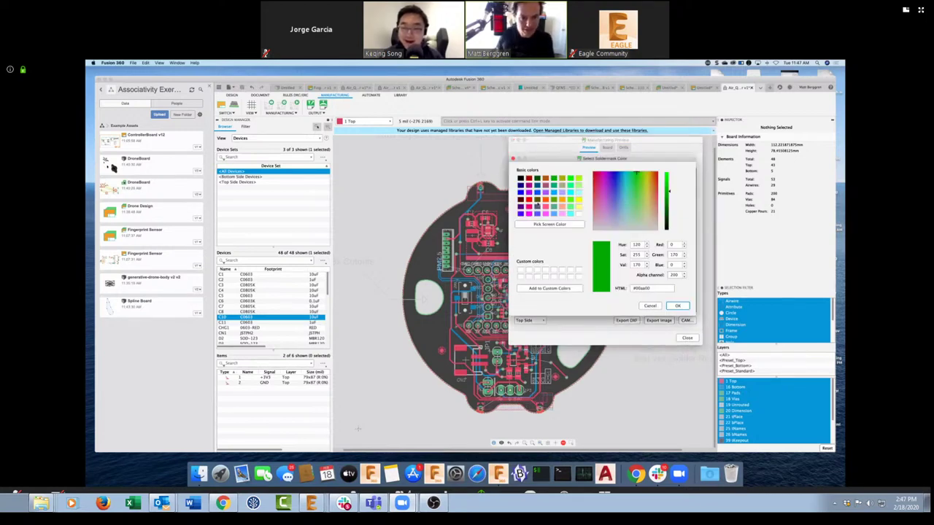
{"action": "left_click", "coordinate": [528, 187]}
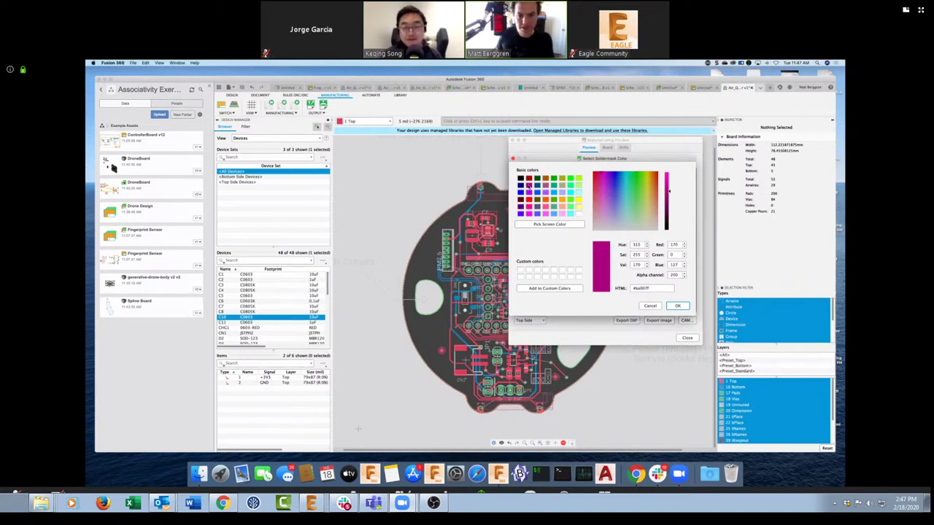
{"action": "left_click", "coordinate": [677, 305]}
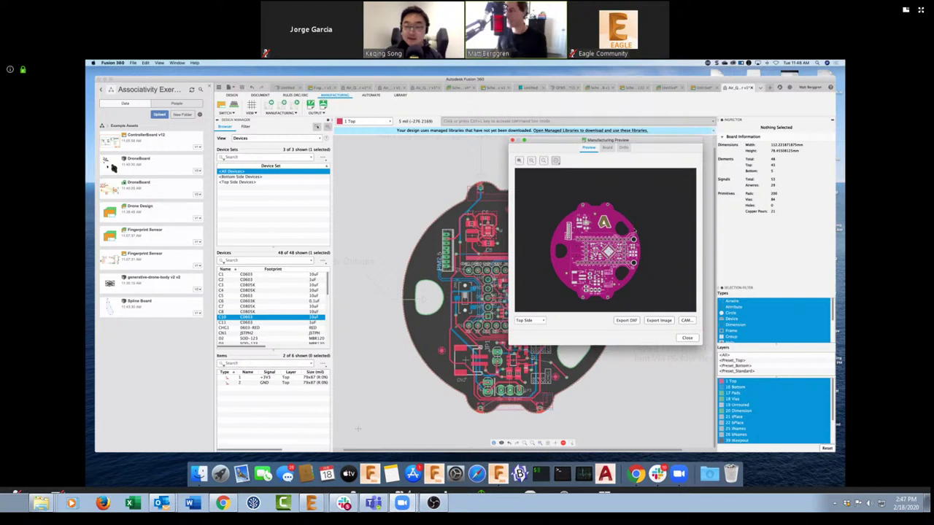
Change the preview's soldermask colour to purple
{"action": "left_click", "coordinate": [555, 160]}
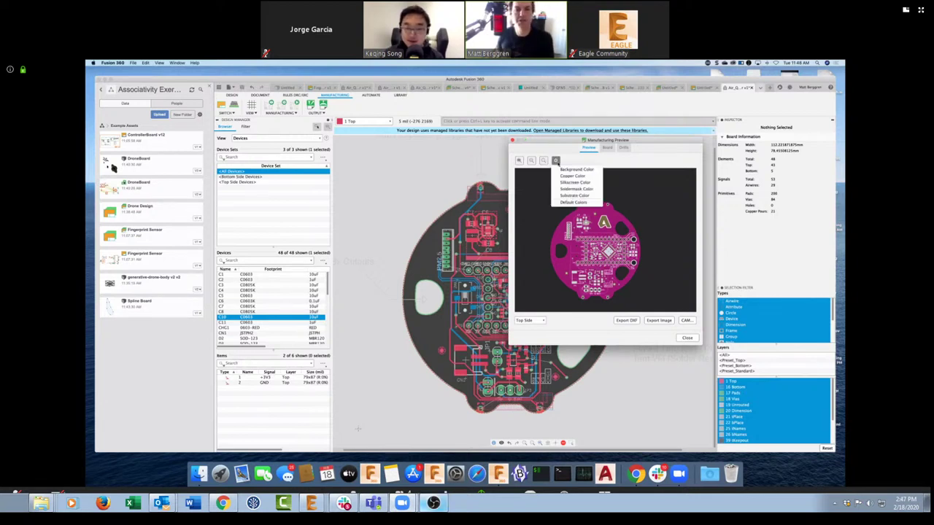
{"action": "left_click", "coordinate": [578, 189]}
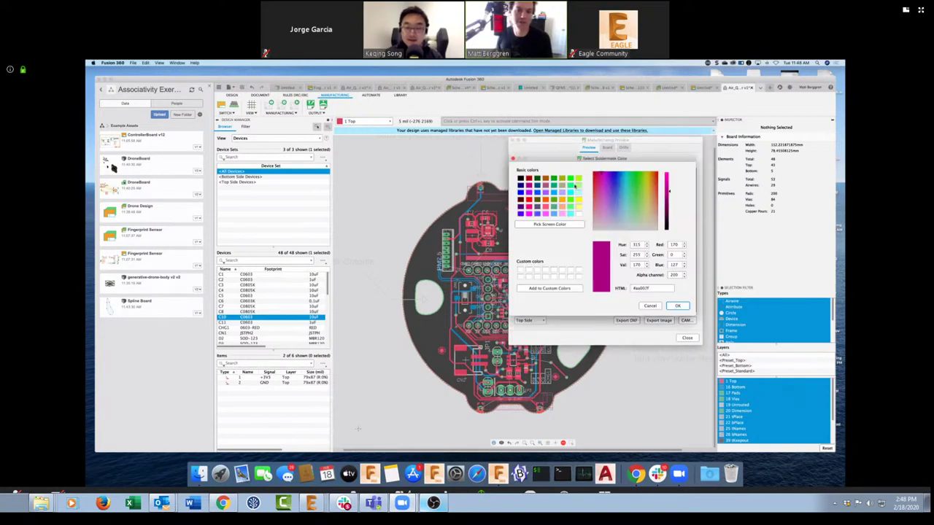
{"action": "left_click", "coordinate": [528, 195]}
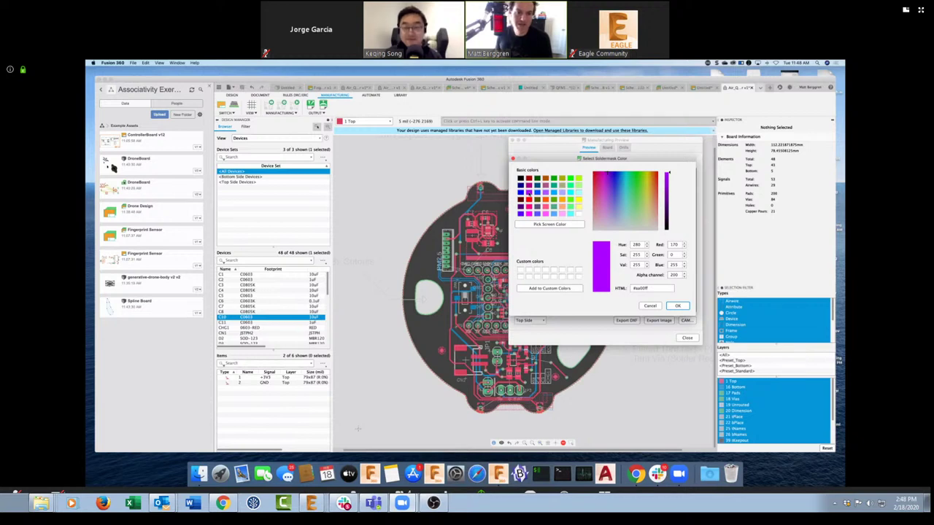
{"action": "left_click", "coordinate": [524, 208]}
{"action": "left_click", "coordinate": [677, 306]}
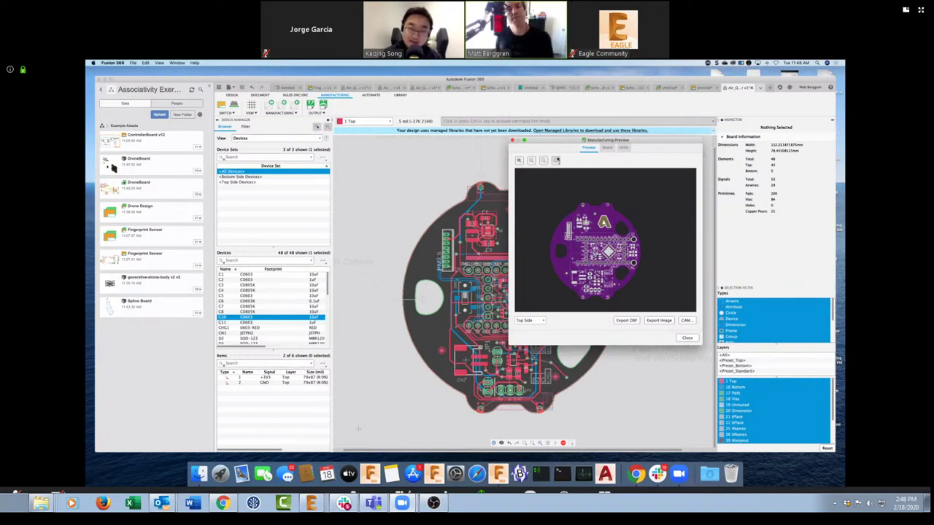
Dismiss the colour options and close the manufacturing preview
{"action": "left_click", "coordinate": [555, 160]}
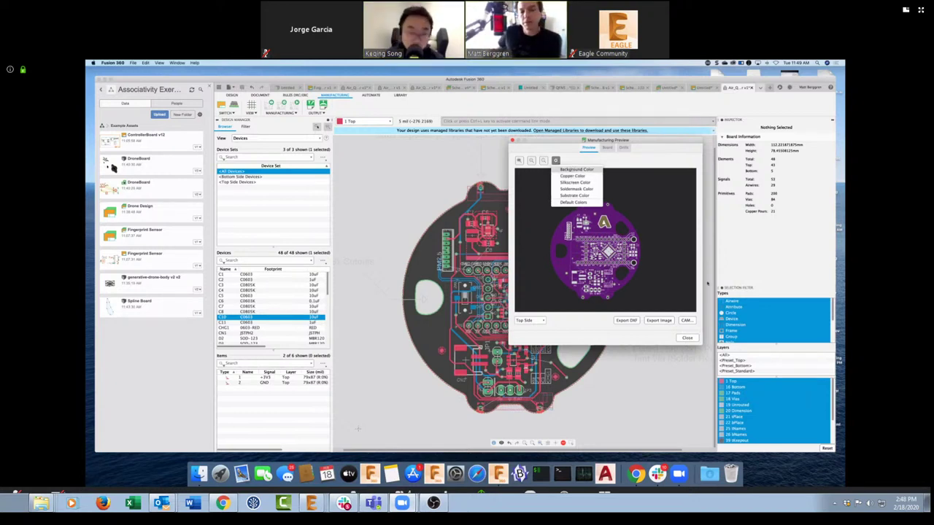
{"action": "left_click", "coordinate": [687, 337]}
{"action": "left_click", "coordinate": [687, 337]}
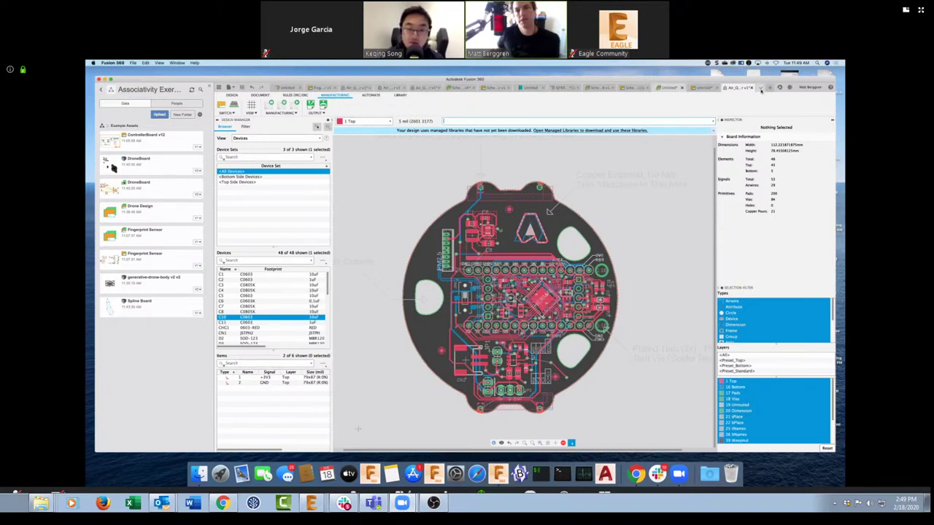
Open design 1 from Associativity Exercises > PCB to Enclosure in the Data Panel
{"action": "left_click", "coordinate": [760, 88]}
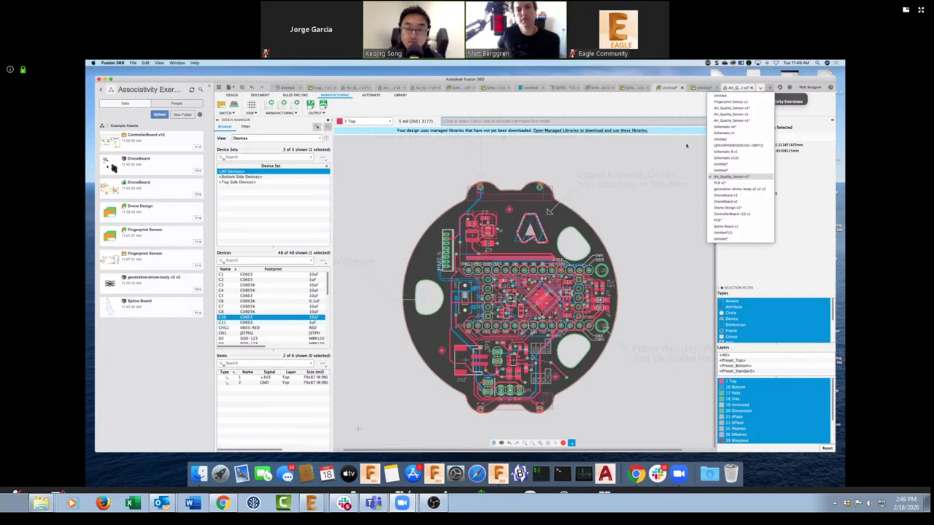
{"action": "left_click", "coordinate": [393, 183]}
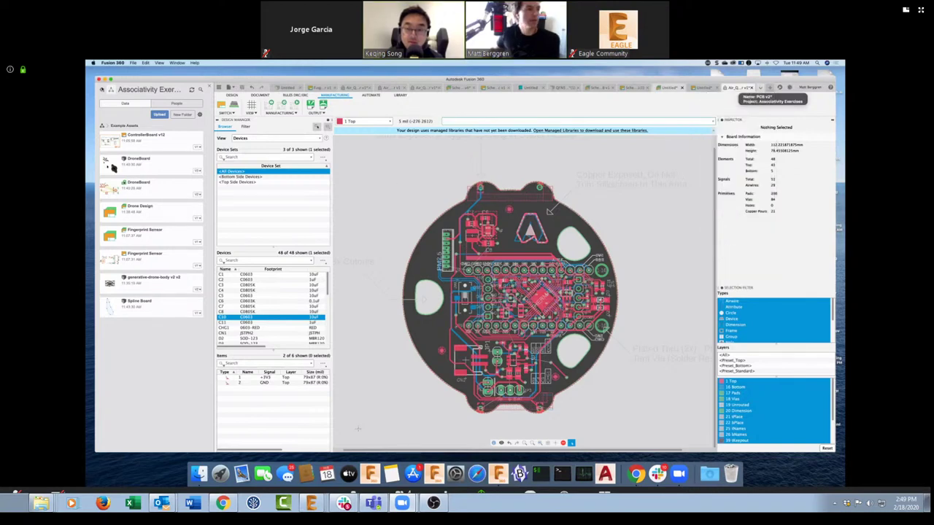
{"action": "left_click", "coordinate": [102, 89]}
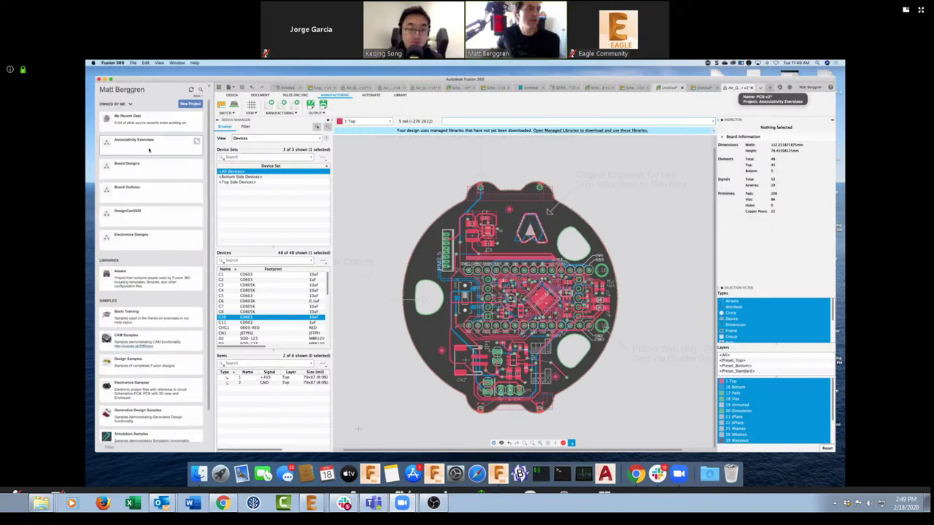
{"action": "left_click", "coordinate": [149, 150]}
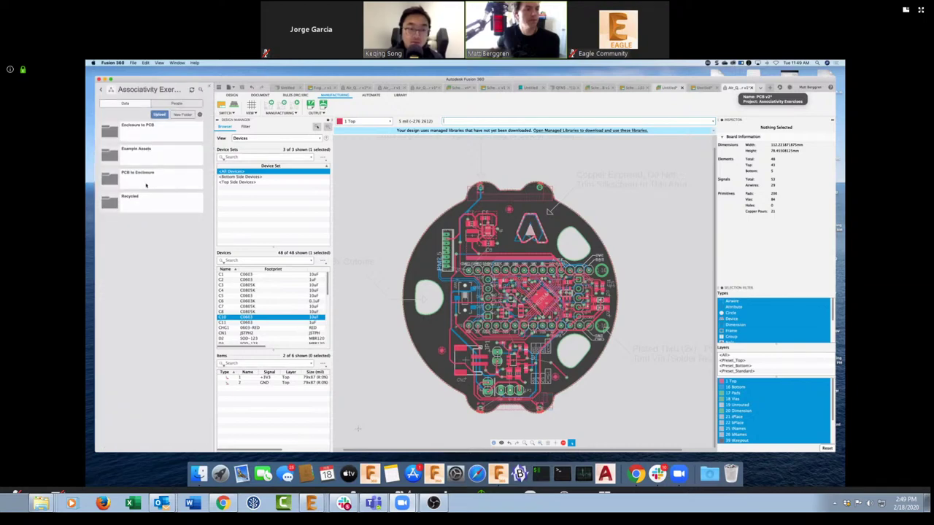
{"action": "left_click", "coordinate": [147, 184]}
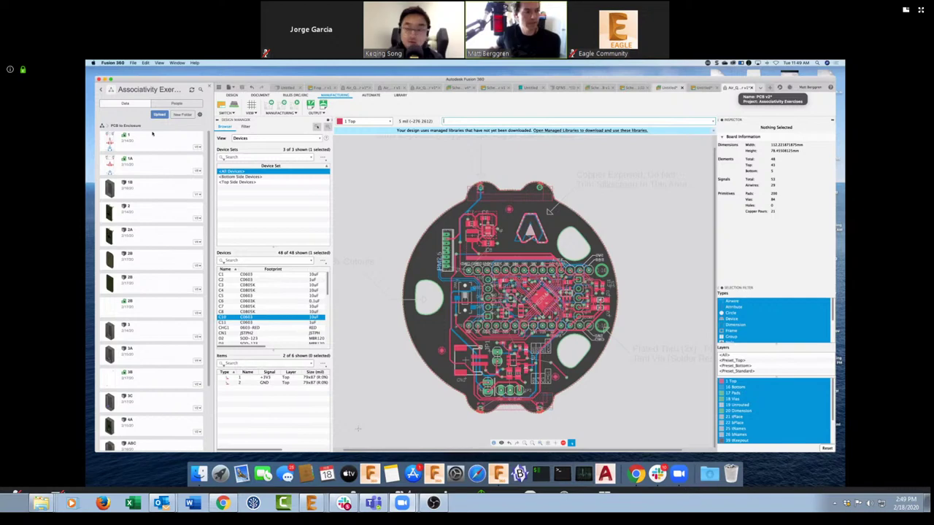
{"action": "left_click", "coordinate": [154, 143]}
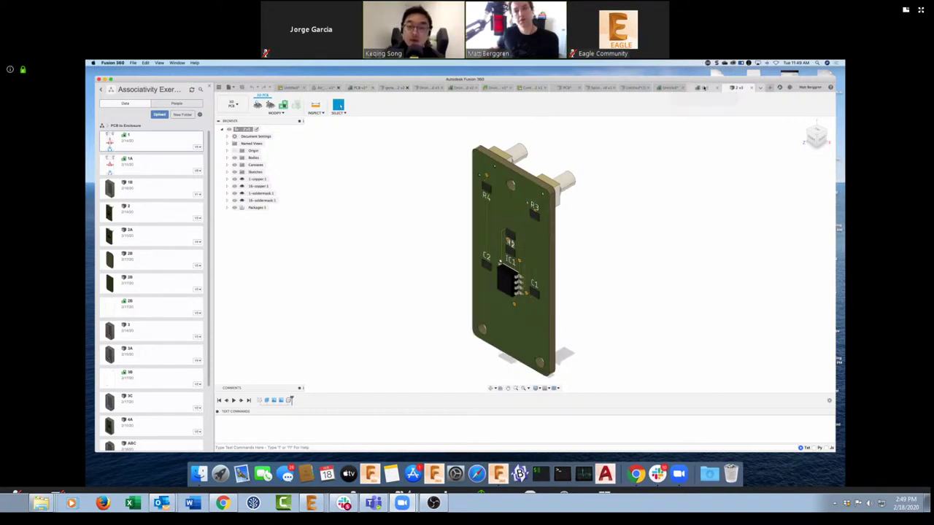
Preview the timer board's 2D layout with a purple soldermask, then switch to its 3D document
{"action": "left_click", "coordinate": [697, 89]}
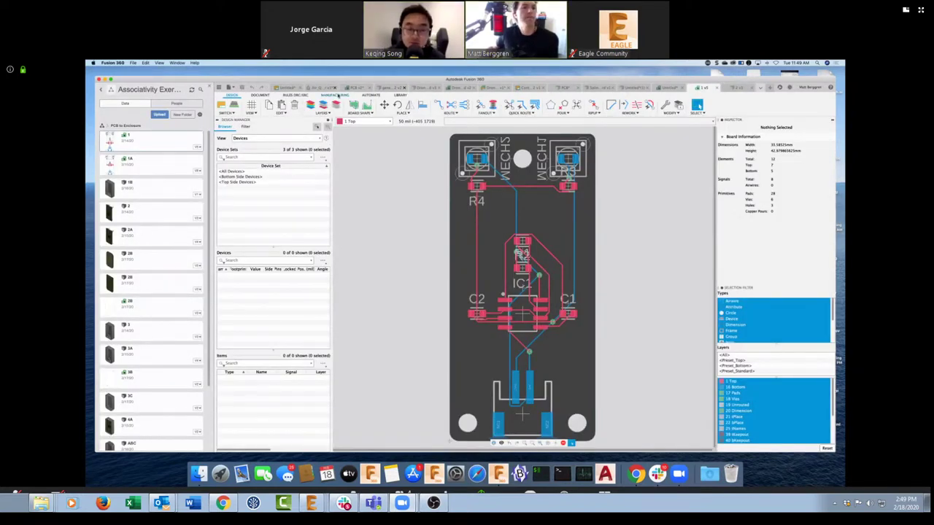
{"action": "left_click", "coordinate": [334, 96]}
{"action": "left_click", "coordinate": [271, 104]}
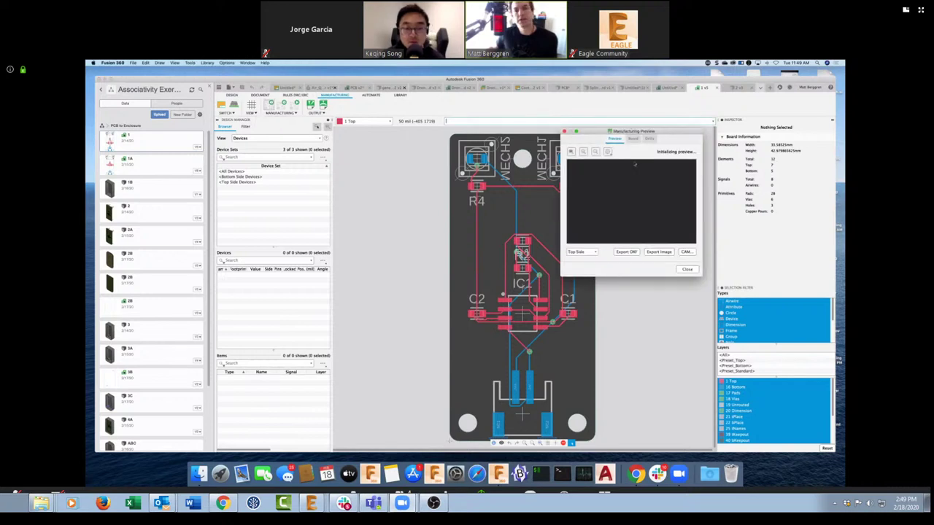
{"action": "left_click", "coordinate": [609, 152]}
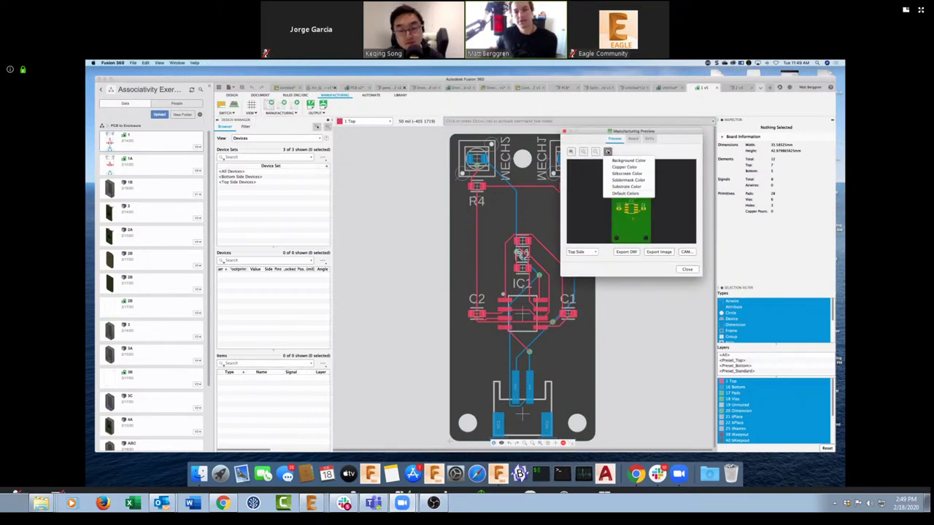
{"action": "left_click", "coordinate": [631, 180]}
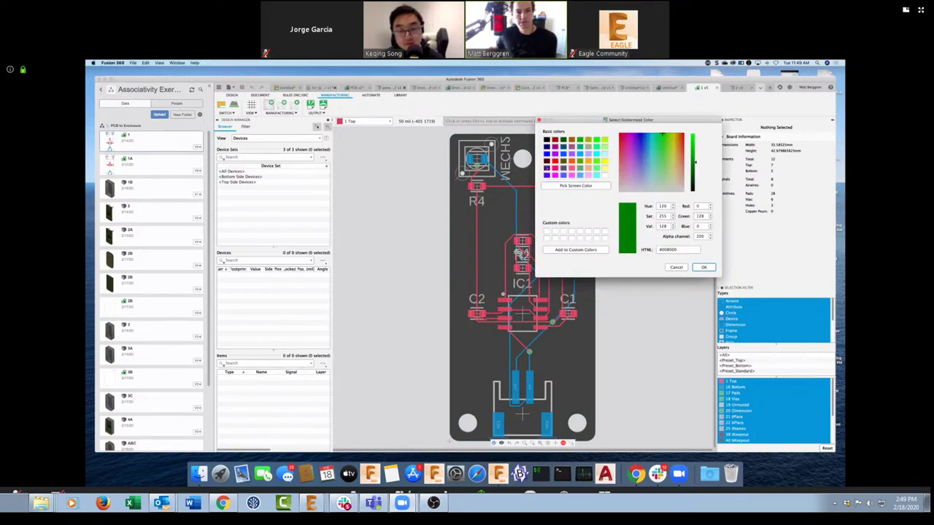
{"action": "left_click", "coordinate": [547, 168]}
{"action": "left_click", "coordinate": [702, 267]}
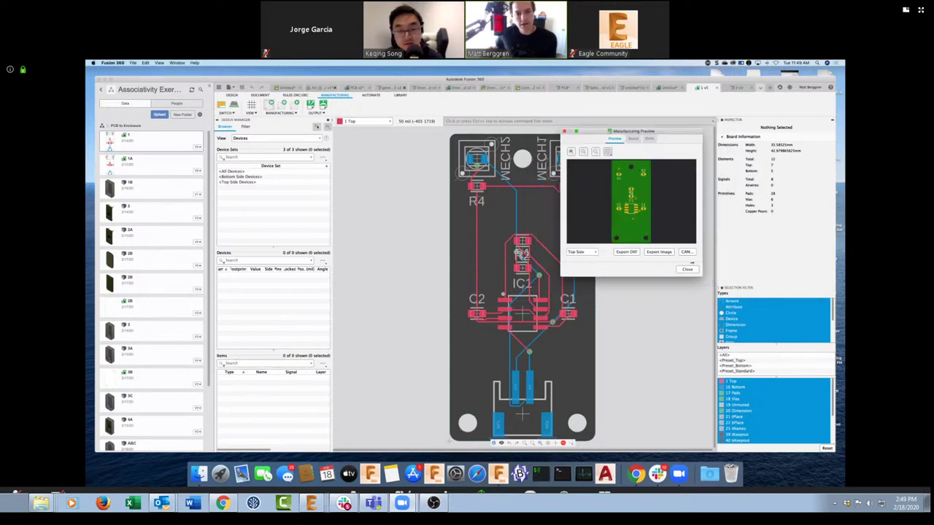
{"action": "left_click", "coordinate": [688, 270]}
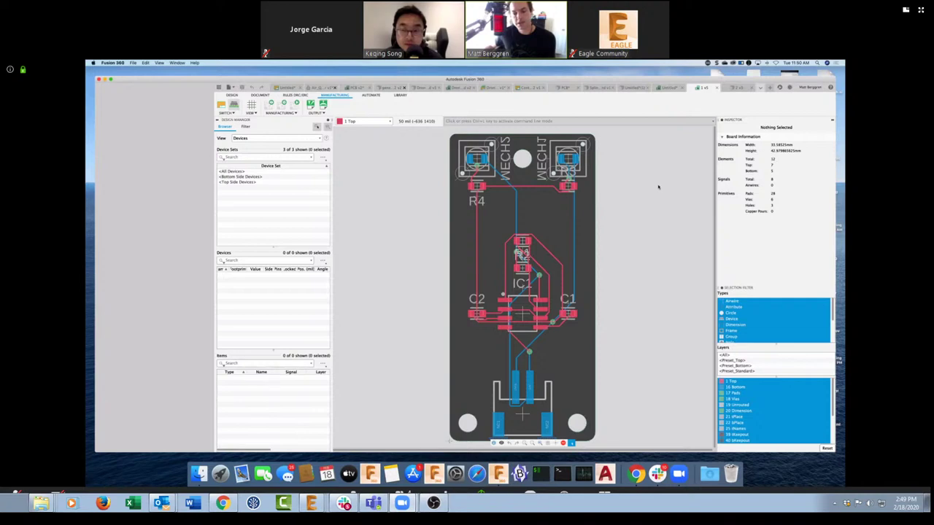
{"action": "key", "text": "ctrl+Tab"}
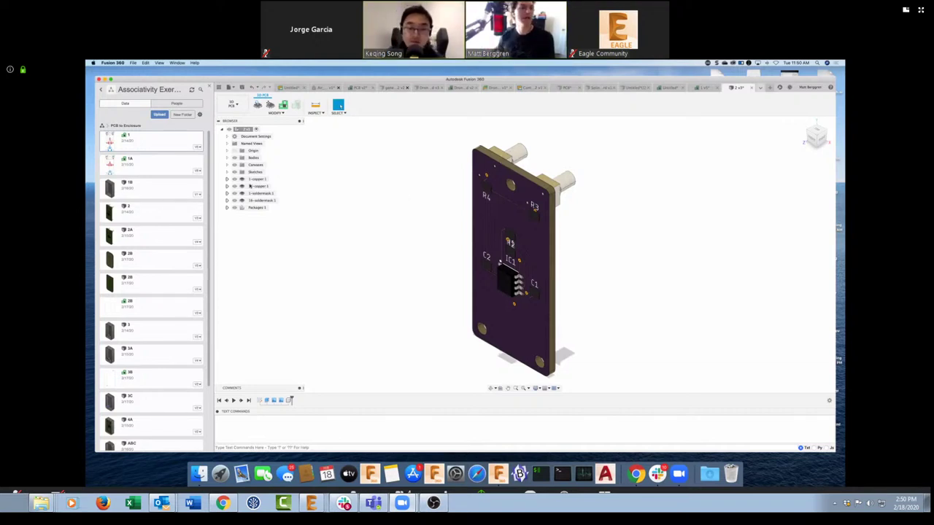
Inspect the 3D timer board's top soldermask, then switch to the Air Quality PCB layout tab
{"action": "left_click", "coordinate": [233, 201]}
{"action": "left_click", "coordinate": [561, 228]}
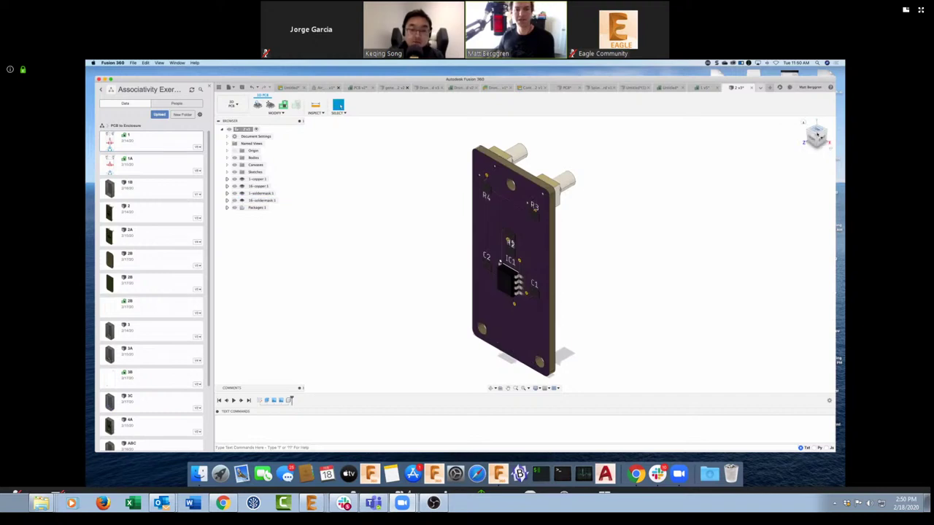
{"action": "scroll", "coordinate": [569, 203], "scroll_direction": "up", "scroll_amount": 5}
{"action": "scroll", "coordinate": [569, 201], "scroll_direction": "up", "scroll_amount": 5}
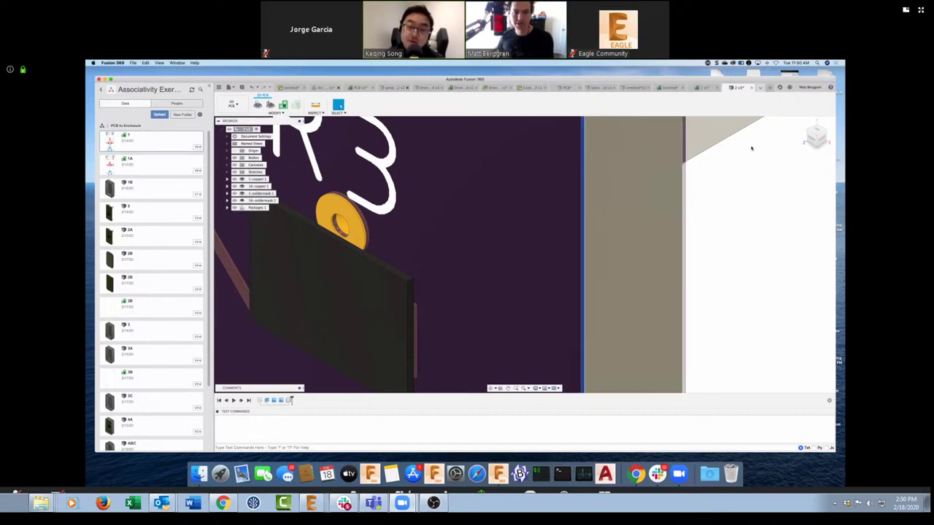
{"action": "scroll", "coordinate": [742, 209], "scroll_direction": "down", "scroll_amount": 8}
{"action": "scroll", "coordinate": [744, 213], "scroll_direction": "down", "scroll_amount": 3}
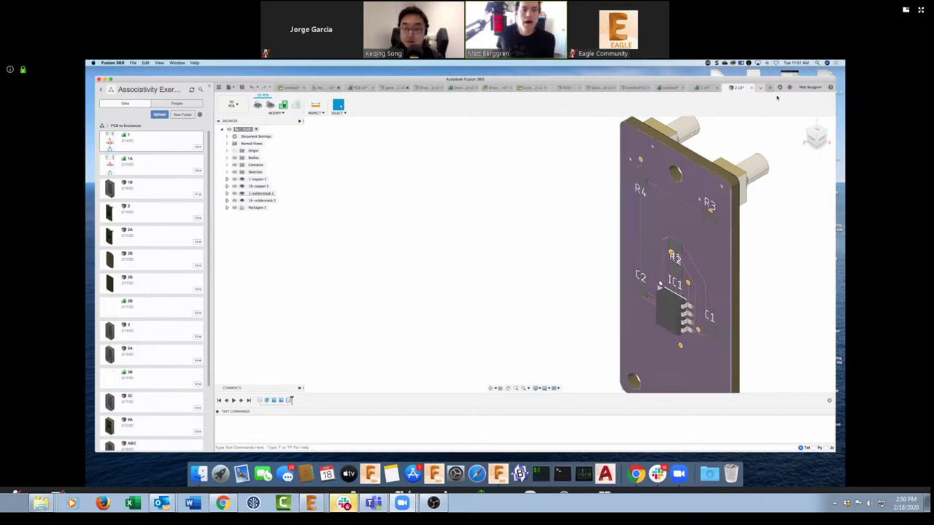
{"action": "left_click", "coordinate": [324, 88]}
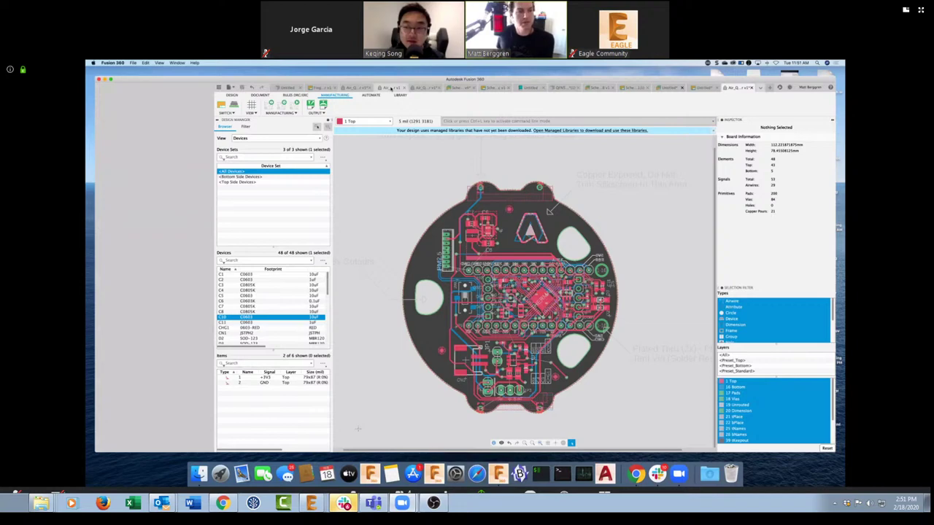
Switch through the sensor's schematic tab to its 3D PCB document
{"action": "left_click", "coordinate": [391, 88]}
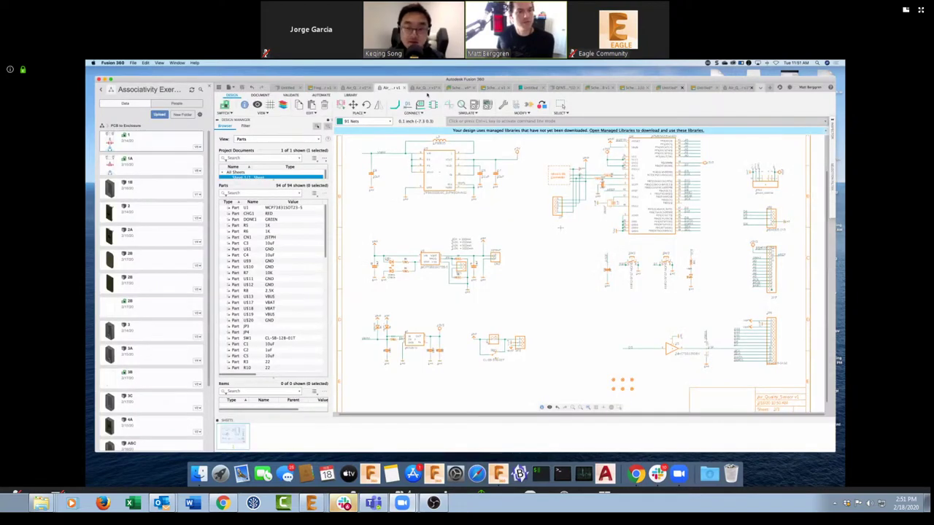
{"action": "left_click", "coordinate": [424, 89]}
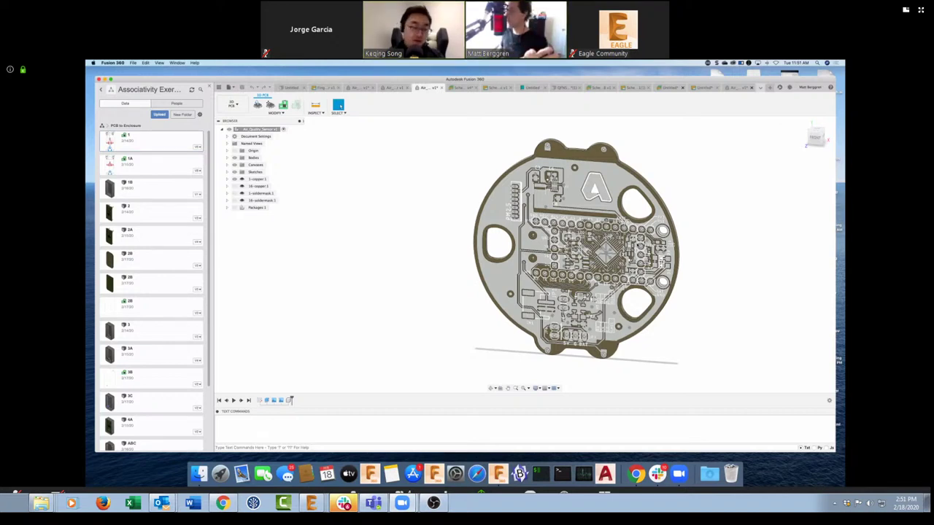
Zoom in and out on the round 3D board and clear the highlighted trace
{"action": "scroll", "coordinate": [591, 235], "scroll_direction": "up", "scroll_amount": 5}
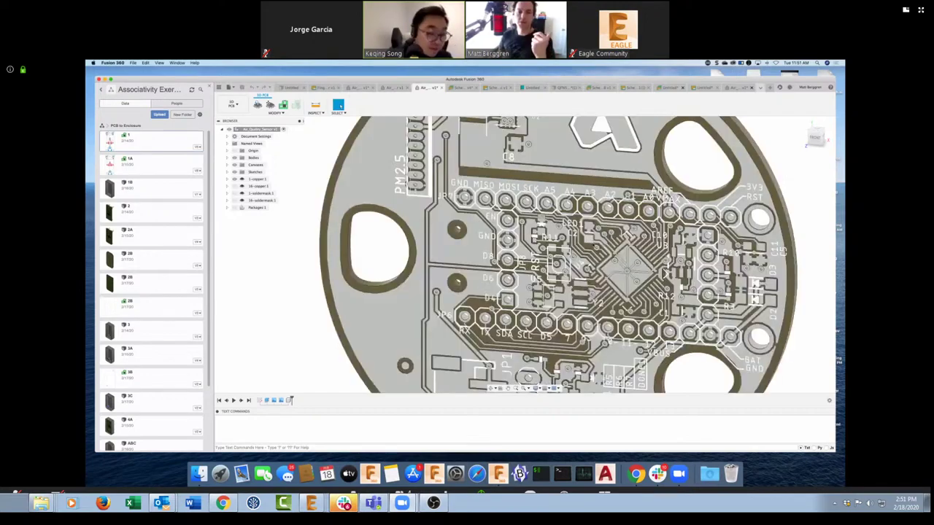
{"action": "scroll", "coordinate": [569, 251], "scroll_direction": "down", "scroll_amount": 5}
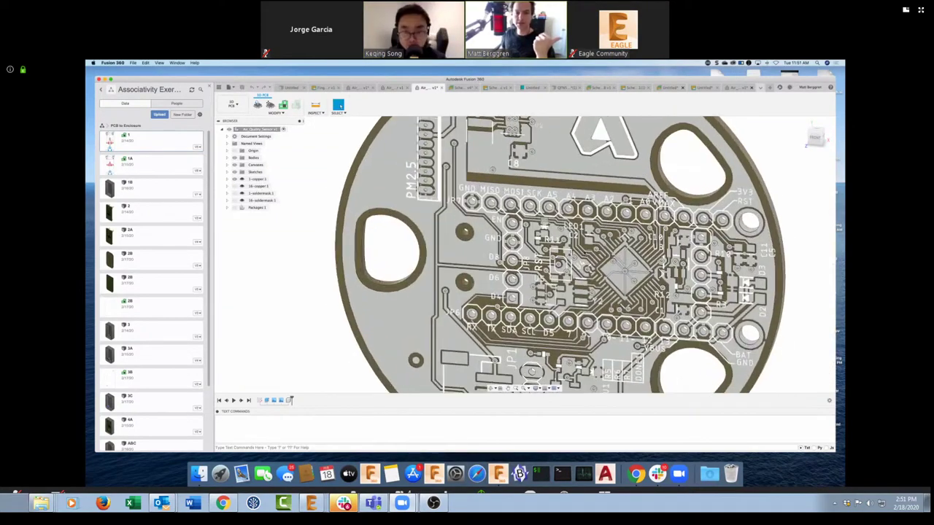
{"action": "scroll", "coordinate": [587, 248], "scroll_direction": "up", "scroll_amount": 5}
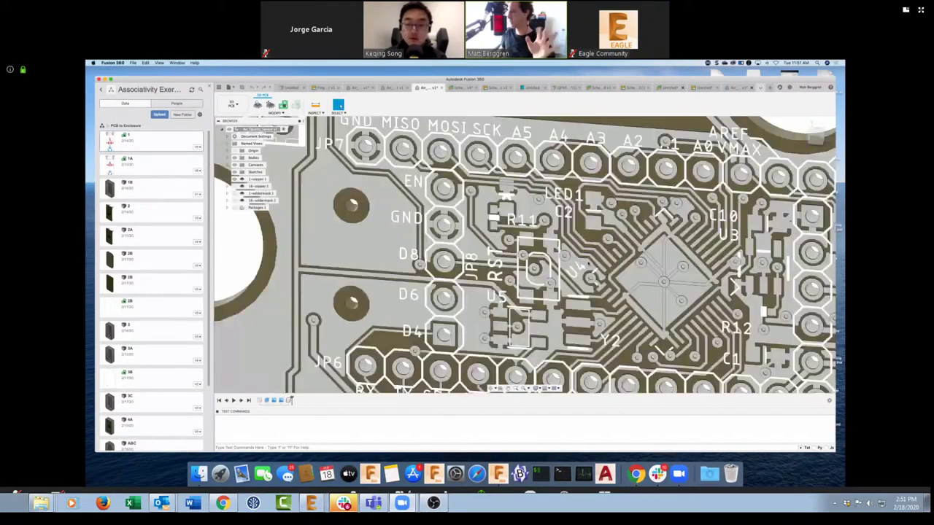
{"action": "scroll", "coordinate": [591, 268], "scroll_direction": "up", "scroll_amount": 5}
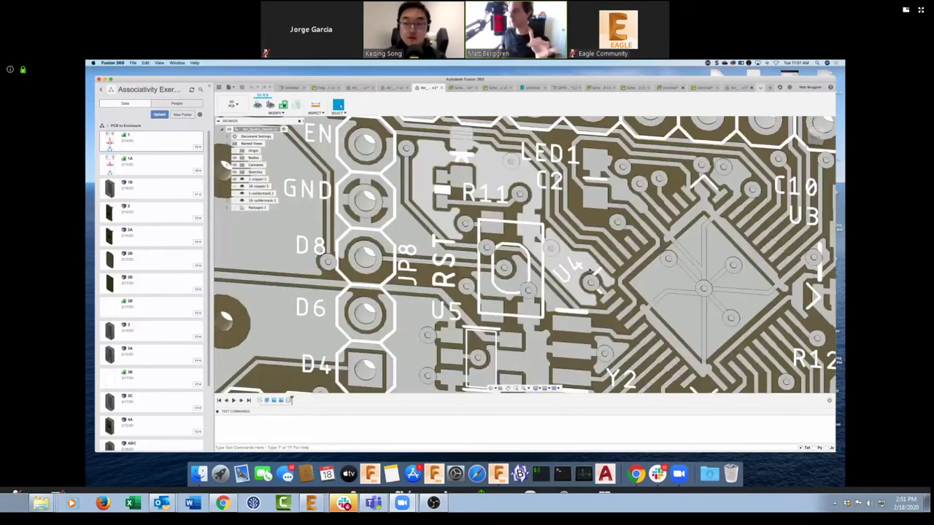
{"action": "scroll", "coordinate": [591, 267], "scroll_direction": "down", "scroll_amount": 3}
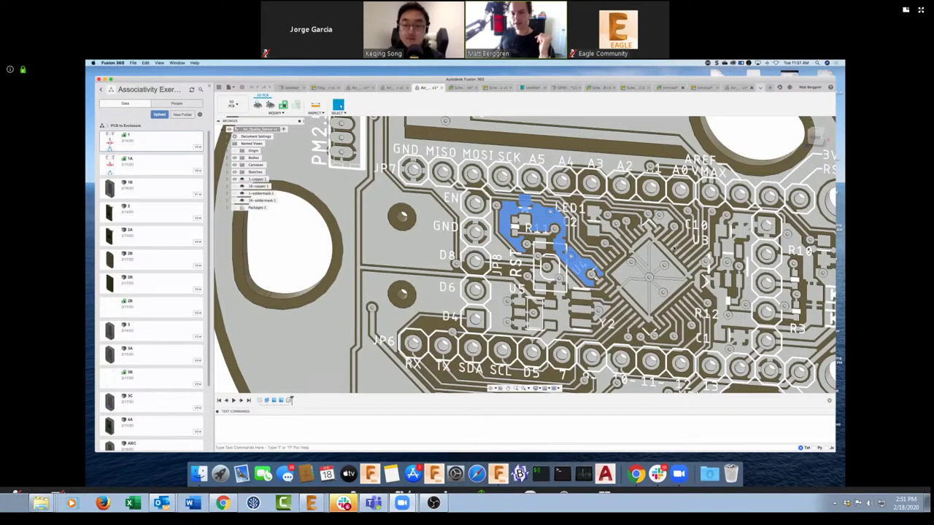
{"action": "key", "text": "Escape"}
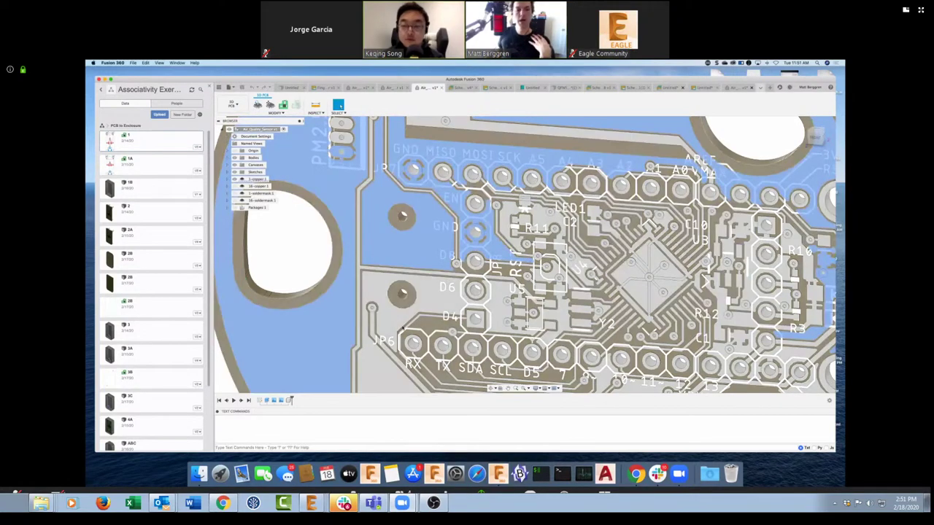
{"action": "scroll", "coordinate": [537, 336], "scroll_direction": "up", "scroll_amount": 5}
{"action": "scroll", "coordinate": [537, 336], "scroll_direction": "down", "scroll_amount": 4}
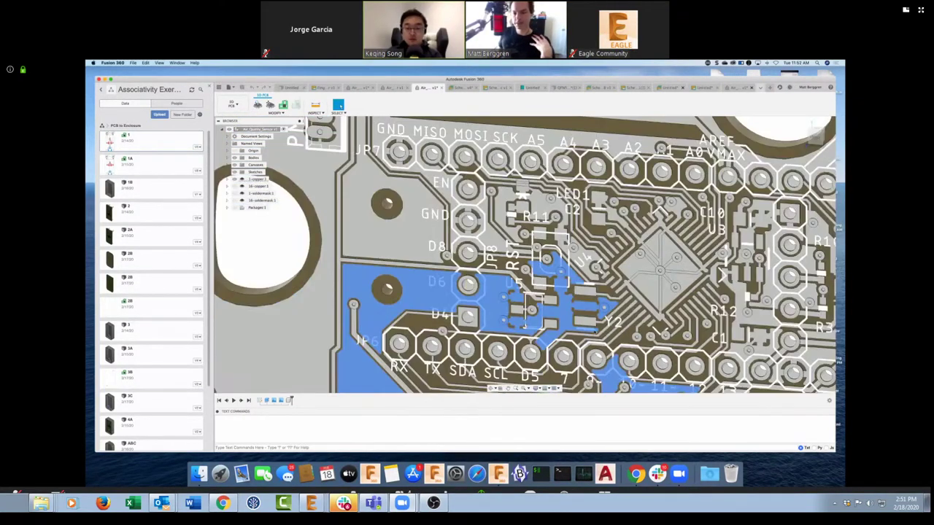
{"action": "scroll", "coordinate": [536, 335], "scroll_direction": "down", "scroll_amount": 5}
{"action": "scroll", "coordinate": [589, 343], "scroll_direction": "up", "scroll_amount": 1}
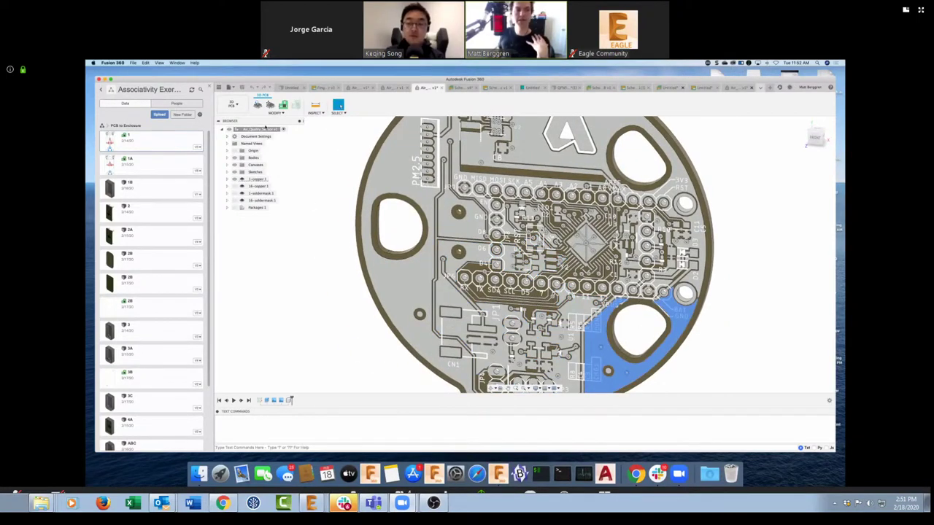
Show component packages and the top soldermask, orbit the board, and scroll the data panel back
{"action": "left_click", "coordinate": [234, 207]}
{"action": "left_click", "coordinate": [261, 193]}
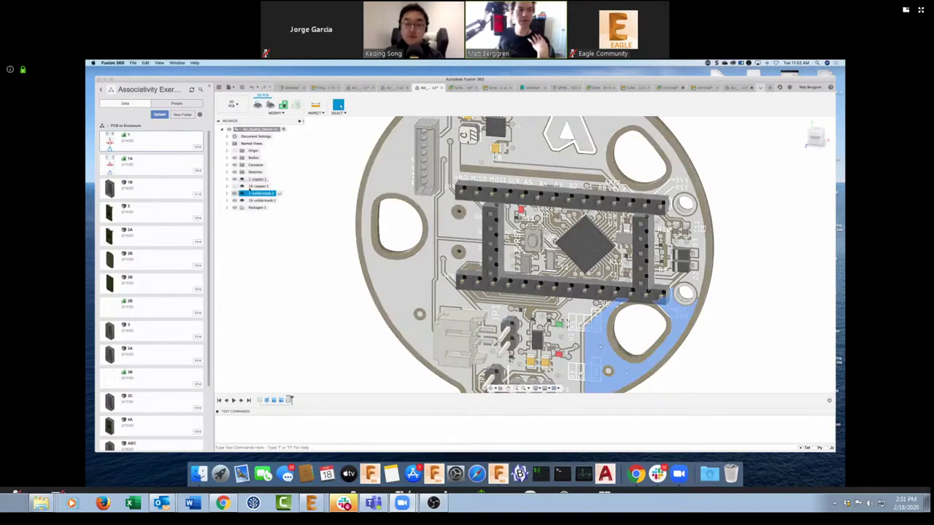
{"action": "left_click", "coordinate": [242, 193]}
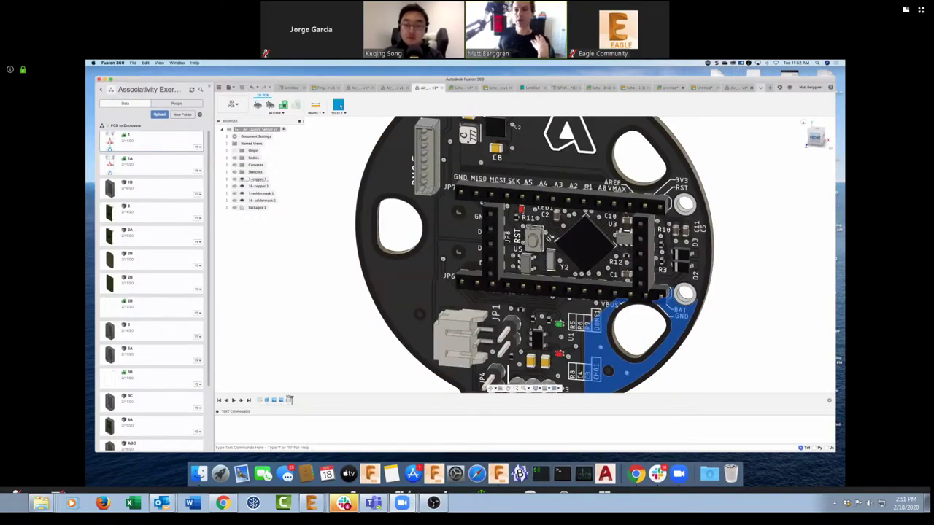
{"action": "middle_click_drag", "start_coordinate": [438, 255], "coordinate": [642, 189], "text": "shift"}
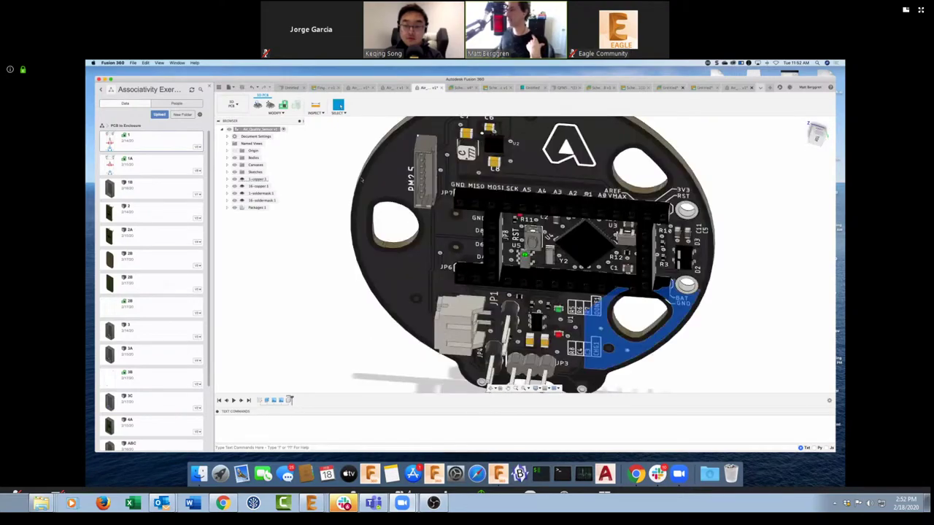
{"action": "middle_click_drag", "start_coordinate": [361, 178], "coordinate": [238, 392], "text": "shift"}
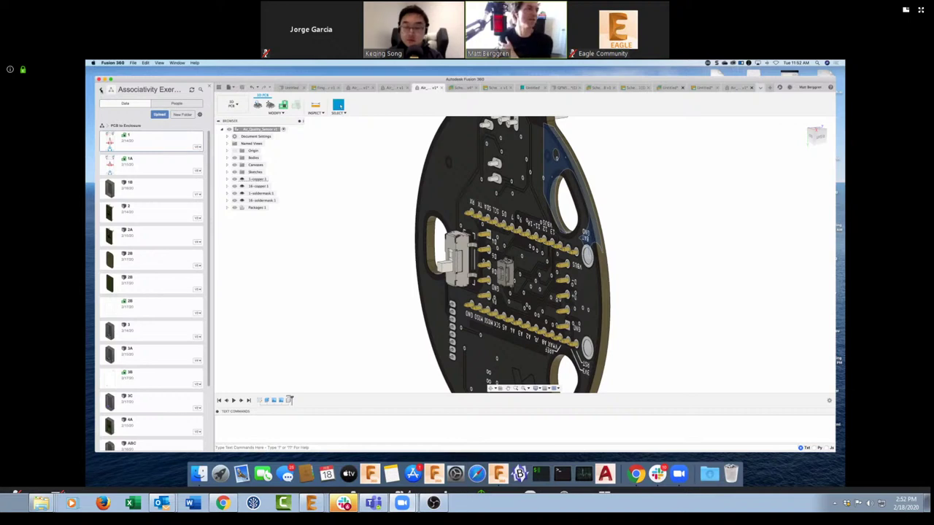
{"action": "scroll", "coordinate": [141, 105], "scroll_direction": "left", "scroll_amount": 2}
{"action": "scroll", "coordinate": [141, 106], "scroll_direction": "left", "scroll_amount": 2}
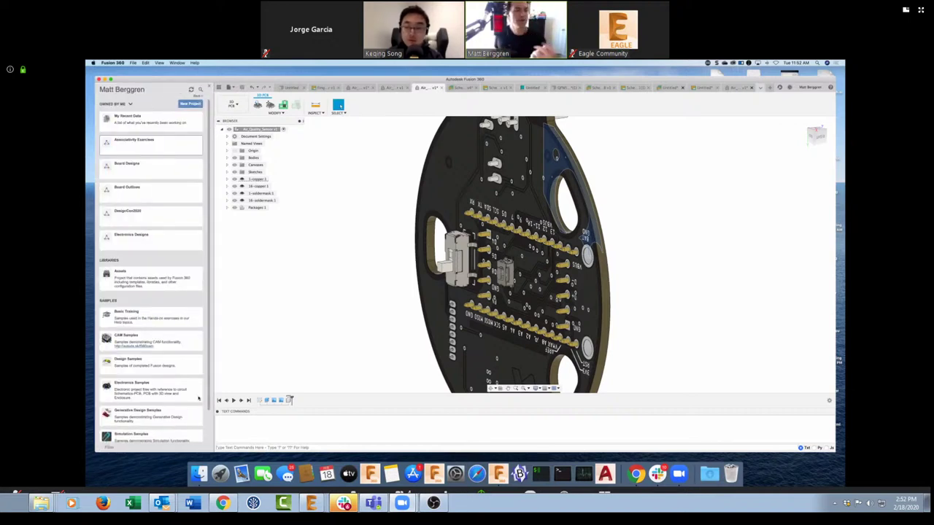
Open the Electronics Samples project to list Air Quality Sensor, Fidget Spinner and One Dimensional Pong
{"action": "left_click", "coordinate": [145, 391]}
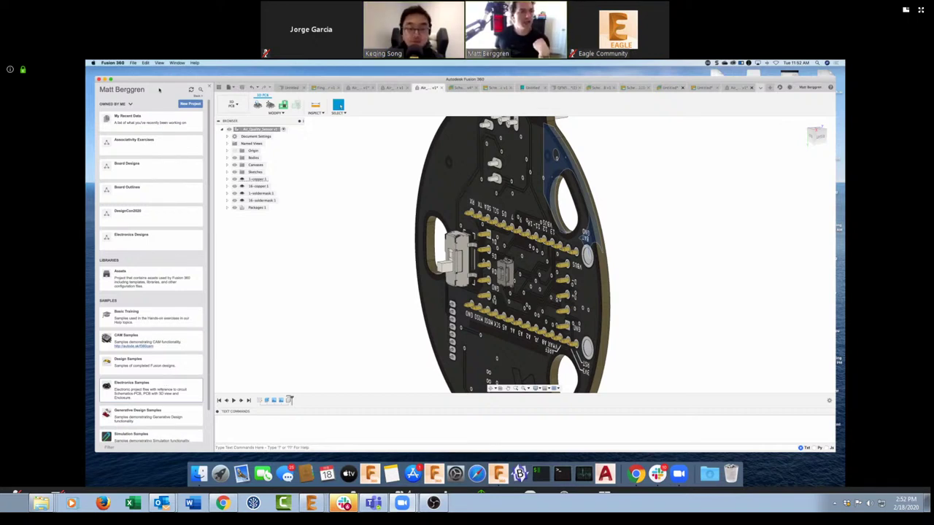
{"action": "left_click", "coordinate": [130, 105]}
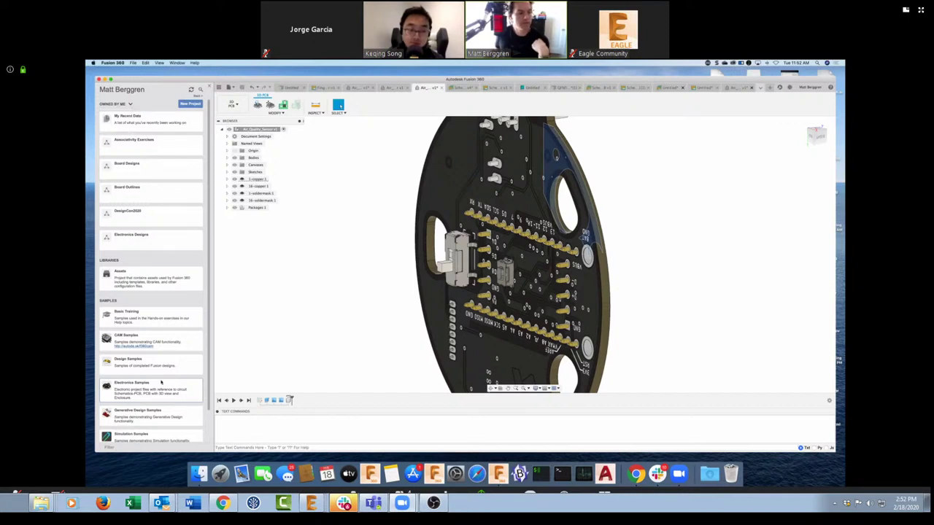
{"action": "left_click", "coordinate": [132, 383]}
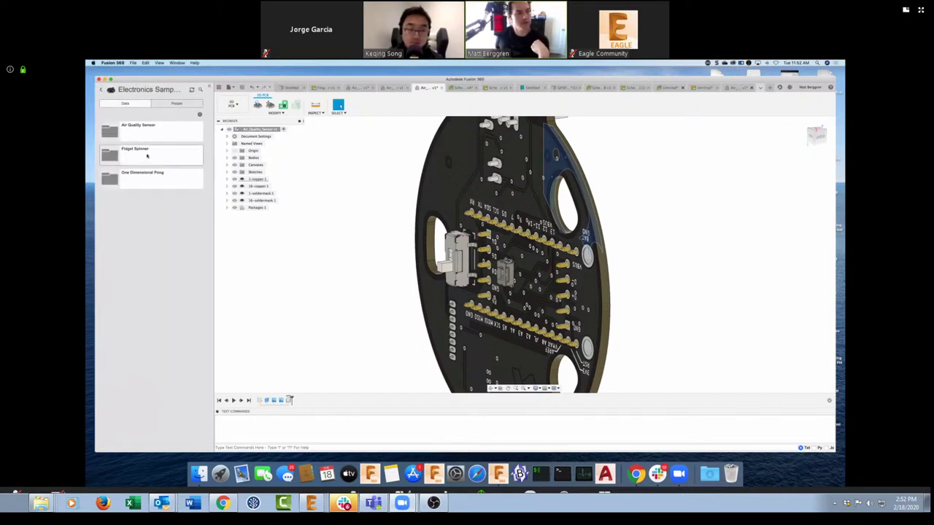
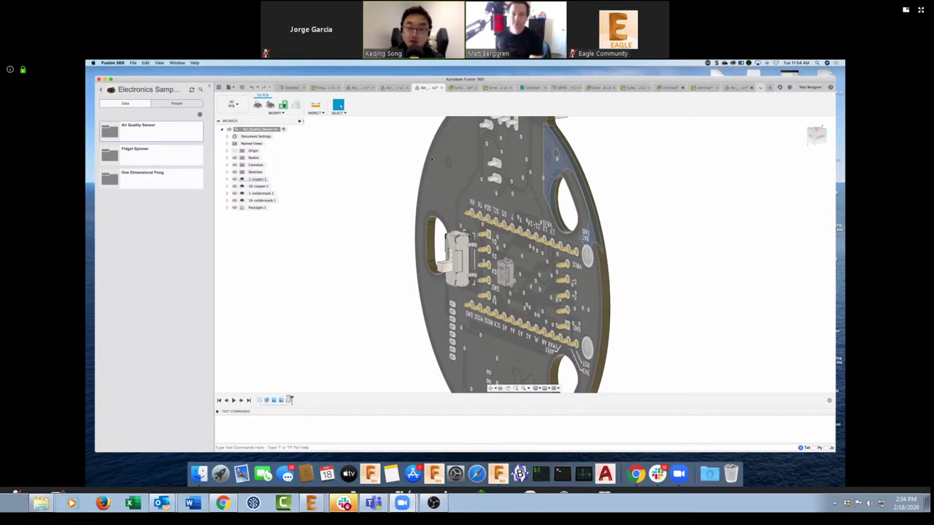
Turn the Air Quality Sensor board to its front view with the view cube, then return to the projects list
{"action": "left_click", "coordinate": [816, 135]}
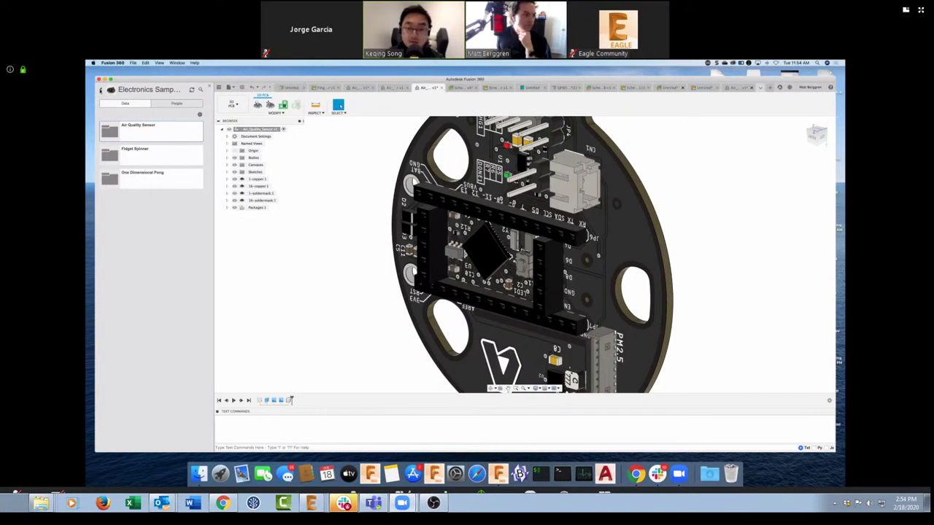
{"action": "left_click", "coordinate": [101, 90]}
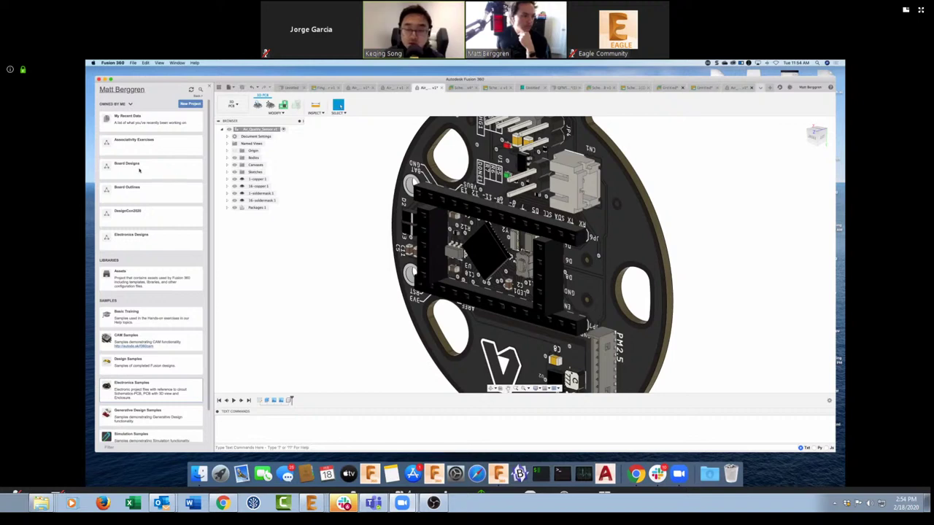
Open Associativity Exercises, then its PCB to Enclosure folder, and scroll through the design list
{"action": "left_click", "coordinate": [156, 242]}
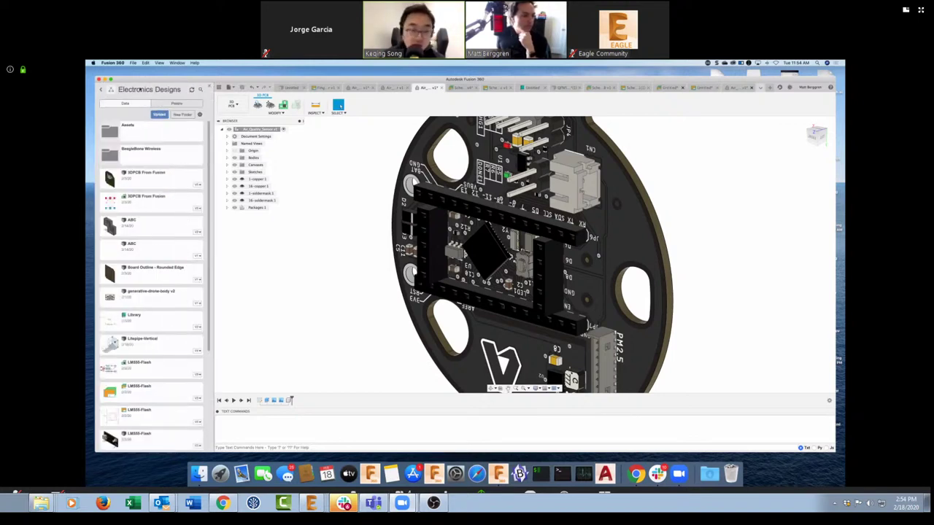
{"action": "left_click", "coordinate": [100, 90]}
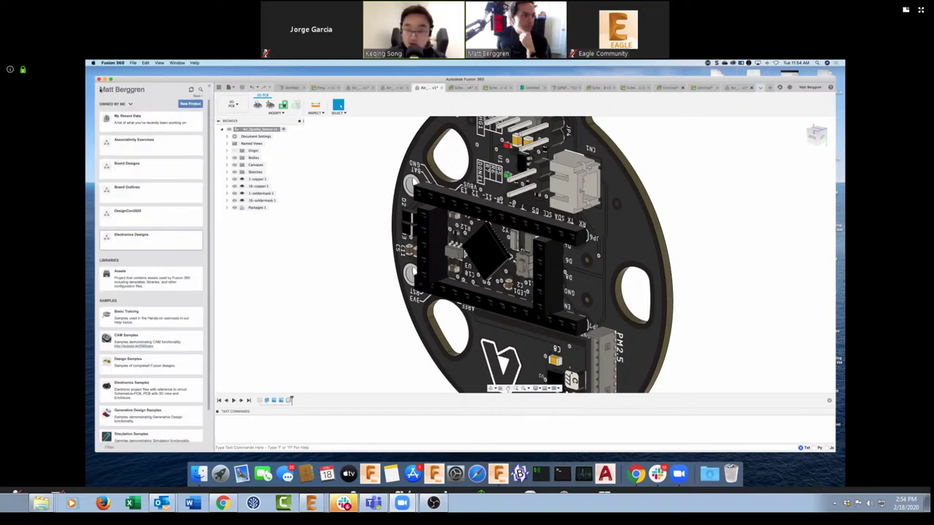
{"action": "left_click", "coordinate": [139, 151]}
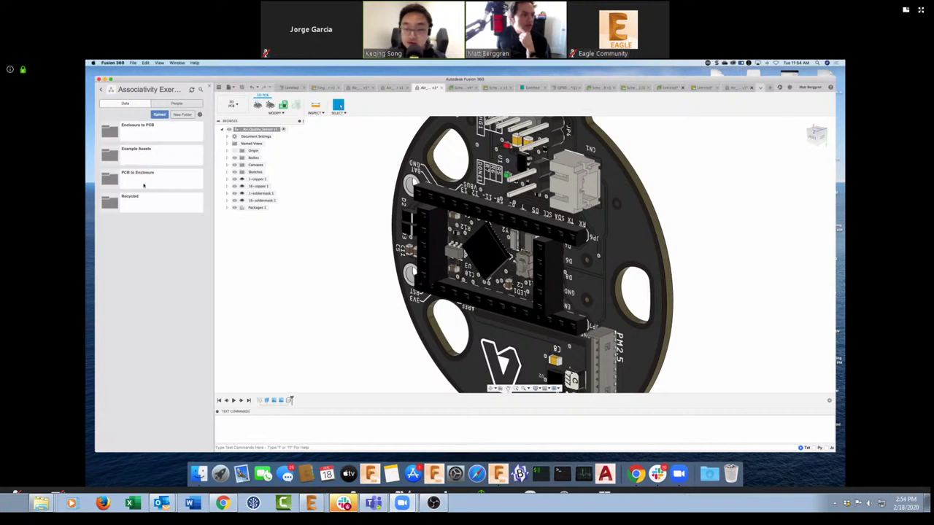
{"action": "left_click", "coordinate": [144, 184]}
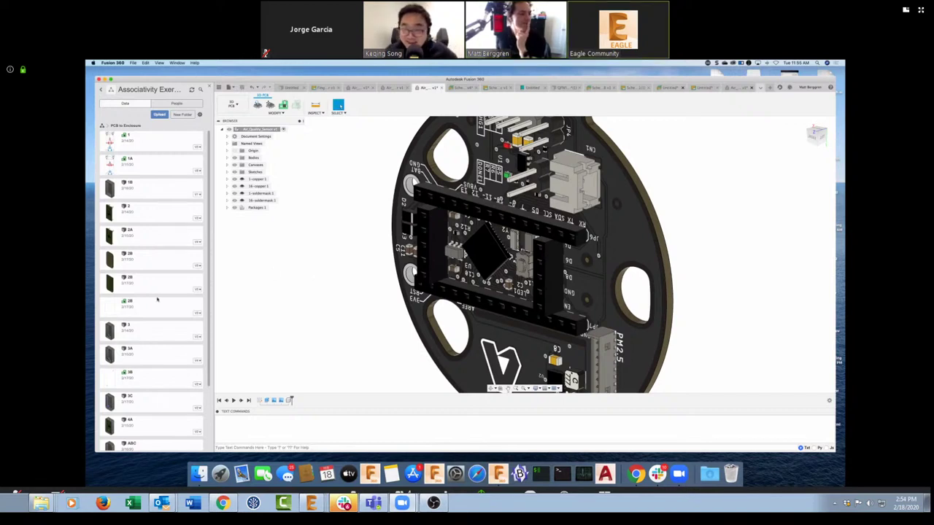
{"action": "scroll", "coordinate": [163, 272], "scroll_direction": "down", "scroll_amount": 3}
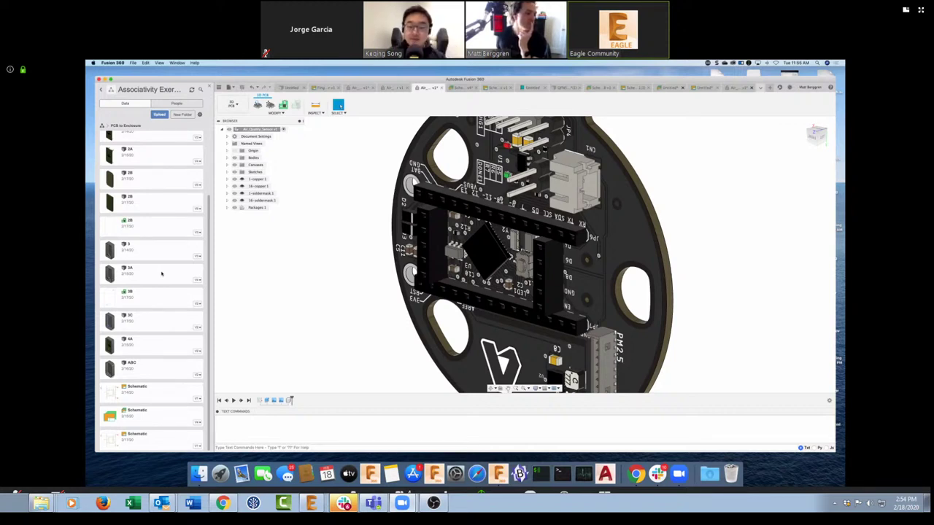
{"action": "scroll", "coordinate": [162, 273], "scroll_direction": "up", "scroll_amount": 3}
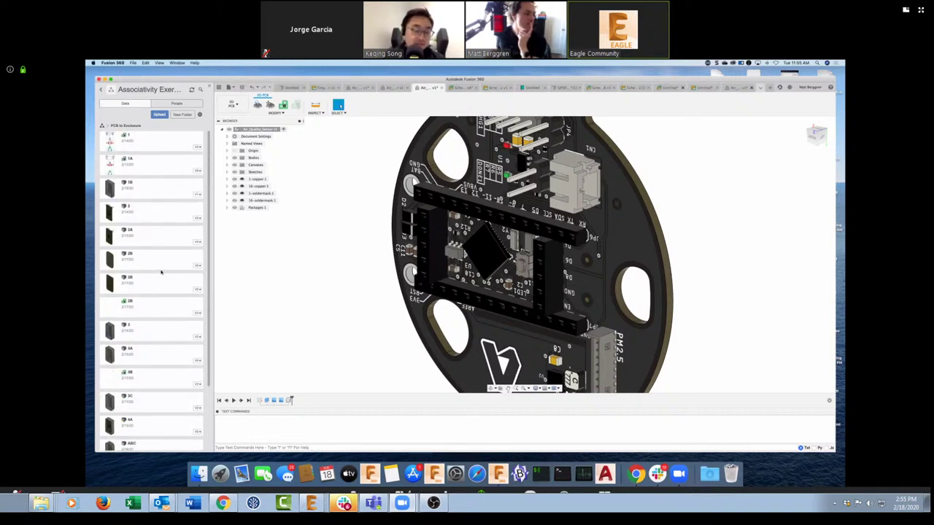
{"action": "scroll", "coordinate": [162, 272], "scroll_direction": "down", "scroll_amount": 3}
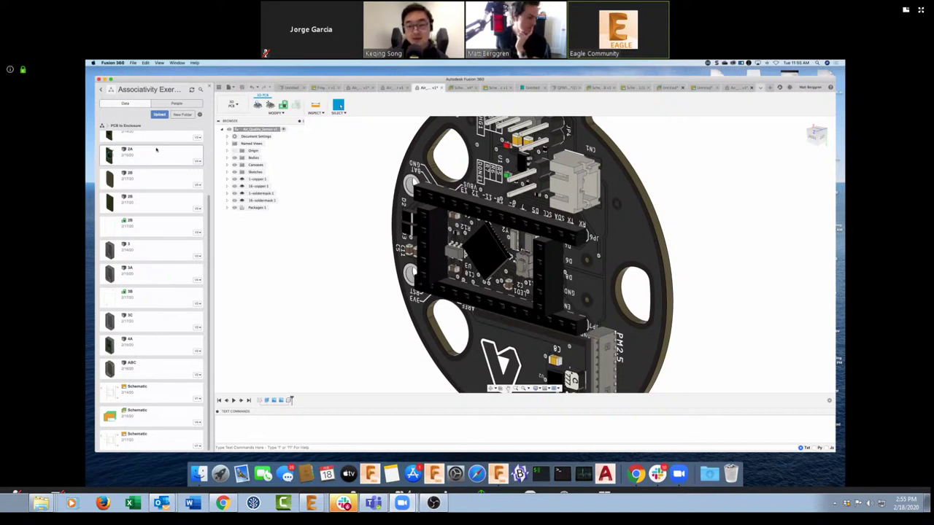
Try opening design 2A, send the crash report, and relaunch Fusion 360 from the Dock
{"action": "double_click", "coordinate": [156, 150]}
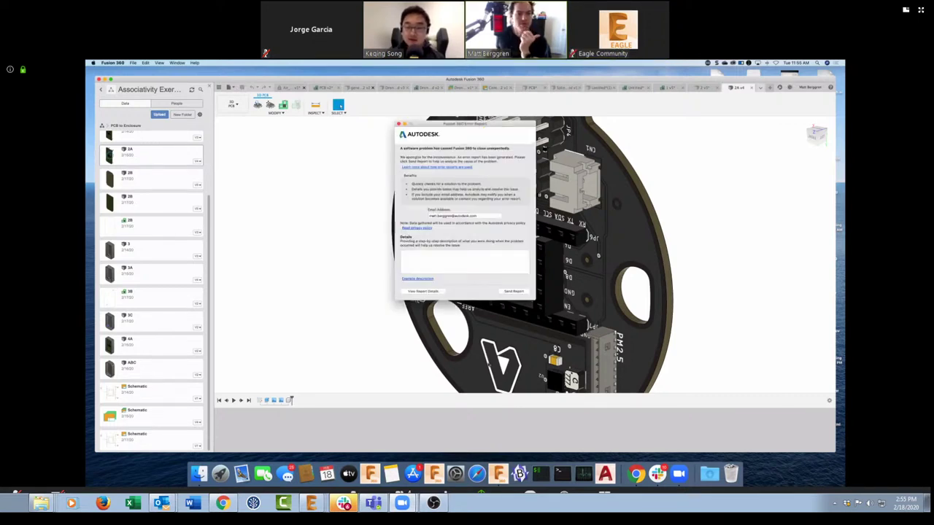
{"action": "left_click", "coordinate": [513, 291]}
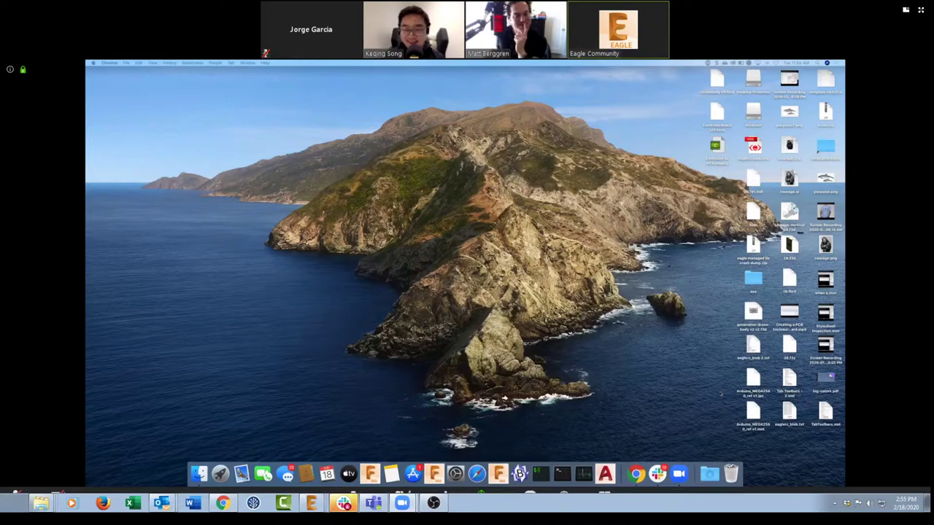
{"action": "left_click", "coordinate": [498, 475]}
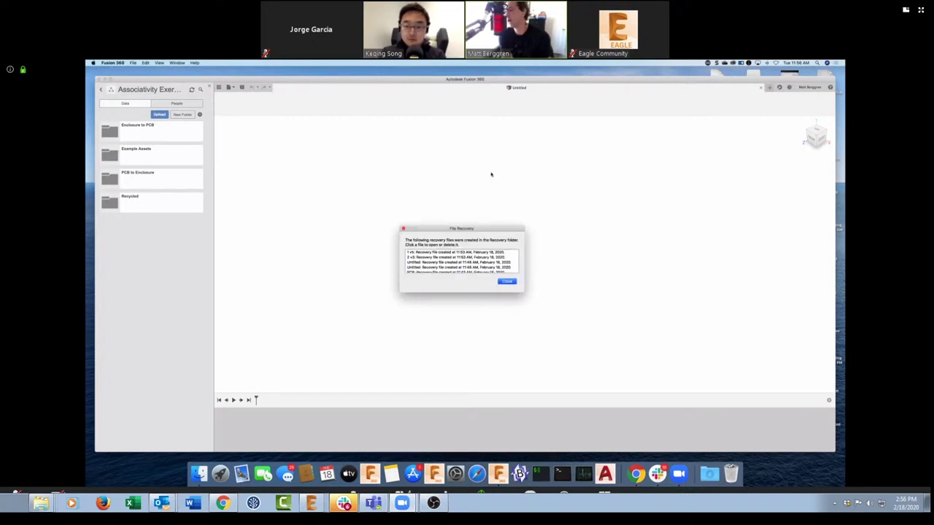
Dismiss the File Recovery and Fusion Team prompts, then open 3A from the PCB to Enclosure folder
{"action": "left_click", "coordinate": [507, 281]}
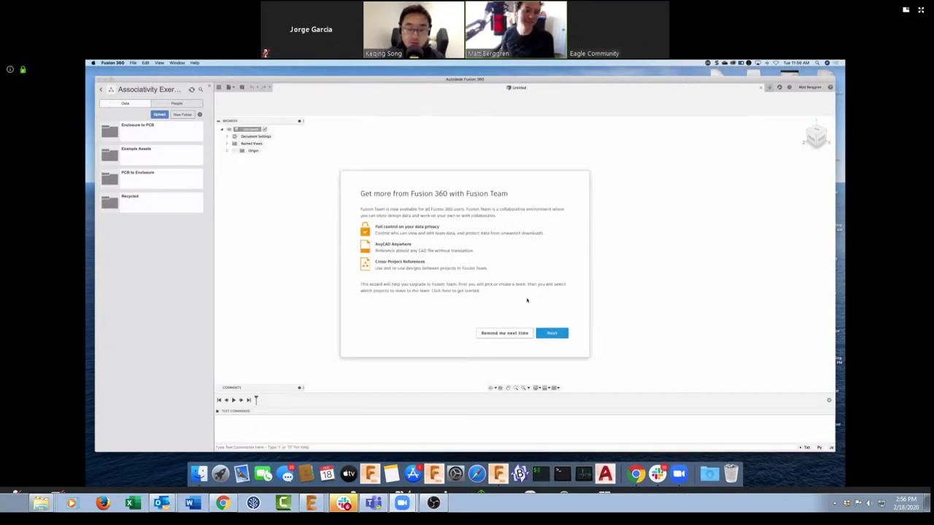
{"action": "left_click", "coordinate": [505, 331]}
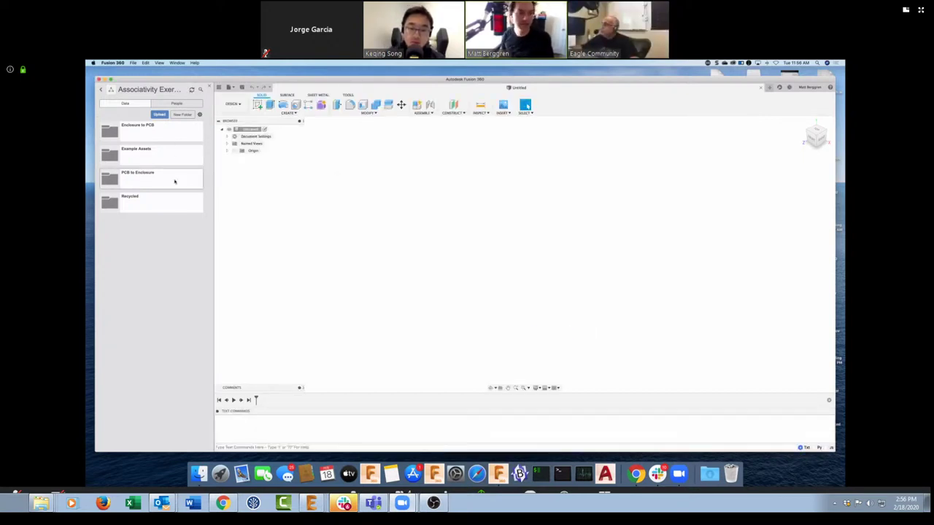
{"action": "left_click", "coordinate": [175, 180]}
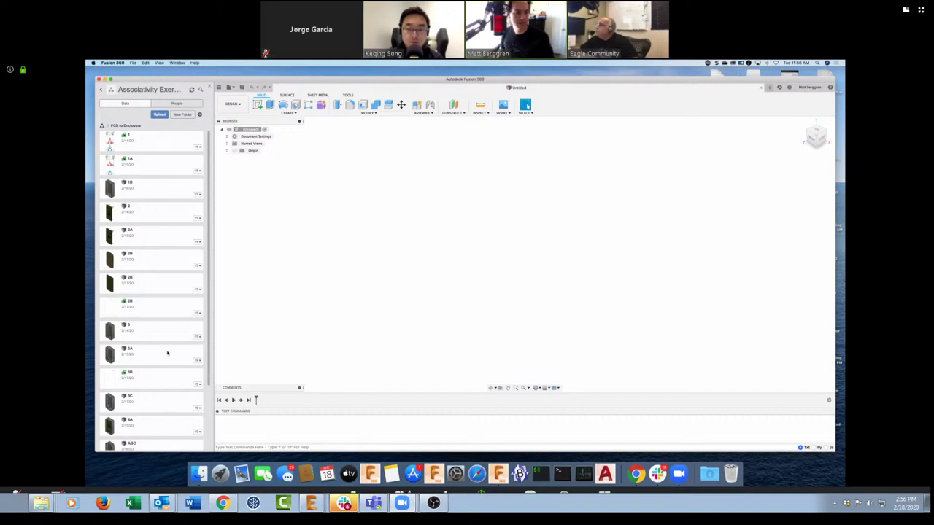
{"action": "double_click", "coordinate": [167, 353]}
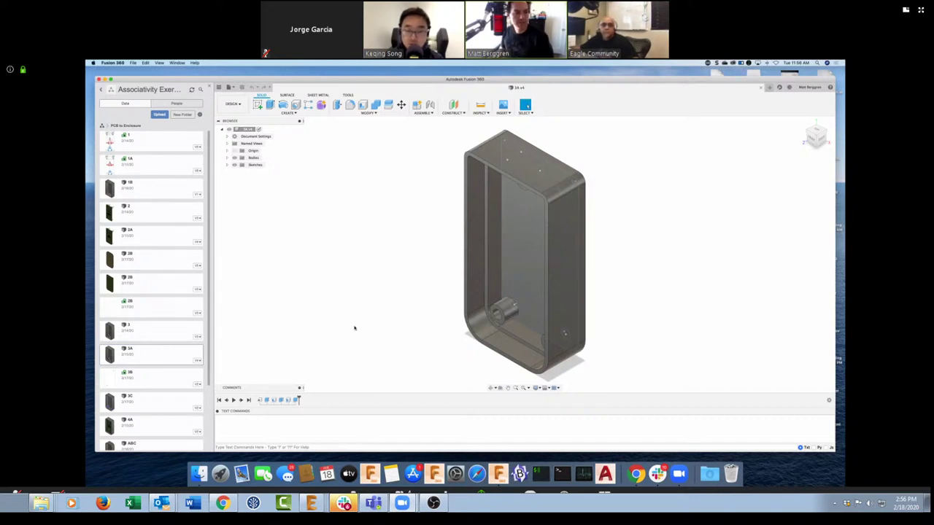
Open design 2A from the Data panel in a new tab beside 3A v4
{"action": "double_click", "coordinate": [180, 233]}
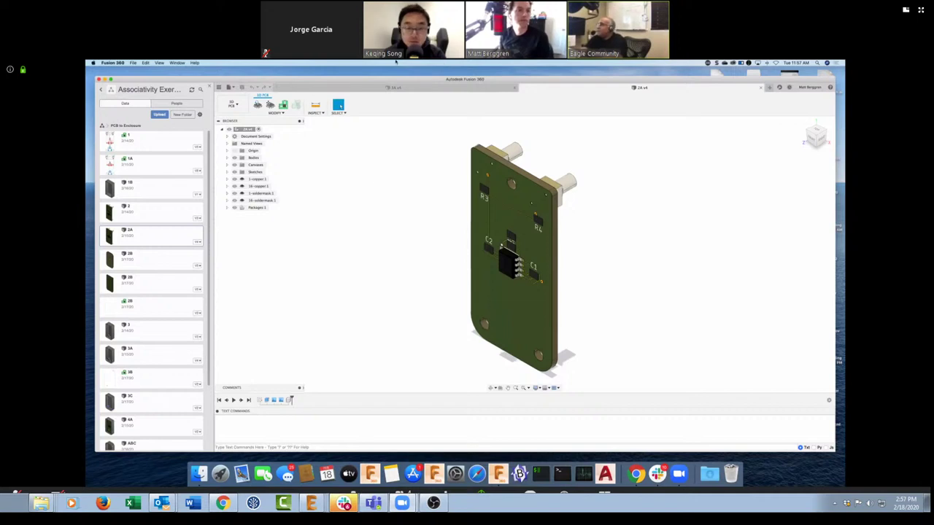
Return to the 3A tab, close the derived board feature's timeline menu, and open the 4A assembly
{"action": "left_click", "coordinate": [389, 88]}
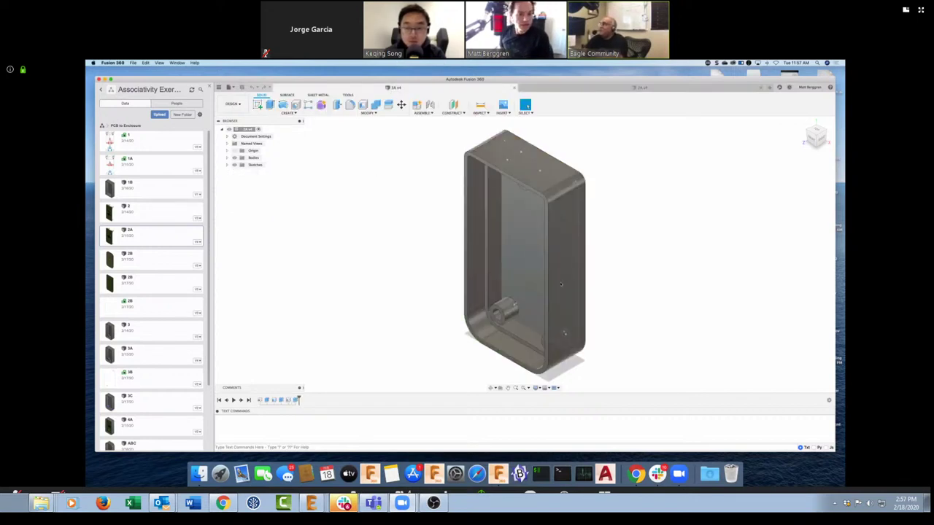
{"action": "right_click", "coordinate": [259, 401]}
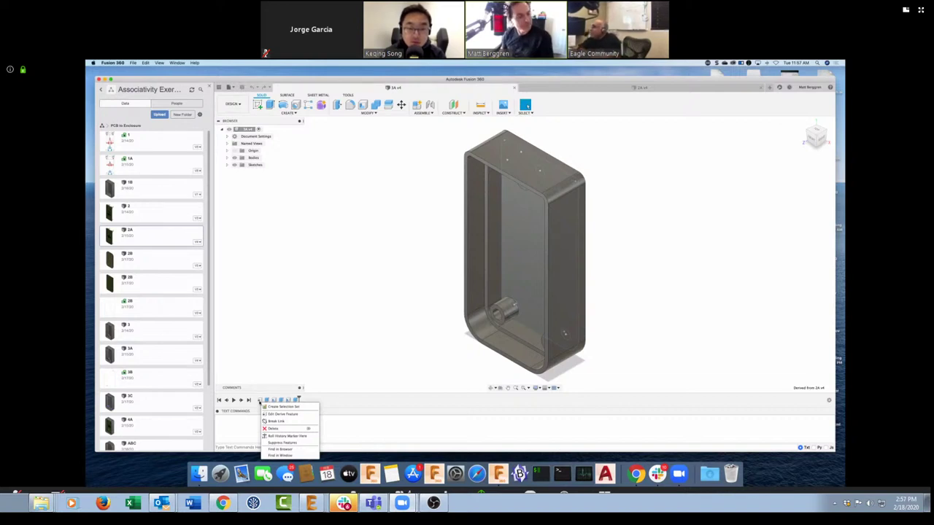
{"action": "left_click", "coordinate": [299, 415]}
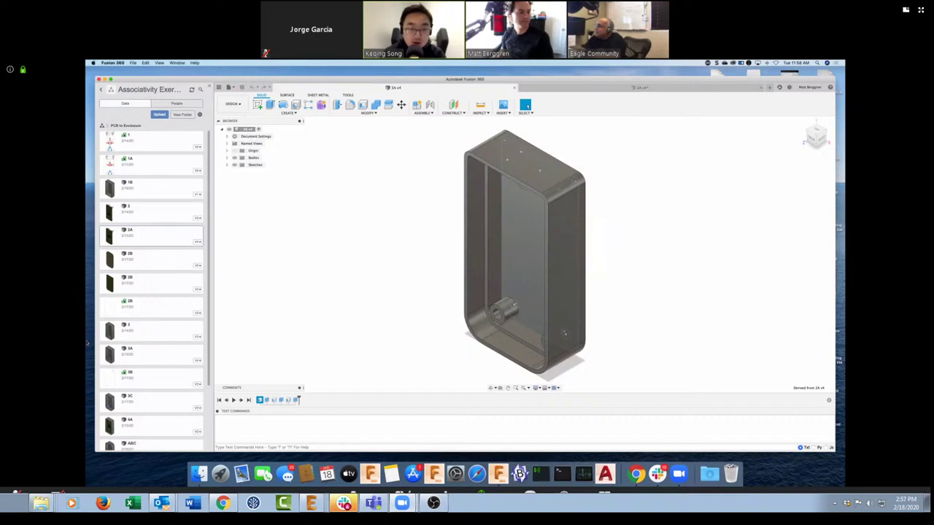
{"action": "left_click", "coordinate": [145, 427]}
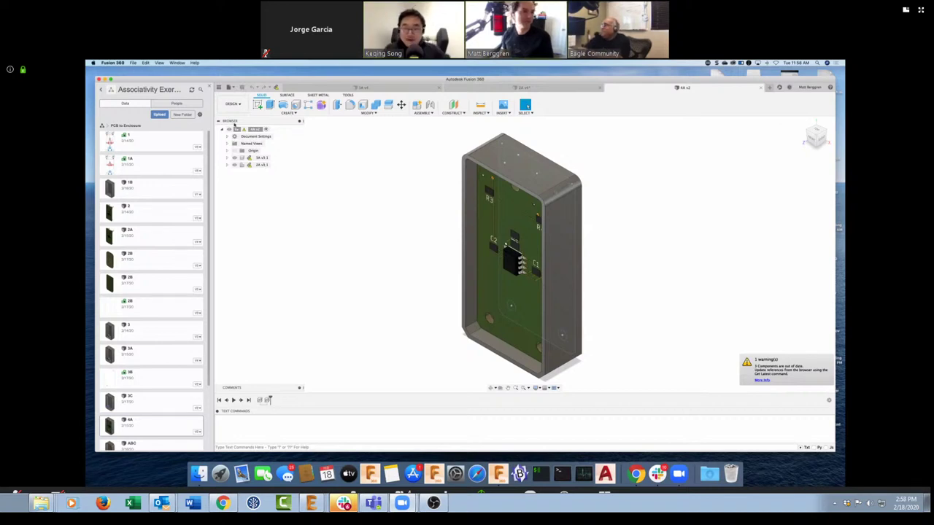
Run Get All Latest on the 4A root component to refresh the out-of-date reference
{"action": "mouse_move", "coordinate": [244, 130]}
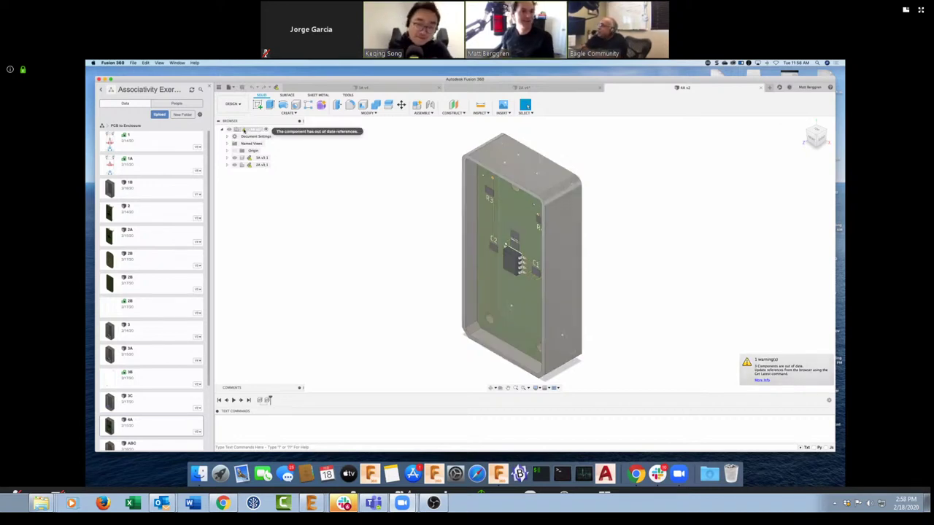
{"action": "right_click", "coordinate": [244, 130]}
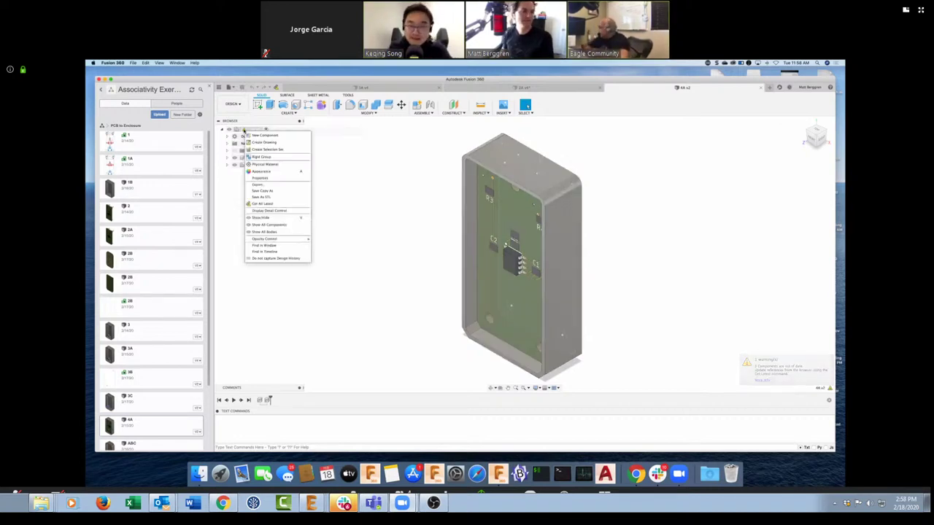
{"action": "left_click", "coordinate": [279, 205]}
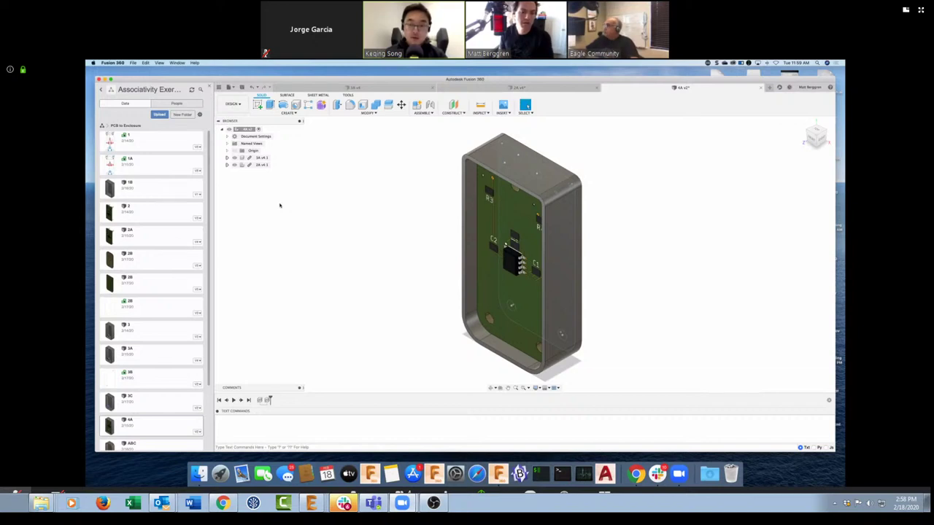
In the 2A outline sketch, select the bottom-right corner, then start and cancel a trial line
{"action": "left_click", "coordinate": [558, 87]}
{"action": "left_click", "coordinate": [573, 366]}
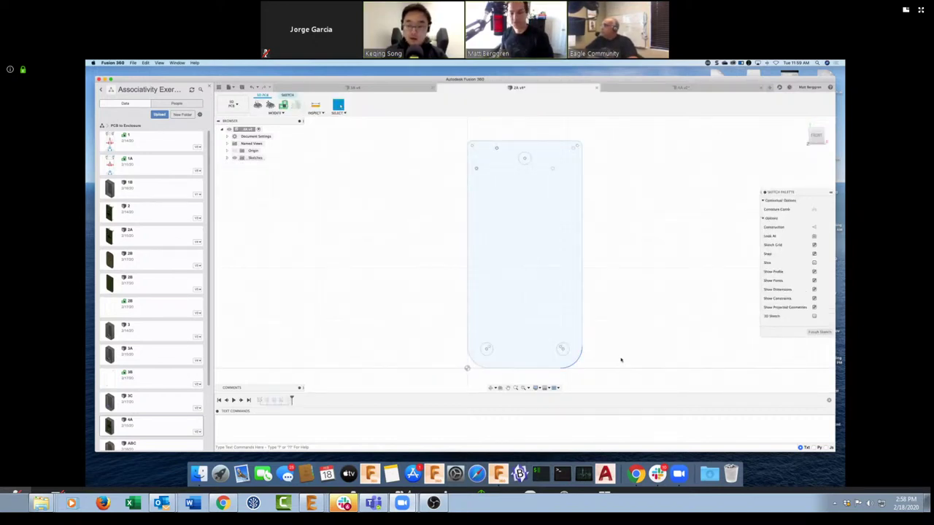
{"action": "left_click", "coordinate": [621, 359]}
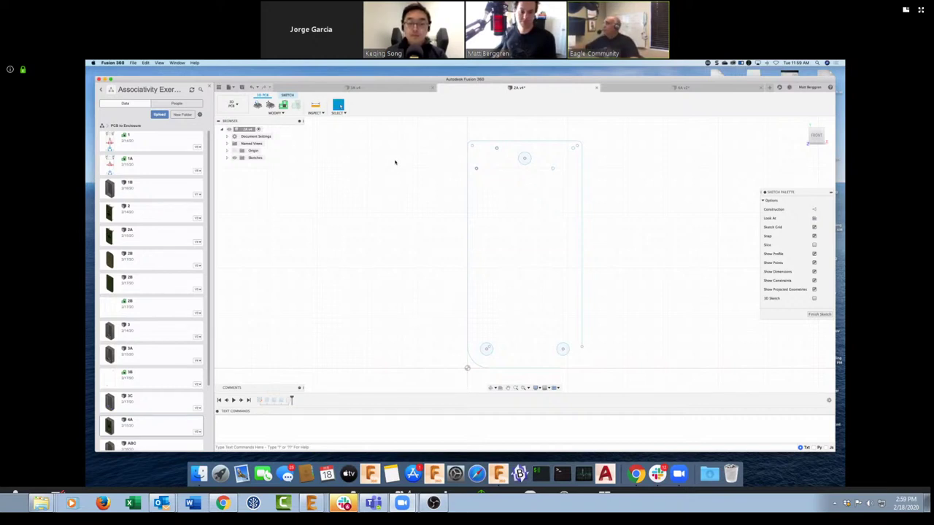
{"action": "left_click", "coordinate": [286, 95]}
{"action": "left_click", "coordinate": [259, 105]}
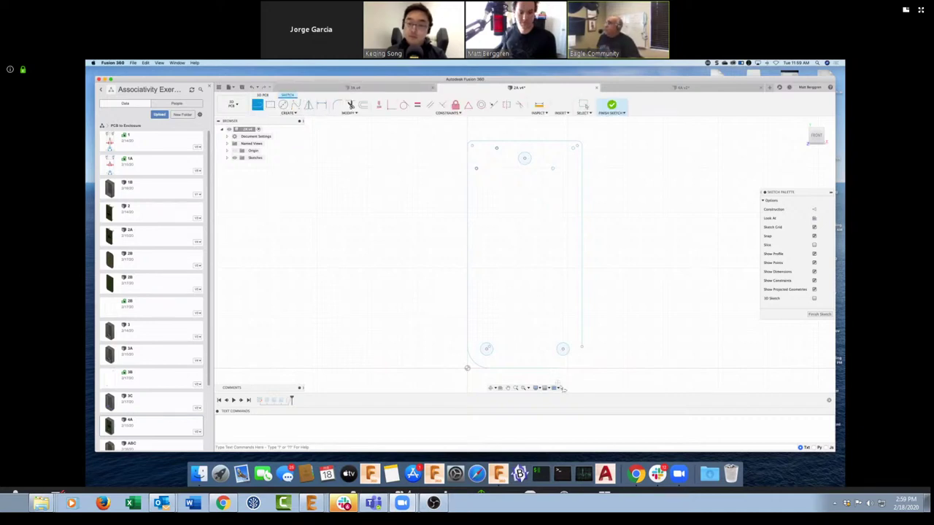
{"action": "left_click", "coordinate": [562, 349]}
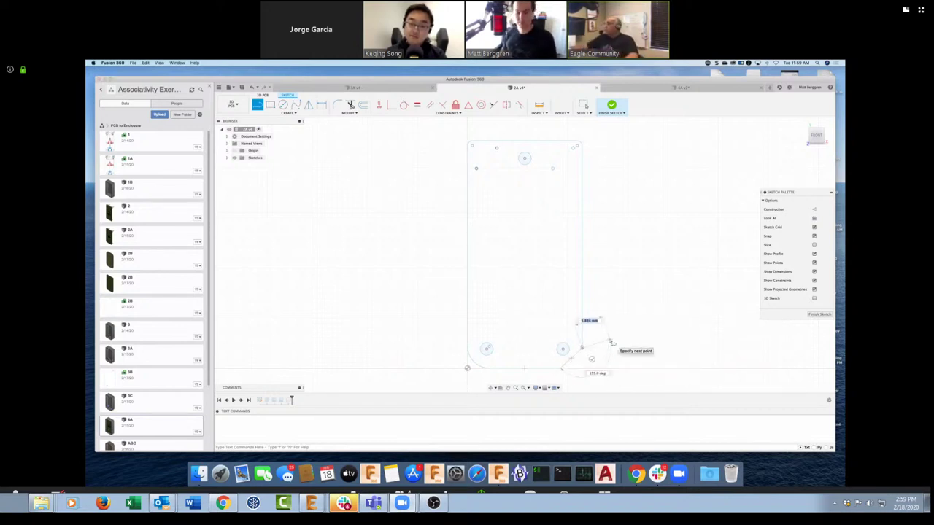
{"action": "key", "text": "Escape"}
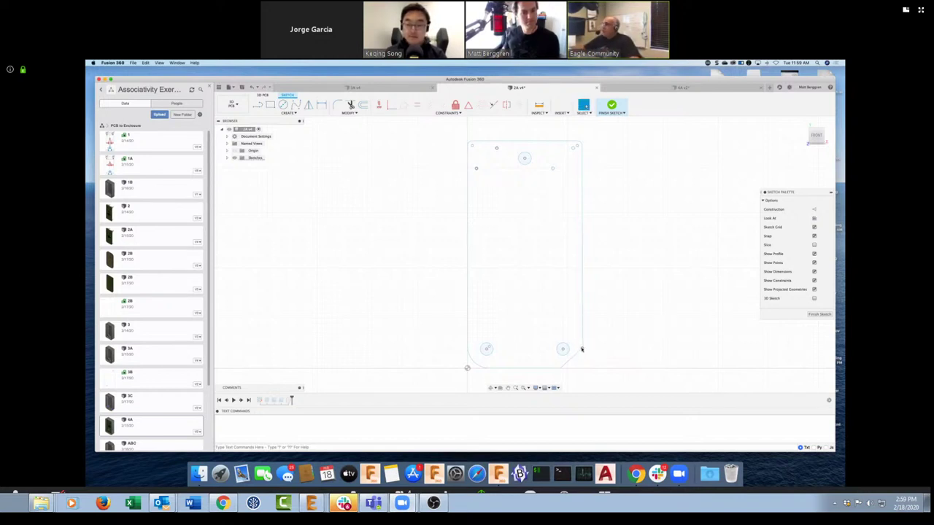
Delete the corner's diagonal line and draw a chamfer from the right edge's endpoint to the bottom edge
{"action": "left_click", "coordinate": [578, 353]}
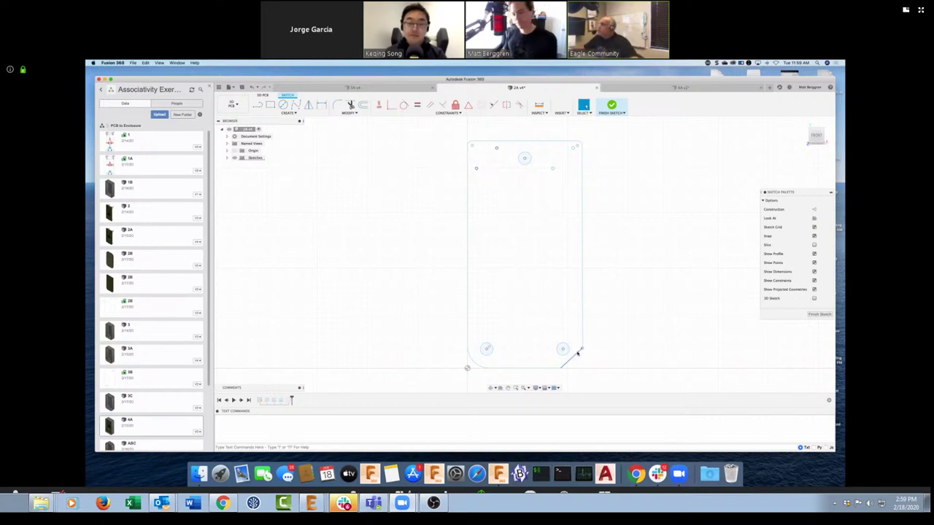
{"action": "key", "text": "Delete"}
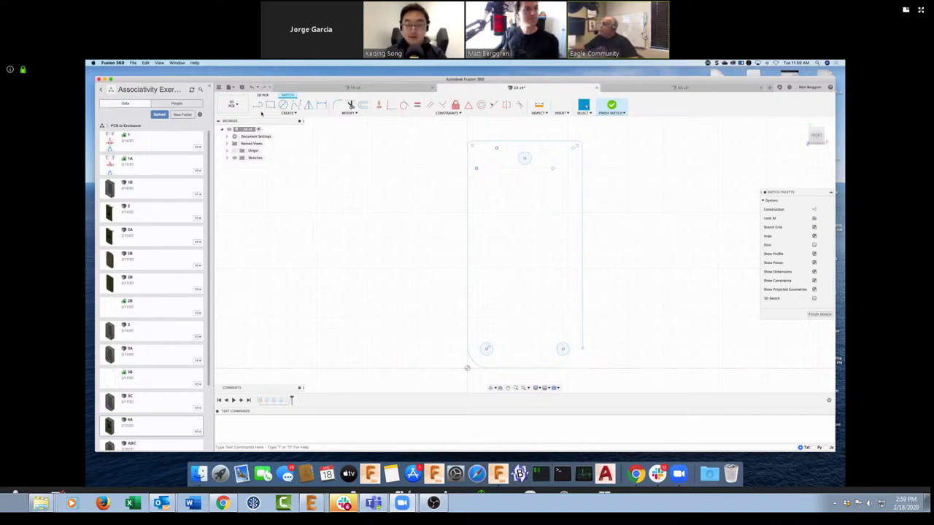
{"action": "left_click", "coordinate": [257, 104]}
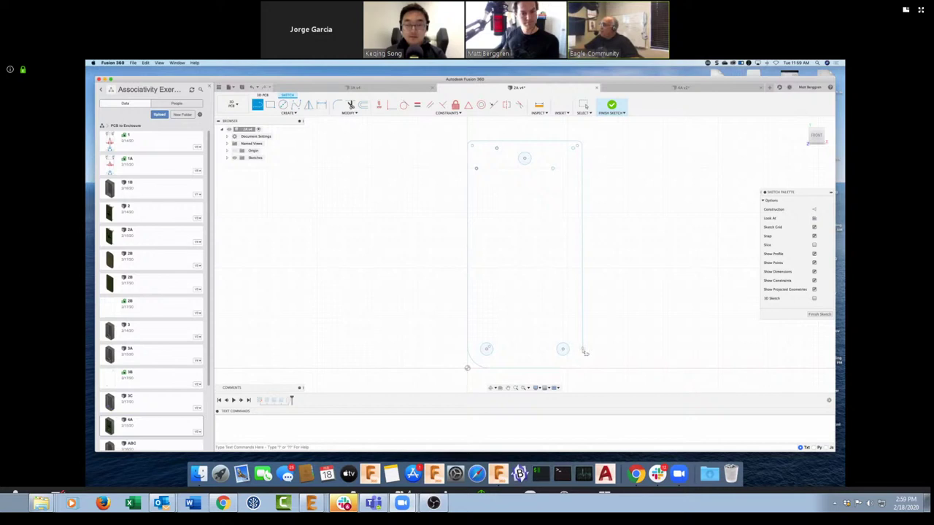
{"action": "left_click", "coordinate": [582, 350]}
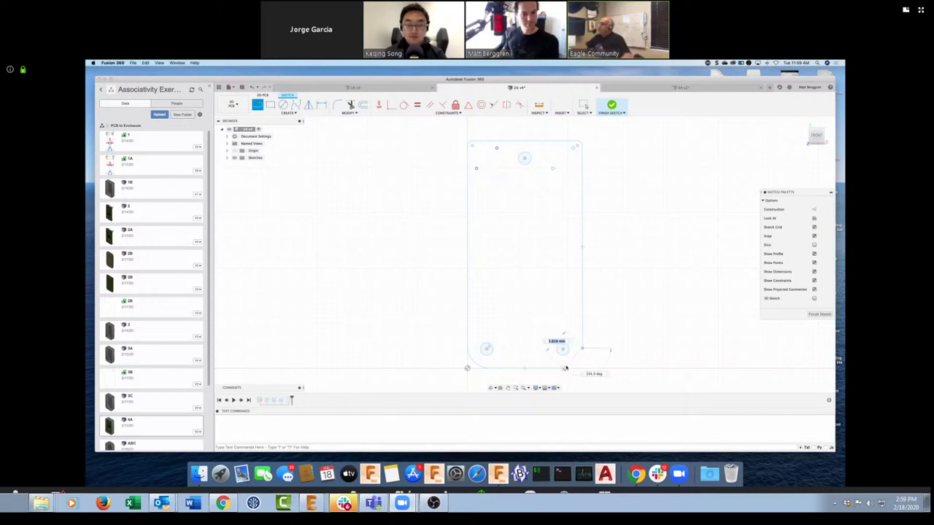
{"action": "left_click", "coordinate": [563, 368]}
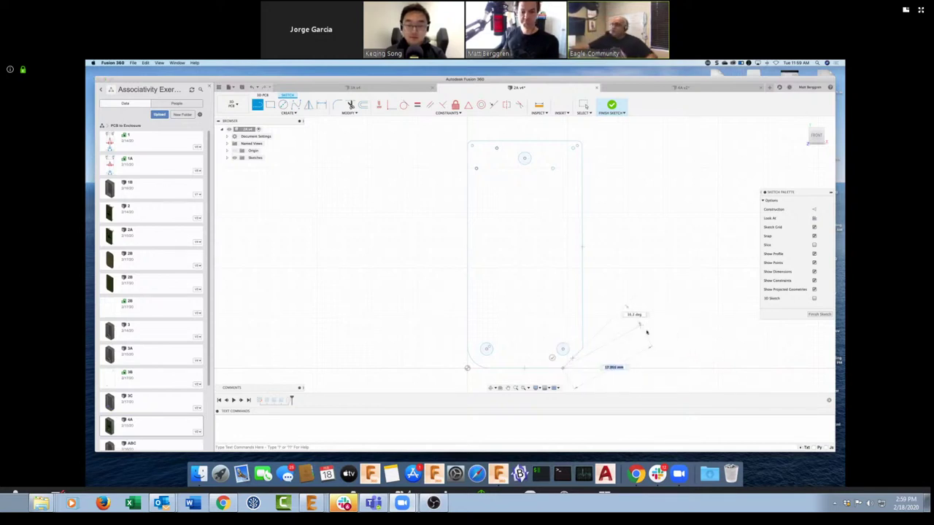
{"action": "key", "text": "Escape"}
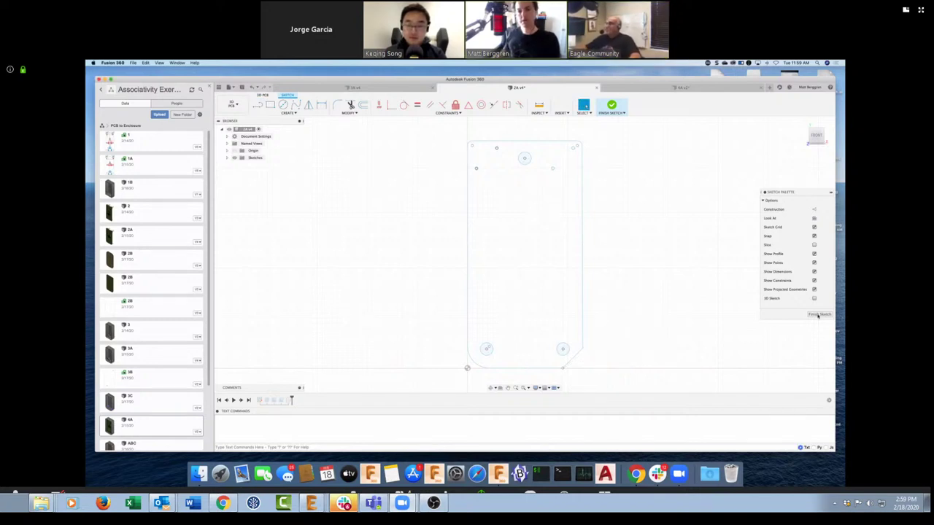
Finish the outline sketch so the 2A board rebuilds in 3D, then open a timeline feature's options
{"action": "left_click", "coordinate": [818, 315]}
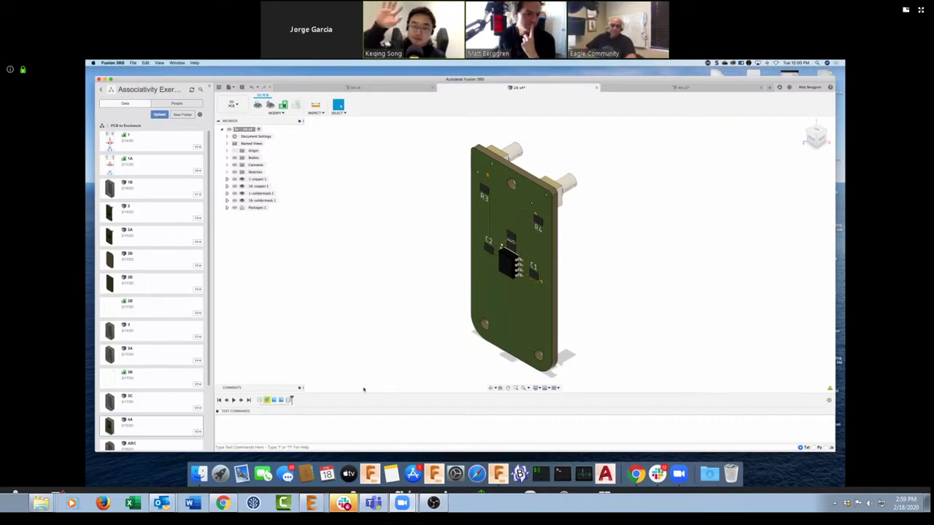
{"action": "right_click", "coordinate": [271, 400]}
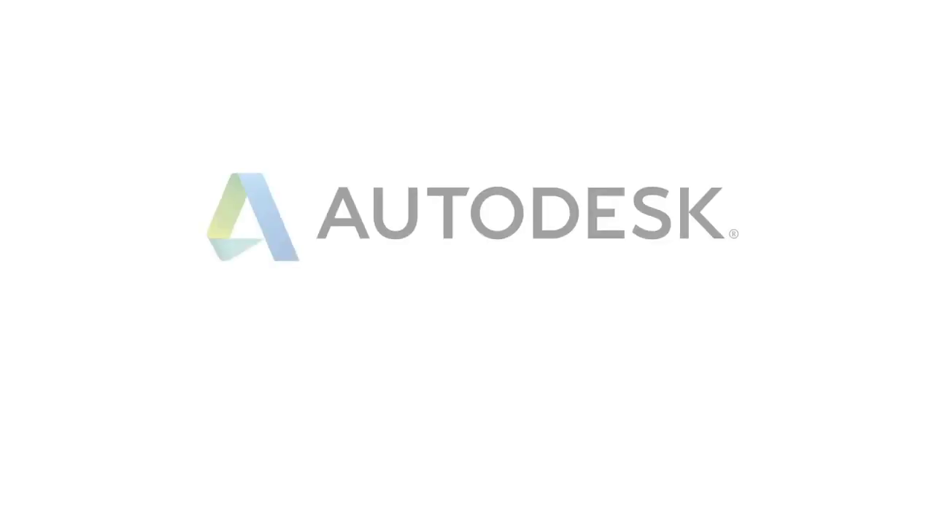